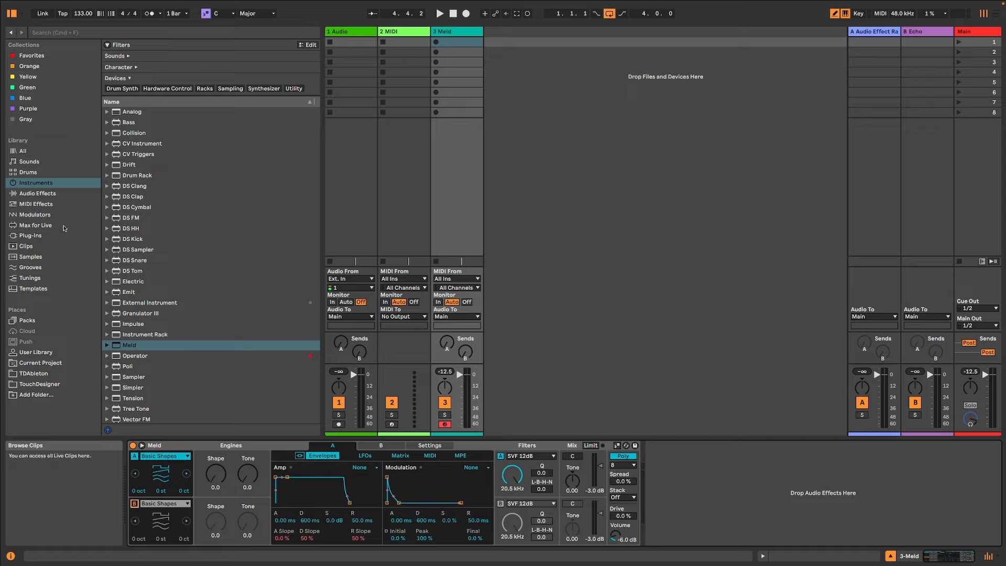
Step: Show the library's Modulators devices in the browser
left_click(50, 204)
left_click(57, 214)
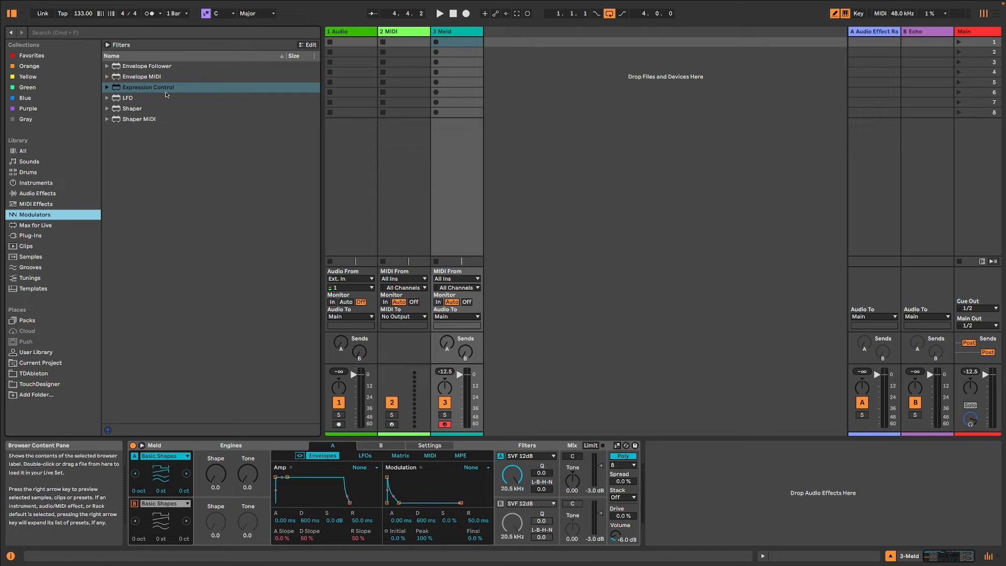
double_click(167, 91)
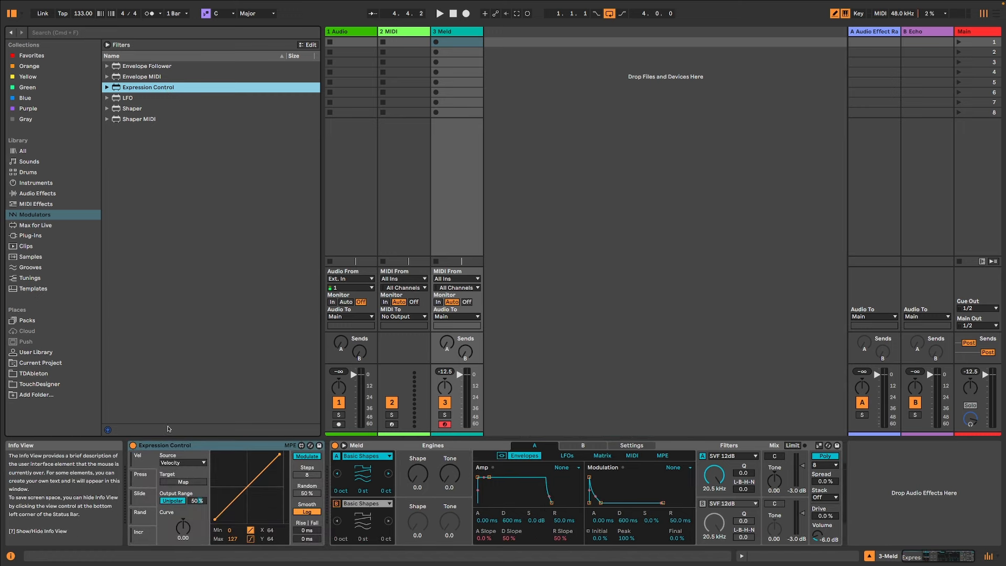
left_click(162, 446)
key("Delete")
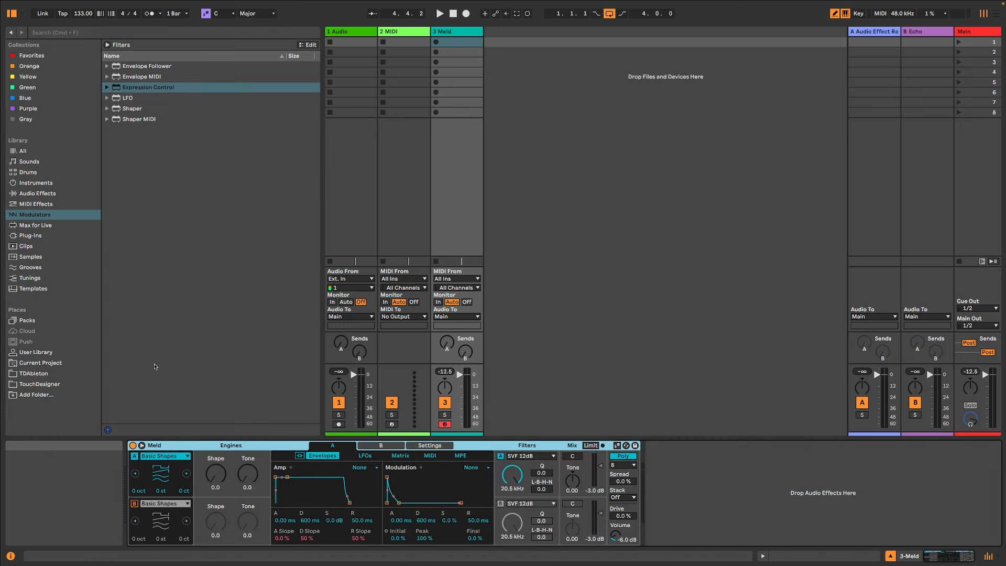
Step: Load the TFP - Expression Control-1.adv preset ahead of Meld, select its first Random slot and play a test note
left_click(108, 87)
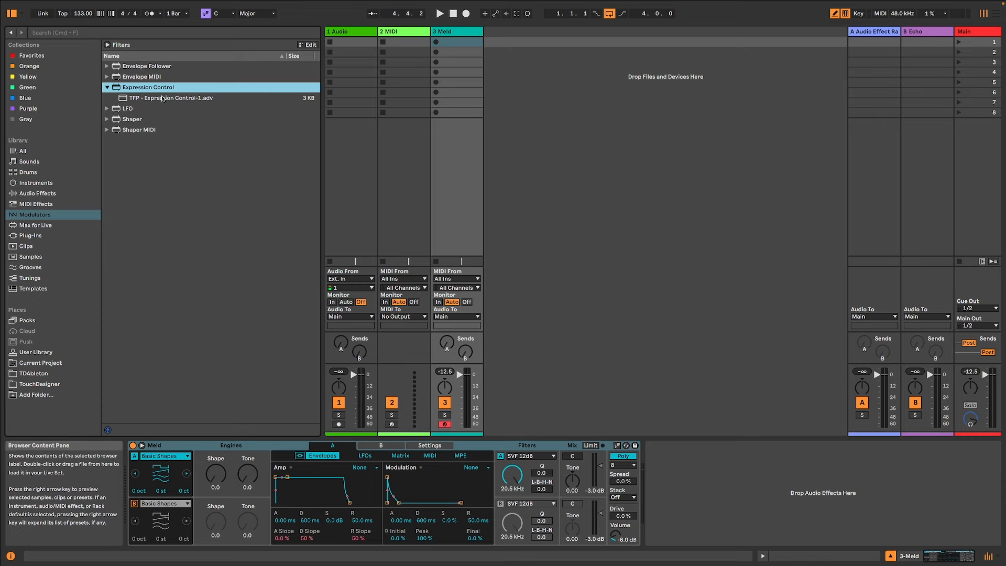
double_click(183, 99)
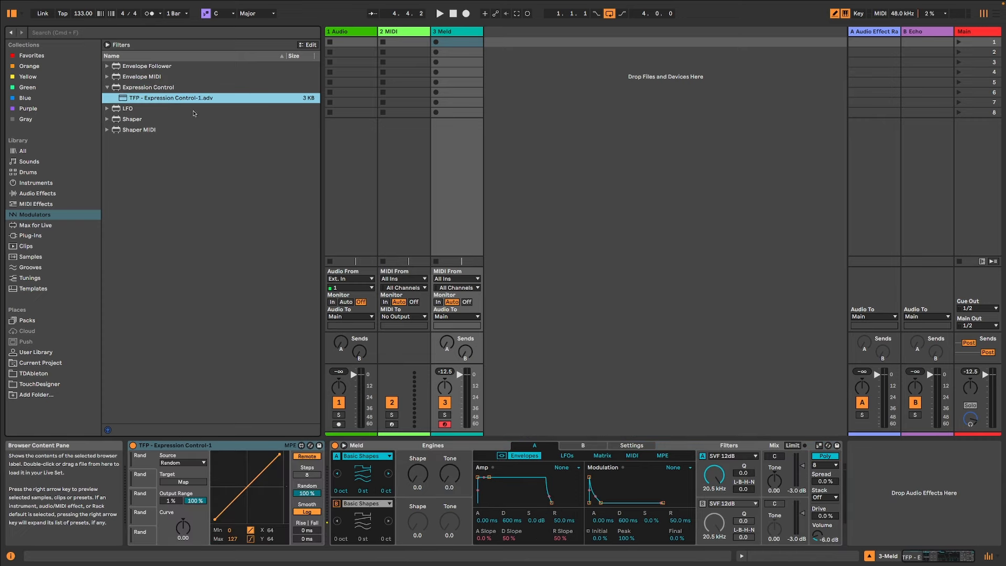
left_click(142, 457)
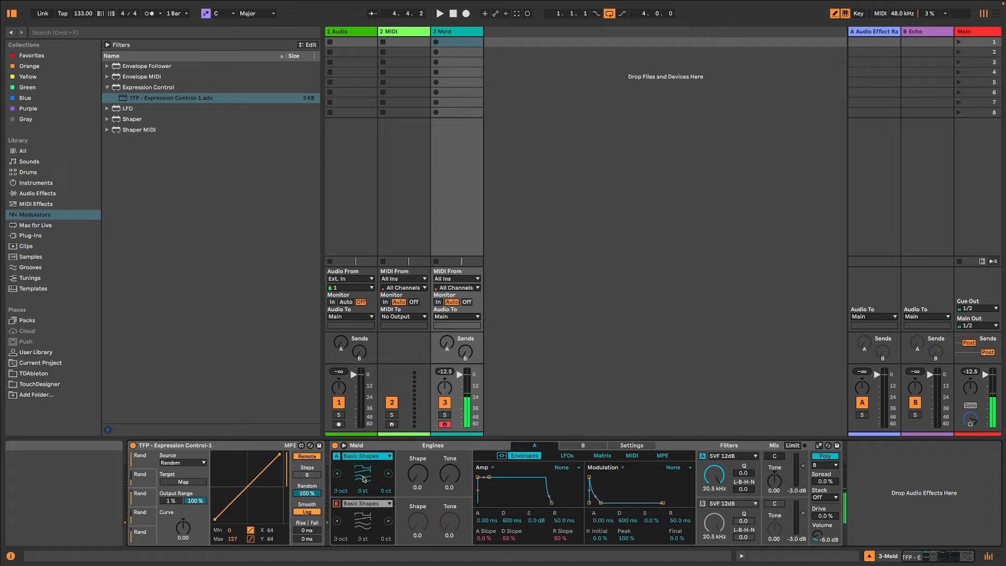
key("z")
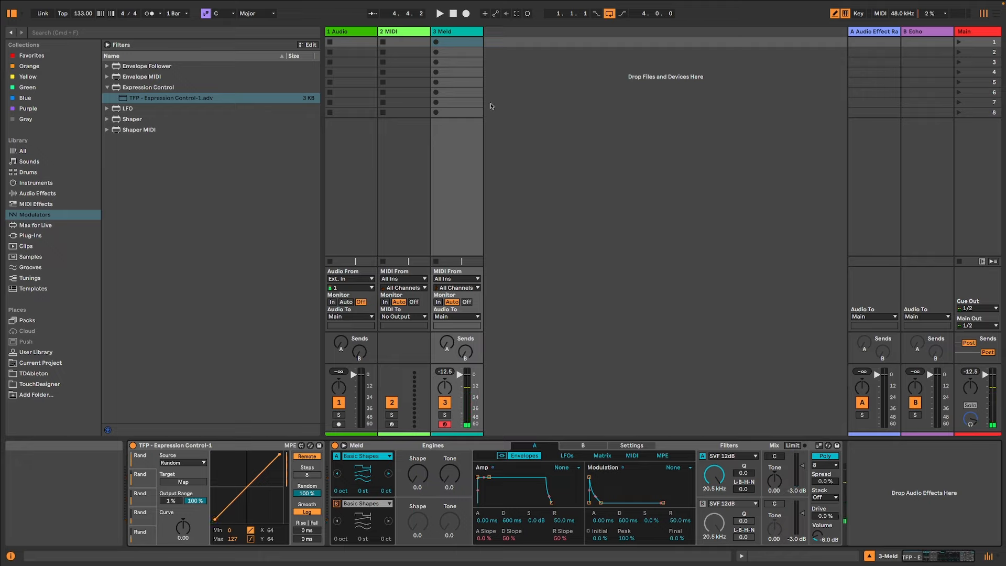
Step: Create a MIDI clip in the Meld track's first slot with a 1/16 C3 note at its start, and launch it
double_click(454, 45)
left_click(369, 492)
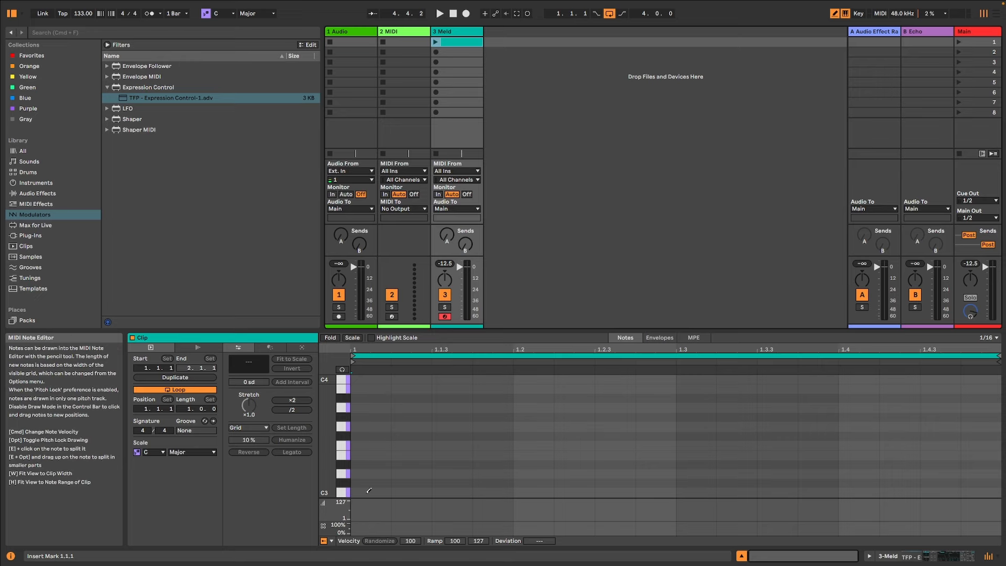
left_click(436, 42)
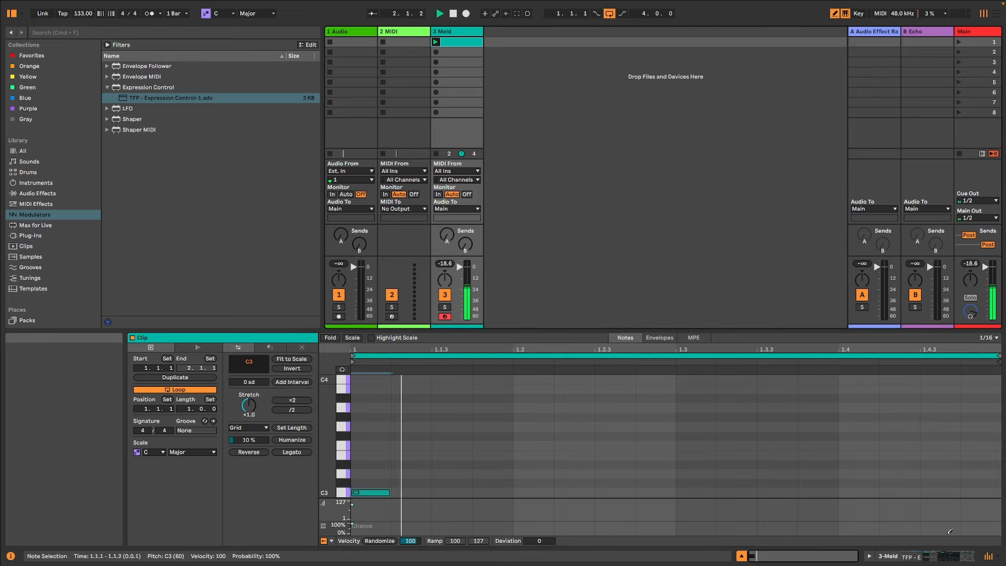
Step: Return to the track's devices, expand Meld's modulation matrix and enlarge it to show its full list of targets
left_click(953, 556)
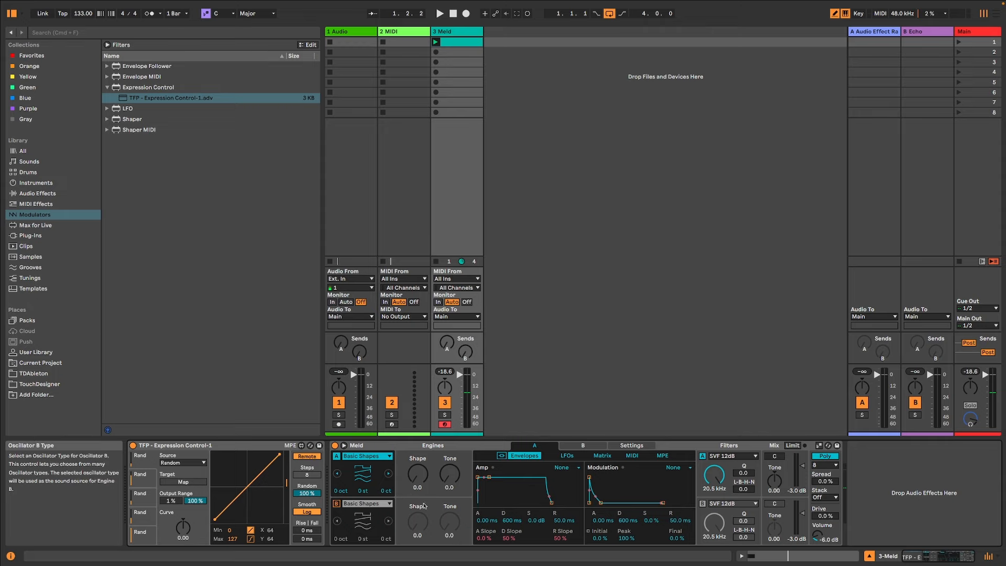
left_click(344, 445)
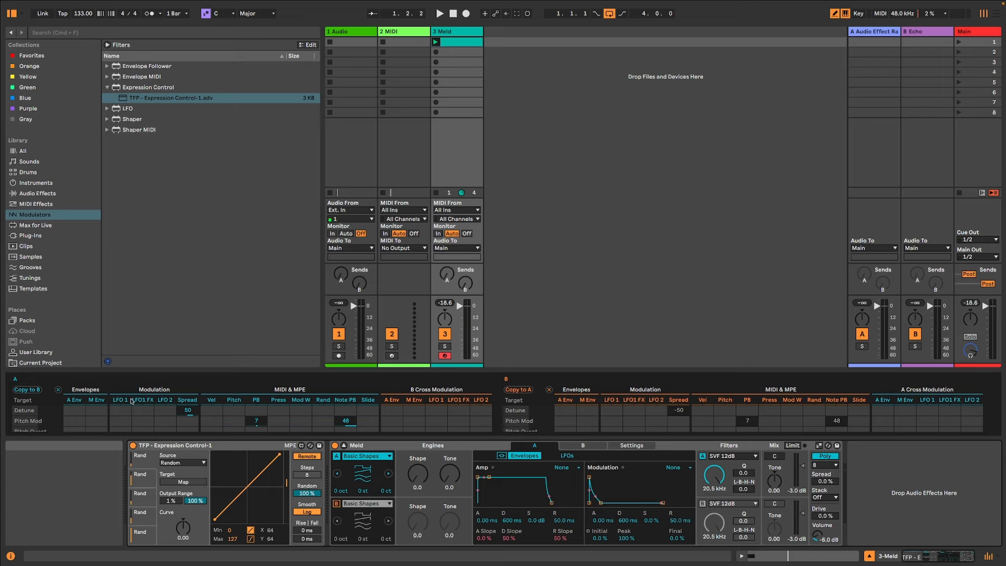
left_click(345, 446)
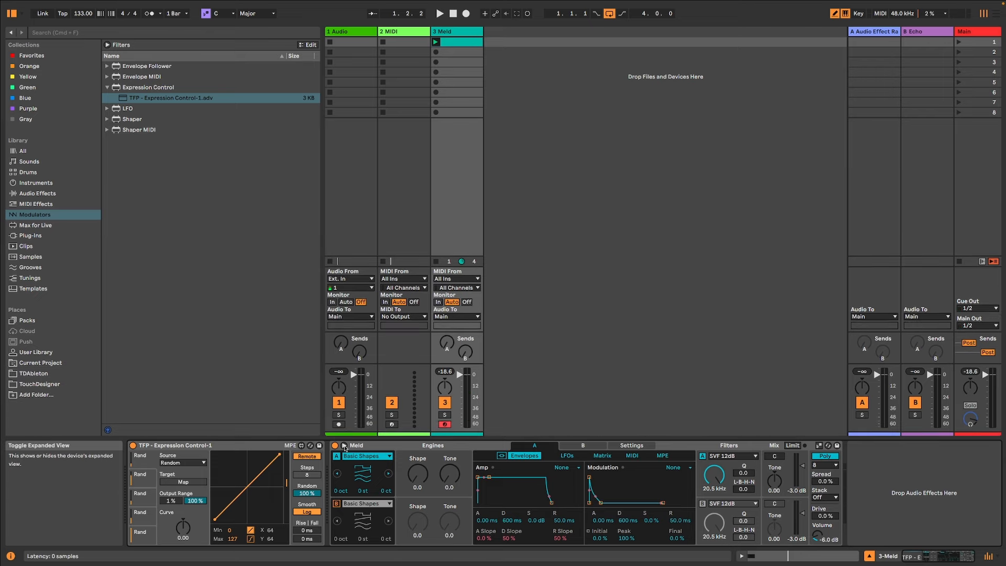
left_click(345, 445)
left_click(344, 446)
left_click(344, 446)
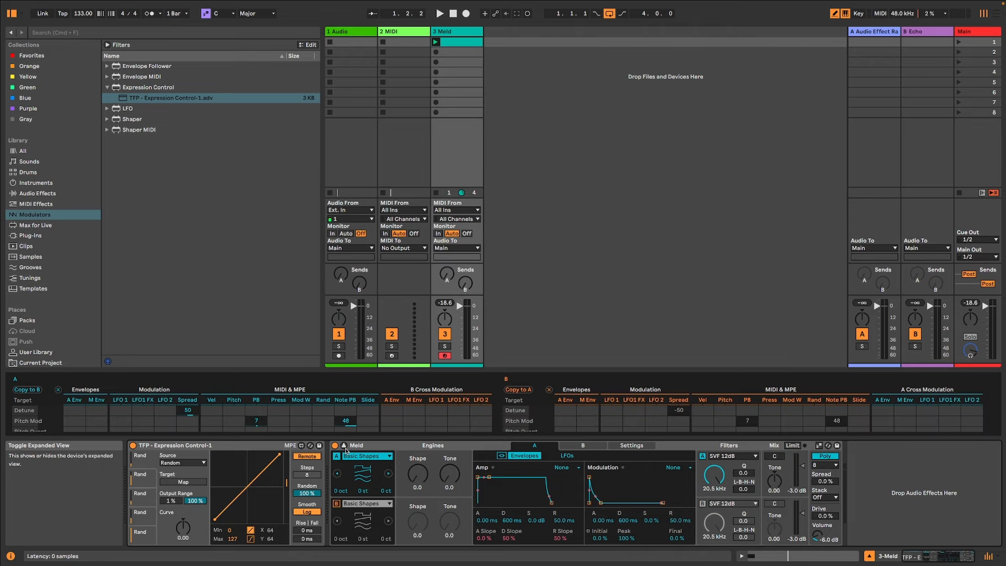
left_click_drag(257, 368, 257, 229)
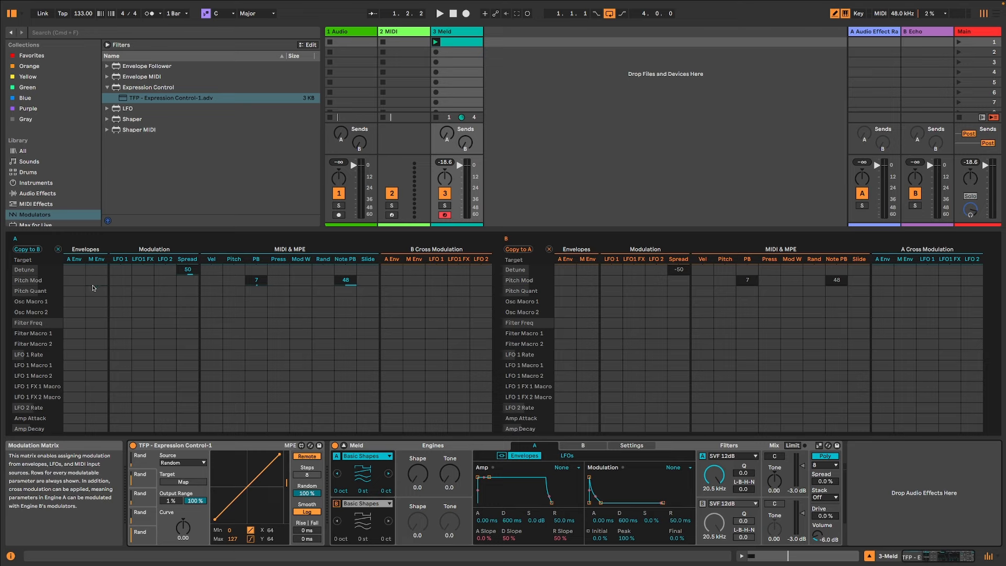
Step: Route engine A's modulation envelope to Pitch Mod at 48, and give that envelope a 678 ms decay and 43% peak
left_click_drag(93, 280, 93, 236)
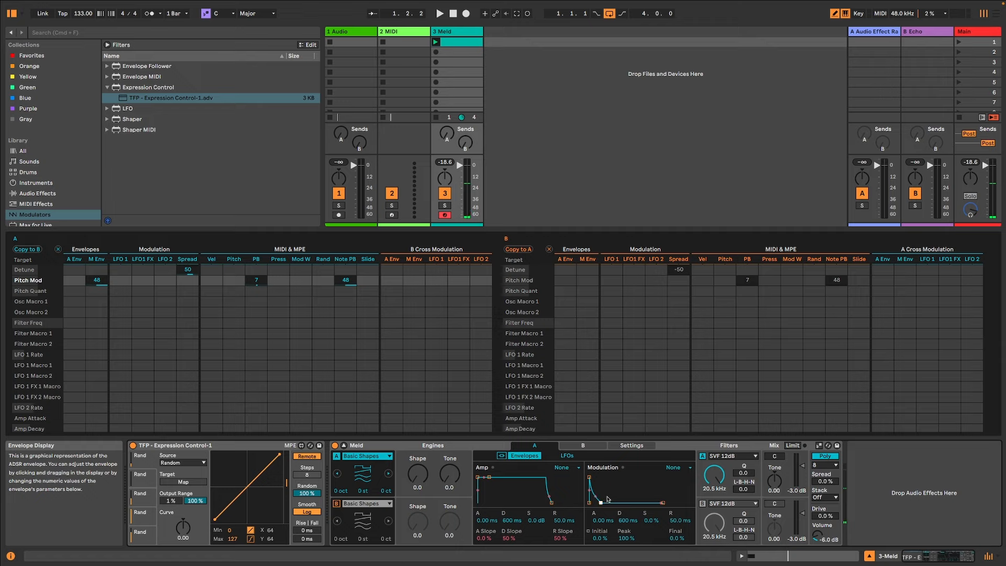
mouse_move(603, 506)
left_mouse_down()
mouse_move(611, 503)
mouse_move(600, 503)
left_mouse_up()
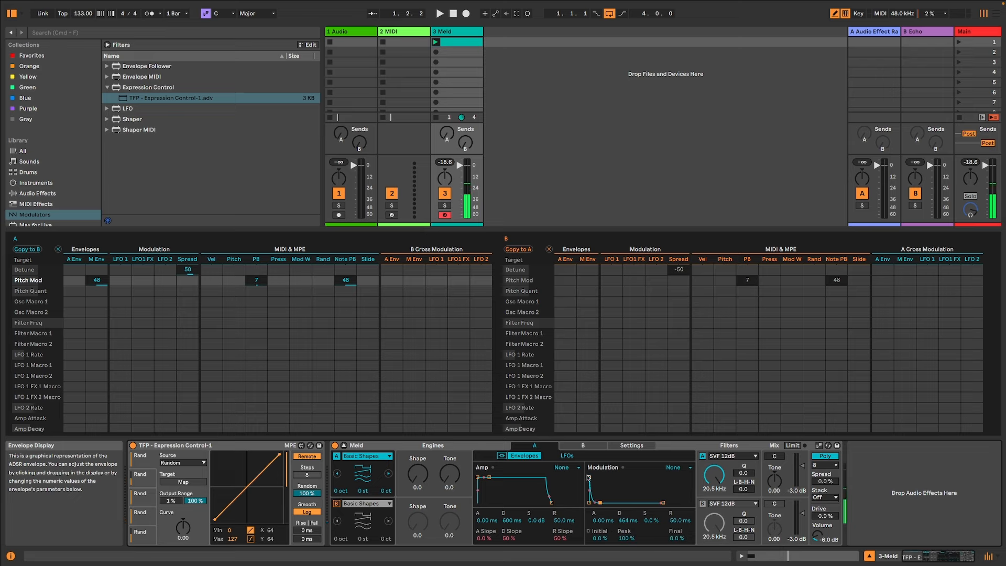
left_click_drag(589, 477, 598, 502)
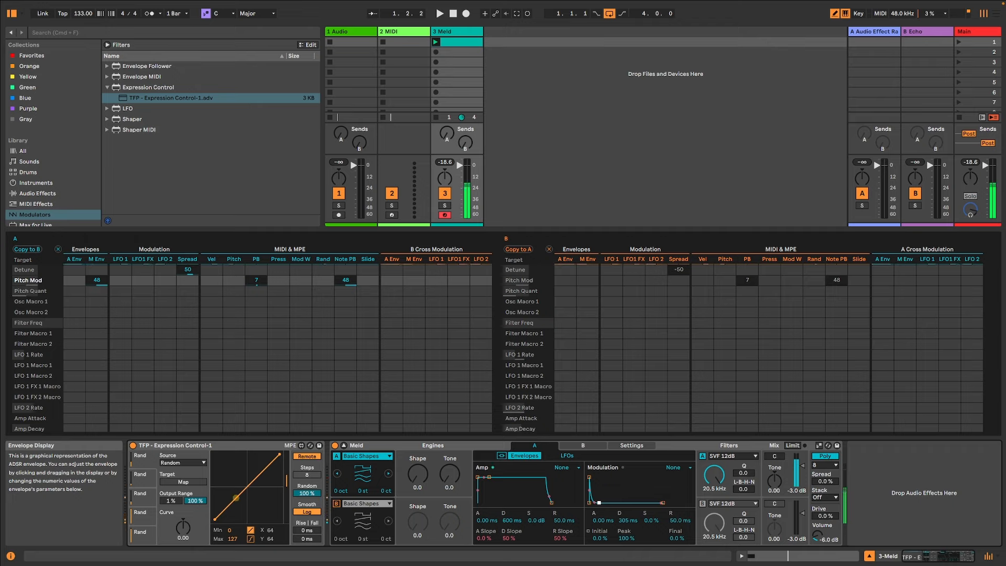
left_click_drag(599, 503, 600, 502)
mouse_move(91, 281)
left_mouse_down()
mouse_move(91, 297)
mouse_move(91, 281)
left_mouse_up()
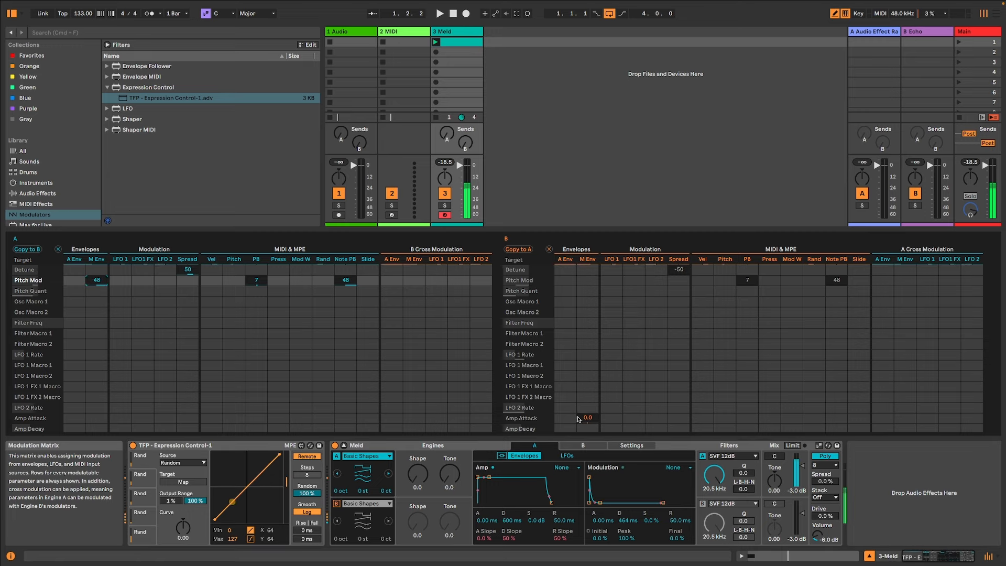
left_click_drag(589, 477, 589, 491)
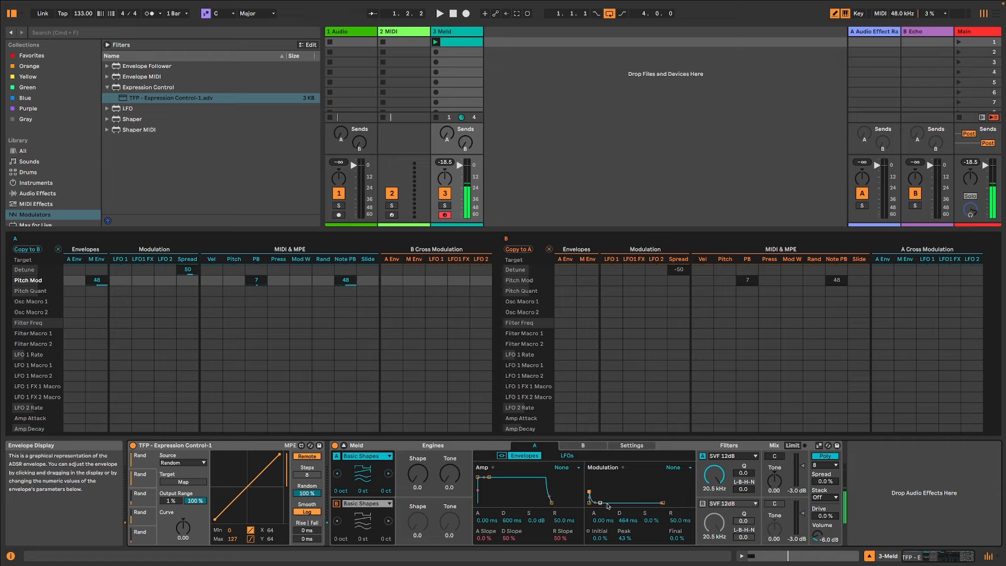
left_click_drag(600, 502, 601, 502)
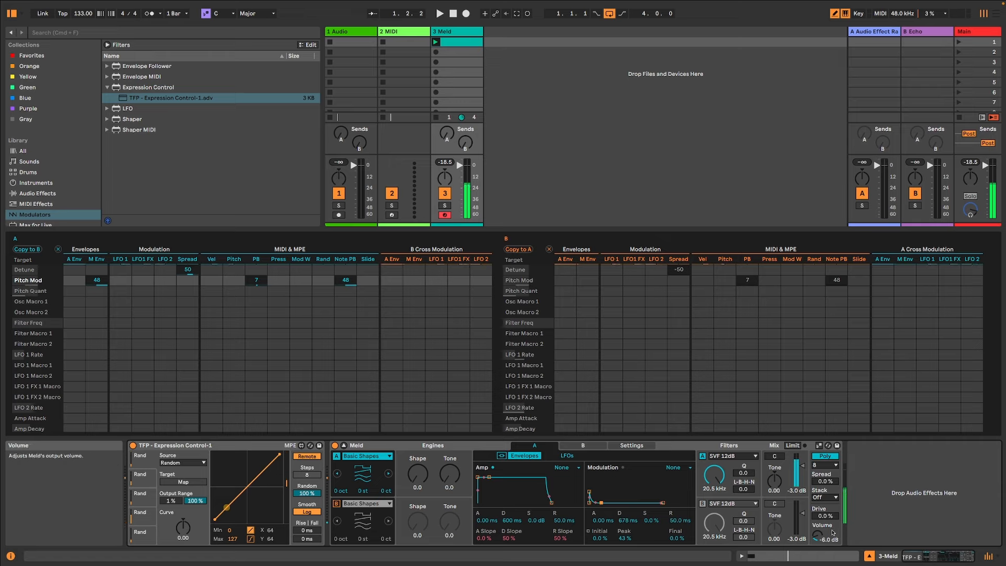
Step: Give engine A's amp envelope a 1.13 s decay, -∞ dB sustain and 30.4 ms release, and try a -1 octave transposition
left_click_drag(489, 478, 550, 502)
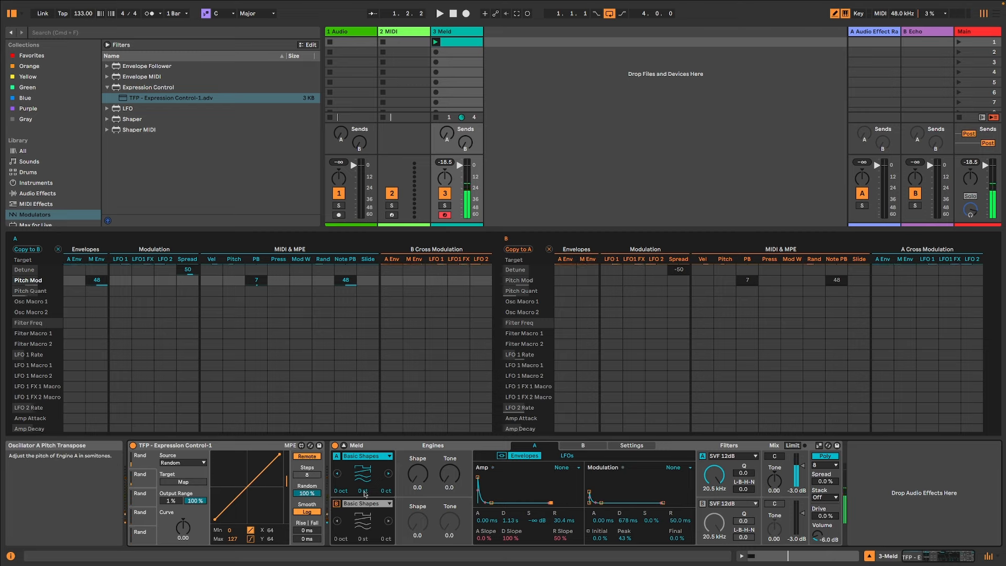
left_click(336, 493)
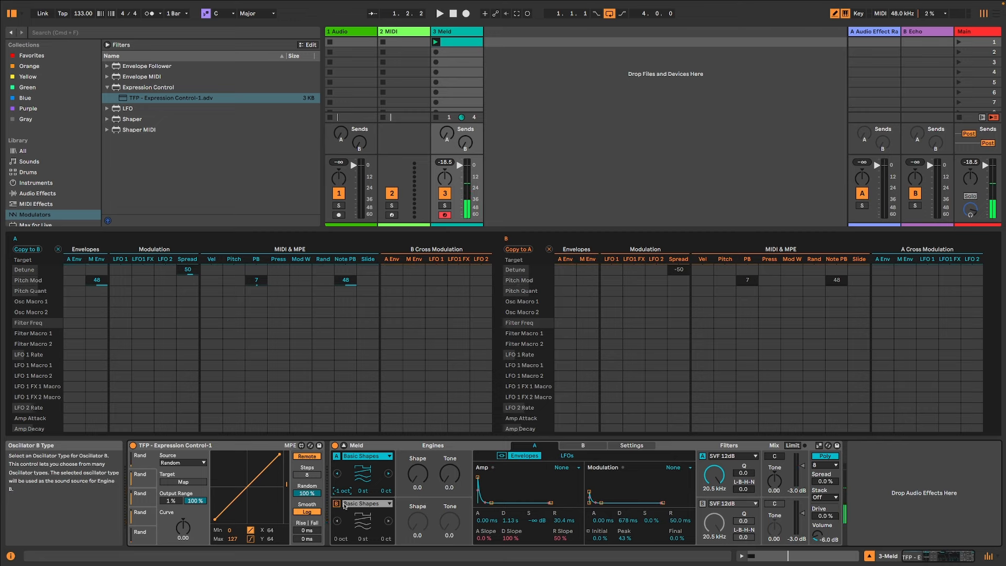
key("Up")
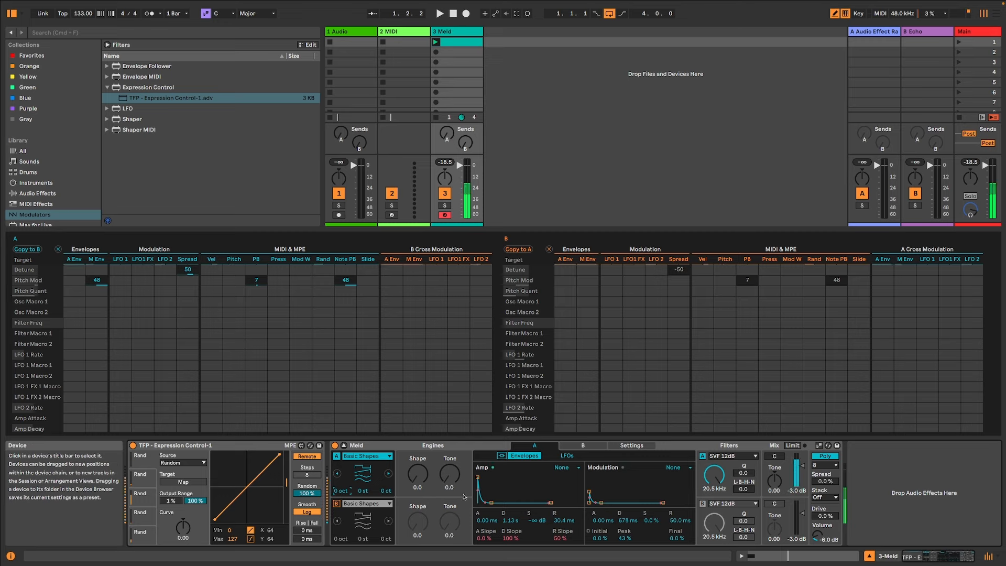
Step: Tune engine A to -1 oct and -4 st with a 78% modulation peak, and set Meld's drive to 7.8% and volume to 0 dB
left_click_drag(589, 491, 589, 482)
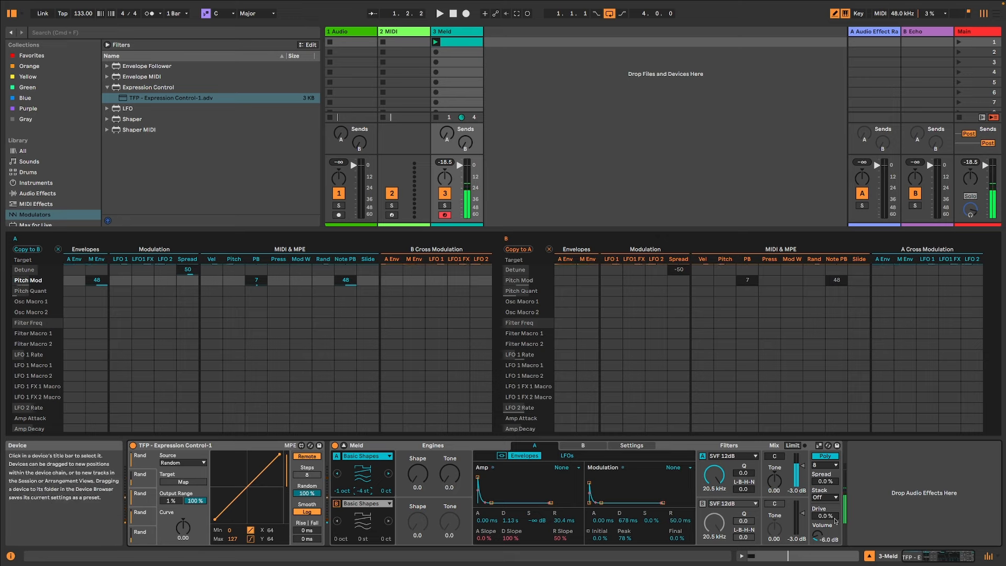
mouse_move(822, 515)
left_mouse_down()
mouse_move(821, 463)
mouse_move(817, 522)
left_mouse_up()
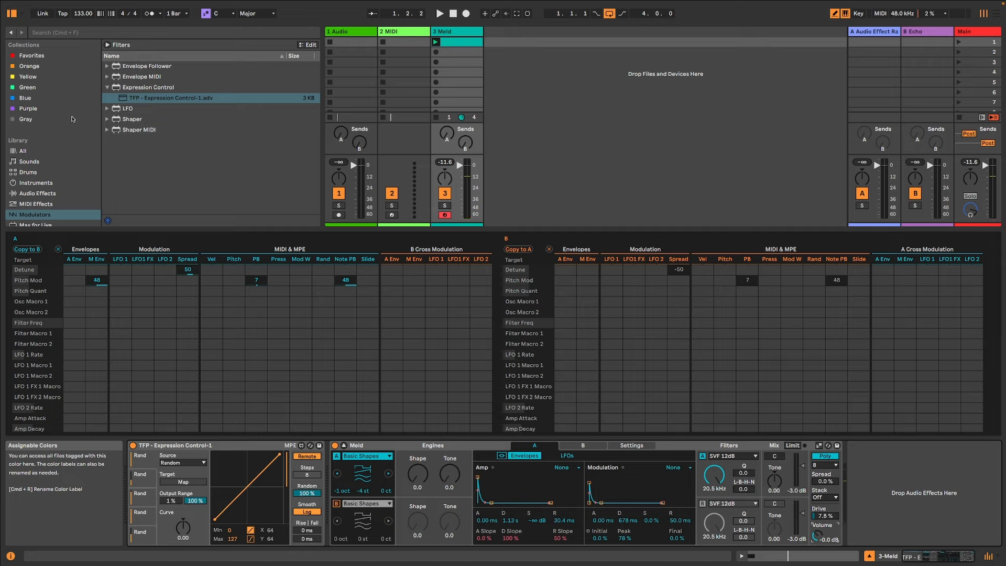
Step: Map Expression Control's first Random slot to Meld's Drive and switch Meld's voice mode to Mono
left_click(189, 483)
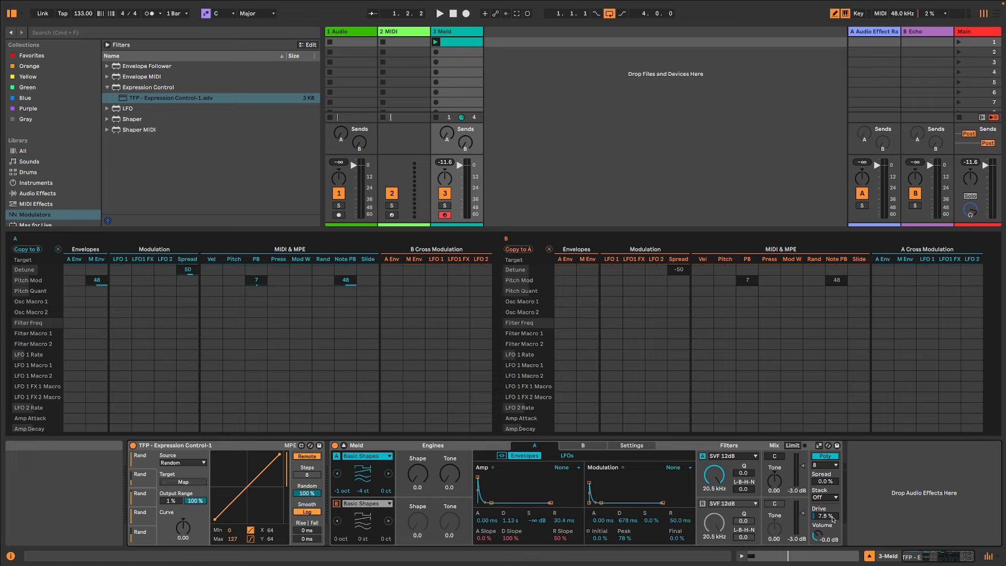
left_click(828, 517)
left_click(827, 457)
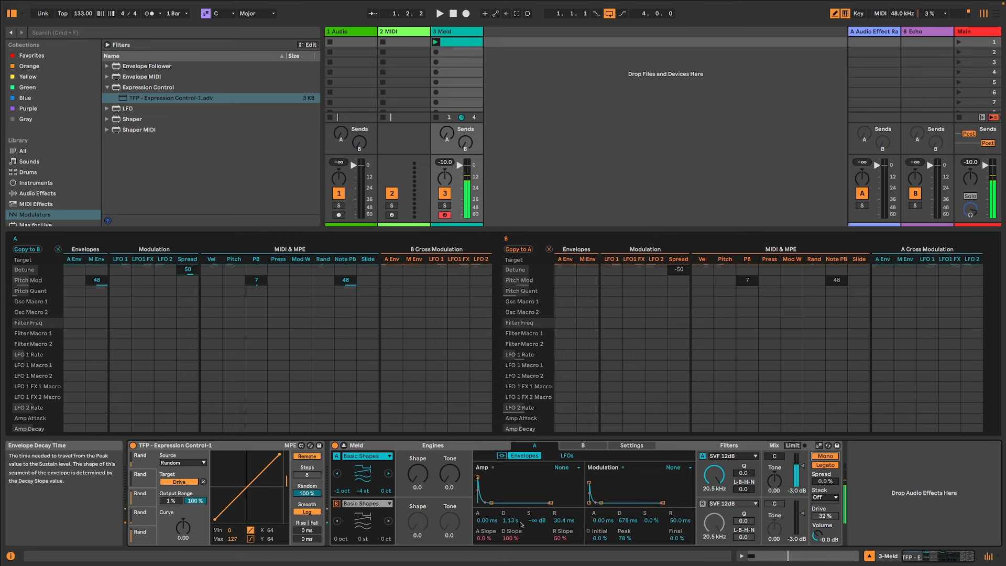
Step: Map the second Random slot to engine A's amp decay with a minimum of 31, and set the amp release to 1.13 s
mouse_move(521, 525)
left_mouse_down()
mouse_move(521, 498)
mouse_move(521, 527)
left_mouse_up()
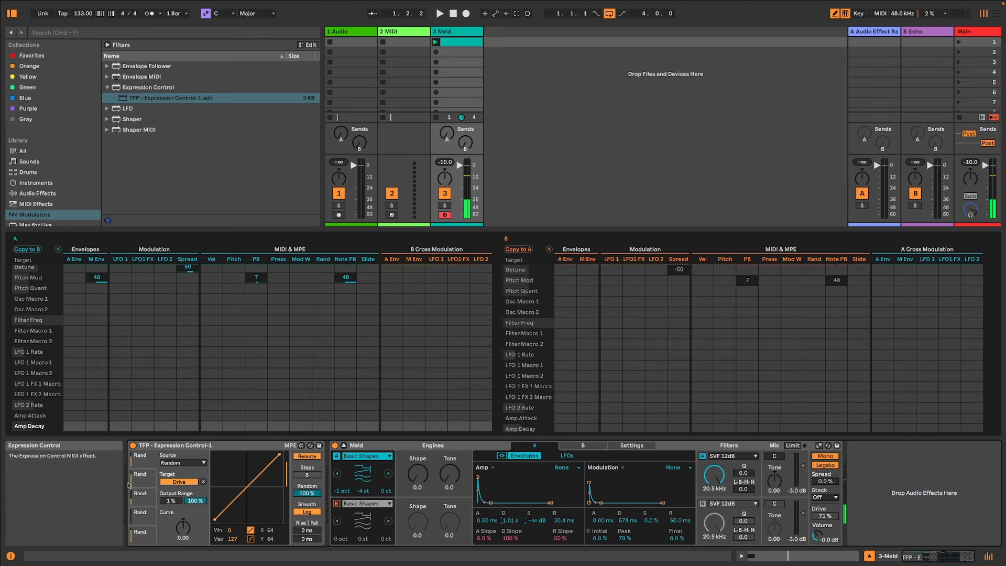
left_click(204, 482)
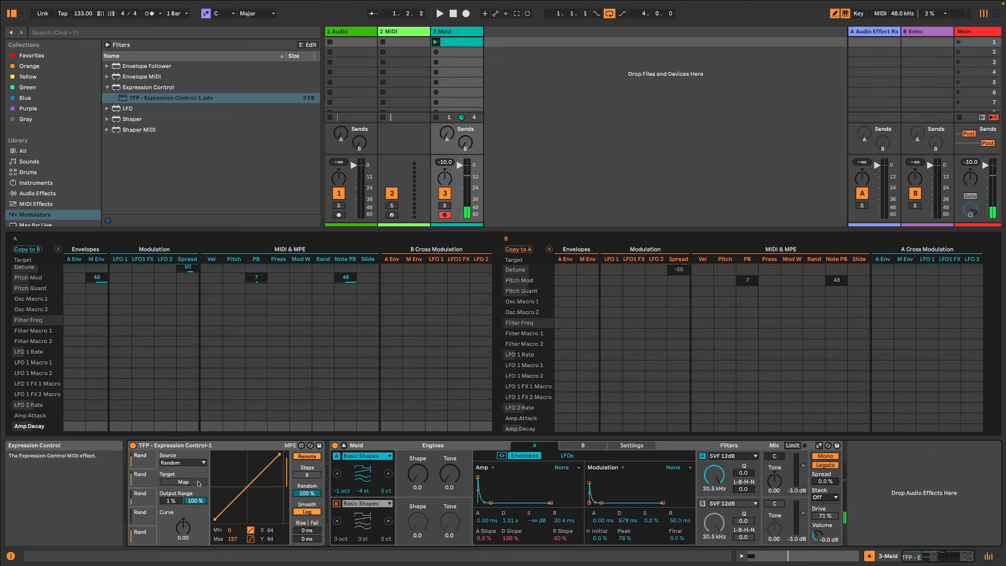
left_click(505, 520)
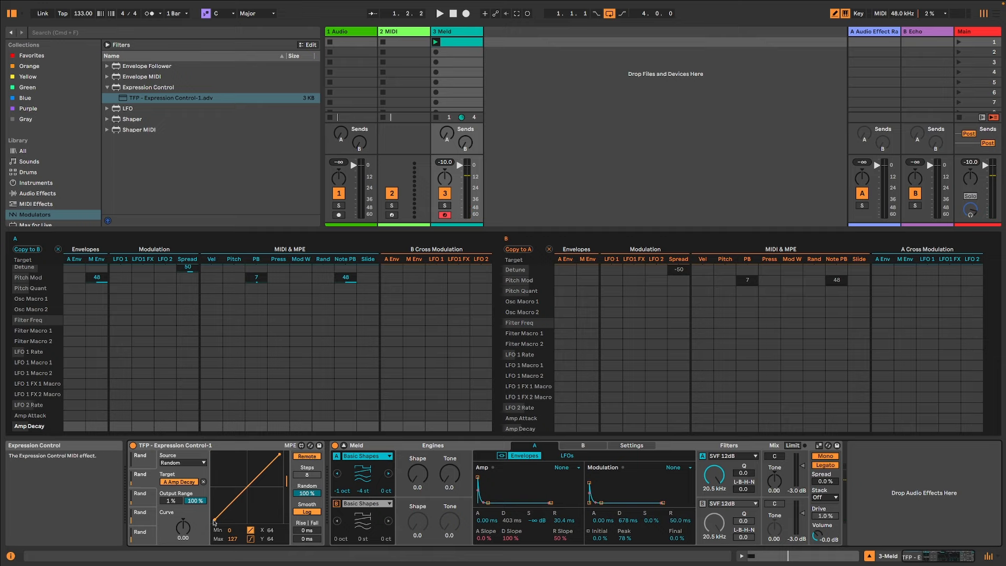
left_click_drag(214, 520, 214, 505)
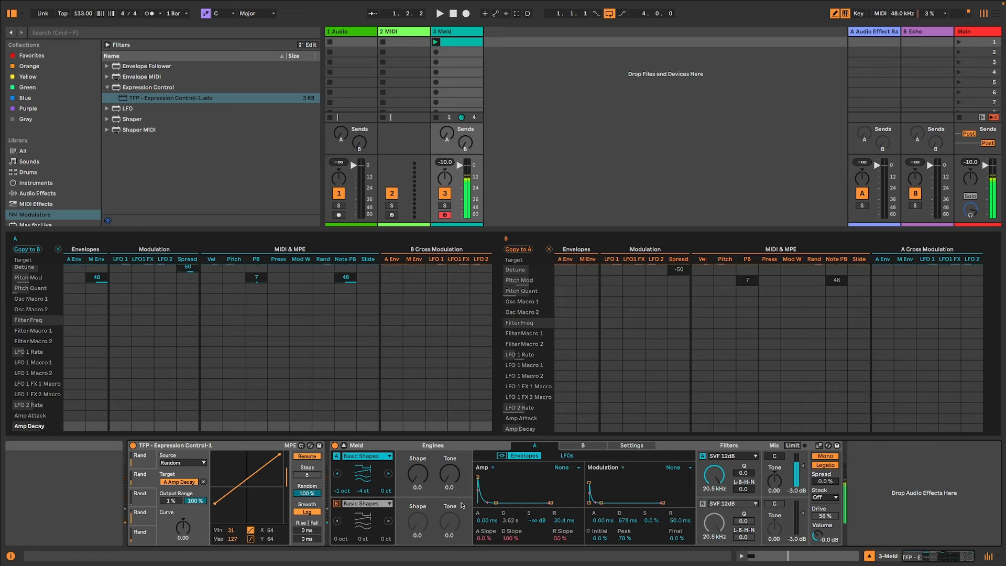
left_click_drag(552, 506, 560, 505)
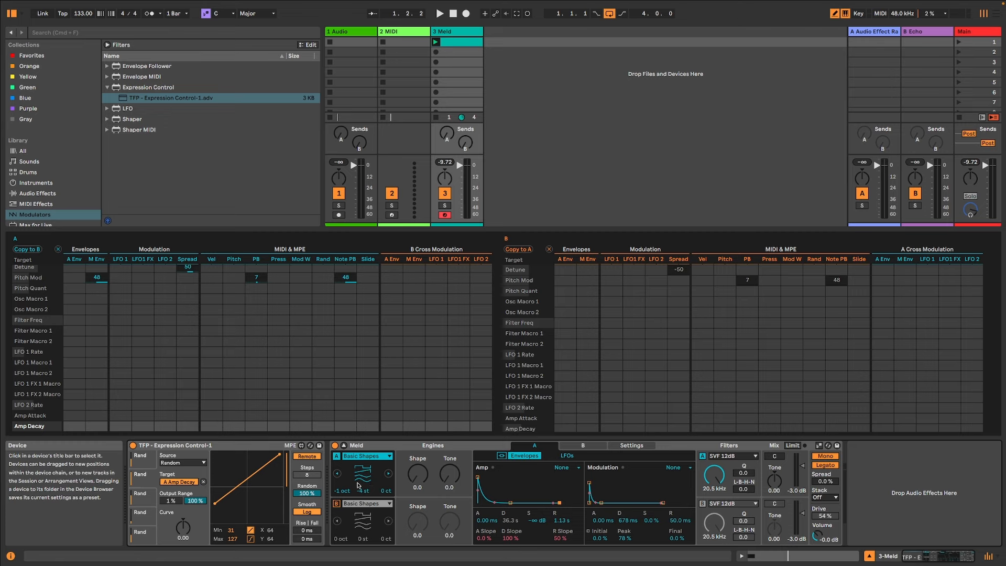
Step: Try engine A's Shape knob, map the third Random slot to it, and limit that mapping's maximum to 44
left_click_drag(417, 474, 417, 444)
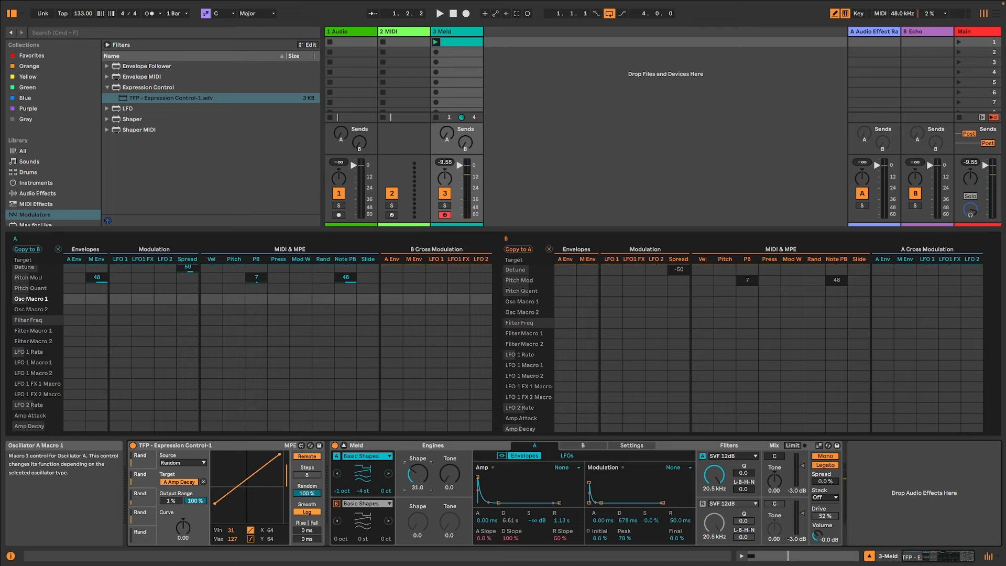
left_click_drag(417, 474, 418, 432)
left_click(140, 493)
left_click(178, 481)
left_click(417, 474)
left_click_drag(279, 455, 284, 500)
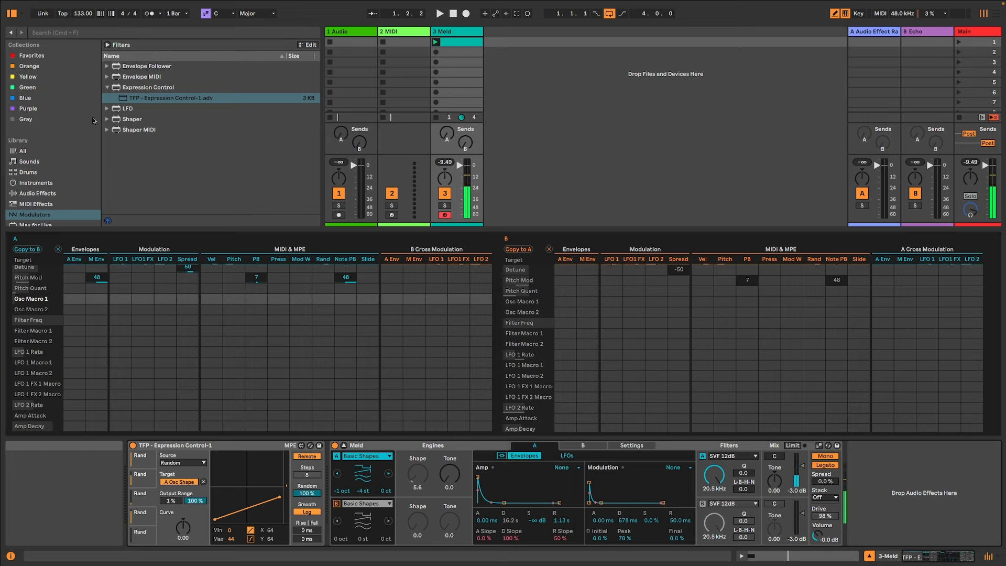
Step: Find Roar among the Distortion audio effects and add it after Meld on the Meld track
left_click(52, 194)
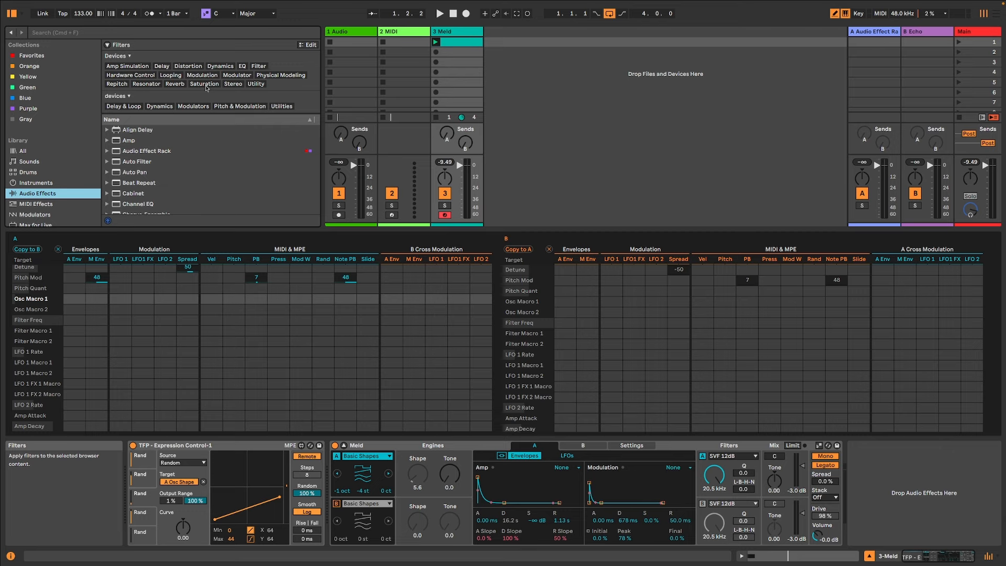
left_click(204, 84)
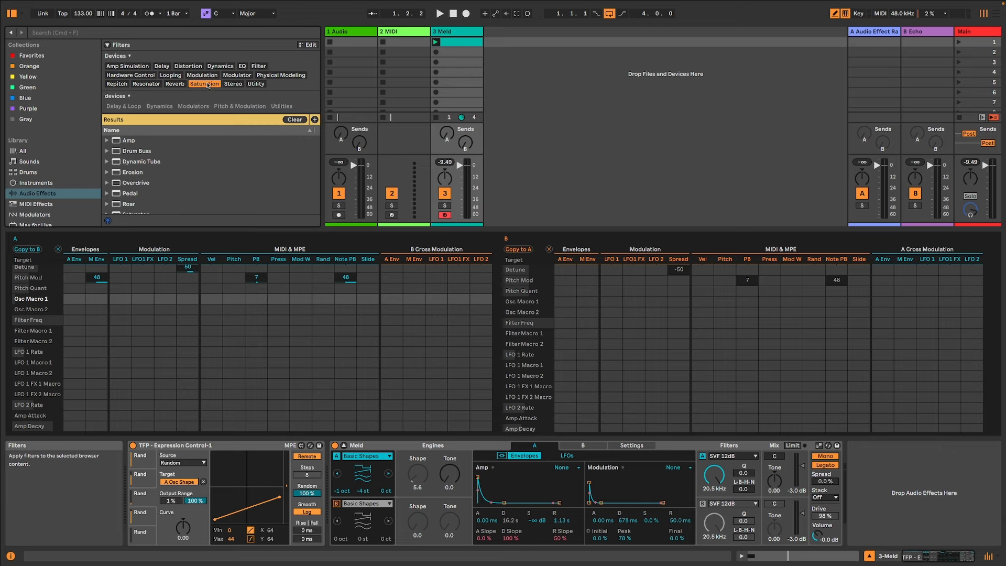
left_click(189, 66)
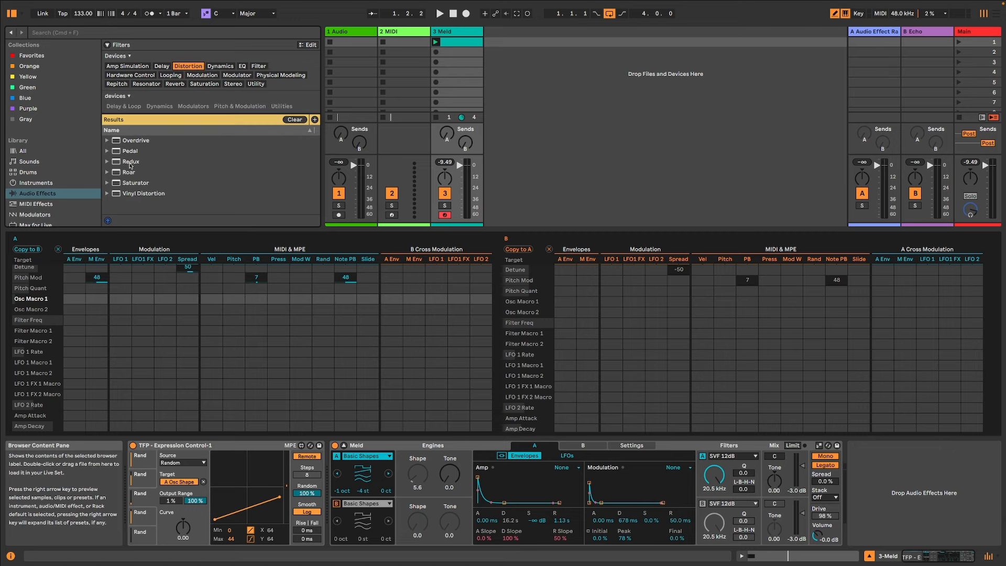
left_click(129, 176)
double_click(128, 173)
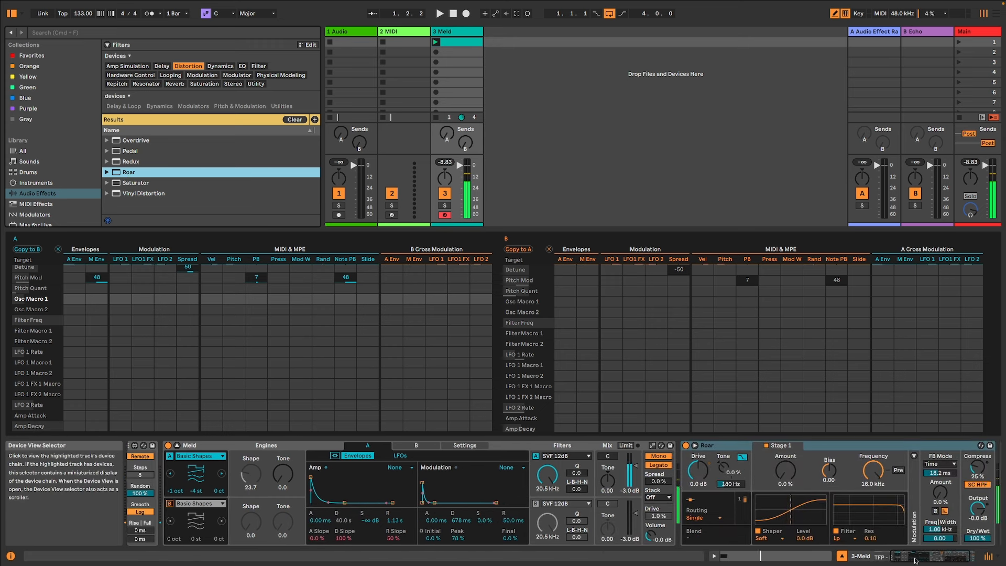
Step: Map Expression Control's fourth Random slot to Roar's Shaper Amount and limit that mapping's maximum to 81
left_click(878, 562)
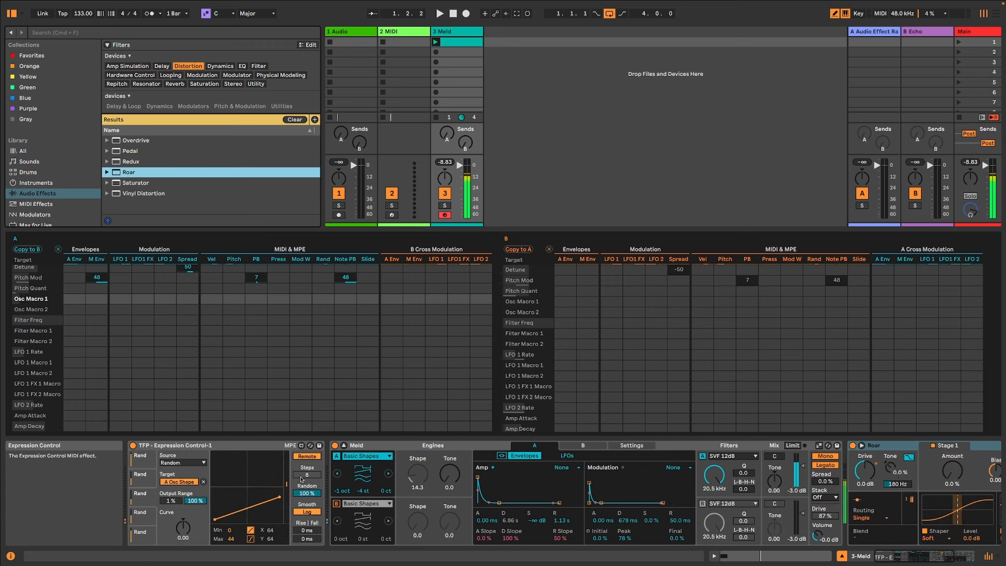
left_click(204, 482)
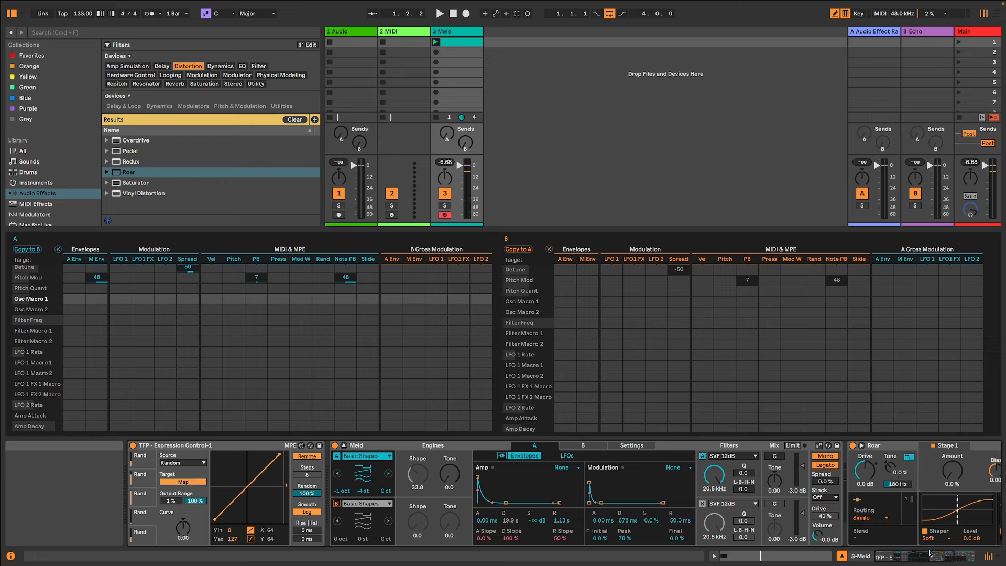
left_click_drag(930, 552, 956, 551)
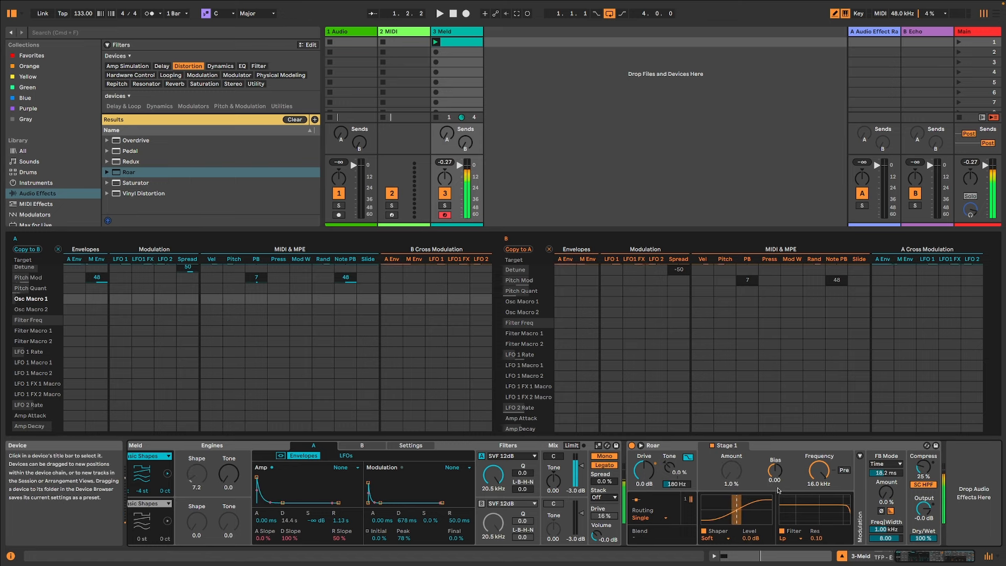
left_click_drag(954, 553, 885, 553)
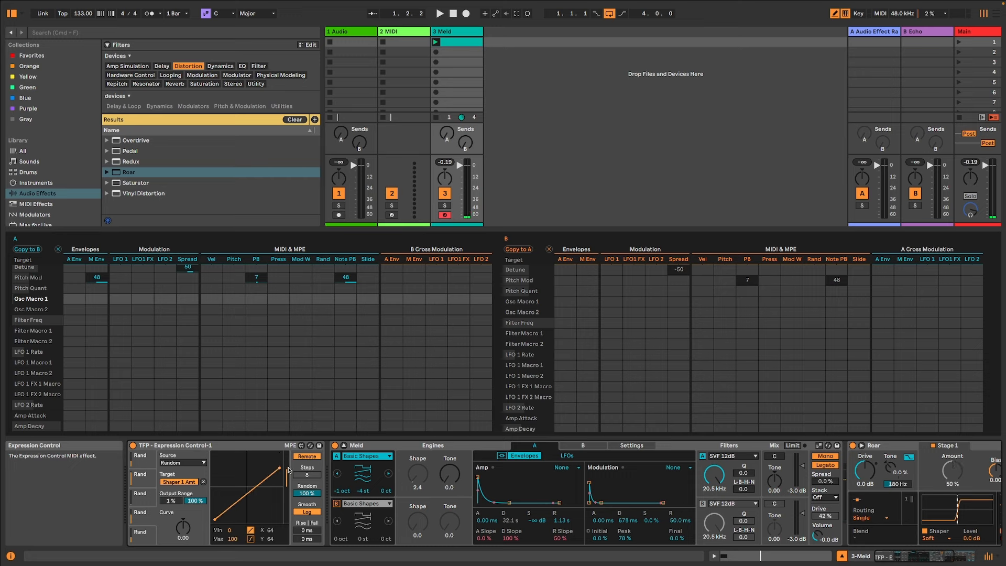
mouse_move(288, 469)
left_mouse_down()
mouse_move(294, 477)
mouse_move(283, 480)
left_mouse_up()
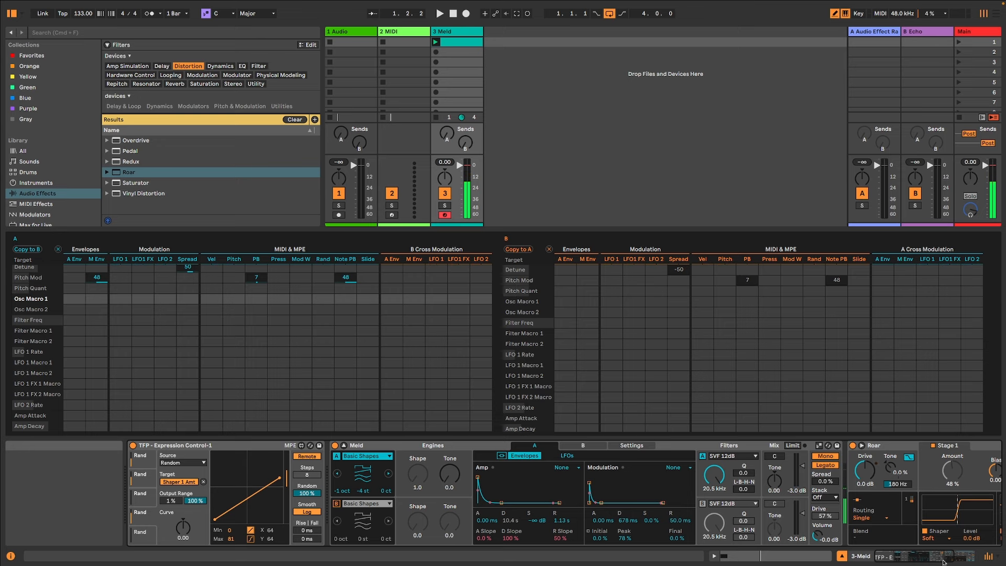
Step: Add a Limiter from the Dynamics audio effects to the Main track, keeping its ceiling at -0.30 dB
left_click(925, 559)
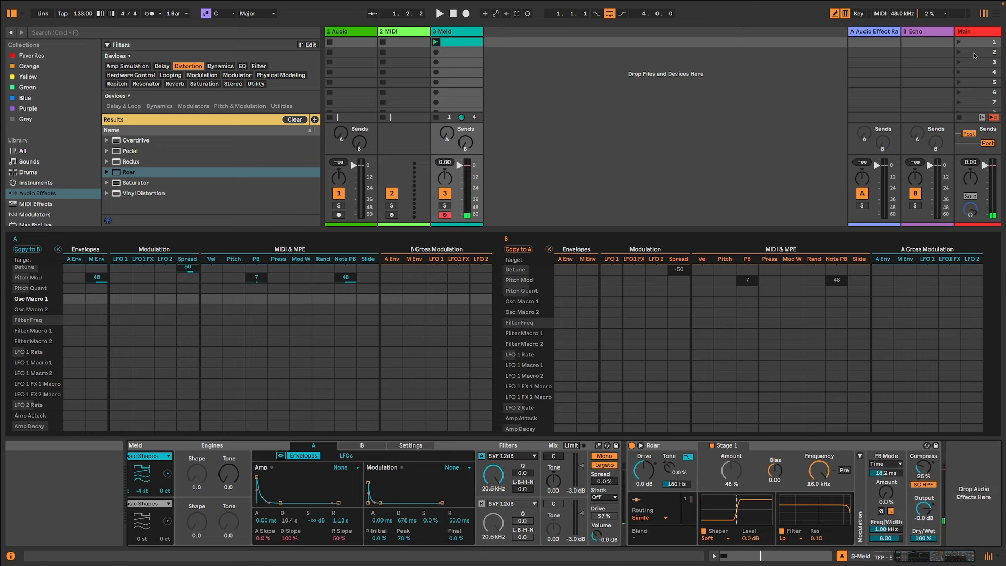
left_click(977, 32)
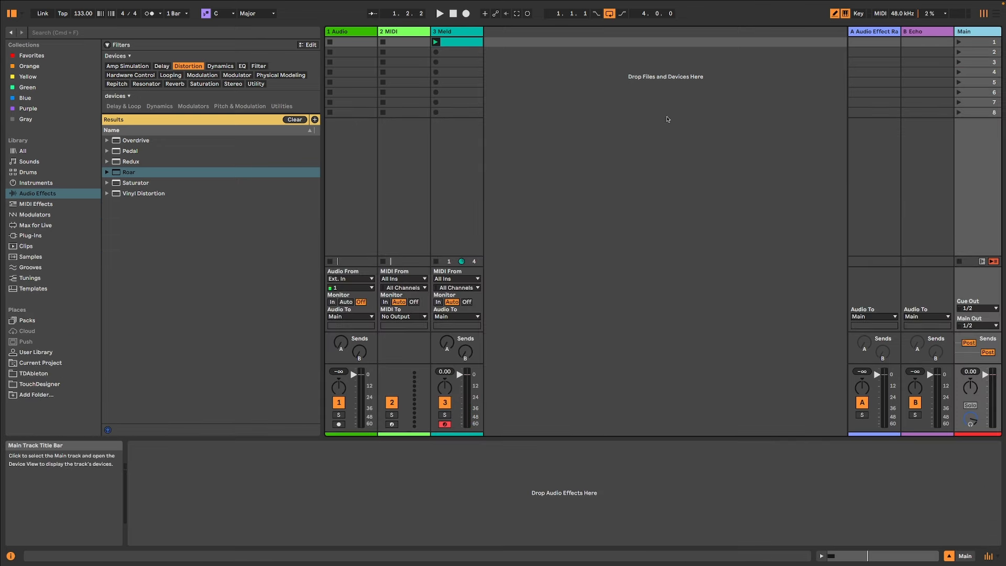
left_click(37, 193)
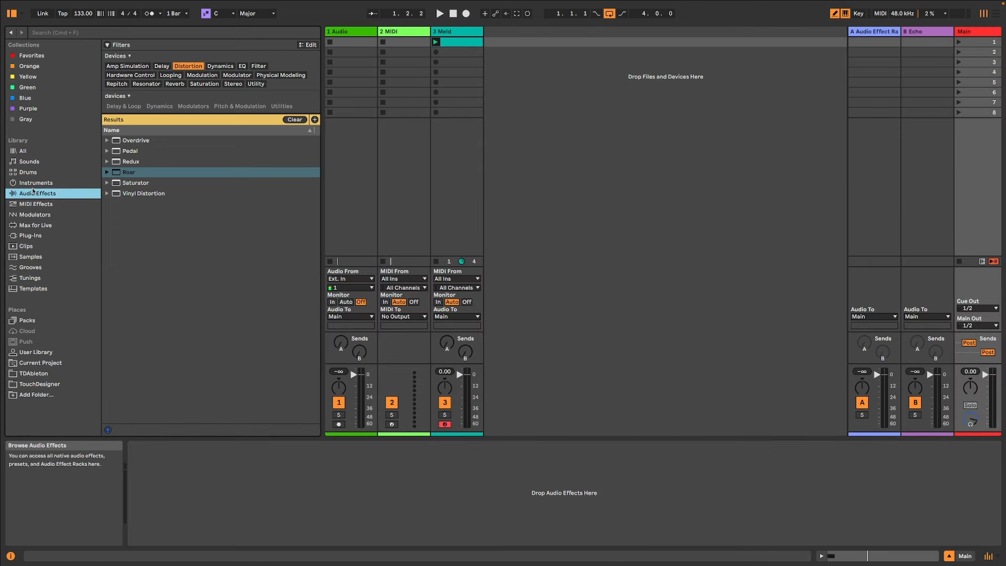
left_click(223, 66)
double_click(141, 182)
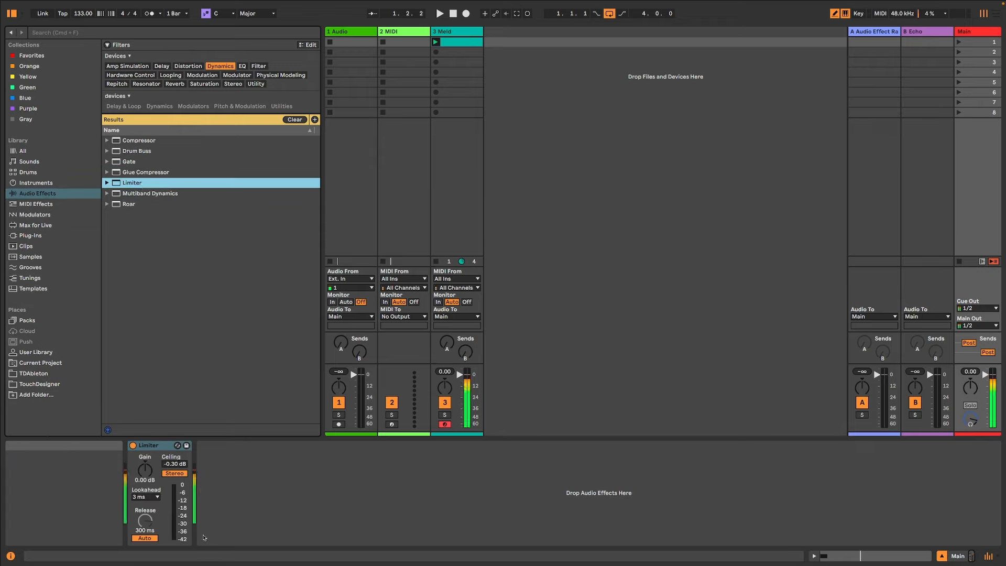
left_click_drag(174, 464, 175, 474)
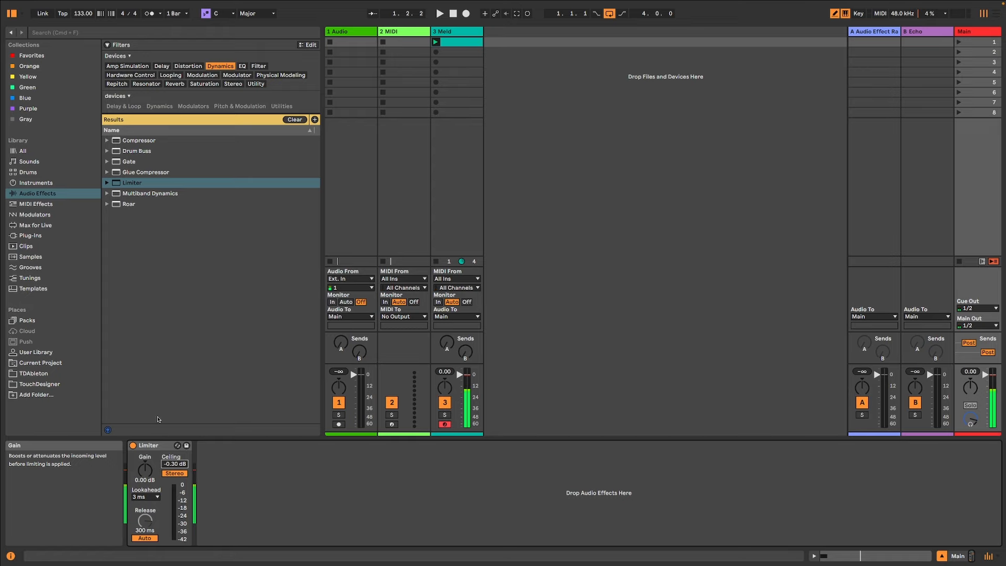
Step: Add a Limiter after Roar on the Meld track and lower the Shaper Amount mapping's maximum to 74
left_click(455, 32)
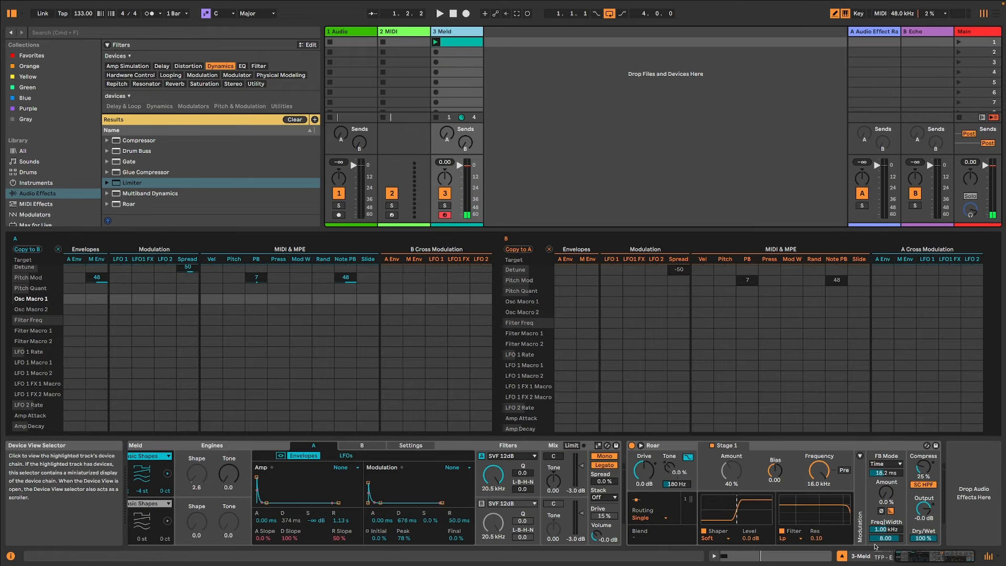
double_click(129, 184)
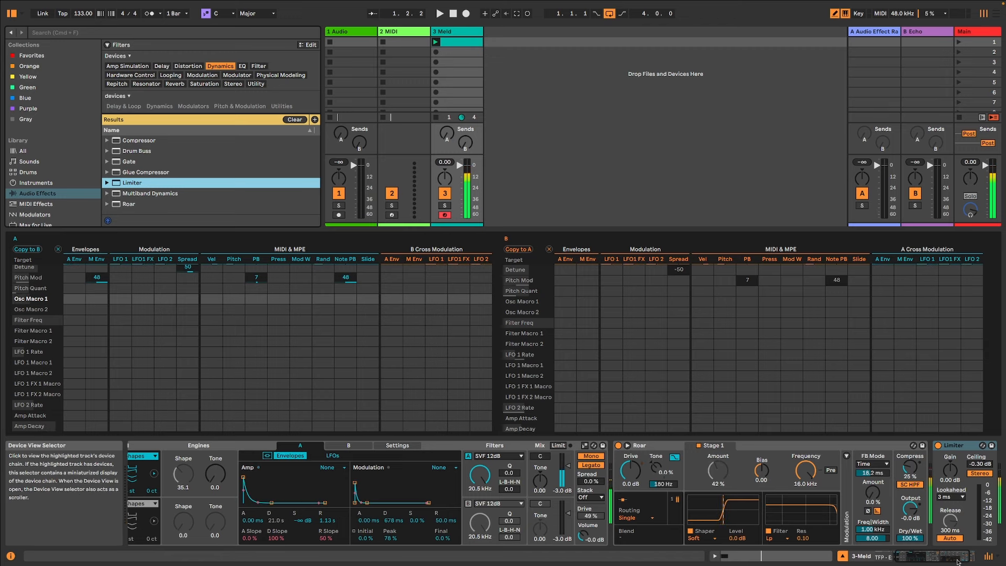
left_click(885, 556)
left_click(281, 480)
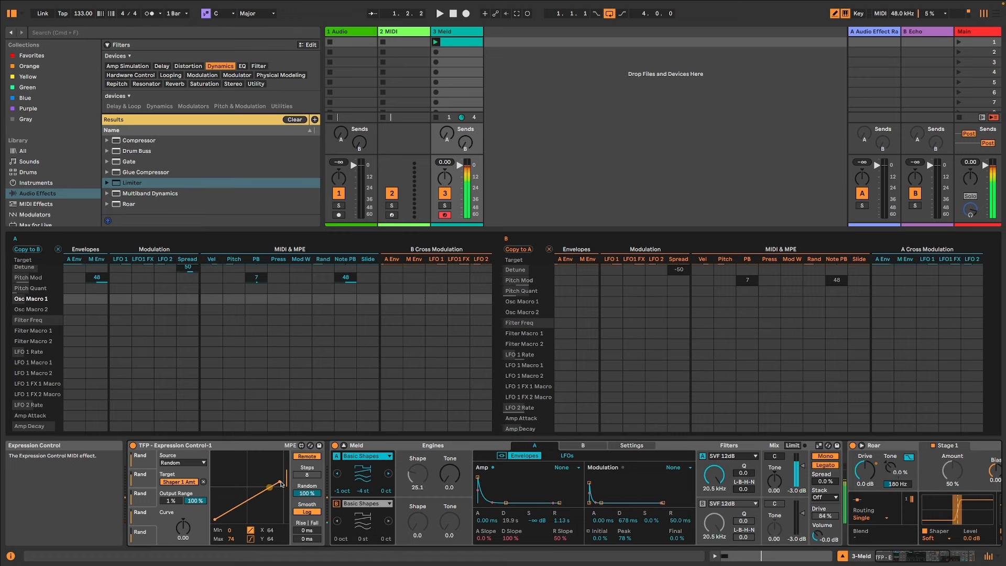
Step: Try raising the Meld track Limiter's gain, undo the last change, and set the gain to 3 dB
left_click(943, 556)
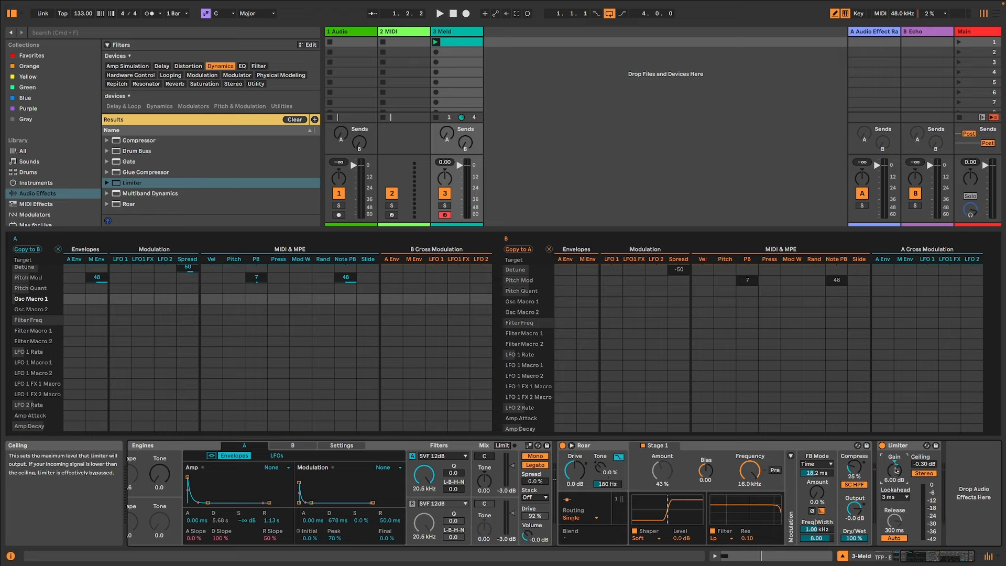
left_click_drag(881, 471, 881, 469)
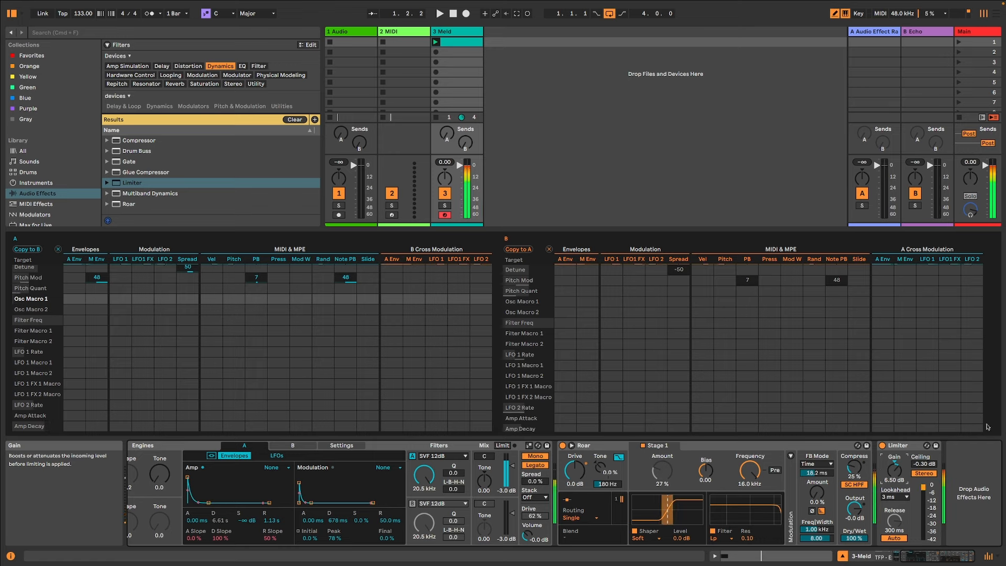
key("super+z")
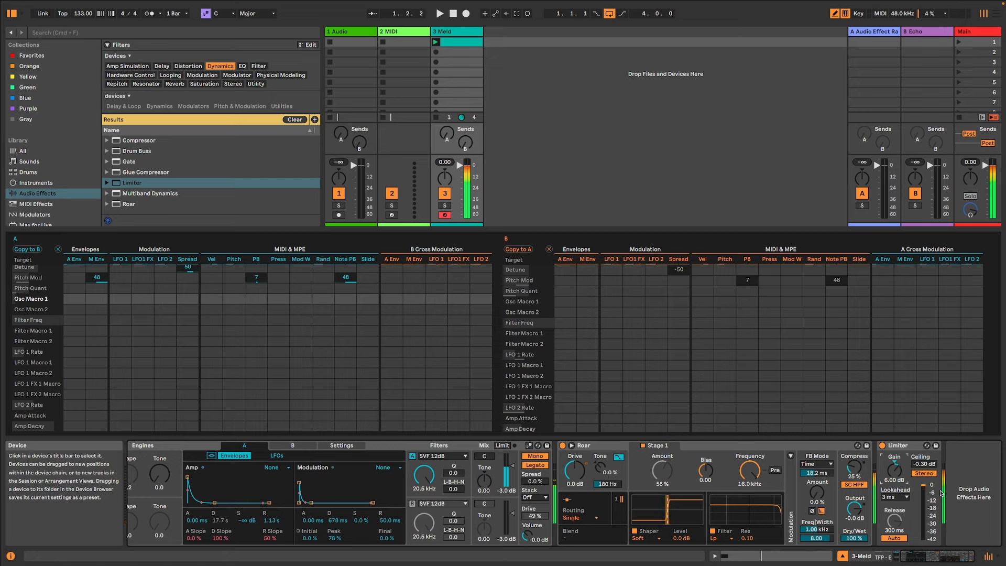
key("Down")
key("Down")
key("Down")
key("Down")
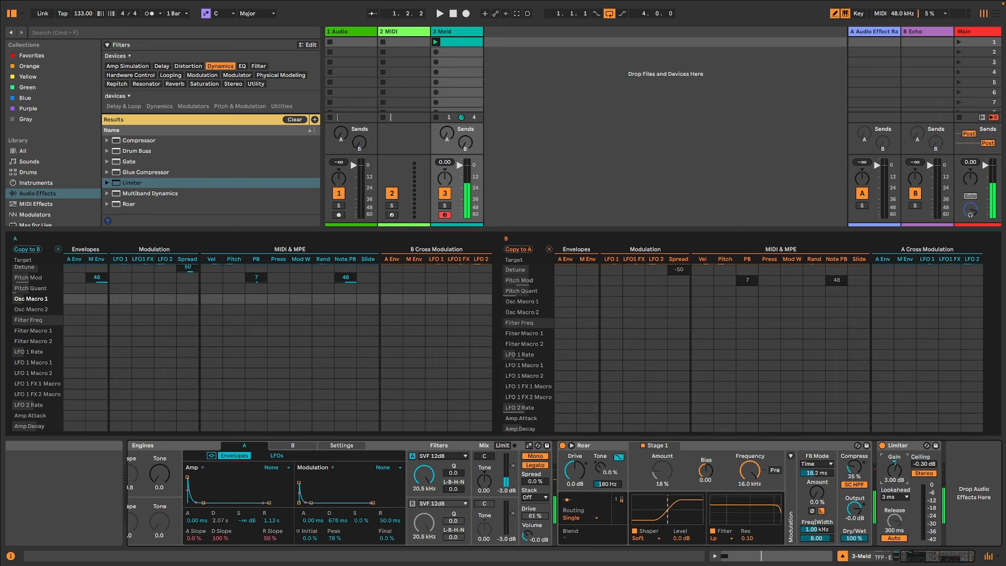
Step: Try Roar's Bias and sweep its low-pass filter frequency down to about 60 Hz and up to 20 kHz
left_click(914, 559)
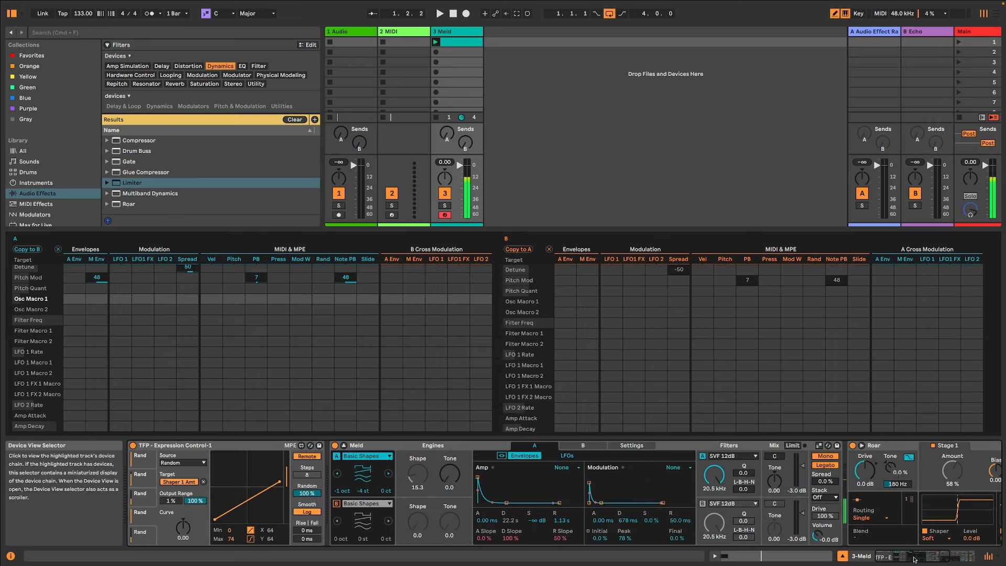
left_click_drag(924, 561, 936, 557)
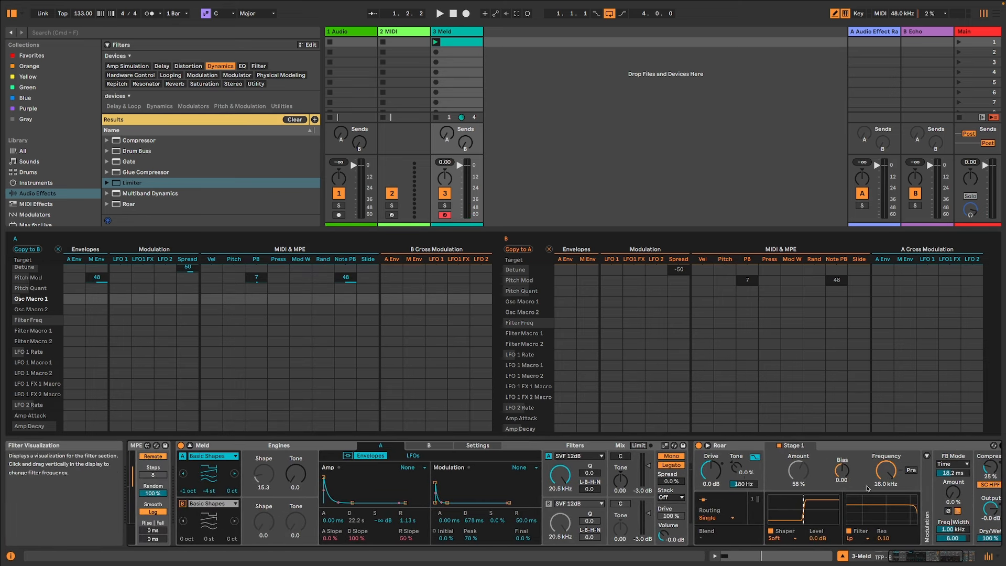
left_click_drag(841, 470, 872, 503)
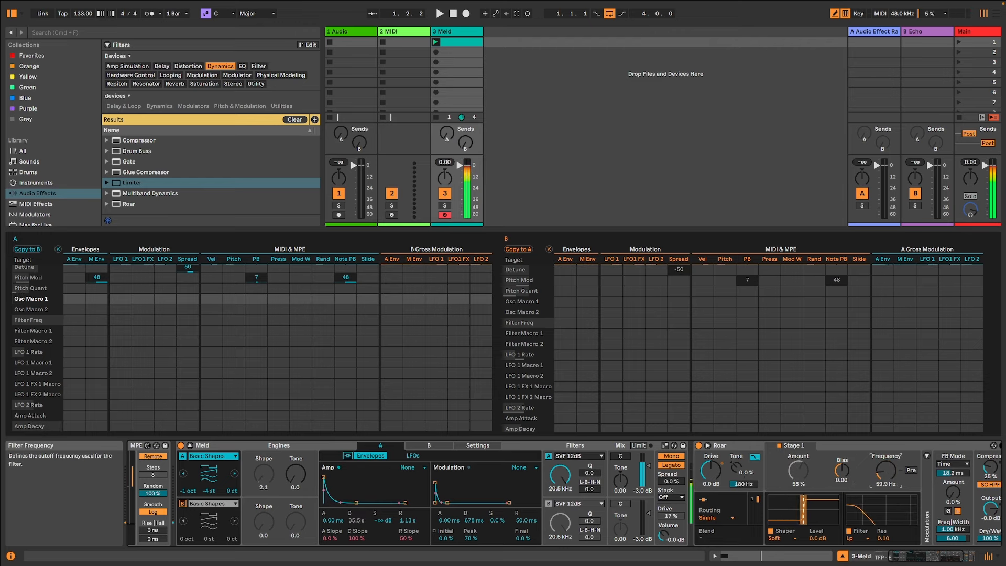
left_click_drag(886, 471, 886, 458)
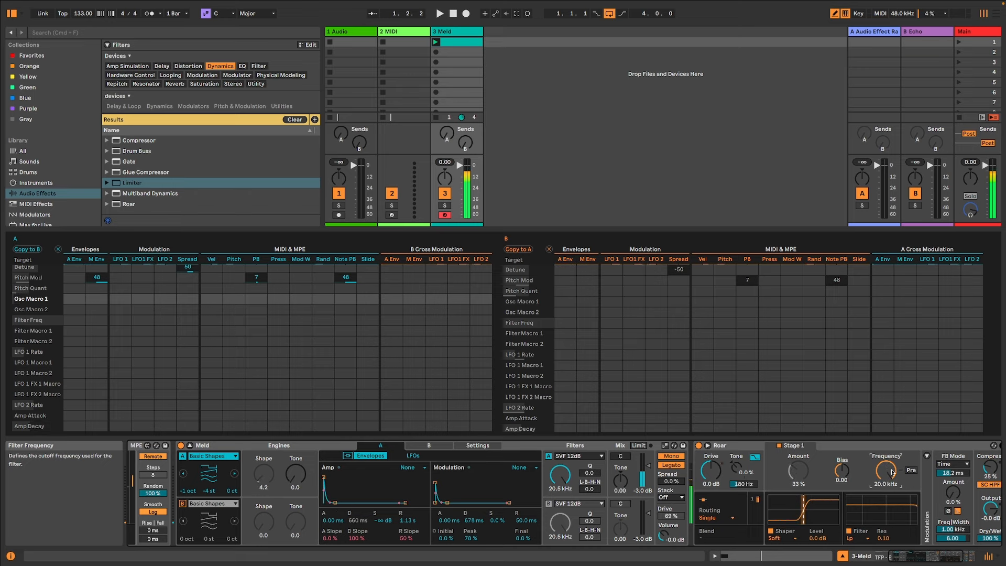
Step: Switch Roar's filter to Comb with resonance 1.00 and frequency 263 Hz, and try Bias before returning it to 0.00
left_click(862, 539)
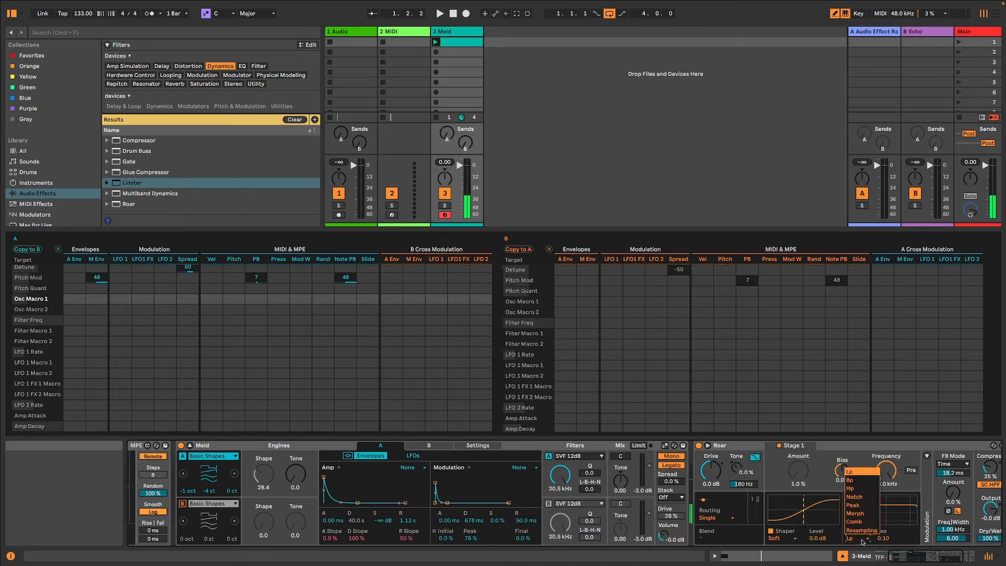
left_click(854, 522)
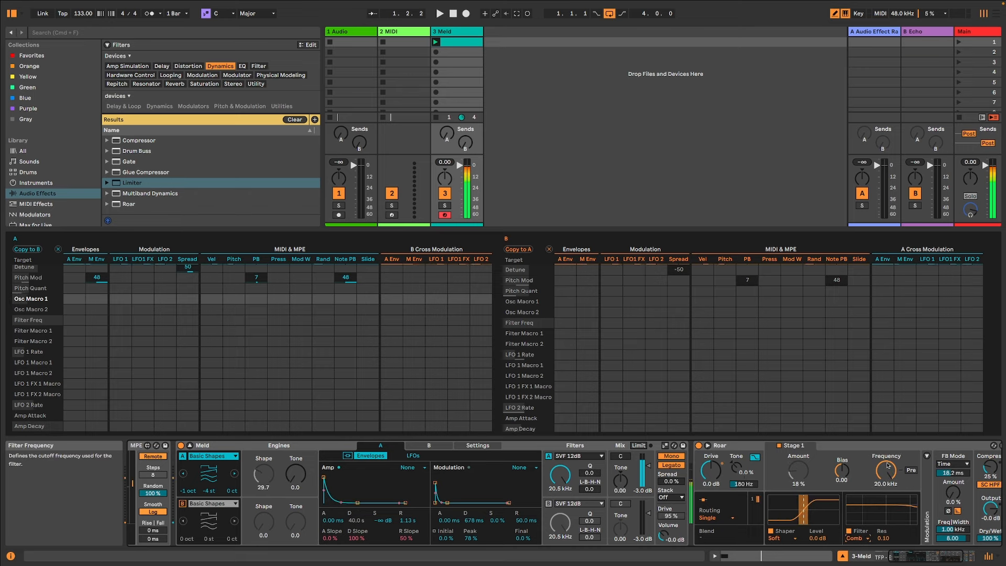
mouse_move(887, 465)
left_mouse_down()
mouse_move(888, 519)
mouse_move(887, 465)
left_mouse_up()
left_click_drag(883, 538, 883, 520)
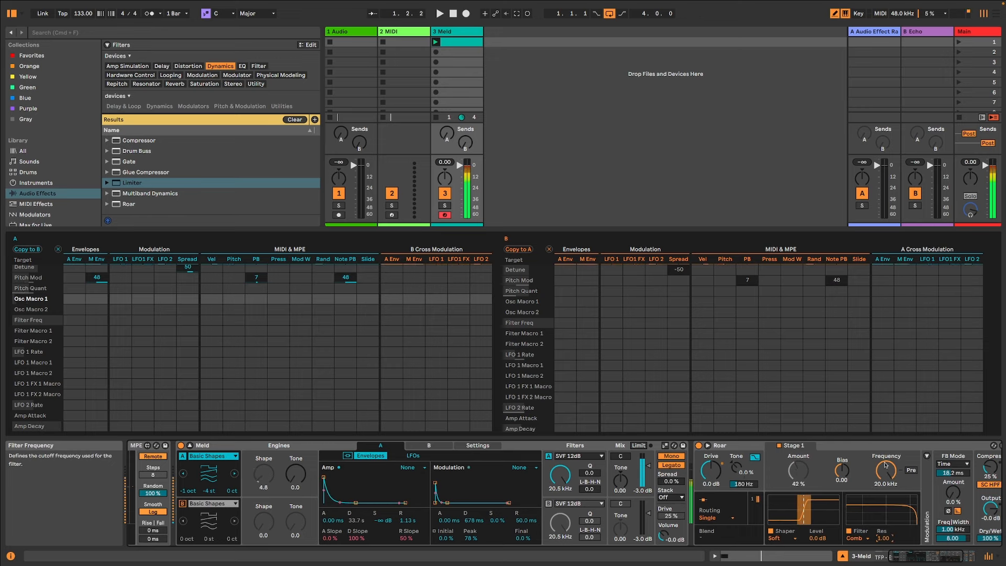
left_click_drag(886, 470, 886, 509)
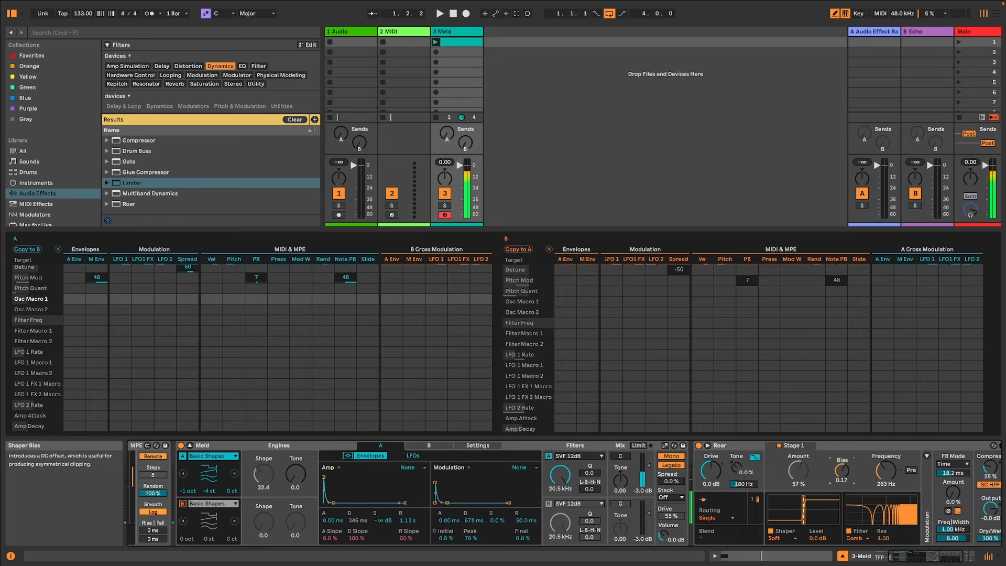
mouse_move(841, 471)
left_mouse_down()
mouse_move(842, 455)
mouse_move(842, 480)
left_mouse_up()
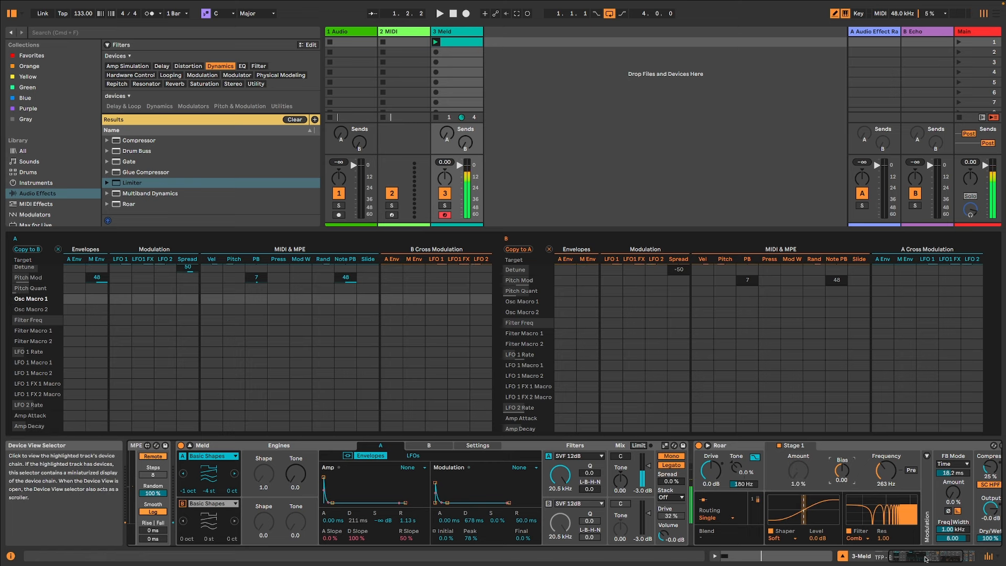
Step: Map Expression Control's fifth Random slot to the frequency of Roar's comb filter
left_click_drag(926, 559, 568, 558)
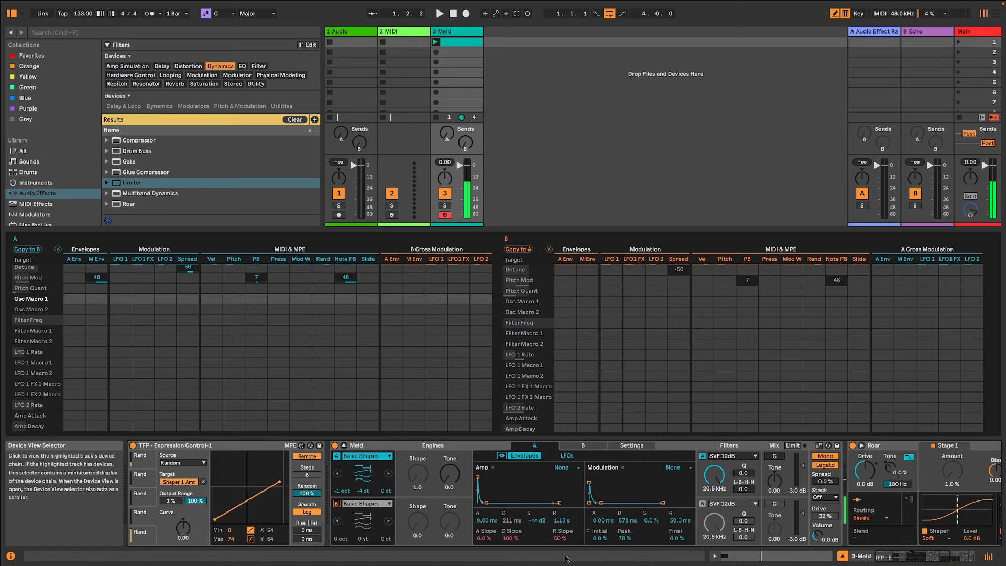
left_click(142, 535)
scroll(905, 538, "right", 5)
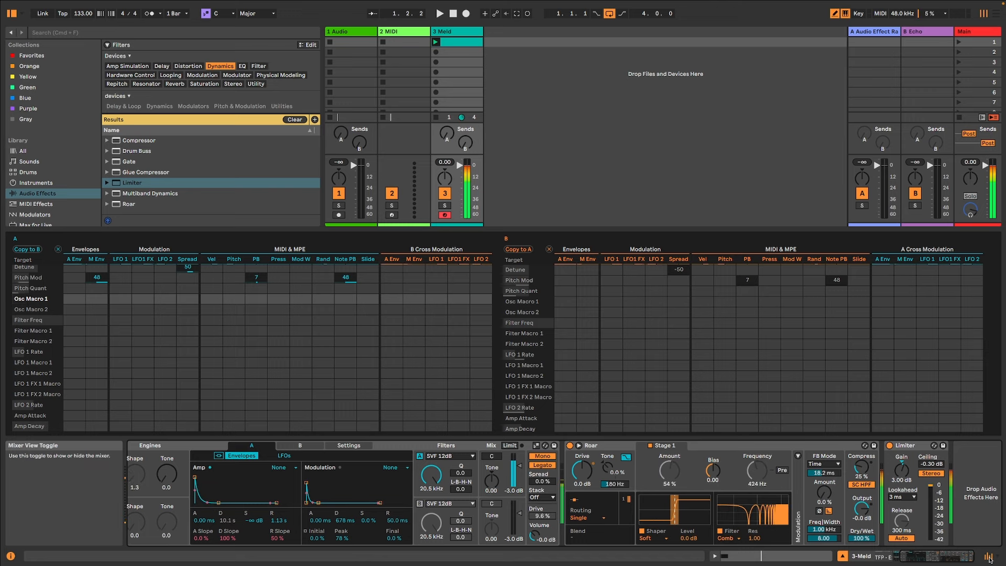
left_click_drag(960, 556, 935, 557)
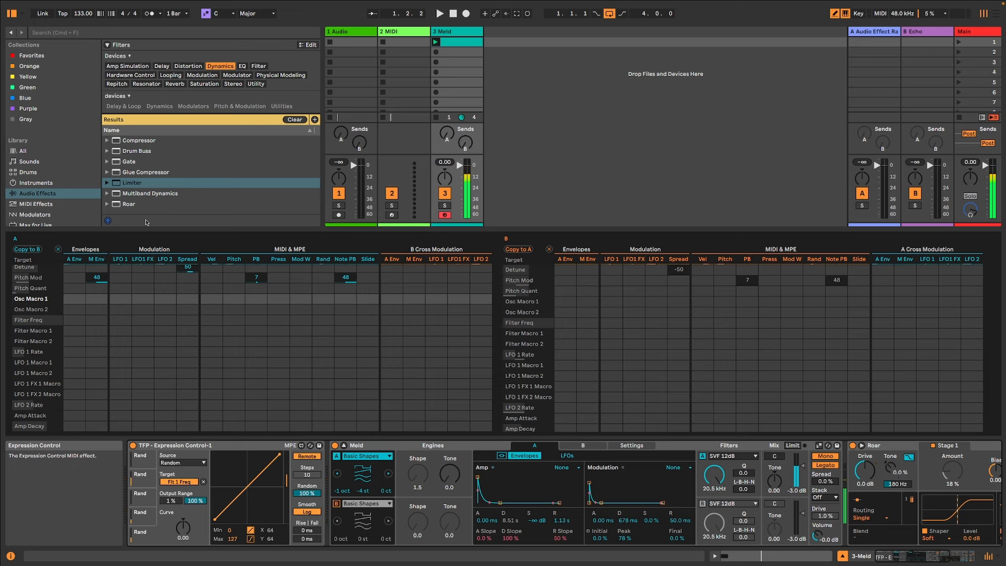
Step: Add a second Expression Control using the TFP - Expression Control-1 preset to the Meld track
left_click(34, 204)
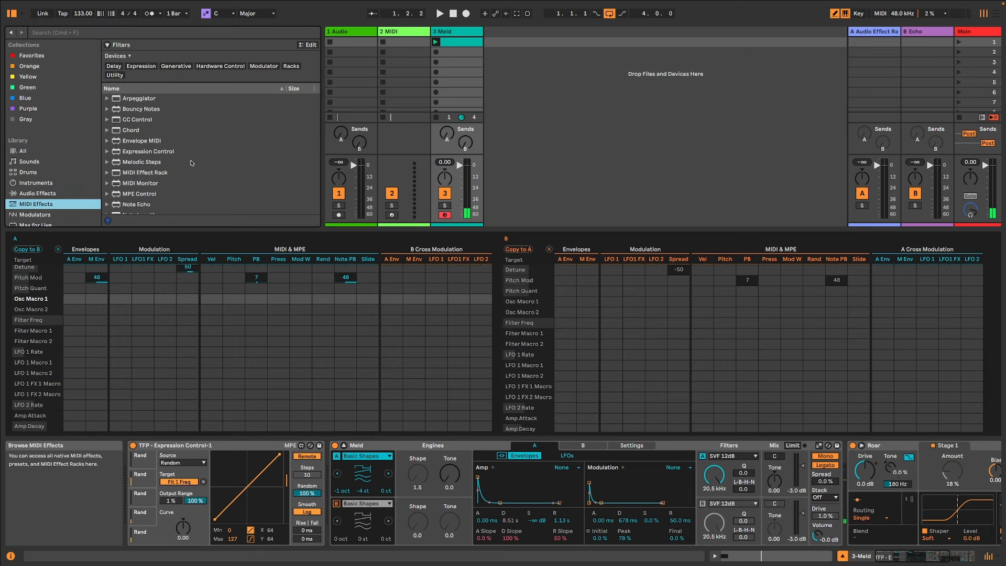
left_click(107, 151)
left_click(146, 163)
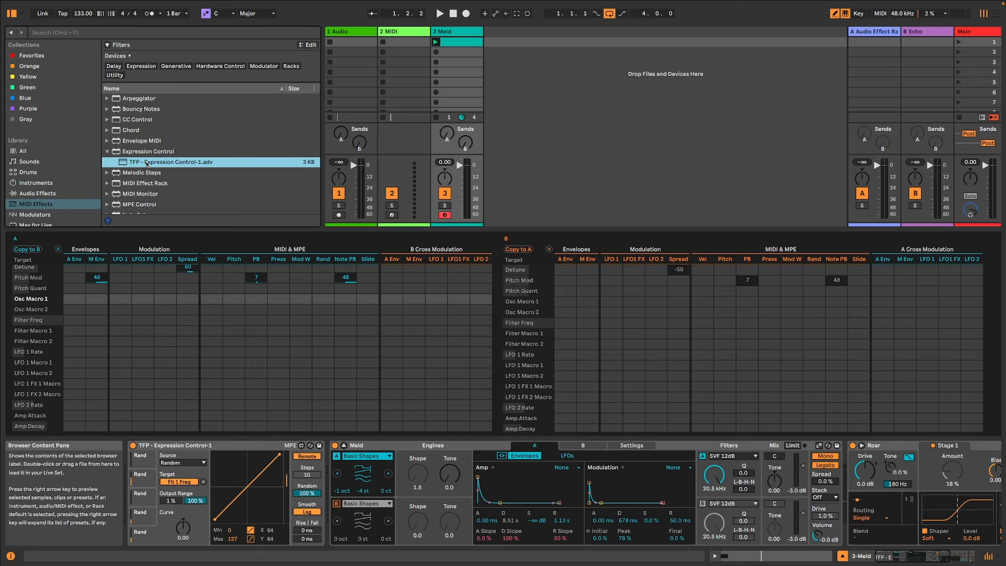
double_click(146, 162)
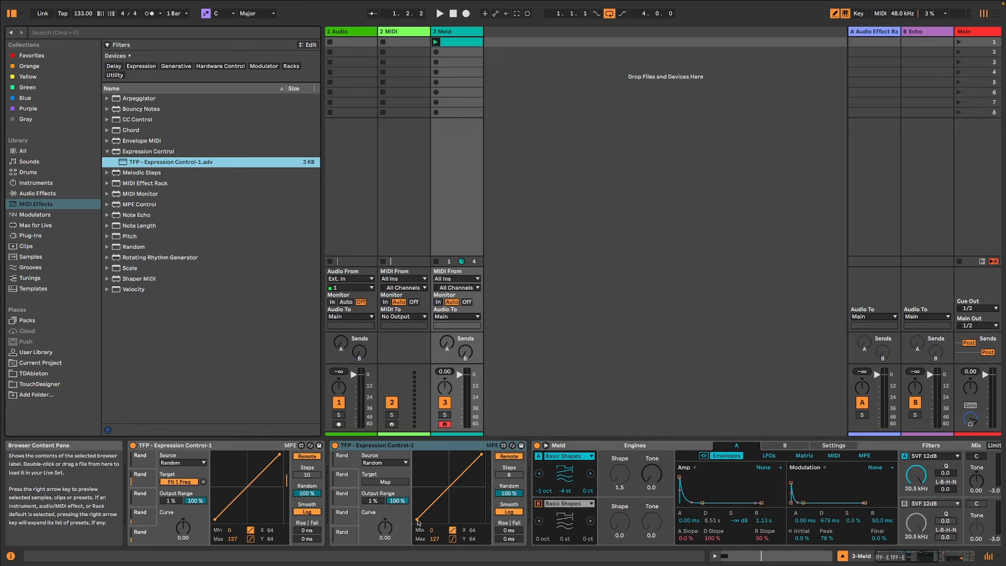
Step: Try mapping the second Expression Control's first Random slot to Roar's filter type, and remove that mapping
left_click(385, 482)
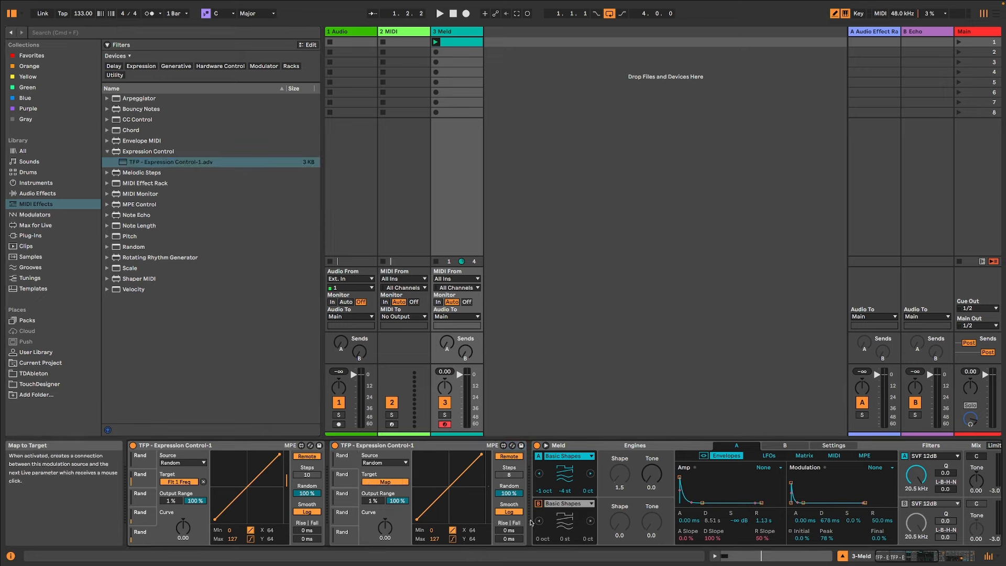
left_click_drag(910, 556, 935, 556)
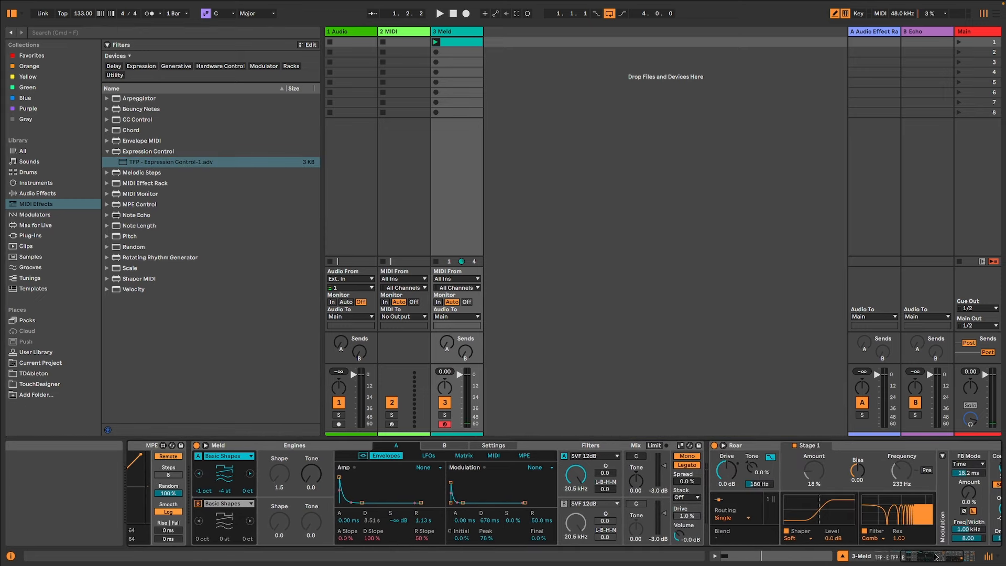
left_click(927, 504)
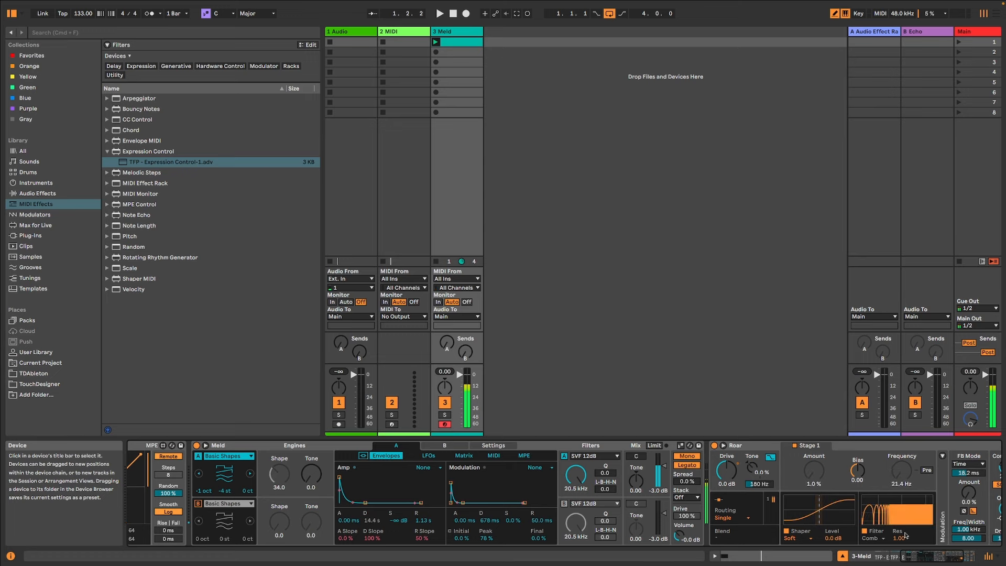
left_click_drag(910, 556, 951, 557)
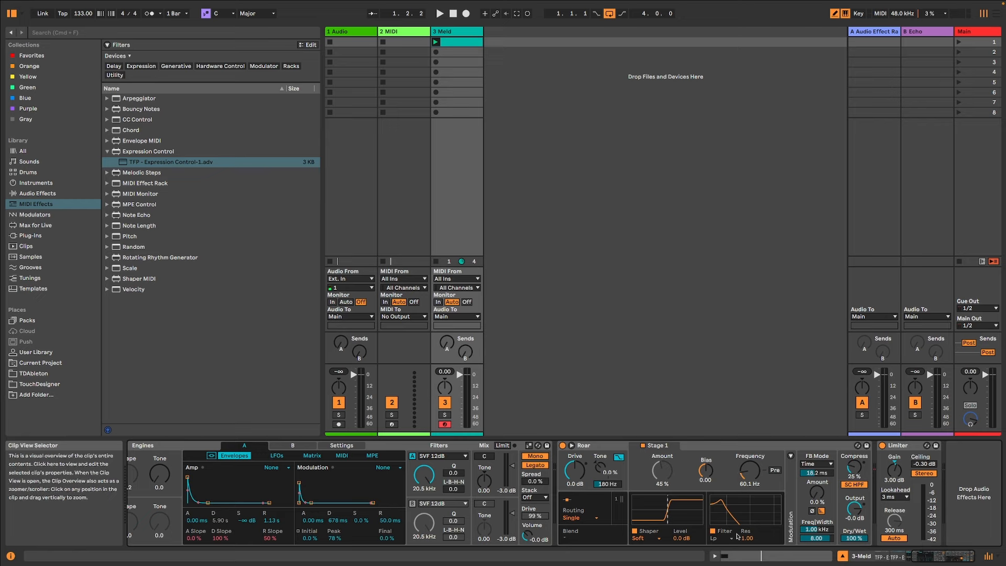
right_click(724, 536)
left_click(752, 485)
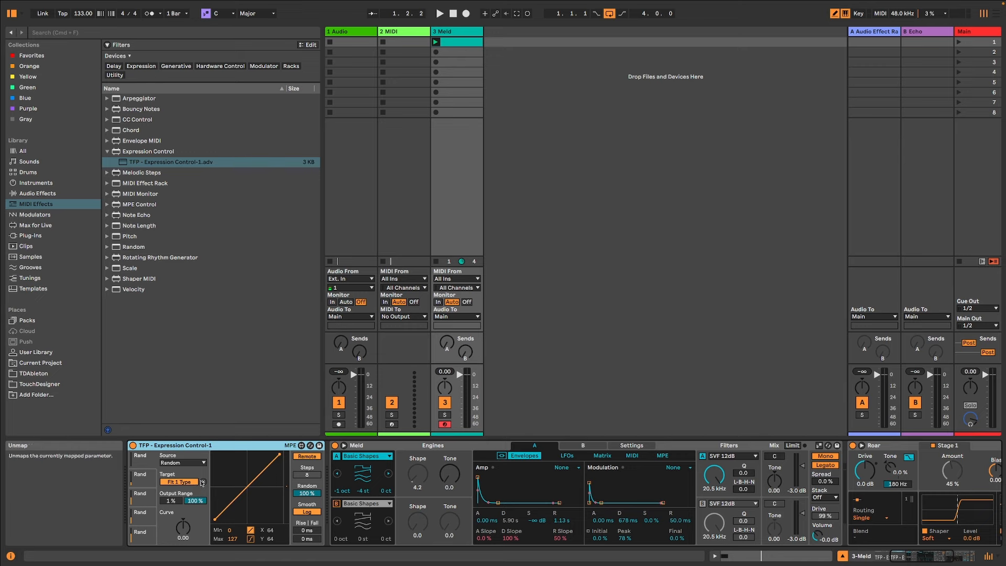
left_click(203, 482)
left_click(922, 558)
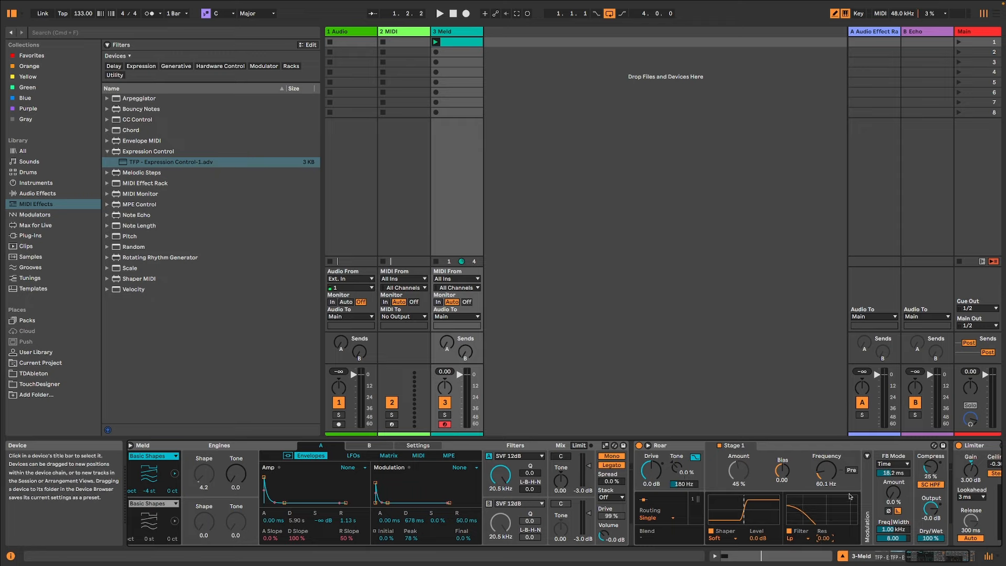
Step: Set Roar's filter type to Comb and map the first Expression Control's fifth Random slot to the filter frequency
left_click(794, 538)
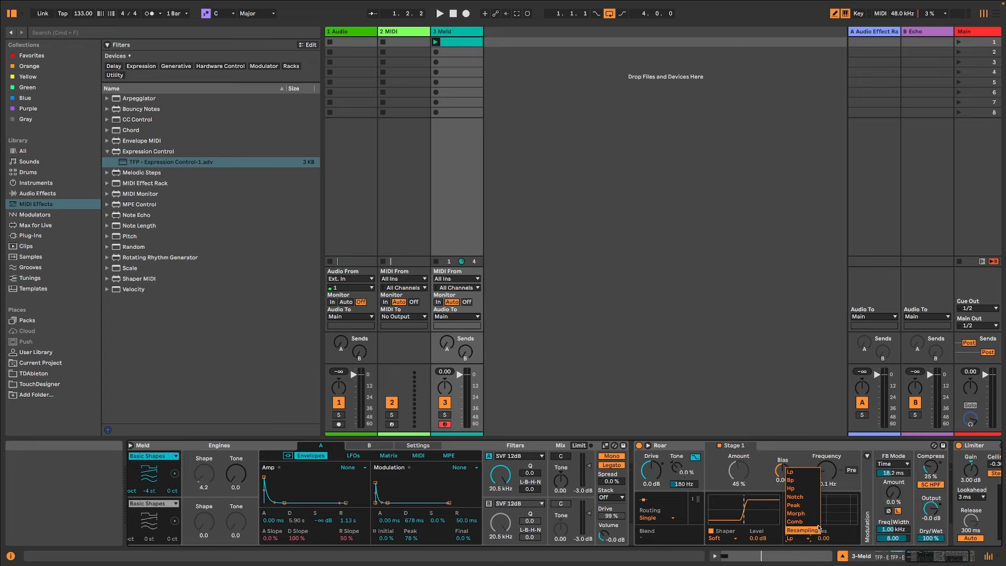
left_click(795, 521)
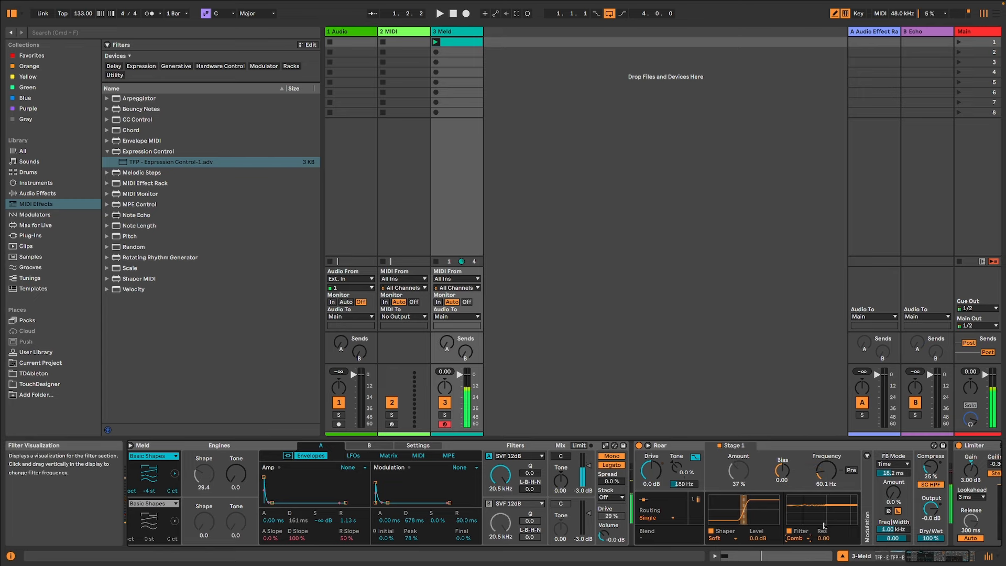
scroll(364, 497, "left", 5)
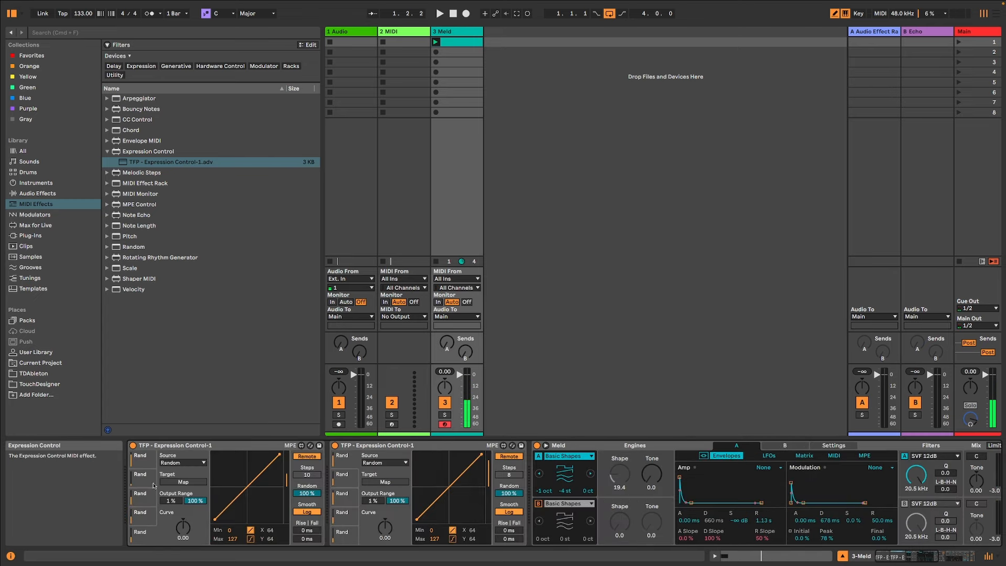
left_click(182, 481)
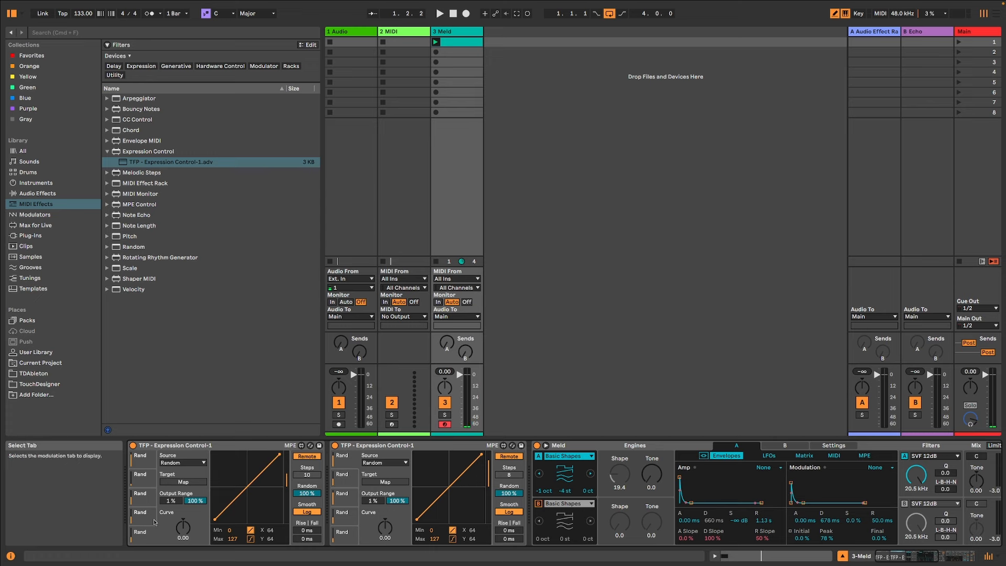
scroll(944, 545, "right", 5)
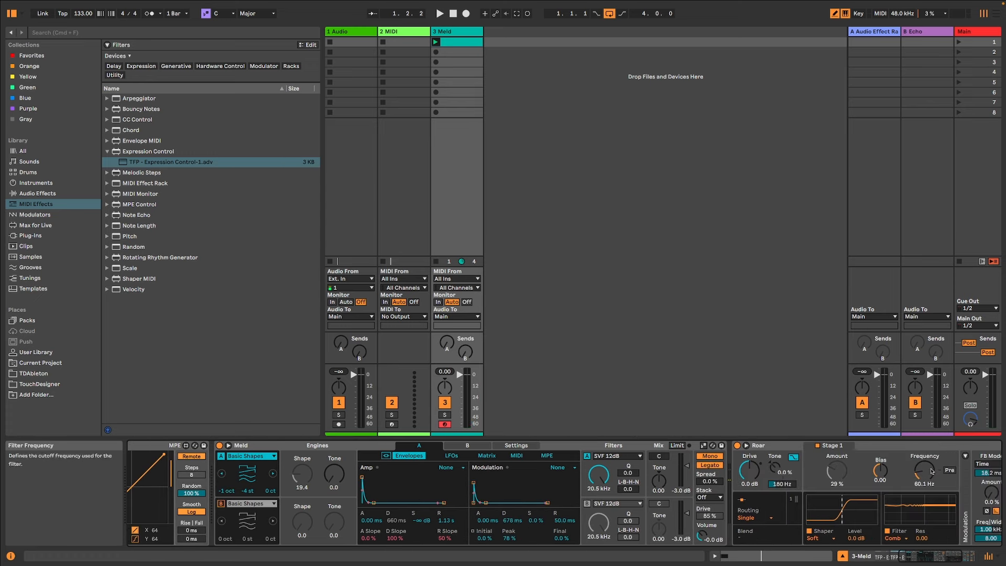
left_click(917, 472)
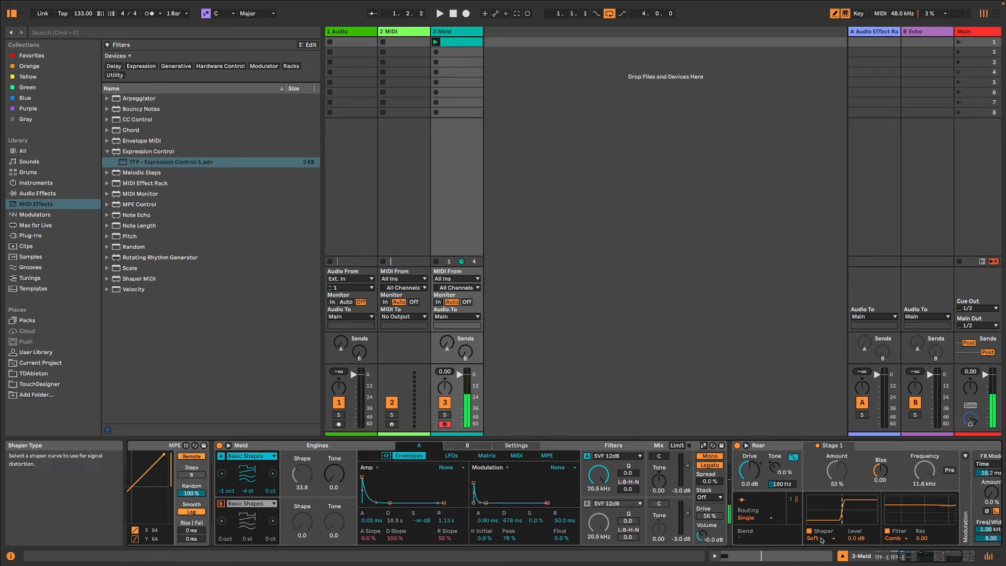
Step: Try raising Roar's Shaper level to 24 dB with the Noise Injection shaper type
left_click_drag(862, 539, 863, 487)
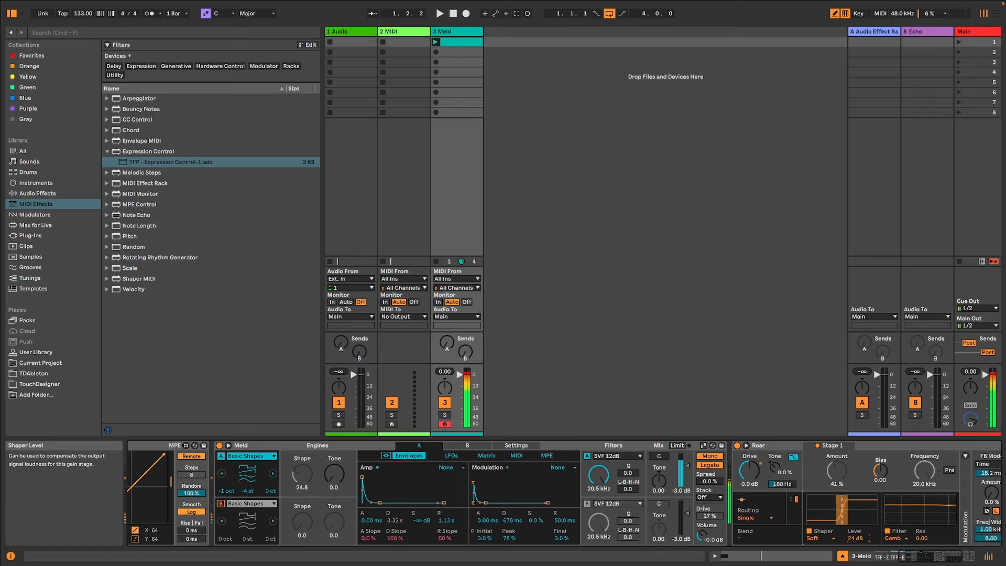
left_click(813, 538)
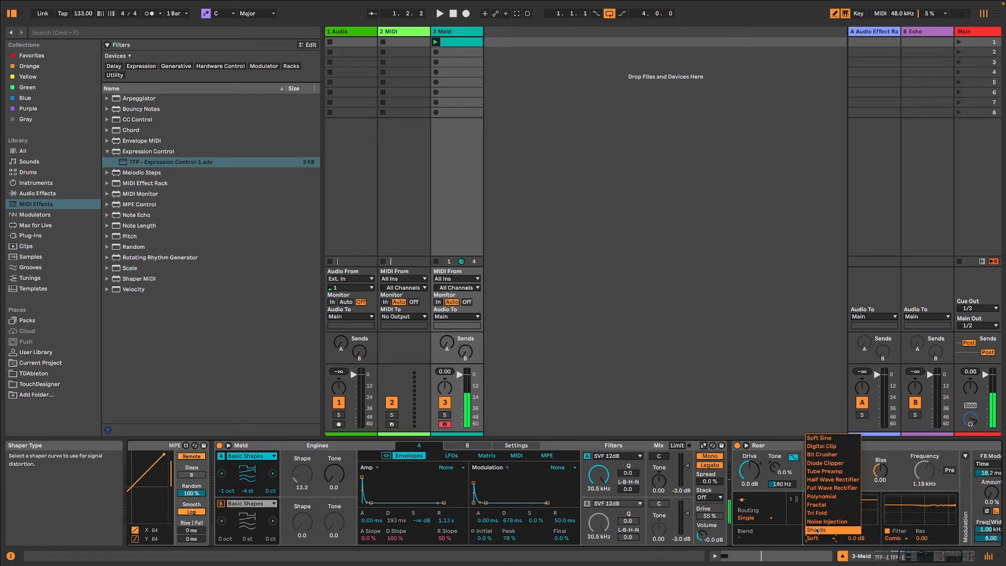
left_click(823, 522)
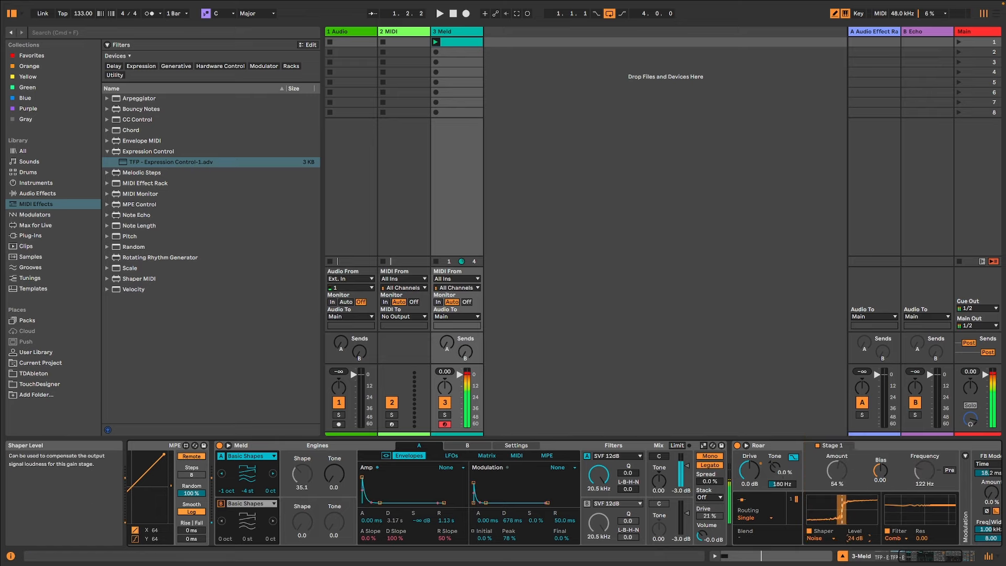
Step: Map the second Expression Control's first Random slot to Roar's Shaper type
left_click_drag(938, 553, 896, 554)
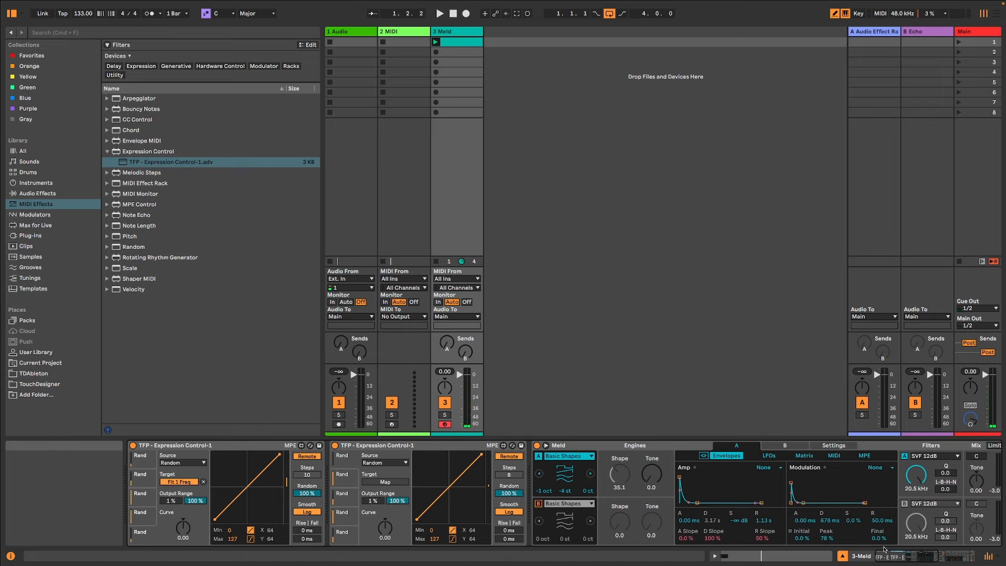
left_click(929, 556)
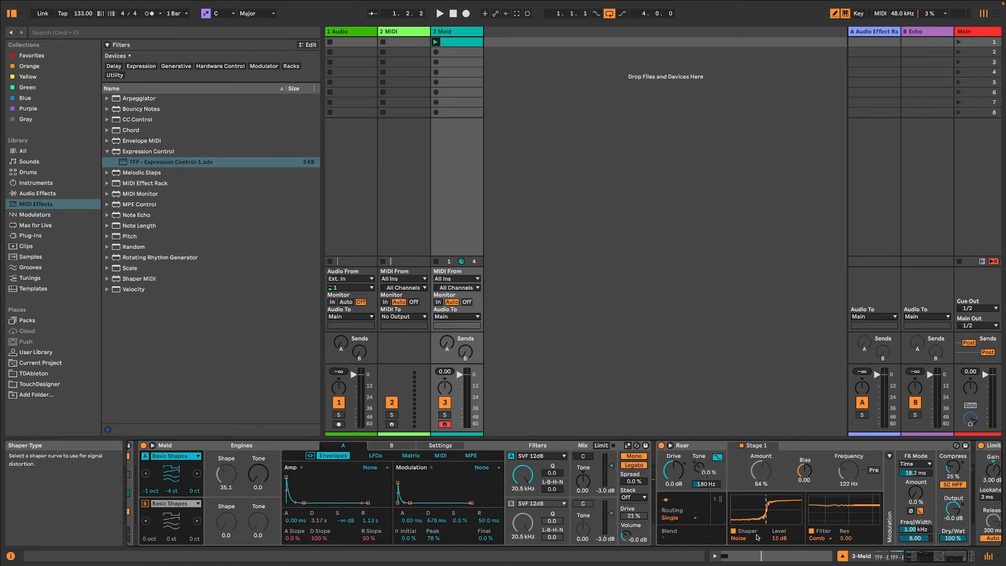
left_click(752, 537)
left_click(764, 491)
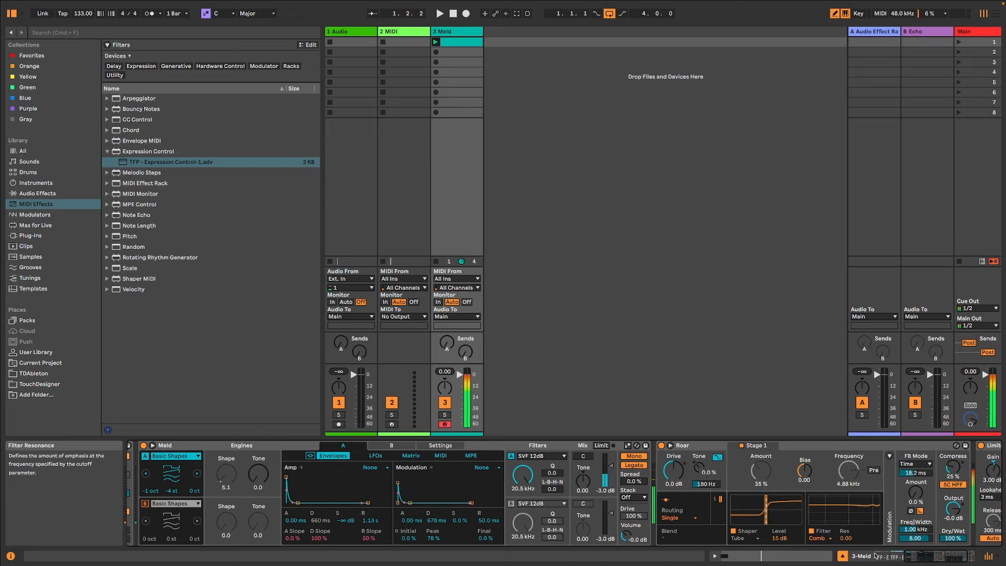
Step: Reset the gain of the Meld track's Limiter to 0.00 dB
left_click(938, 558)
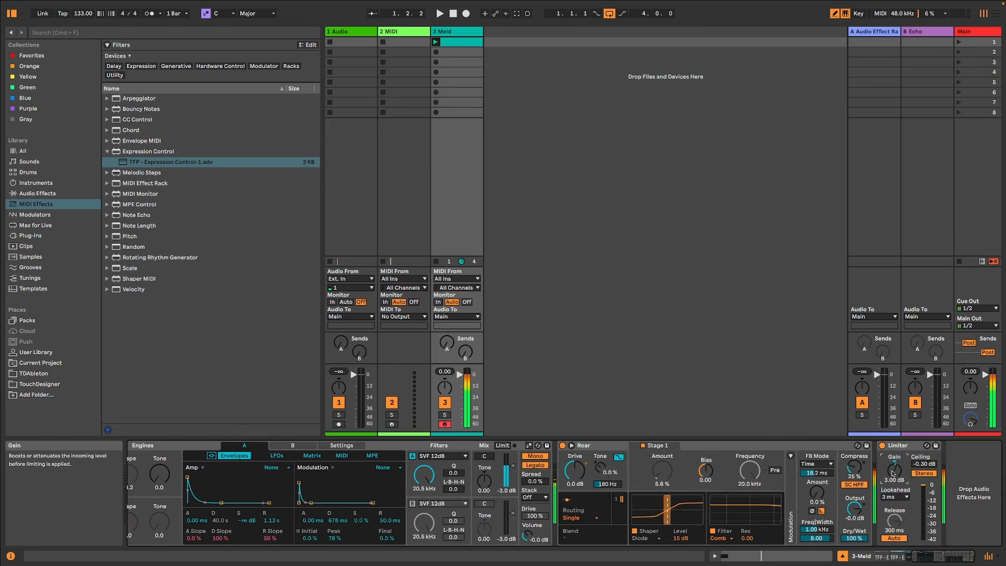
double_click(893, 473)
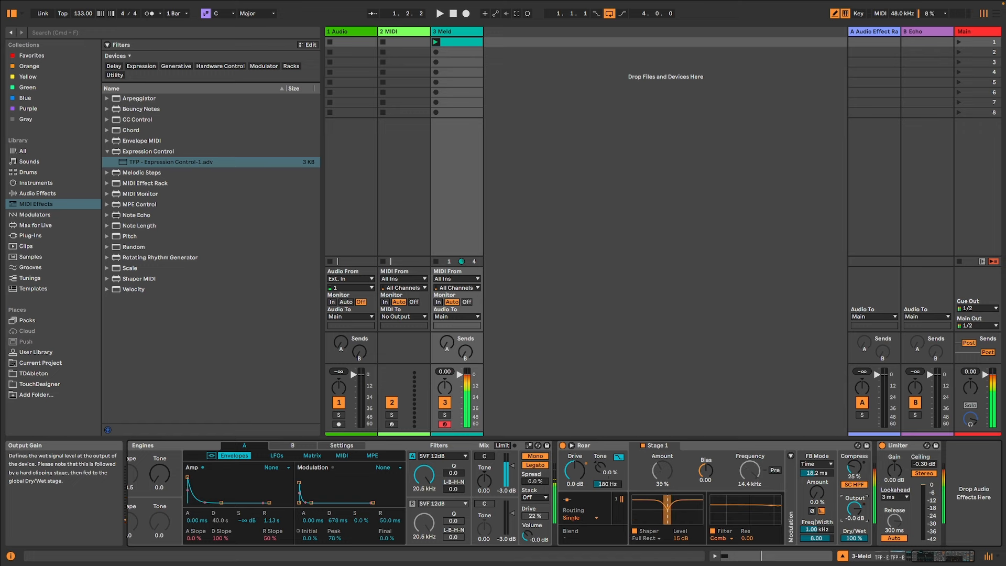
left_click(856, 515)
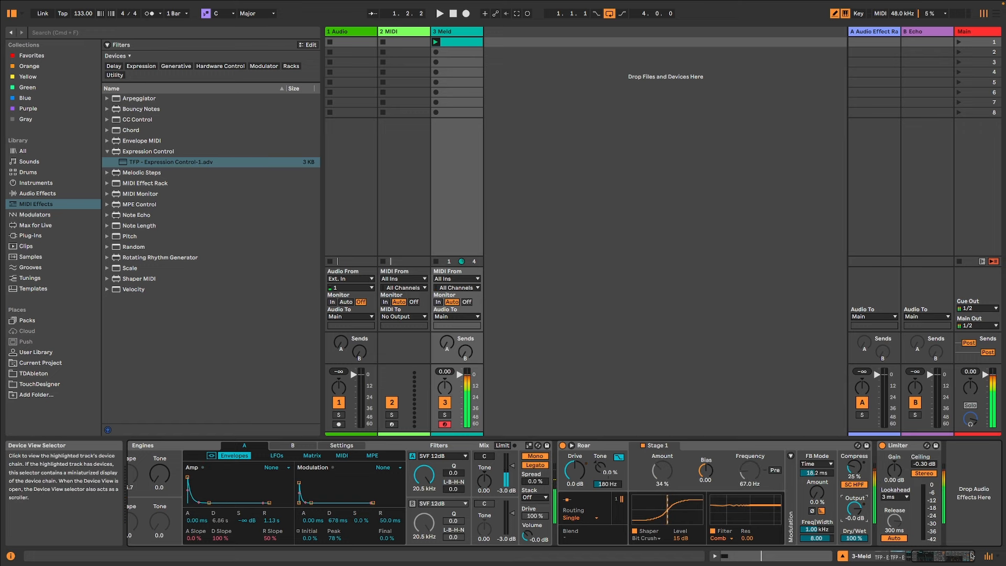
Step: Map the second Expression Control's second Random slot to Roar's Shaper level
scroll(287, 518, "left", 10)
left_click(356, 482)
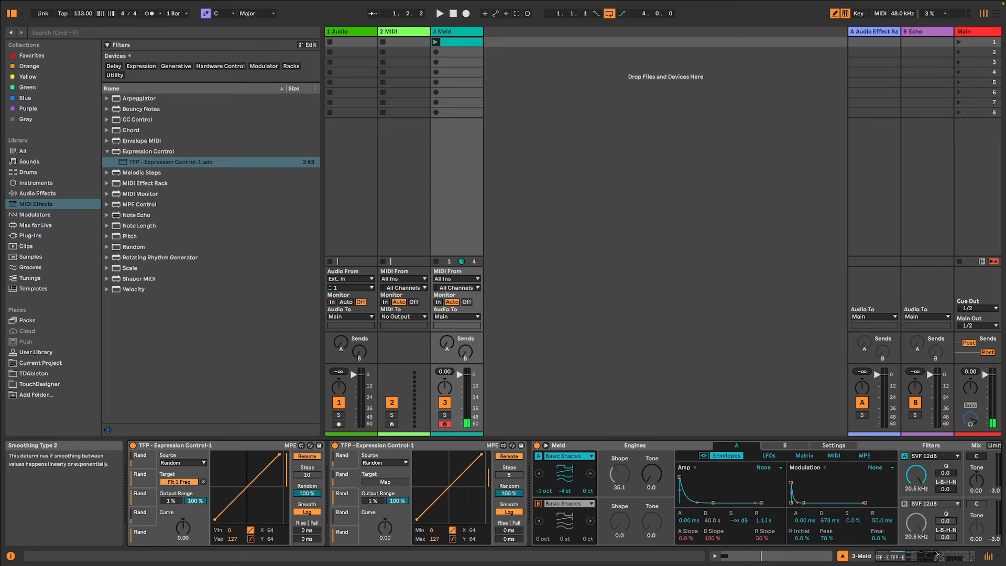
left_click(965, 554)
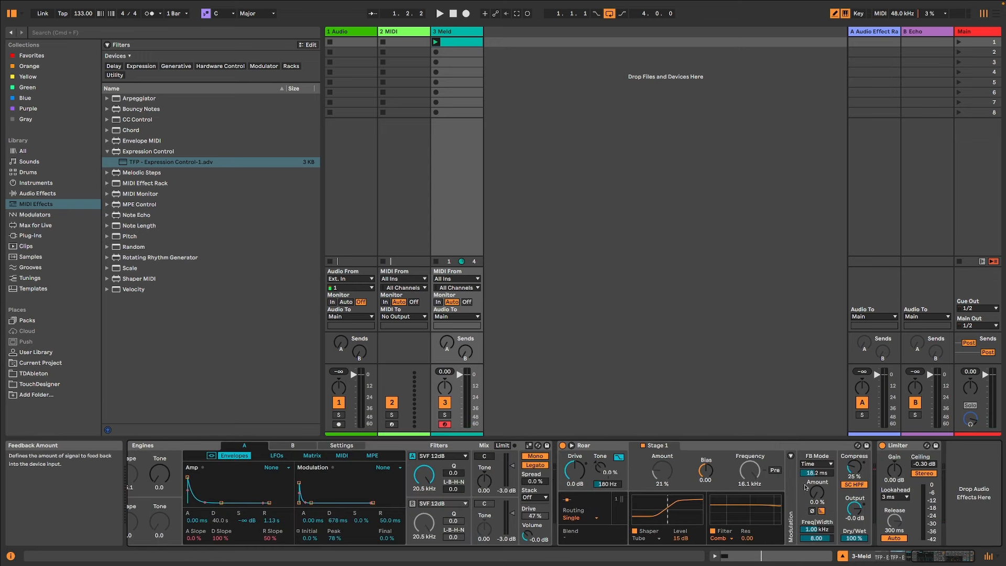
left_click(680, 538)
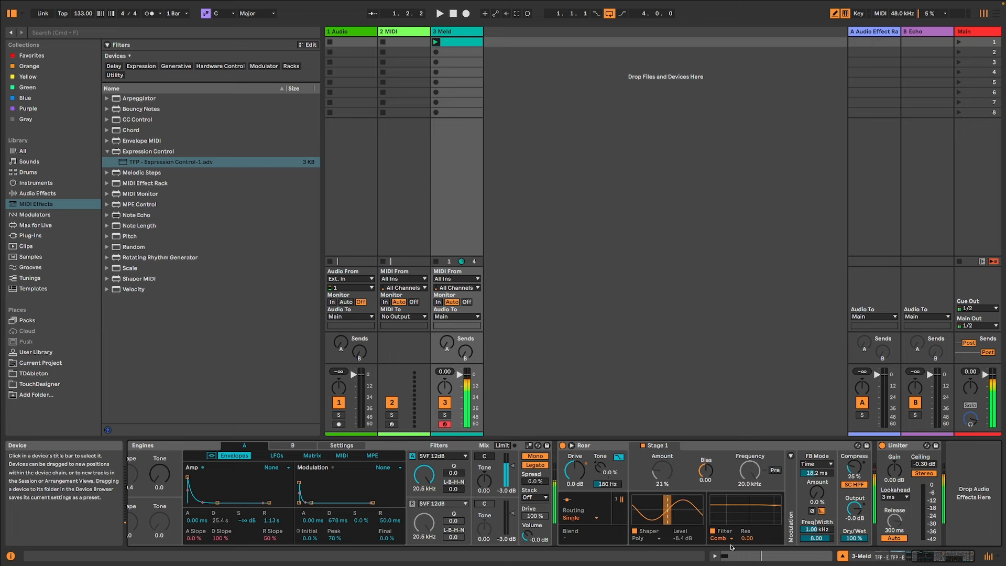
left_click_drag(935, 554, 891, 553)
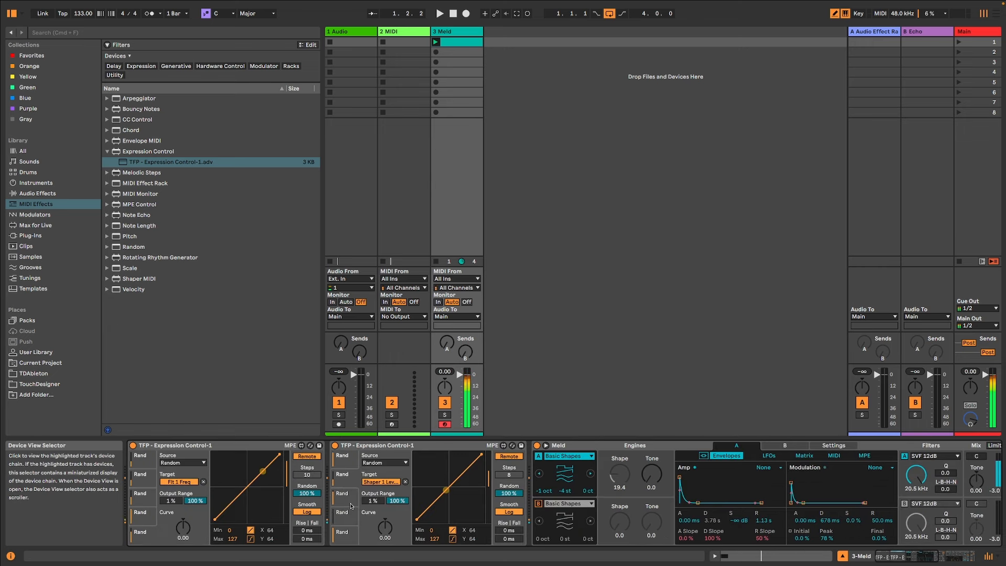
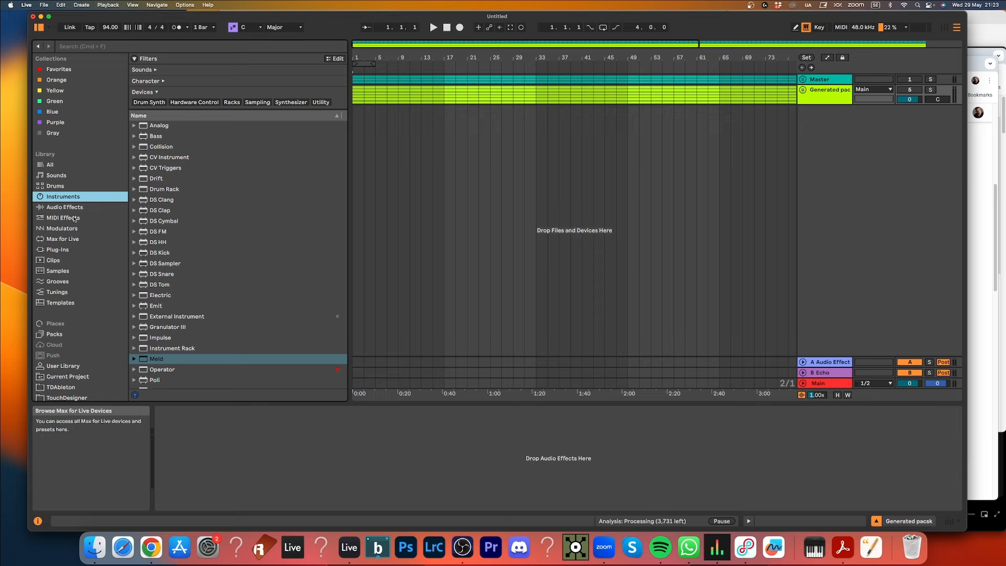
Step: Add an empty Drum Rack on a new MIDI track below the generated pack track
left_click(68, 207)
left_click(69, 195)
left_click(55, 185)
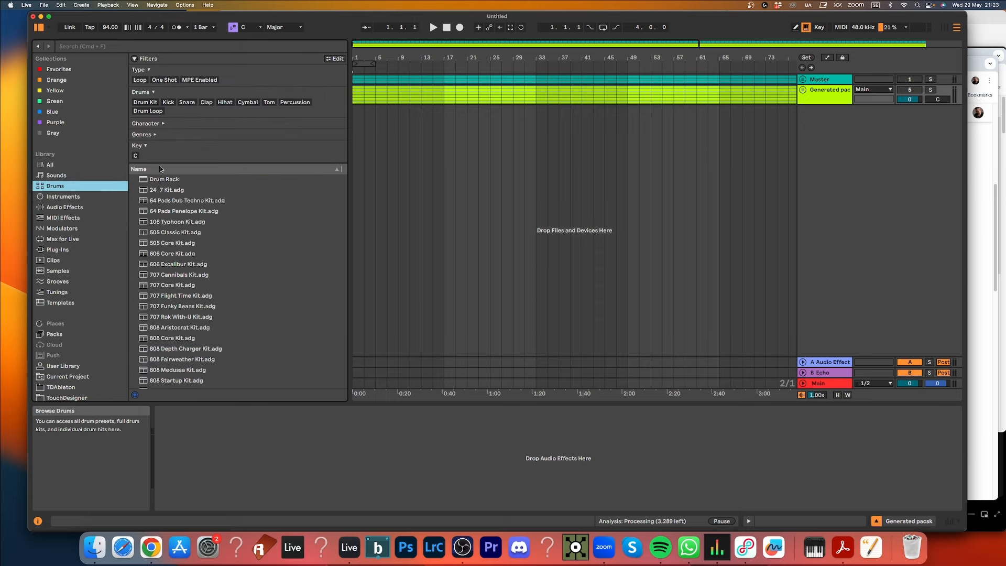
left_click_drag(164, 179, 506, 189)
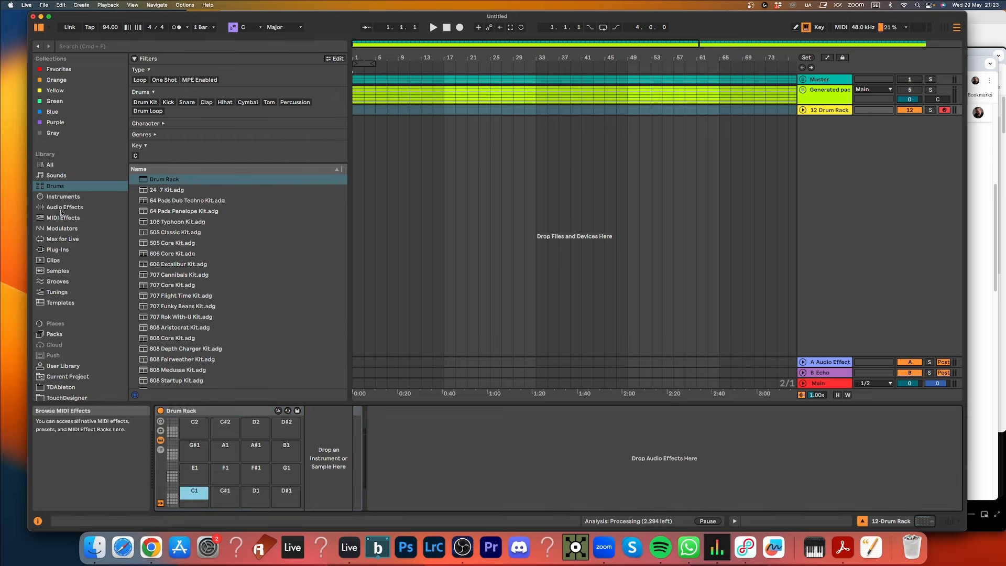
Step: Load an empty Sampler instrument onto the Drum Rack's C1 pad
left_click(62, 197)
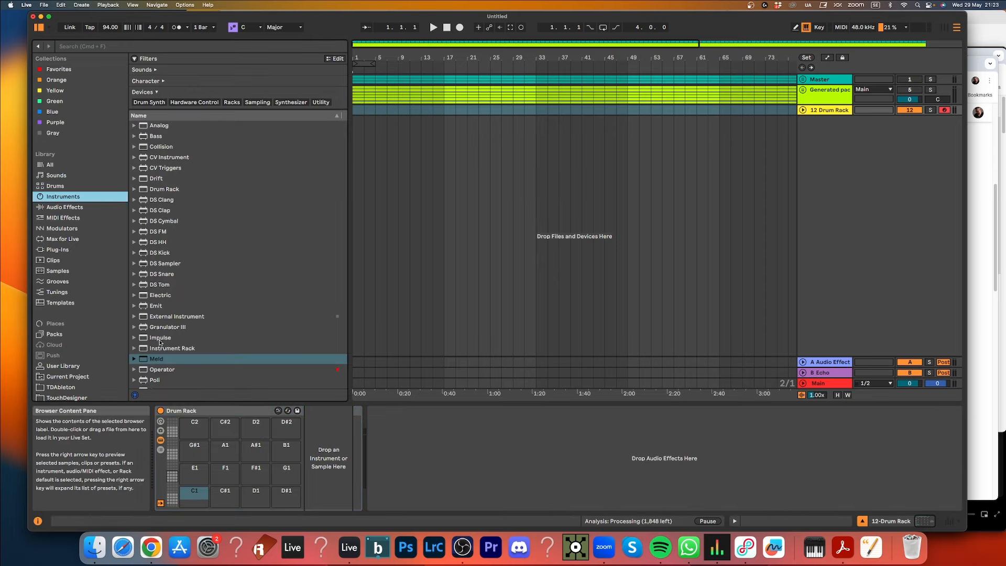
left_click(171, 264)
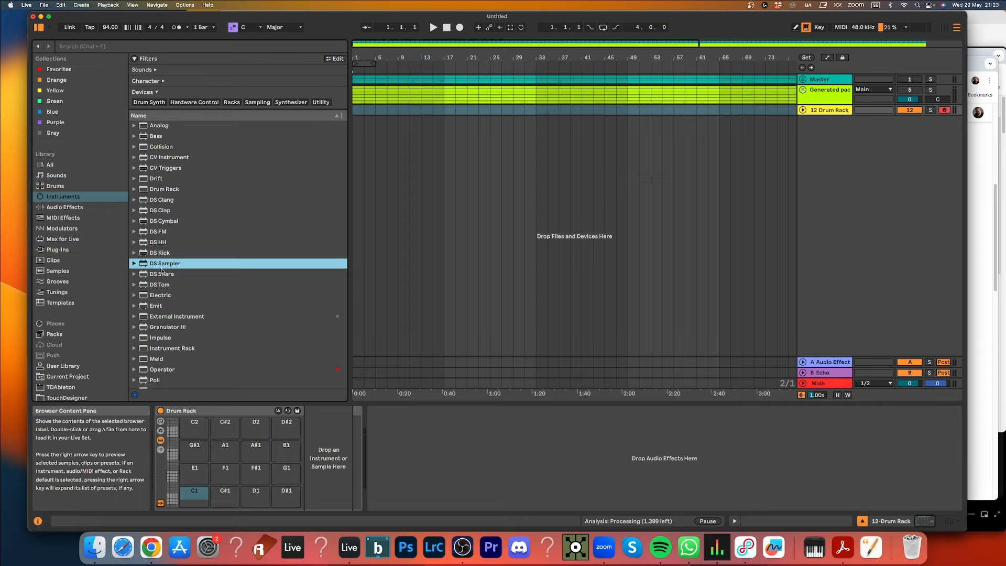
scroll(172, 358, "down", 5)
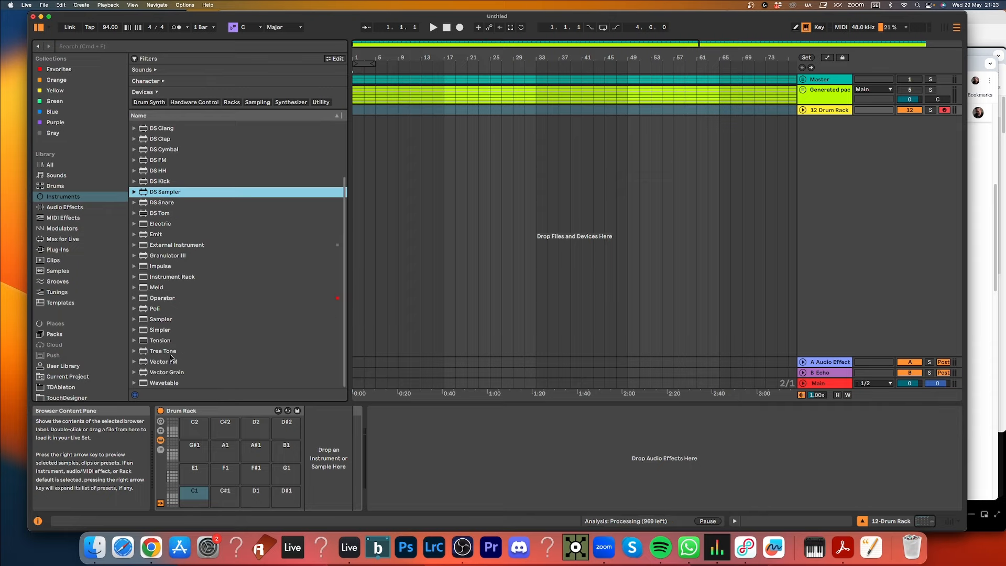
left_click(168, 330)
left_click(161, 320)
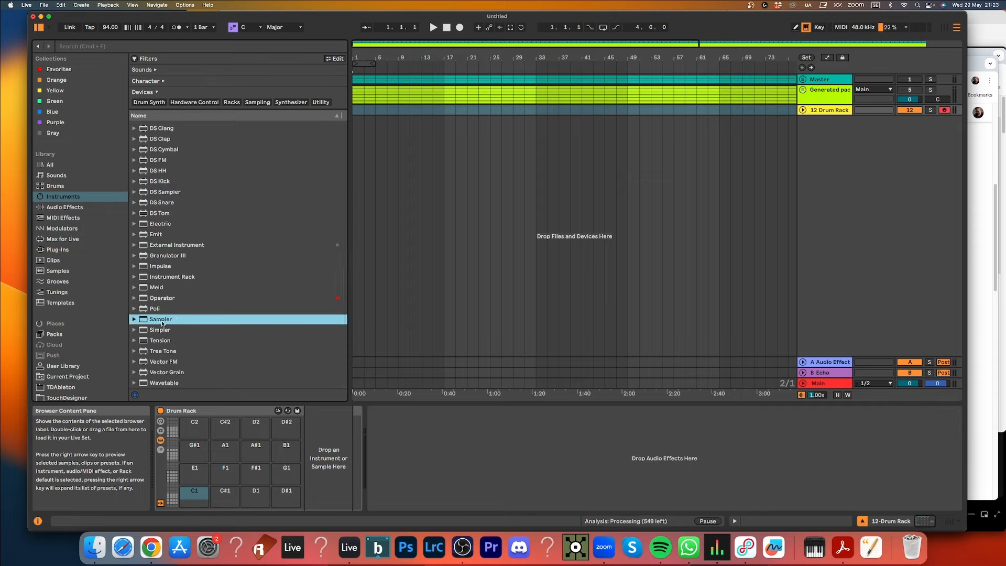
left_click_drag(213, 426, 197, 495)
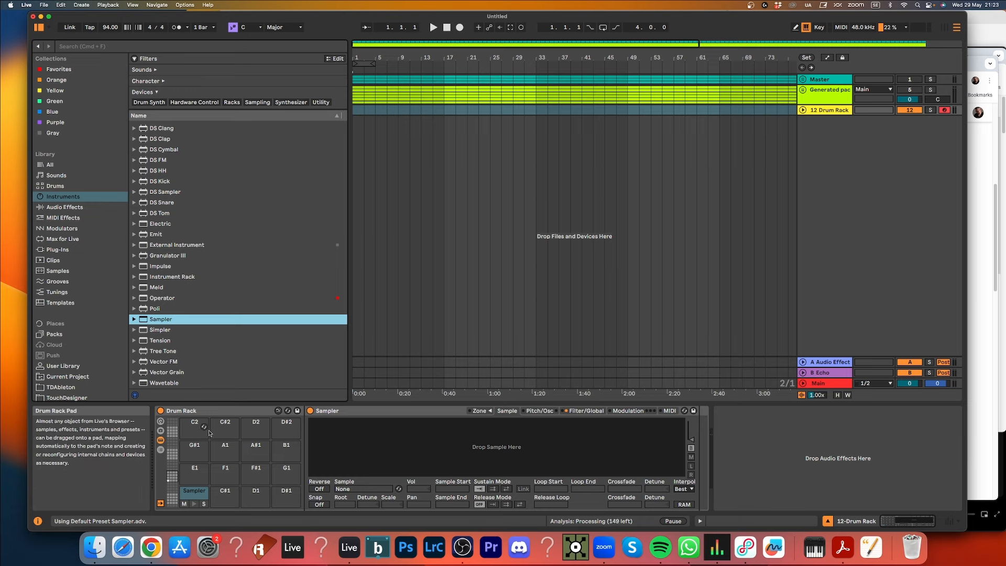
Step: Load all 128 slices from the User Library's TFP - Meld Kicks folder into the Sampler on the C1 pad
left_click(63, 365)
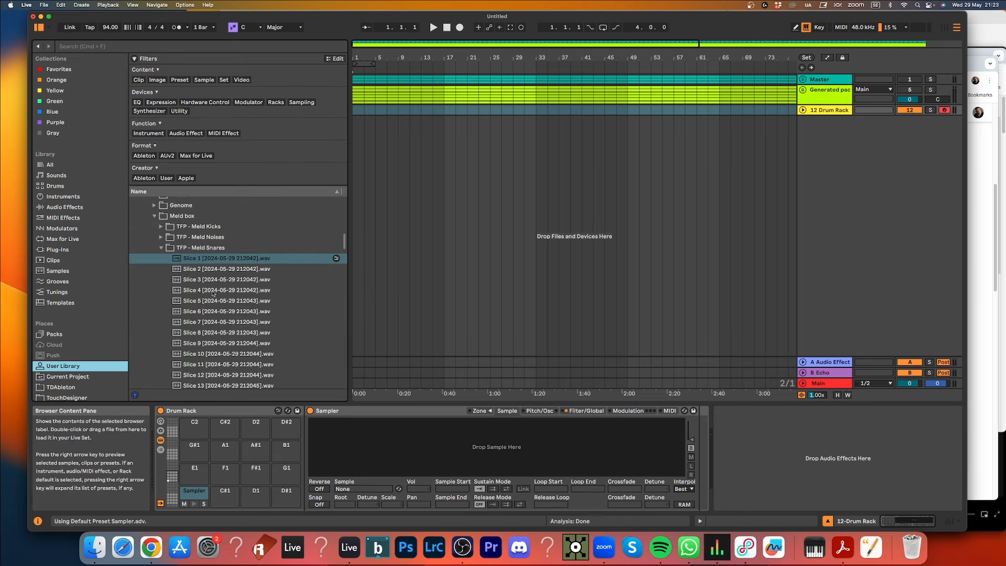
left_click(212, 293)
left_click(162, 248)
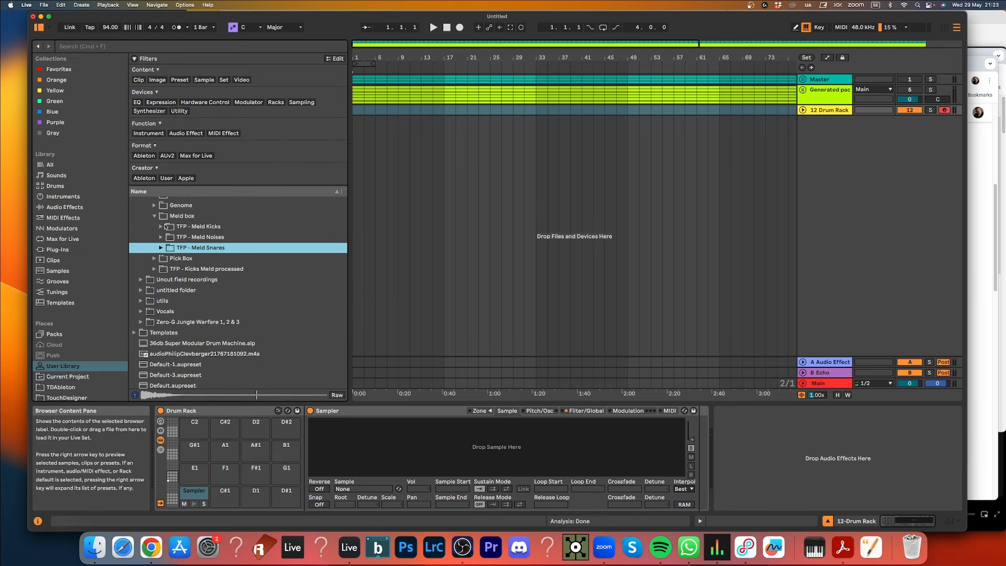
left_click(161, 226)
scroll(235, 324, "down", 10)
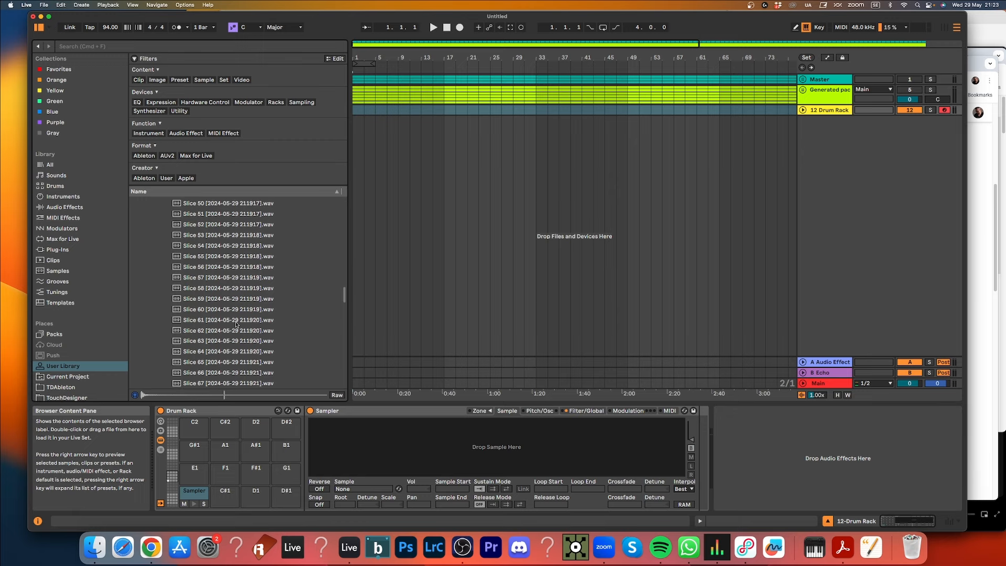
scroll(235, 325, "down", 20)
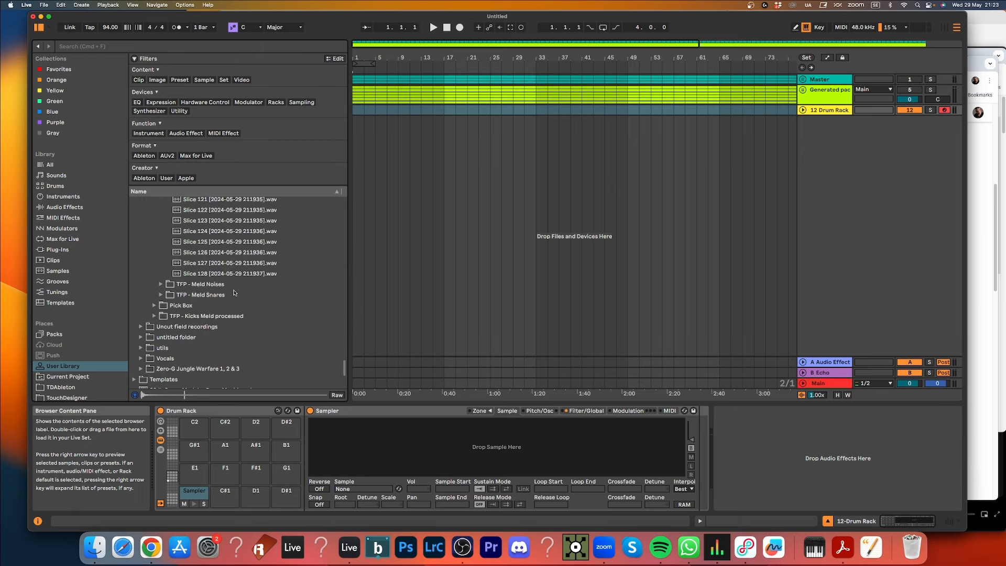
left_click(231, 274, "shift")
left_click_drag(231, 274, 431, 466)
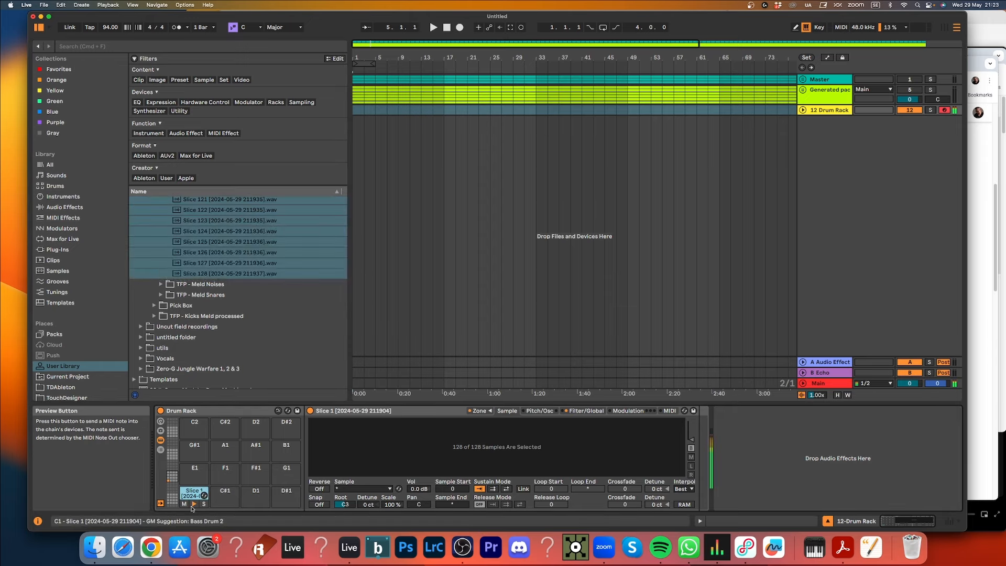
Step: Audition the C1 pad, show the Sampler's zone editor, and enlarge the editor and Live window to see more sample layers
left_click(486, 411)
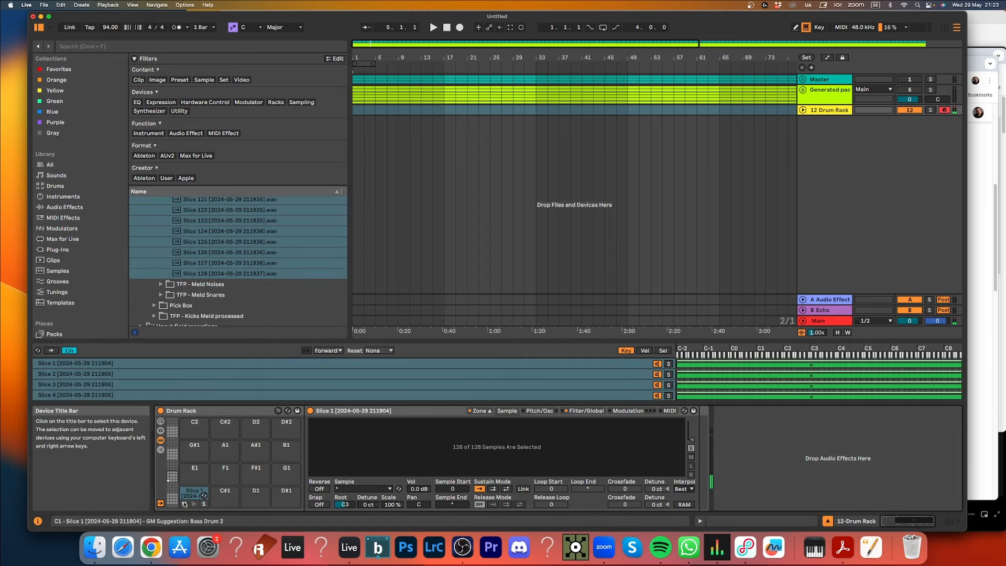
left_click(195, 504)
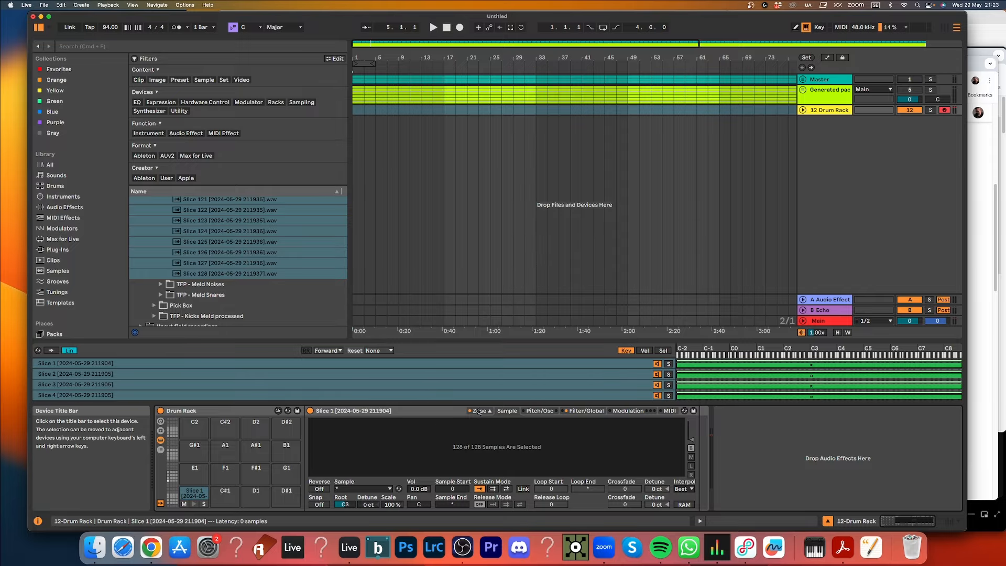
left_click_drag(424, 340, 397, 226)
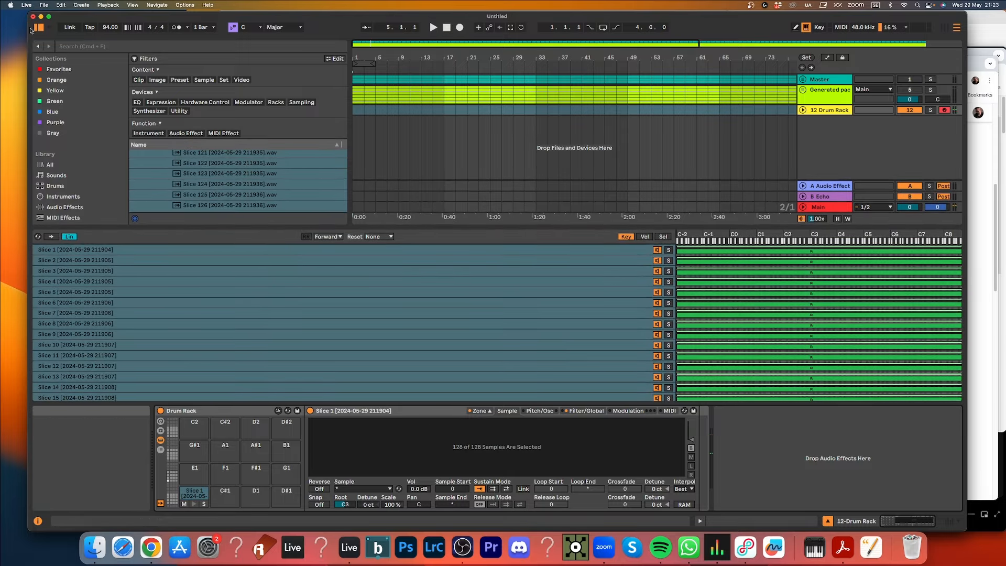
left_click(50, 16)
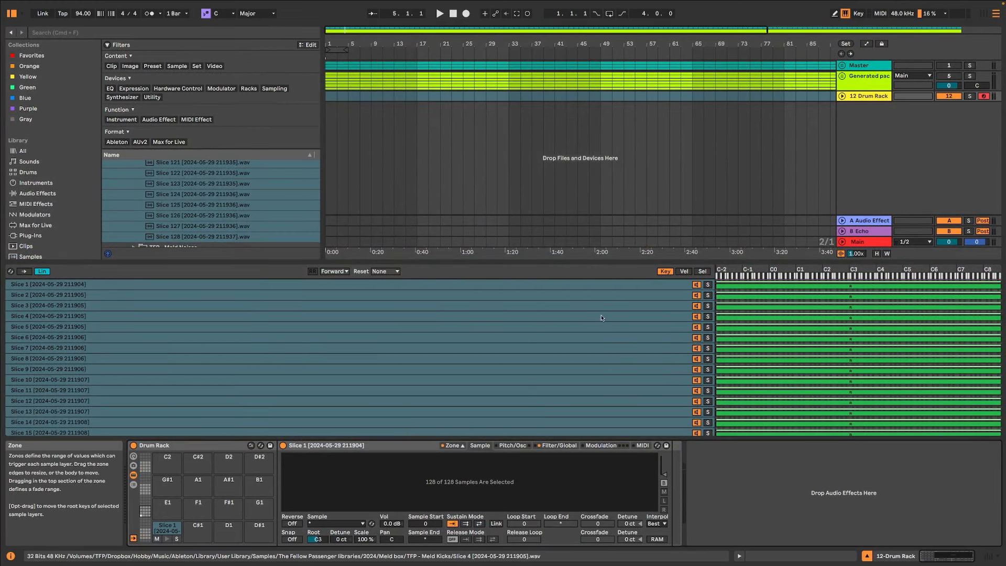
Step: Distribute the ranges of all kick layers equally across the Sampler's sample select zones
left_click(702, 273)
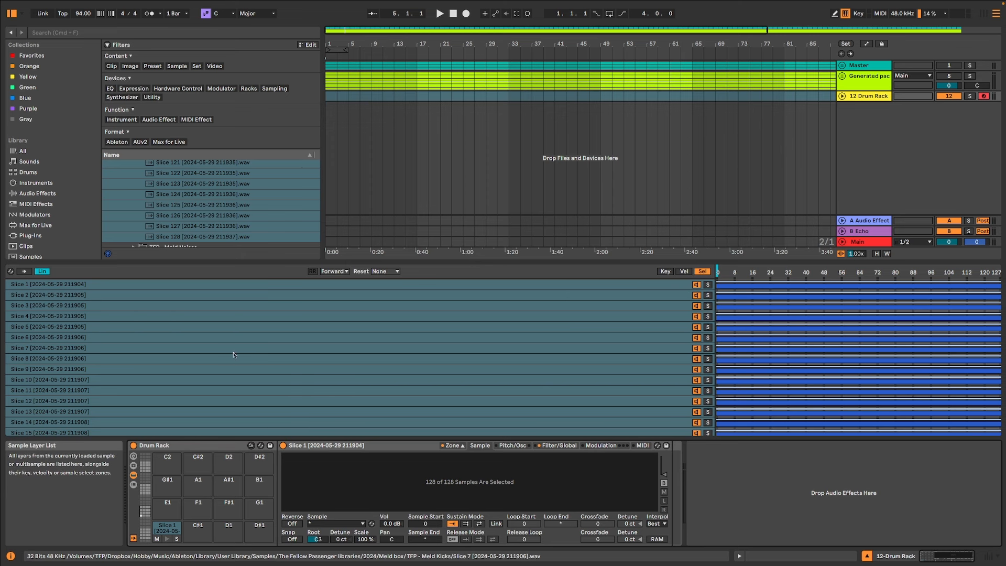
left_click(198, 346)
key("super+a")
right_click(136, 307)
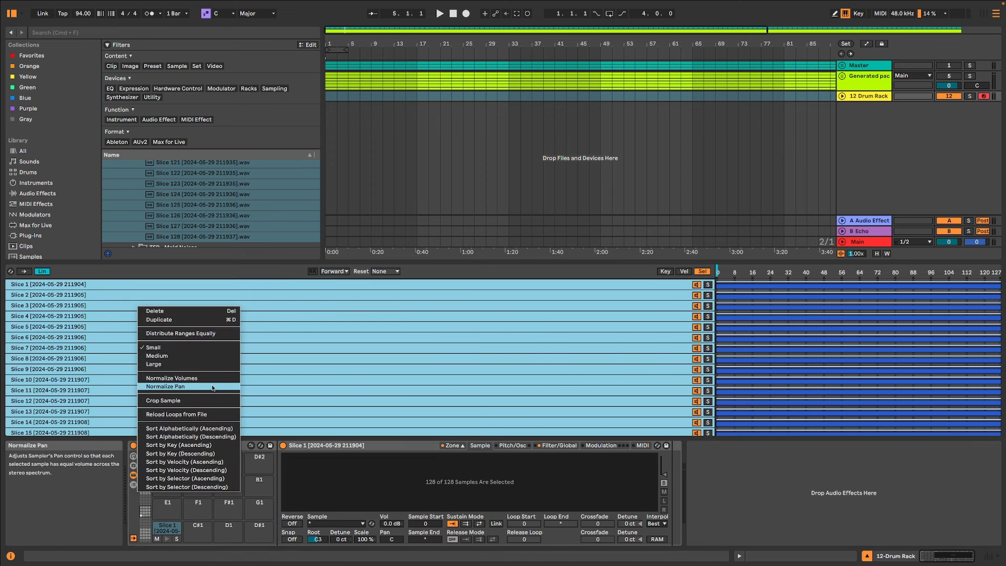
left_click(197, 333)
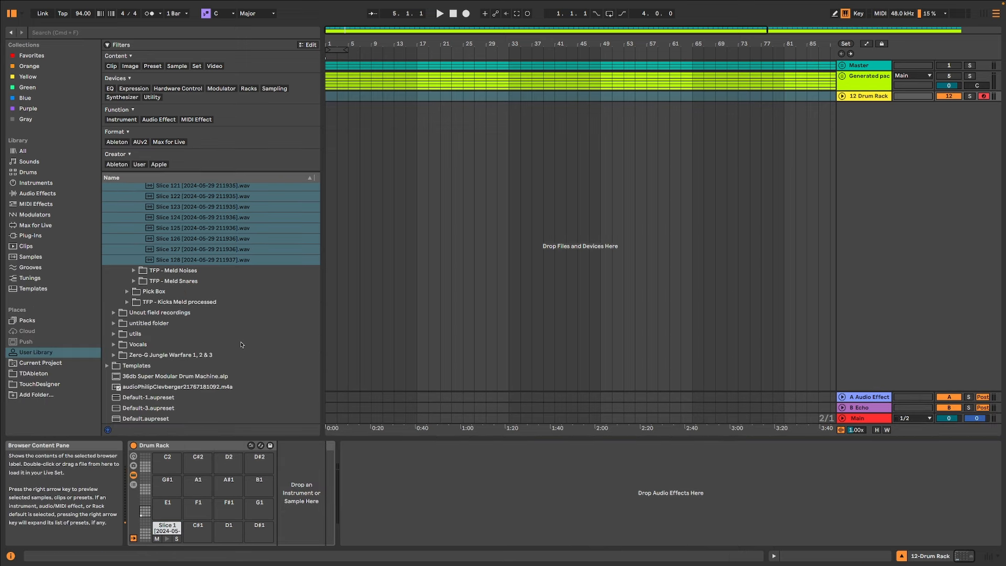
Step: Shift the computer MIDI keyboard's octave to reach the C1 pad and audition its kick Sampler with different notes
key("z")
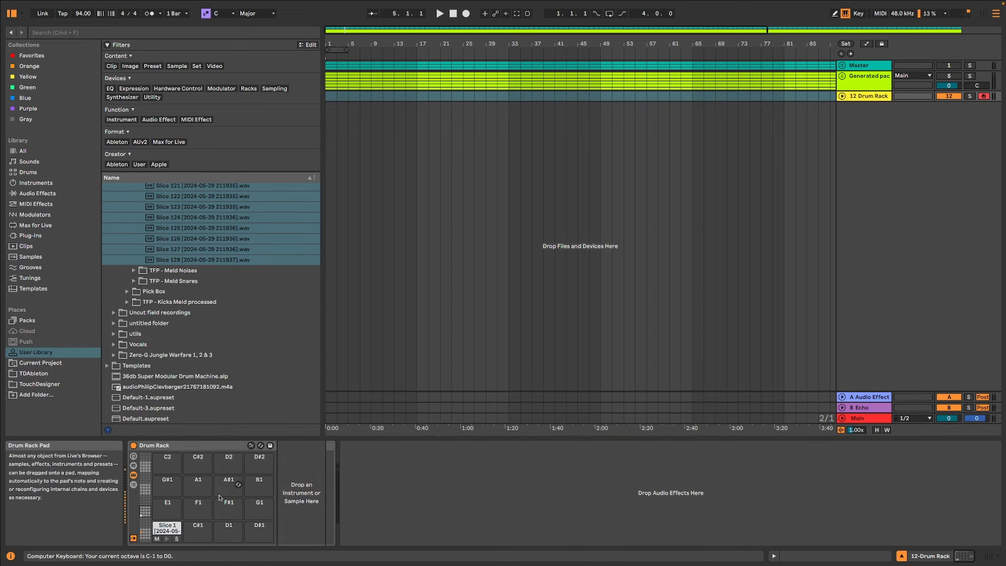
key("x")
key("x")
left_click(169, 532)
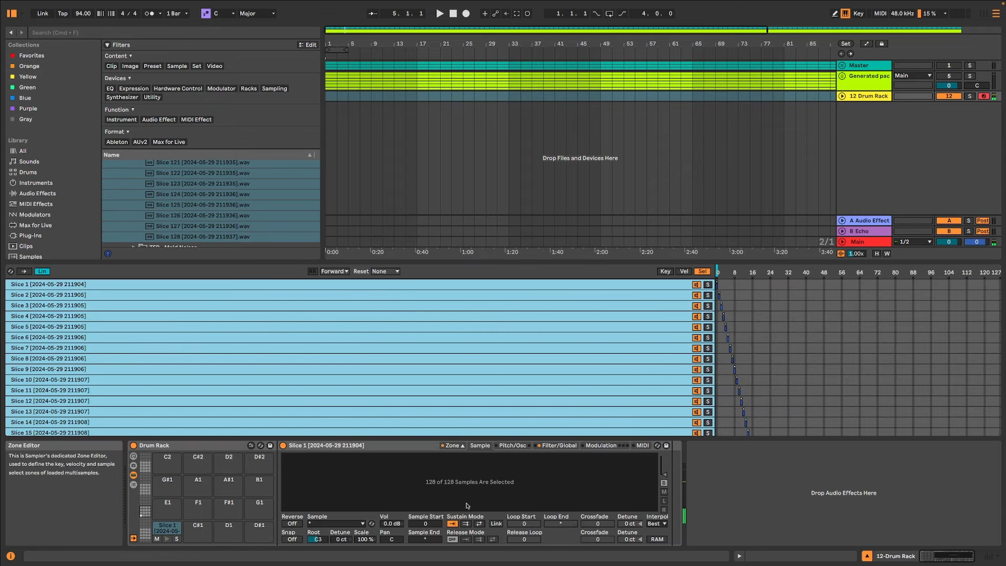
key("f")
key("a")
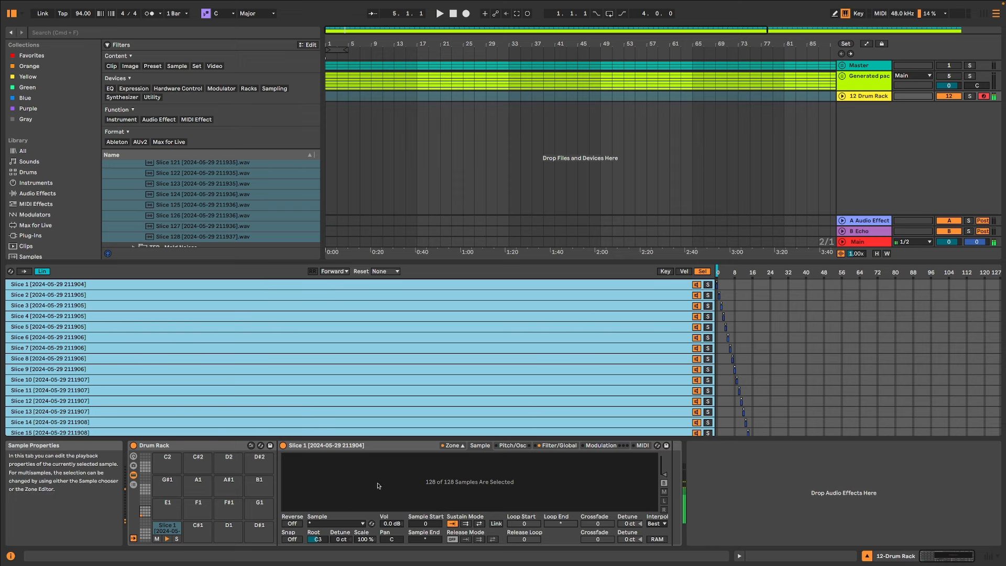
Step: Set the Scale of all kick layers to 0 % and audition the C1 pad
left_click(364, 538)
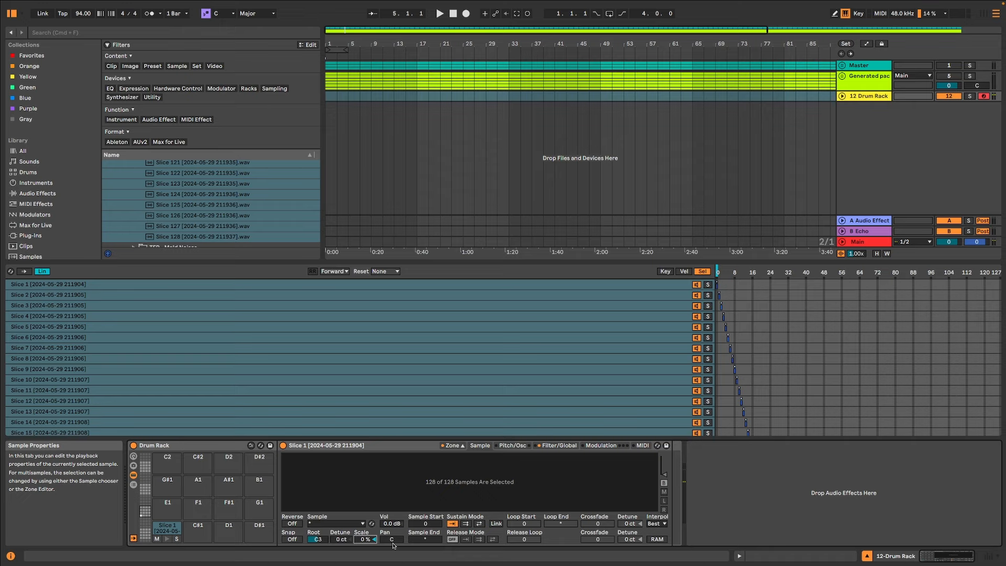
key("a")
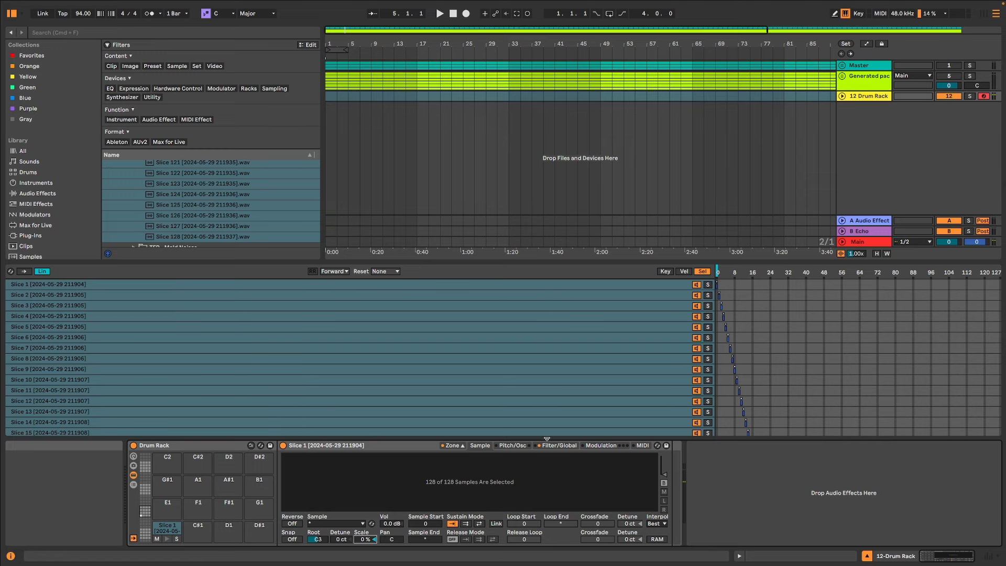
key("a")
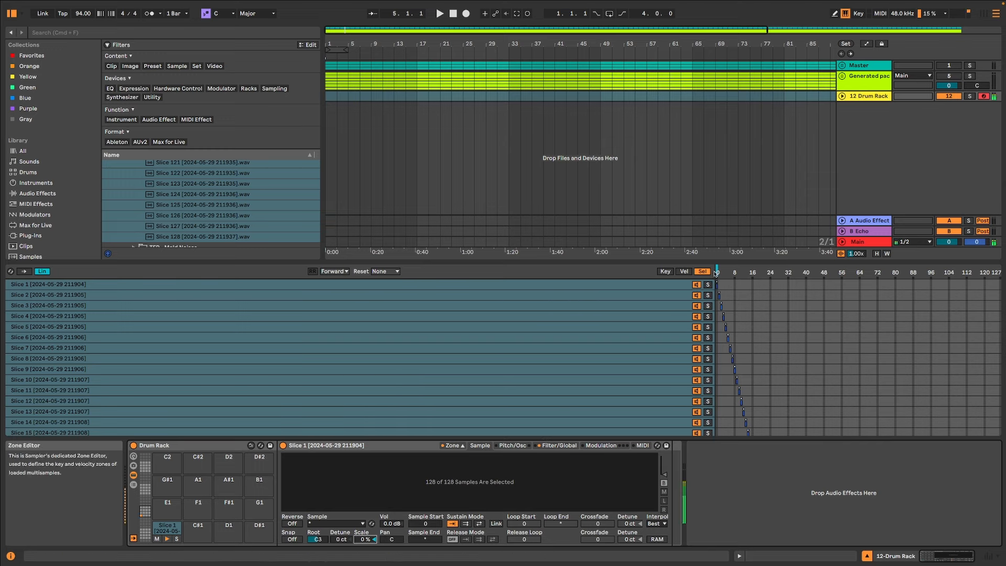
Step: Map the kick Sampler's sample selector to Macro 1 of the Drum Rack and try out the macro knob
mouse_move(718, 272)
left_mouse_down()
mouse_move(818, 271)
mouse_move(717, 272)
left_mouse_up()
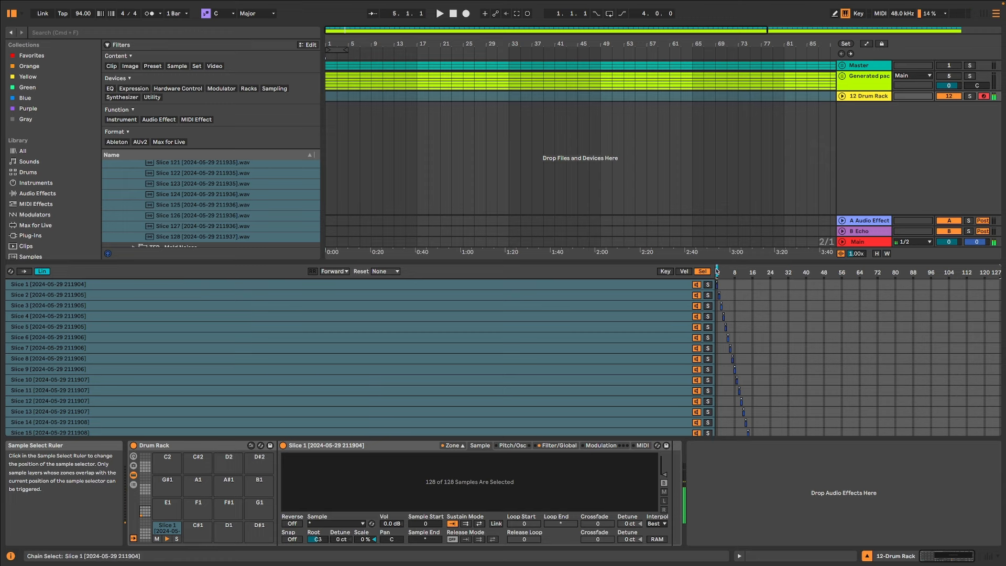
right_click(717, 270)
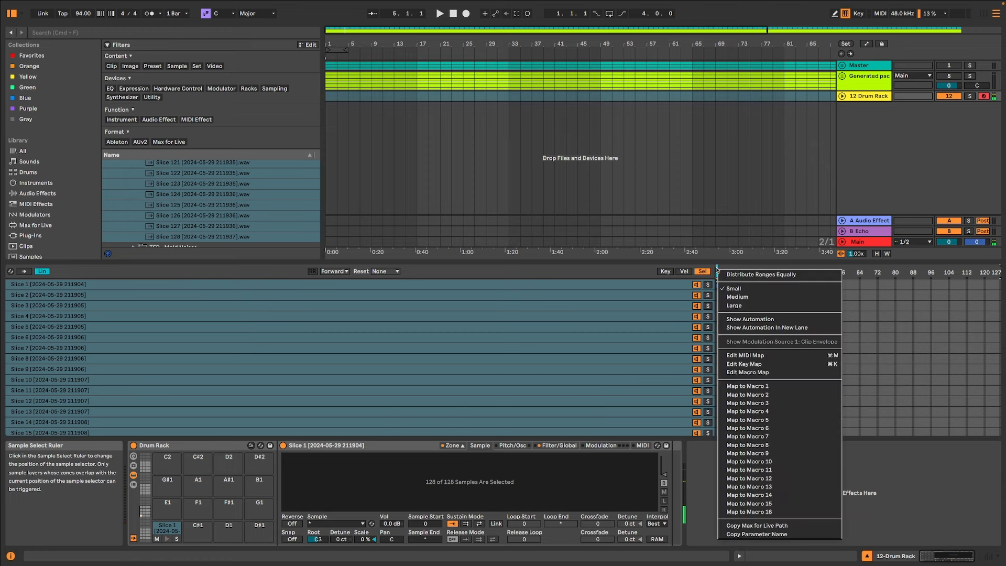
left_click(748, 386)
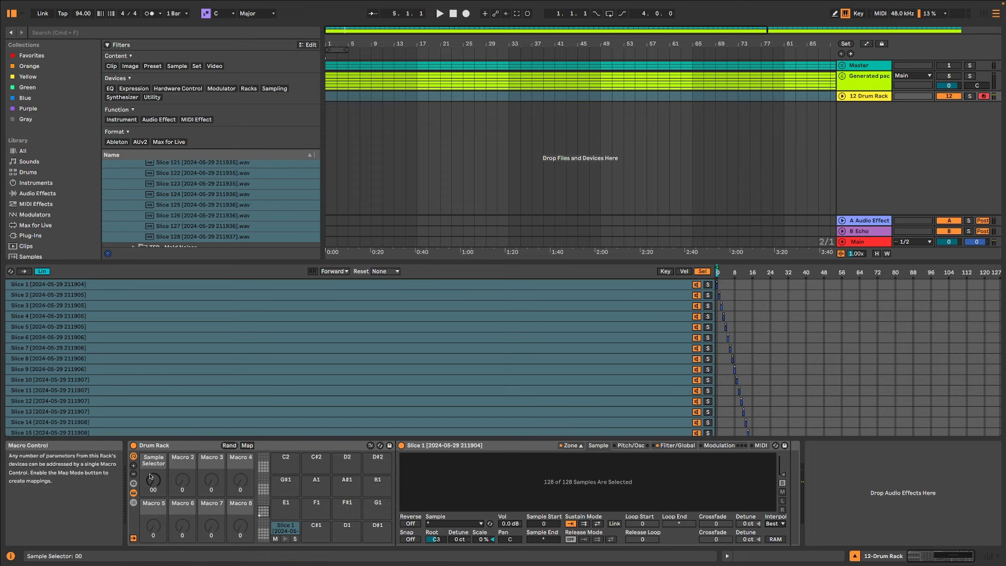
mouse_move(153, 480)
left_mouse_down()
mouse_move(153, 456)
mouse_move(153, 493)
mouse_move(153, 448)
mouse_move(153, 490)
left_mouse_up()
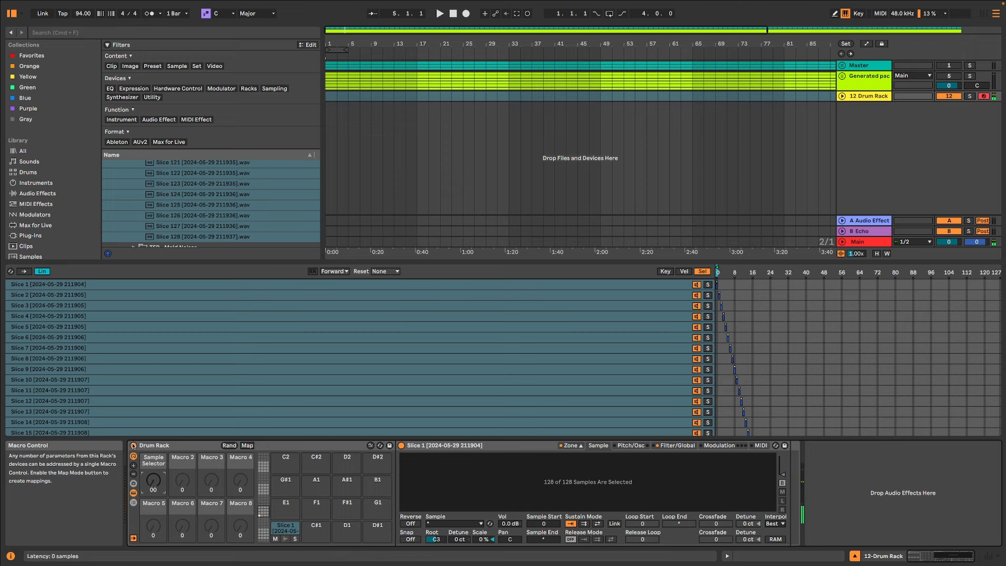
Step: Load another empty Sampler instrument onto the Drum Rack's C#1 pad
left_click(36, 184)
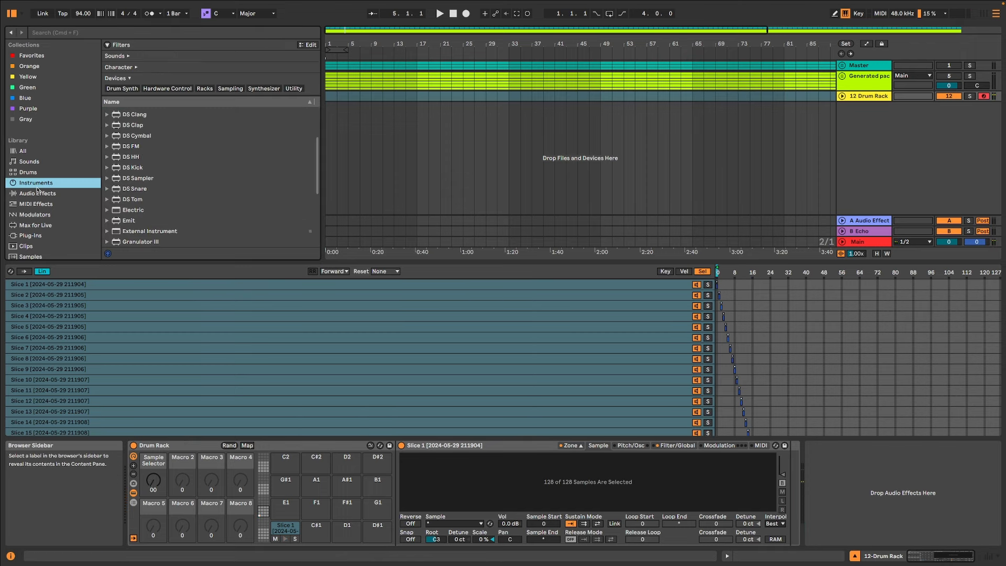
scroll(139, 225, "down", 2)
left_click(141, 170)
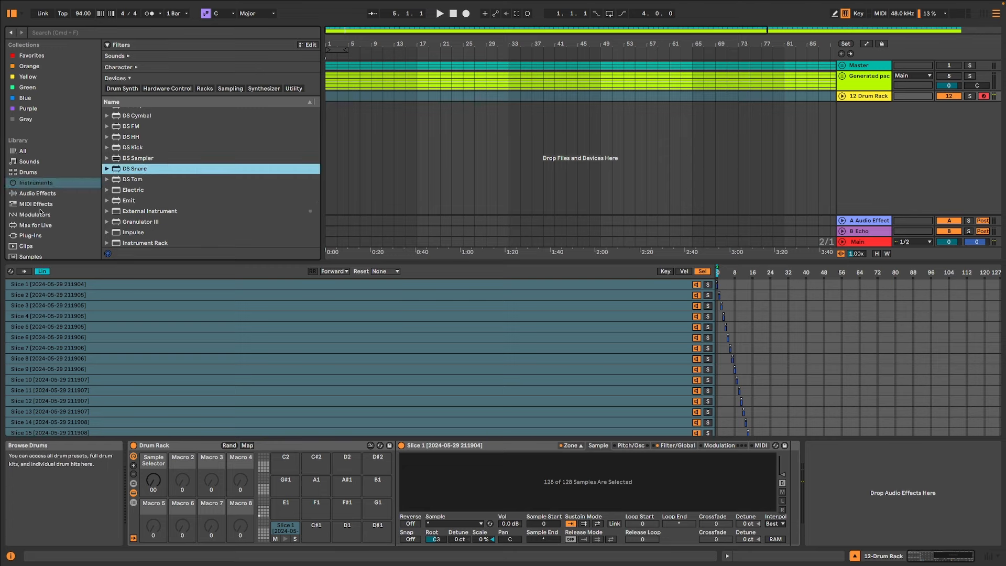
scroll(153, 215, "down", 5)
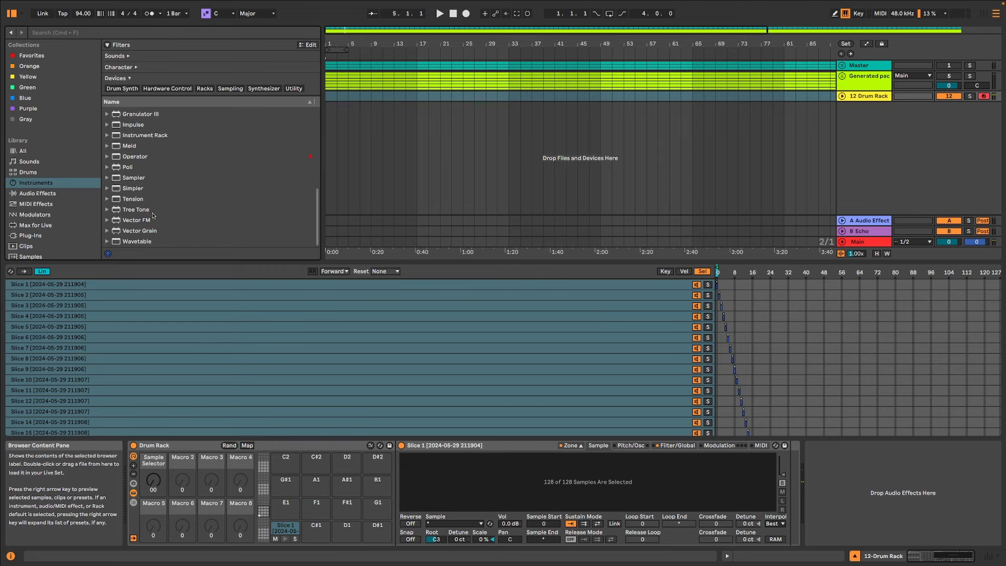
left_click(133, 178)
left_click_drag(316, 449, 323, 526)
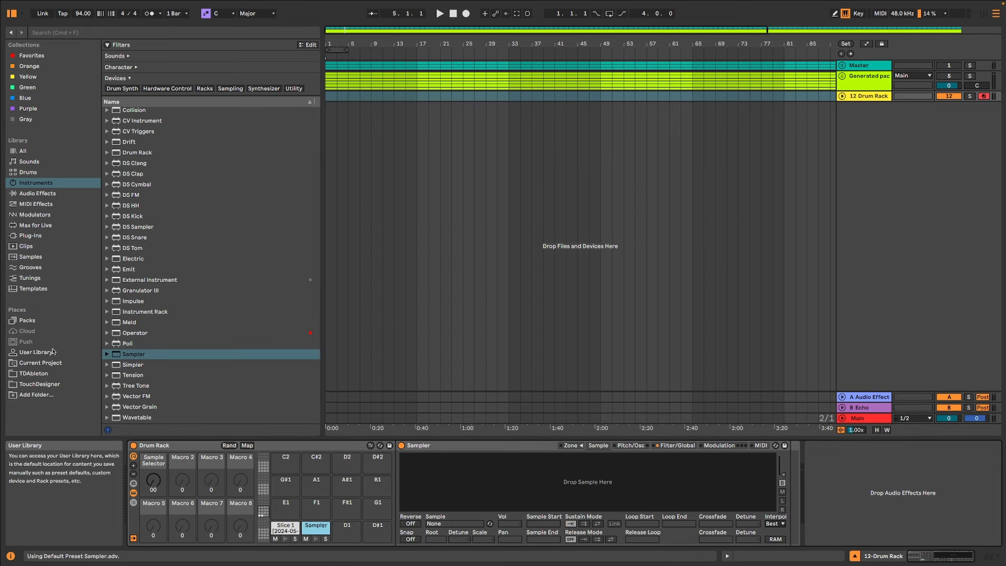
Step: Load all 128 slices from the User Library folder "TFP - Meld Snares" into the empty Sampler on the C#1 pad
left_click(36, 352)
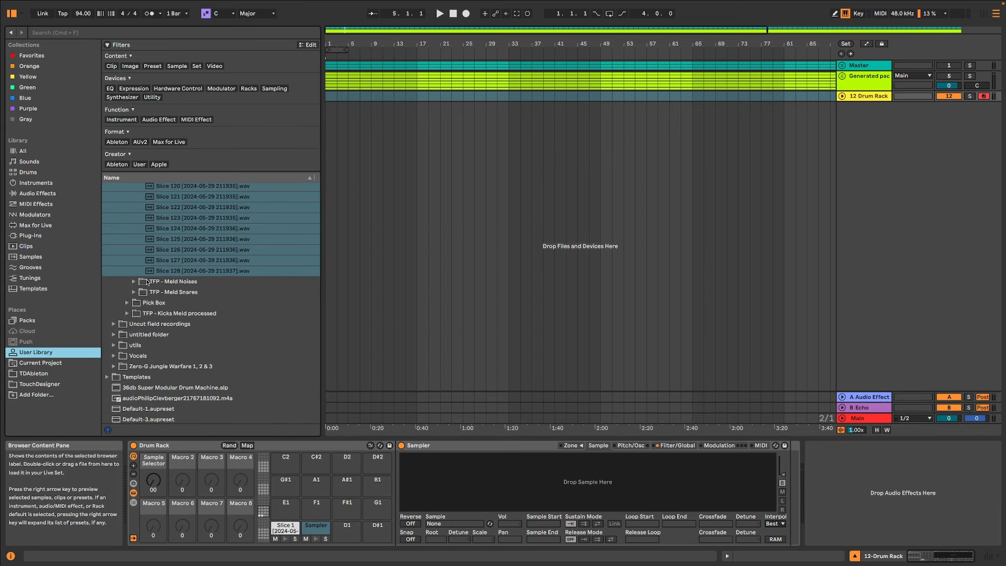
left_click(133, 292)
left_click(180, 236)
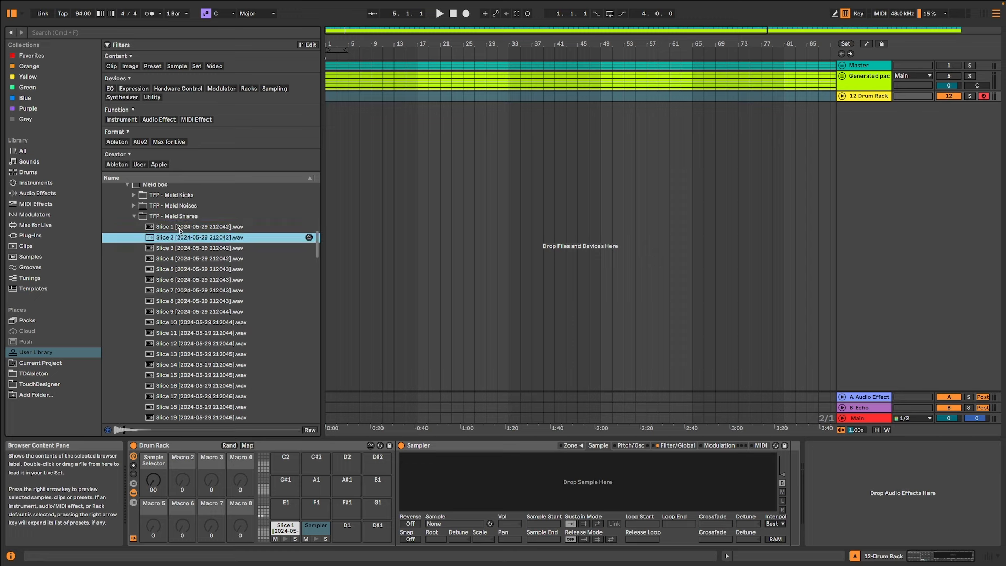
left_click(180, 227)
scroll(192, 389, "down", 20)
scroll(191, 390, "down", 15)
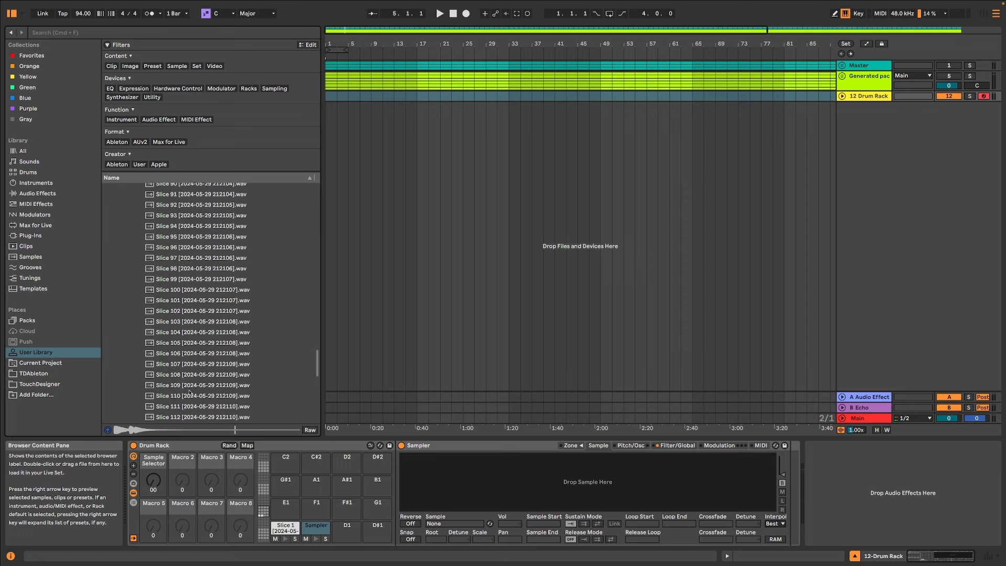
left_click(199, 366, "shift")
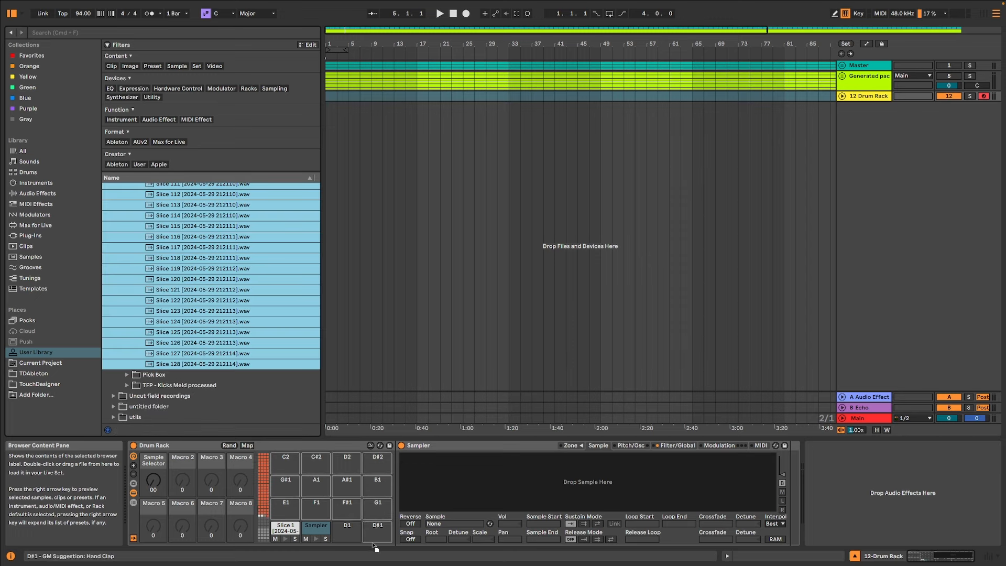
left_click_drag(573, 488, 527, 486)
Step: Distribute the sample select ranges of all 128 snare layers equally in the Sampler's zone editor
left_click(575, 445)
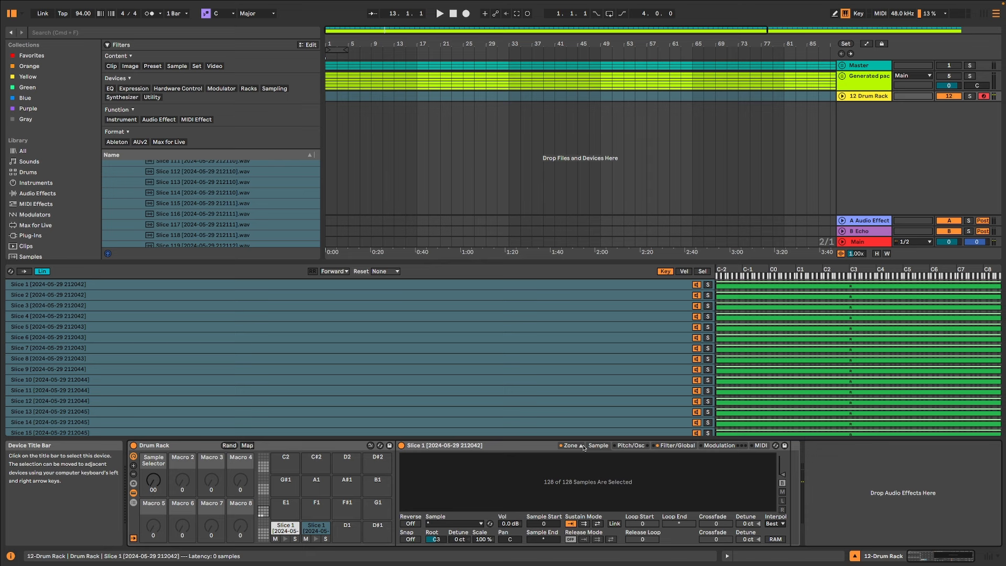
left_click(400, 392)
key("super+a")
left_click(702, 271)
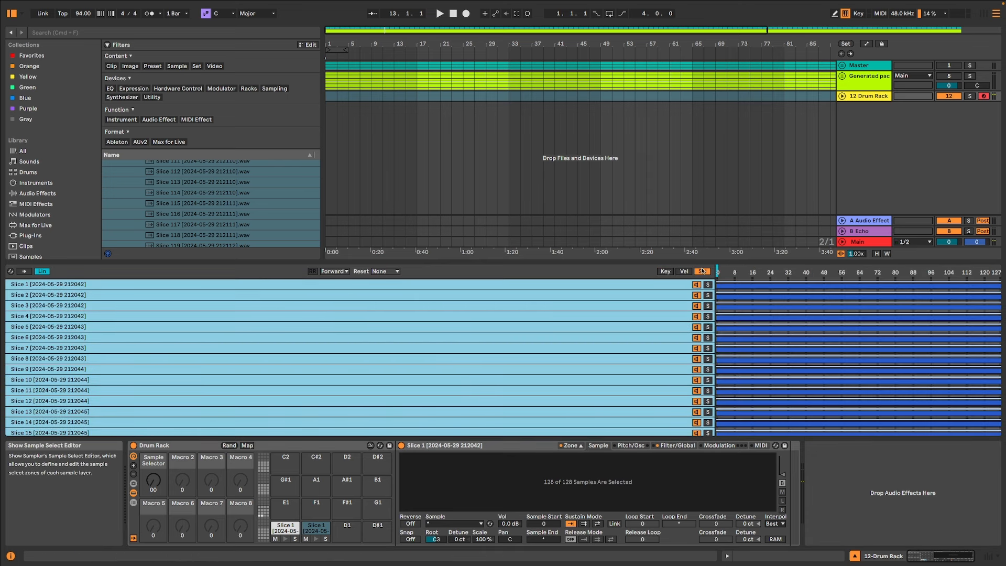
left_click(704, 274)
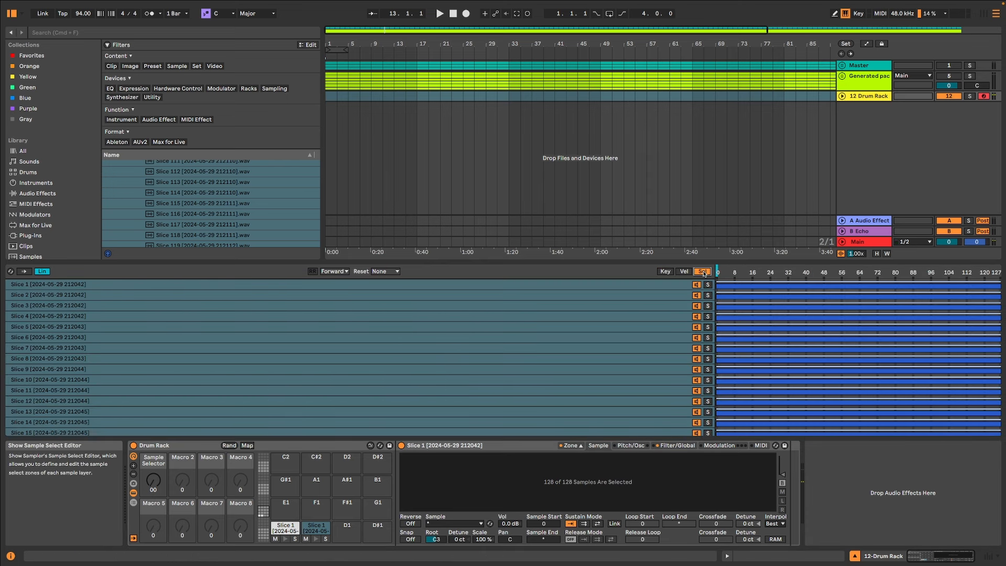
right_click(717, 270)
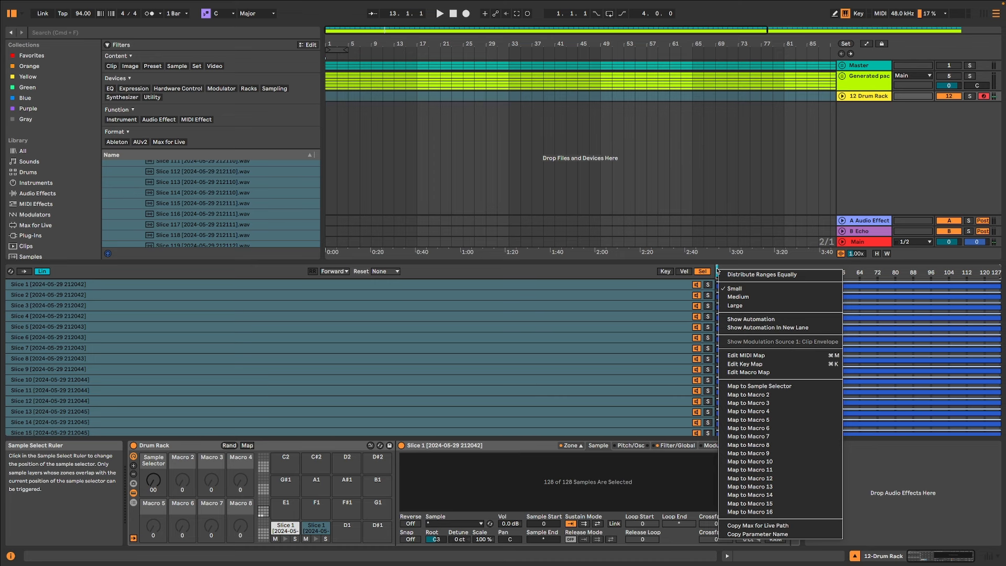
right_click(659, 292)
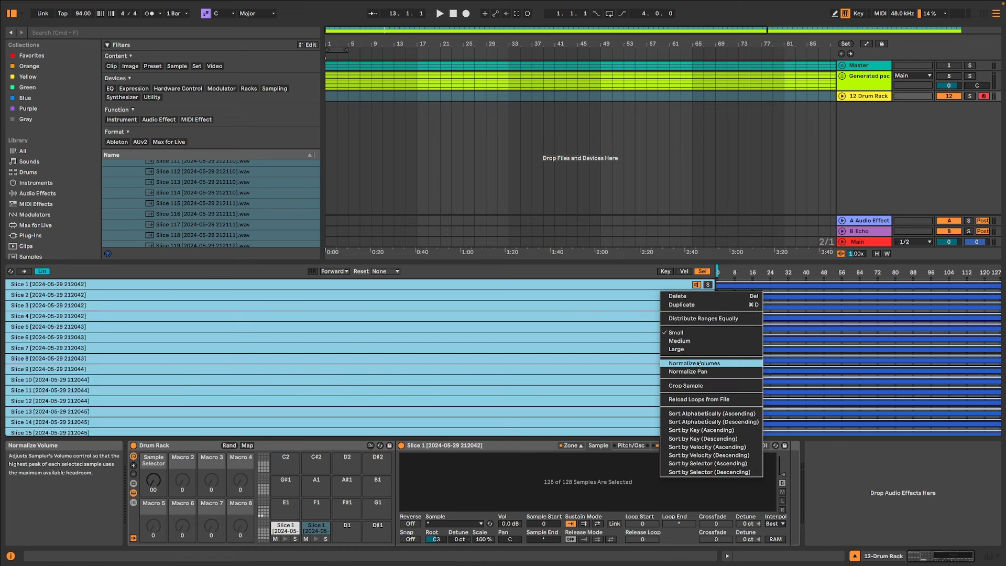
left_click(703, 318)
left_click(734, 299)
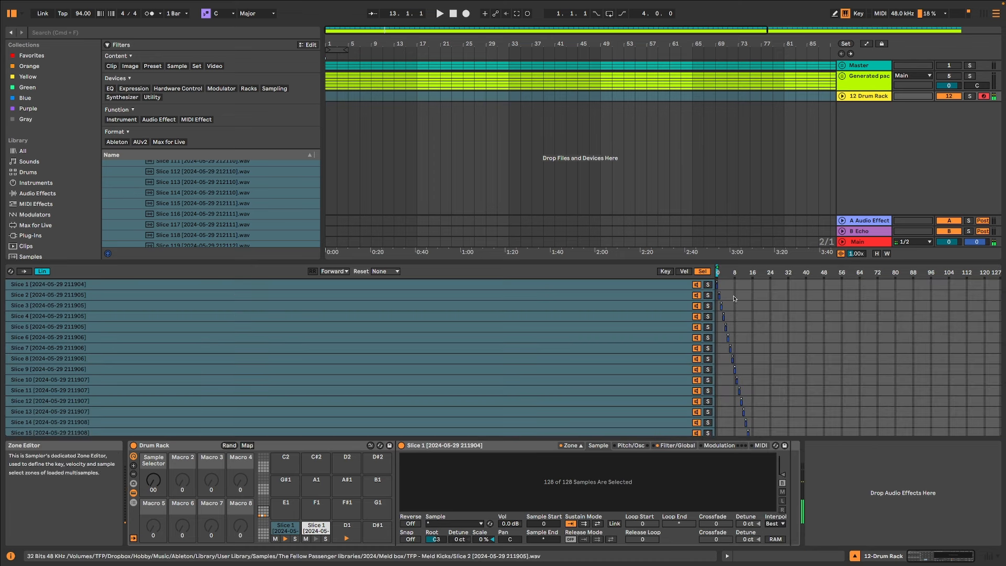
Step: Audition the kick and snare pads and move the snare Sampler from C#1 to the D1 pad
key("s")
key("a")
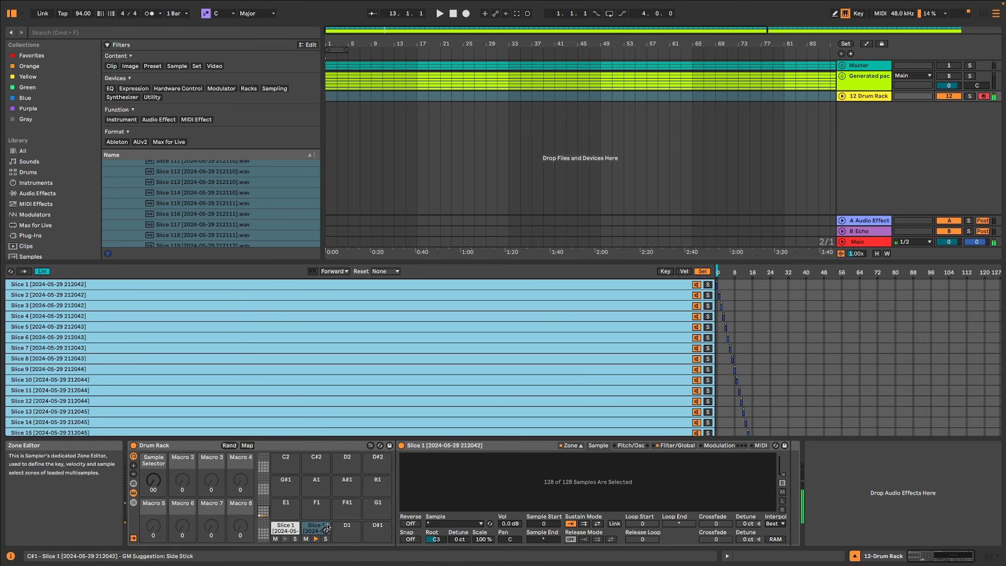
left_click_drag(316, 528, 347, 528)
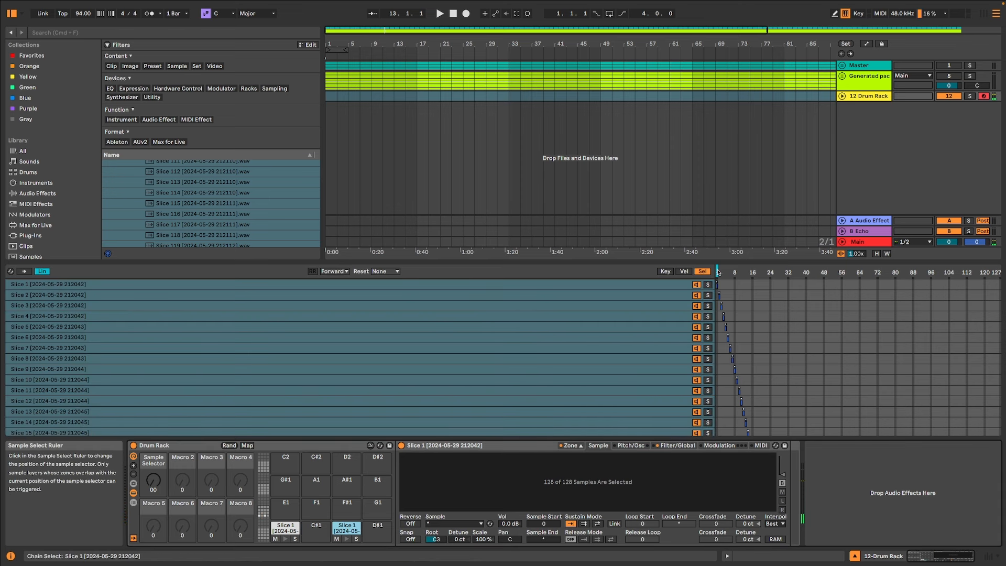
Step: Set the Scale of all snare layers to 0 % and audition different snares by moving the sample selector
left_click(717, 272)
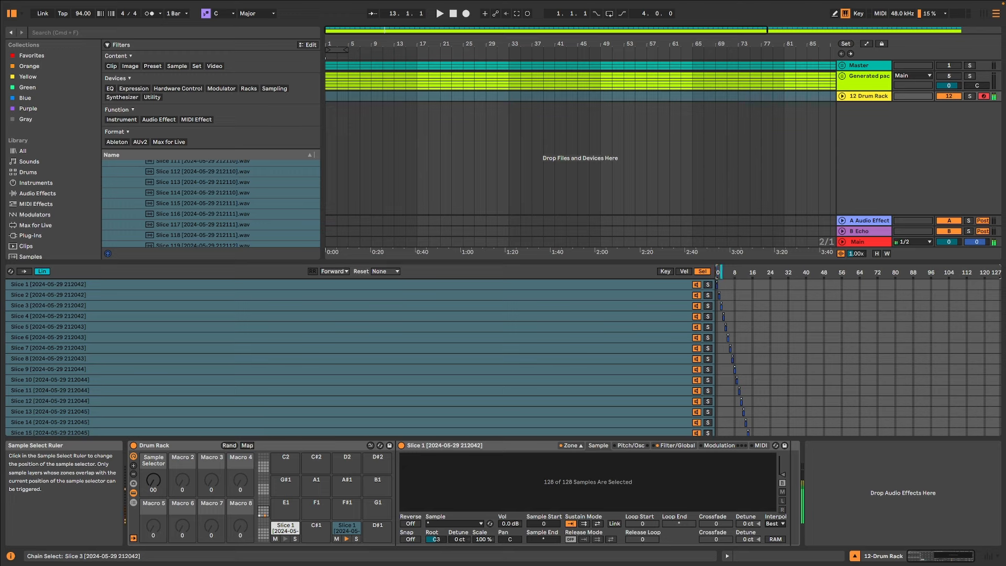
left_click_drag(720, 272, 788, 272)
left_click(483, 538)
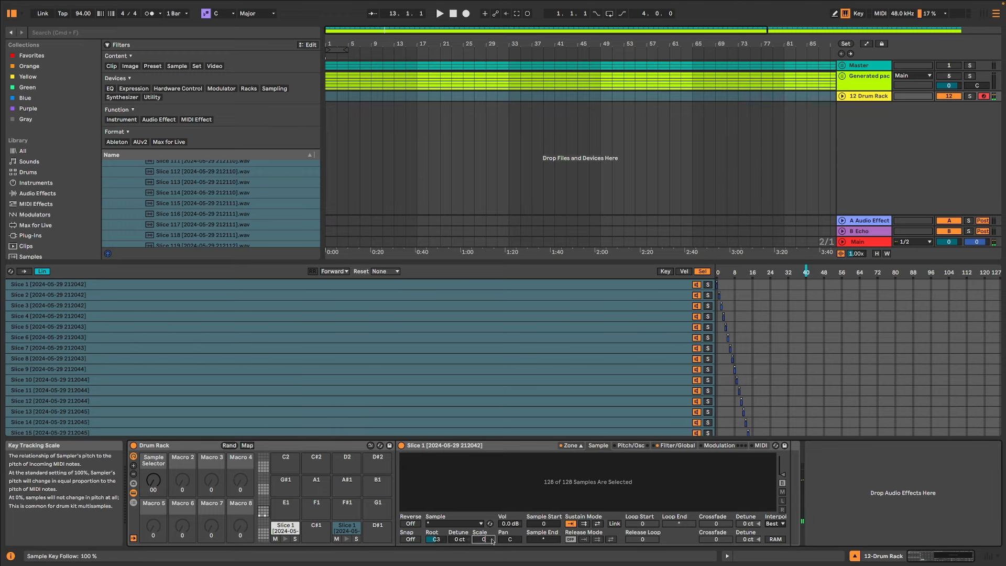
left_click_drag(806, 272, 826, 272)
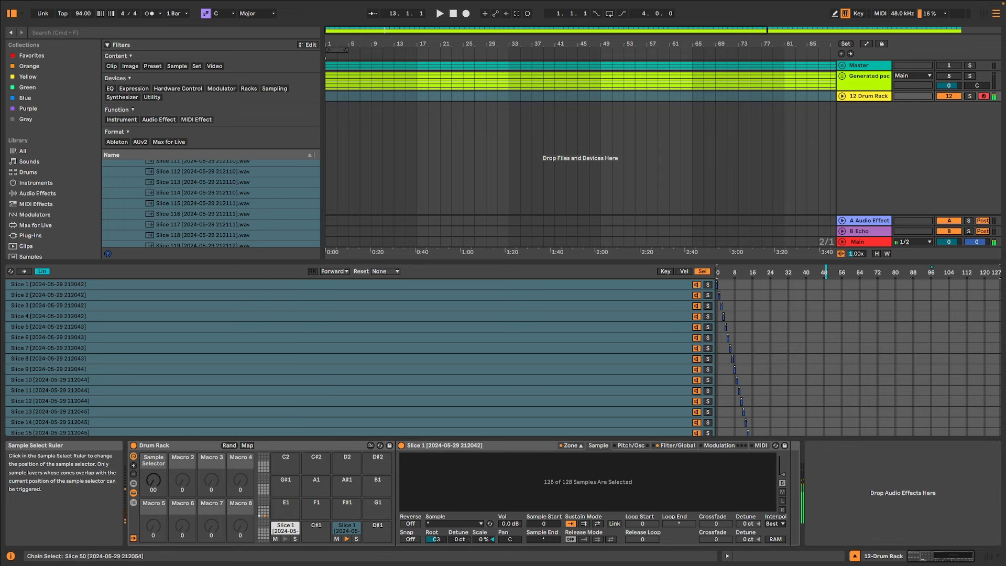
Step: Map the snare Sampler's sample selector to Macro 2, try out the macro knob and return it to 0
right_click(797, 276)
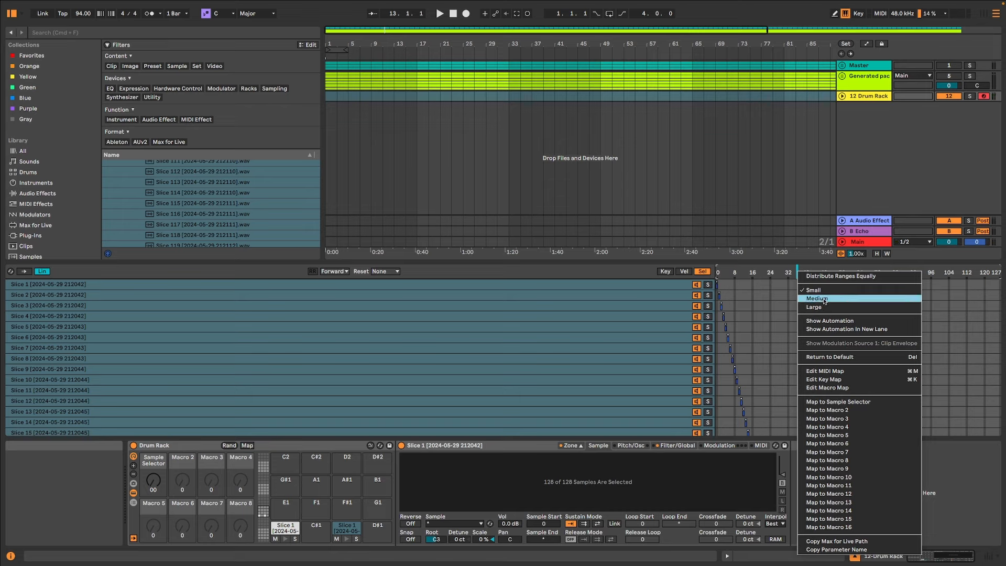
left_click(828, 409)
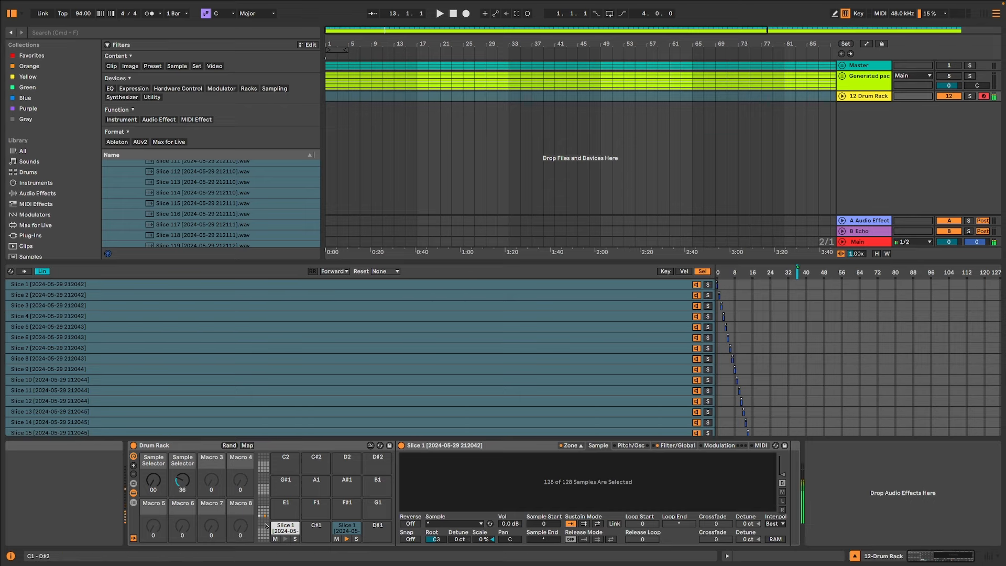
left_click_drag(185, 484, 184, 462)
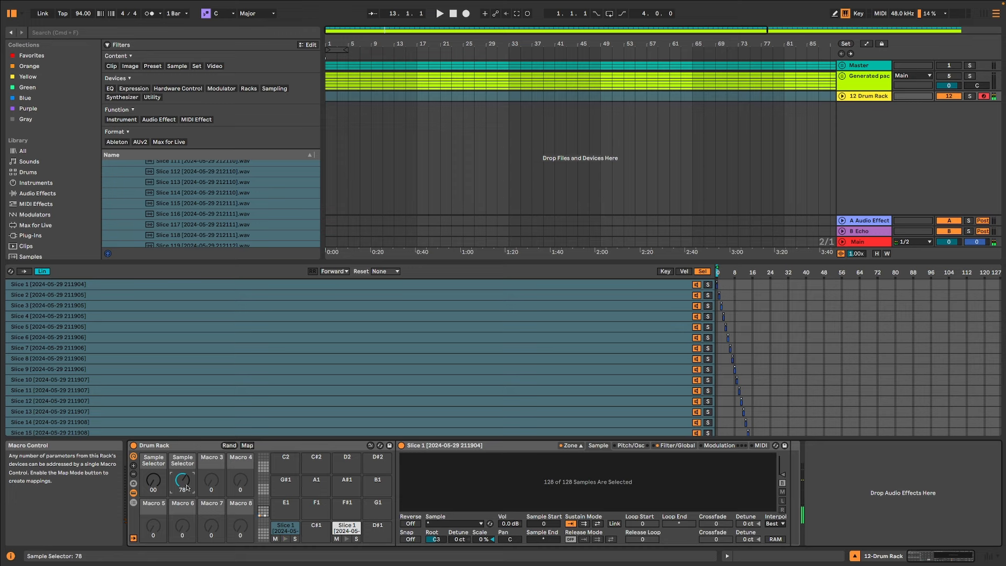
left_click_drag(186, 487, 181, 529)
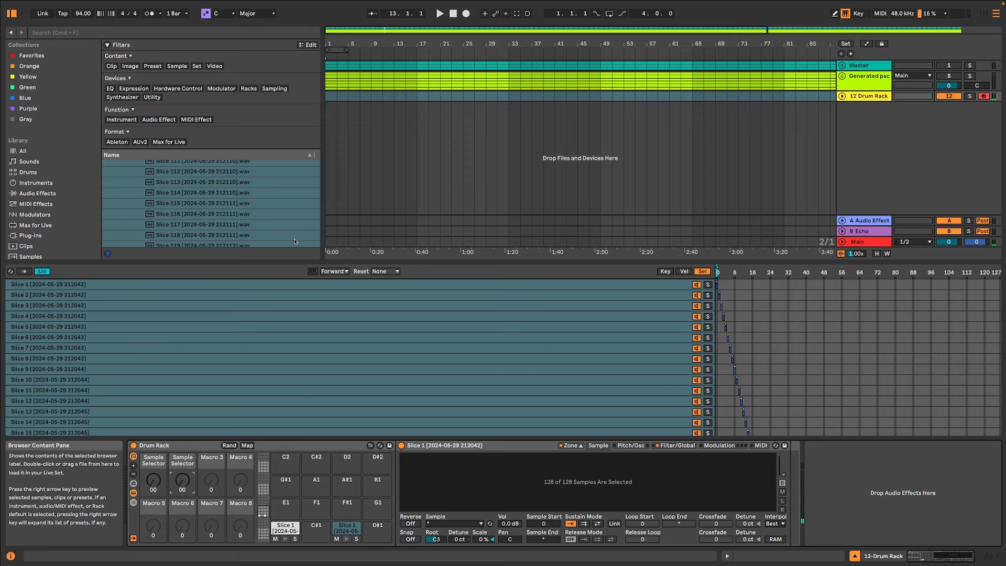
Step: Create an empty four-bar MIDI clip at the start of the Drum Rack track
left_click(331, 59)
left_click_drag(347, 102, 325, 96)
key("super+shift+m")
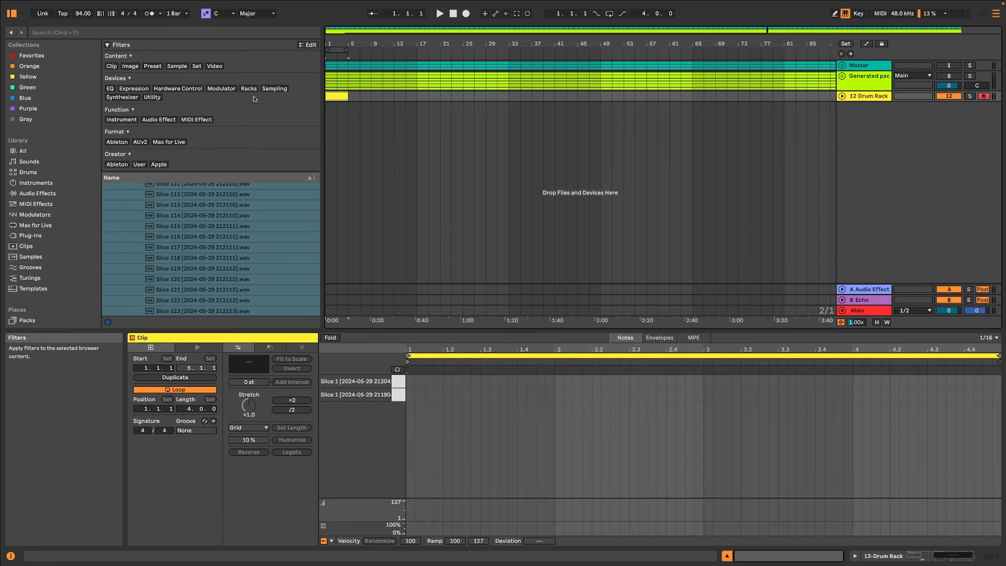
Step: Draw sixteenth-note kicks at 1.1.1 and 1.3.1 in the new clip and play it back
left_click(834, 15)
left_click(409, 395)
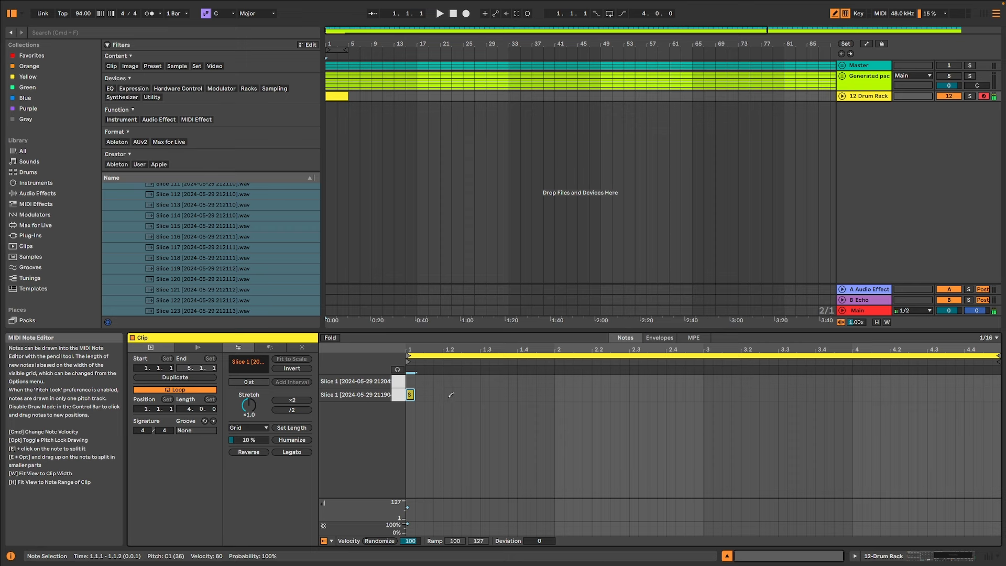
left_click(487, 394)
key("space")
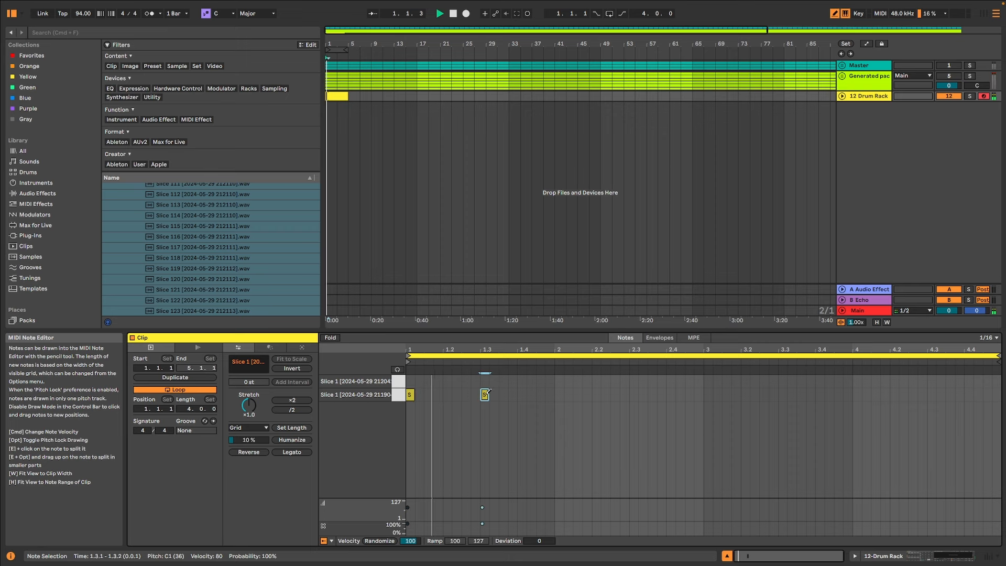
Step: Lengthen the kick Sampler's volume envelope release to about 12.8 s and limit it to 1 voice
left_click(959, 556)
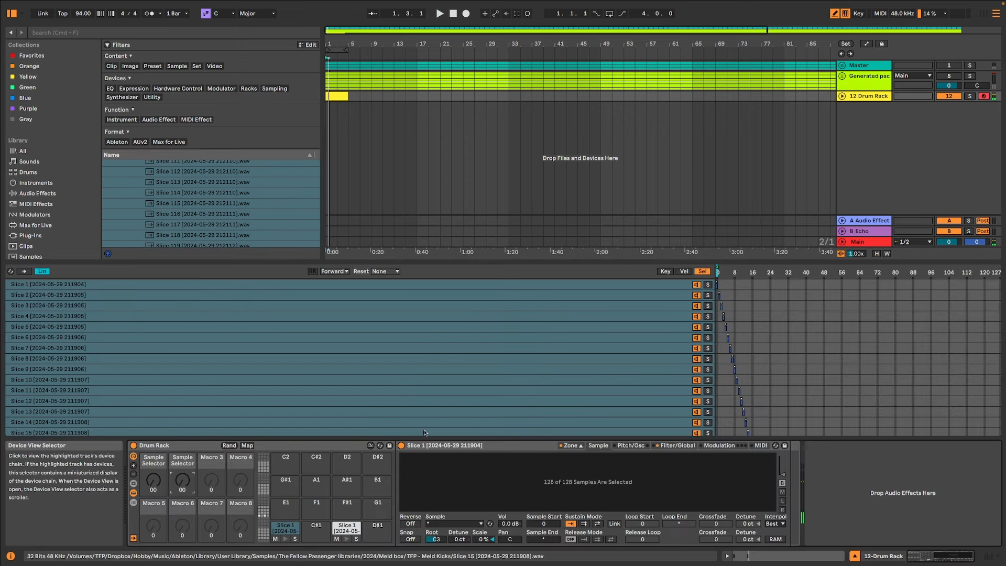
left_click(278, 532)
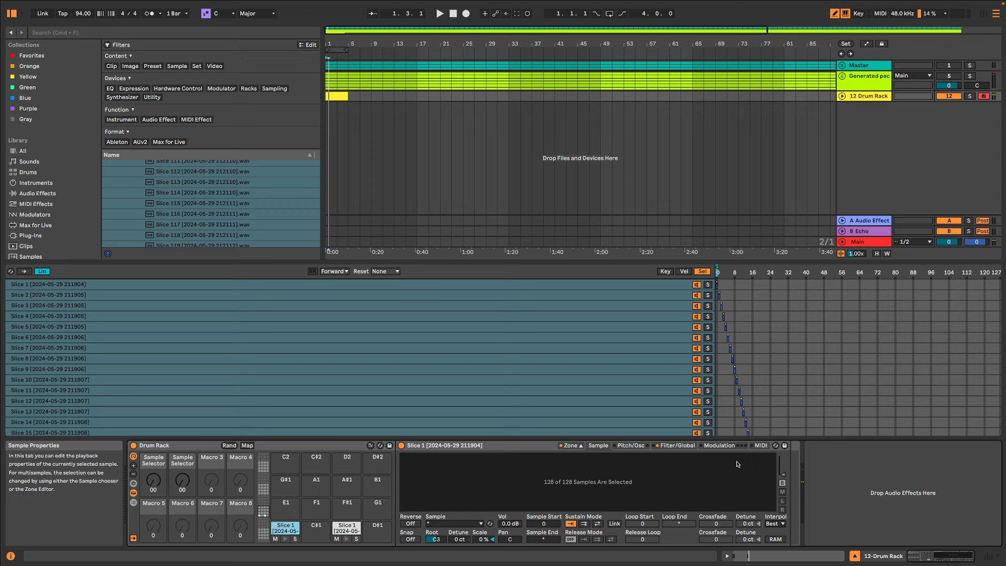
left_click(676, 446)
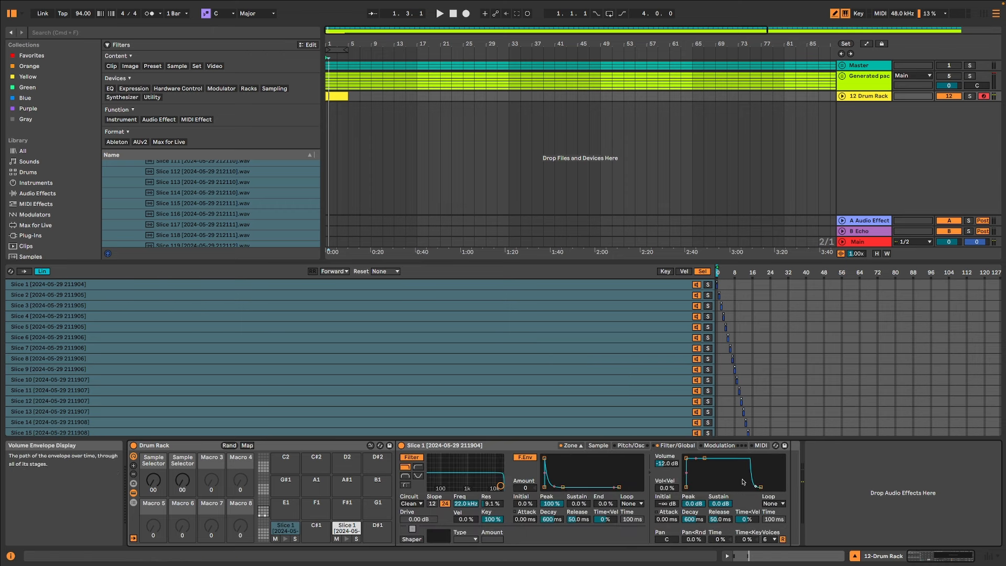
left_click_drag(760, 486, 777, 487)
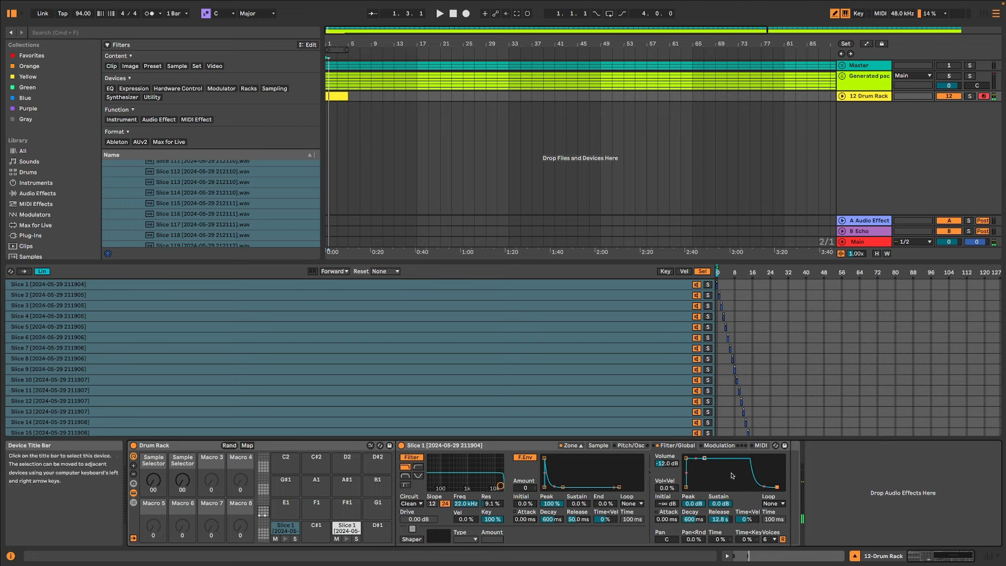
left_click(770, 539)
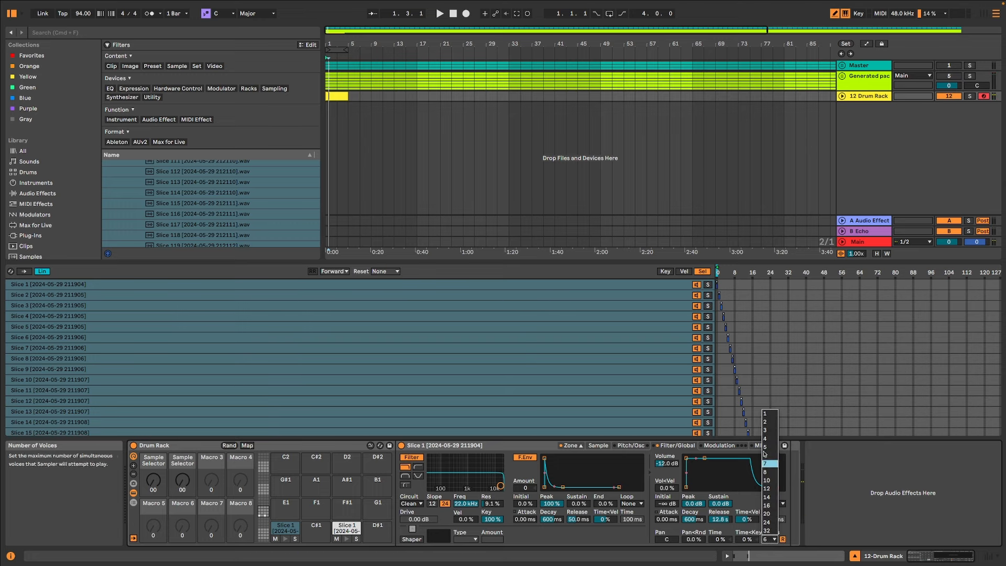
left_click(766, 414)
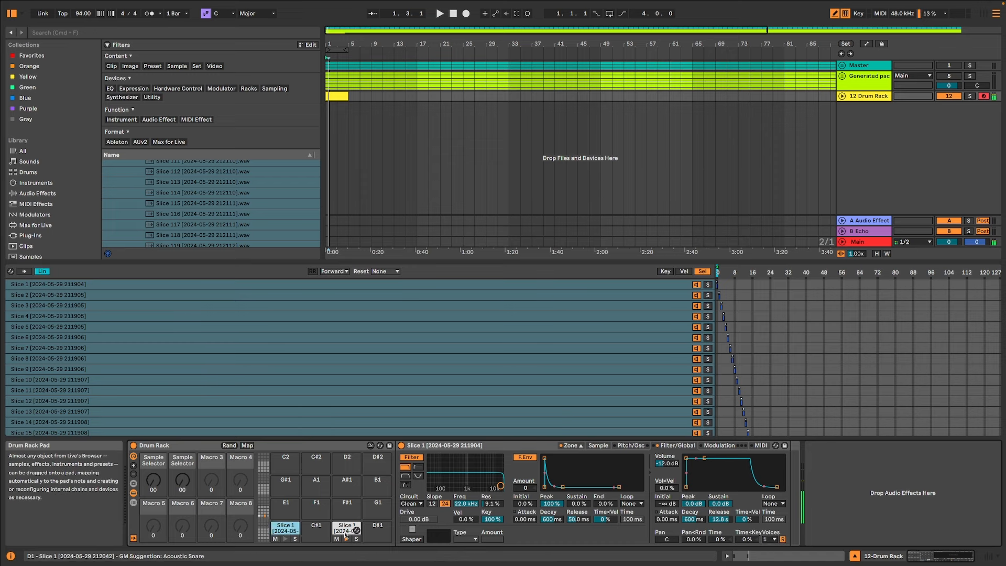
Step: Lengthen the snare Sampler's volume envelope release to about 3.32 s and limit it to 1 voice
left_click(284, 528)
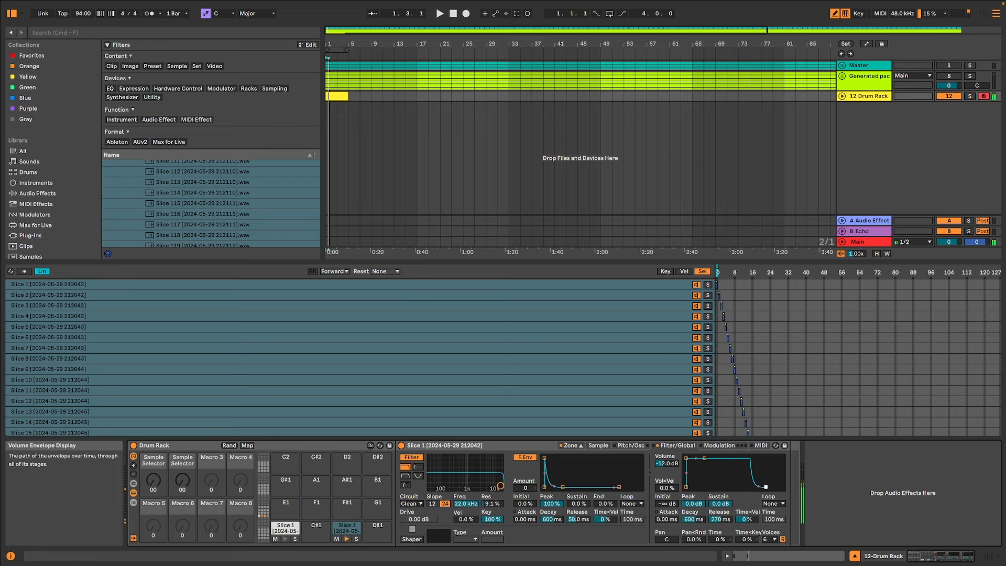
left_click(770, 539)
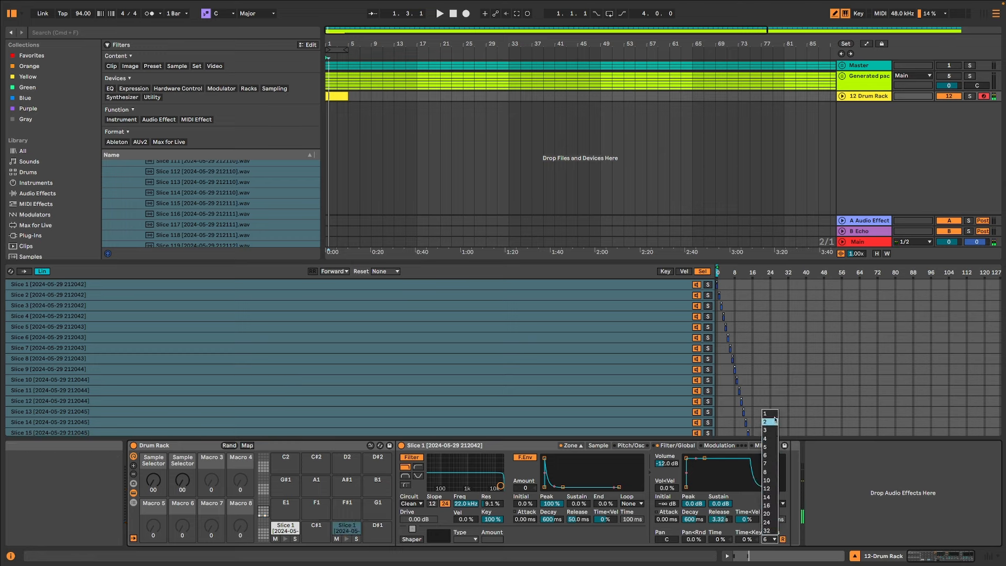
left_click(770, 413)
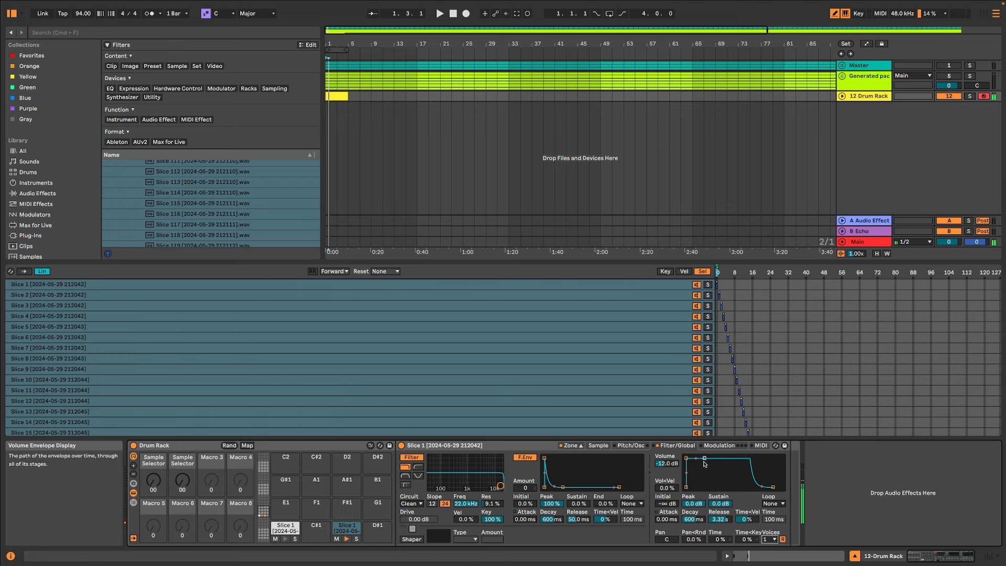
Step: Reopen the MIDI clip, raise the project tempo to 152 BPM and play the kick pattern
key("space")
key("space")
double_click(337, 96)
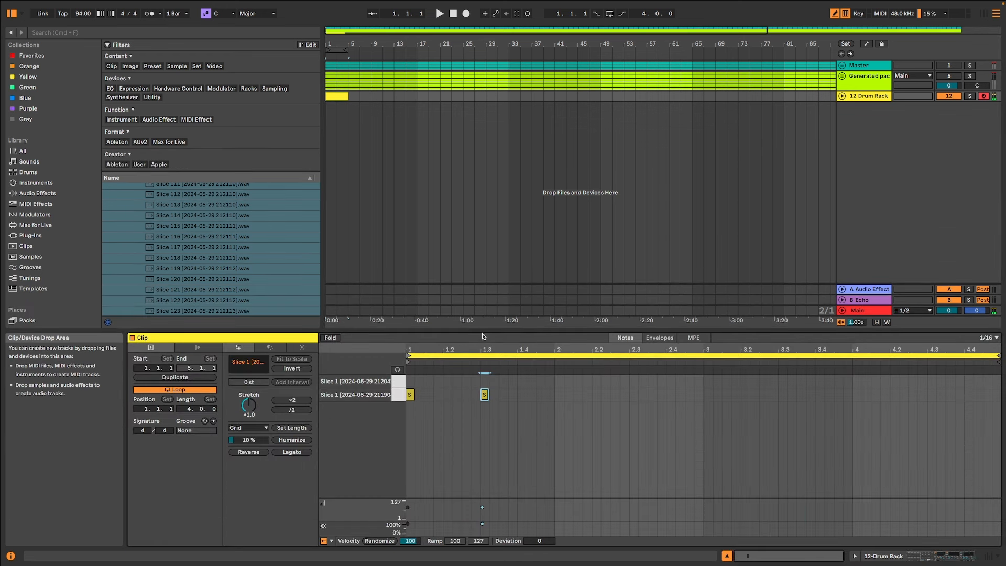
left_click_drag(83, 13, 82, 0)
key("space")
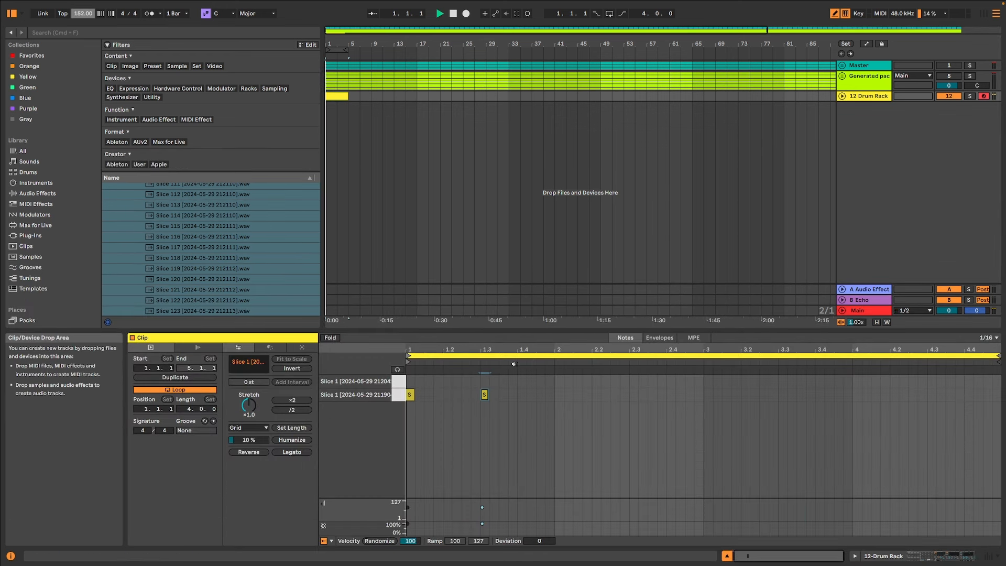
key("space")
Step: Add sixteenth-note kicks at 1.4.2, 1.4.3, 2.1.1, 2.2.1 and 2.3.3, playing the pattern between additions
left_click(530, 394)
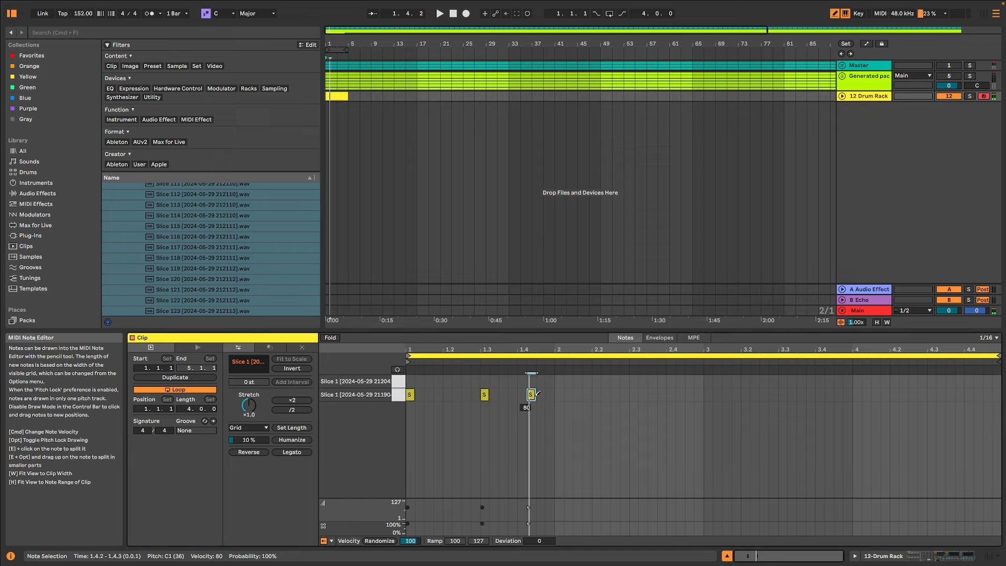
left_click(540, 394)
key("space")
left_click(558, 395)
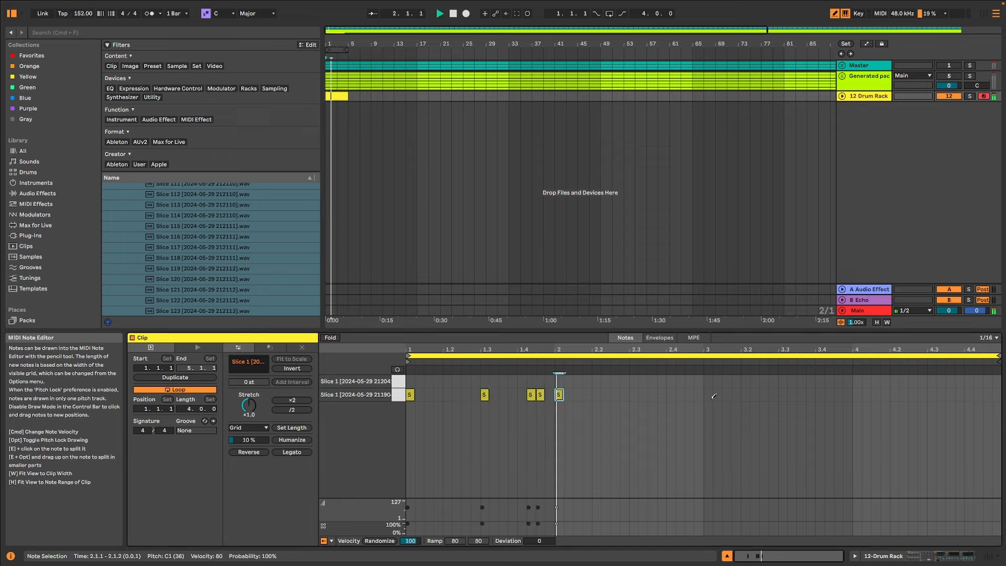
key("space")
left_click(598, 395)
key("space")
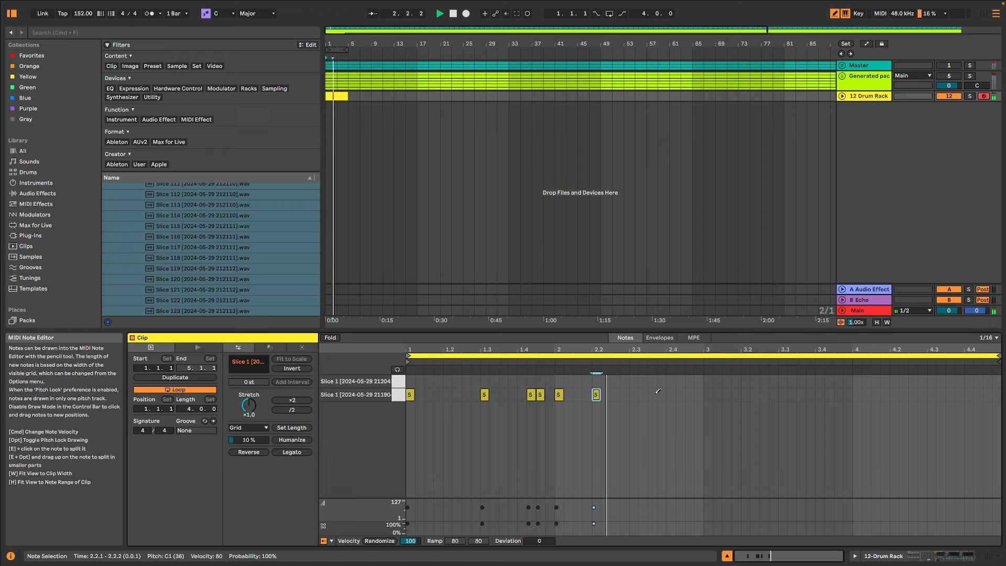
left_click(652, 395)
key("space")
key("space")
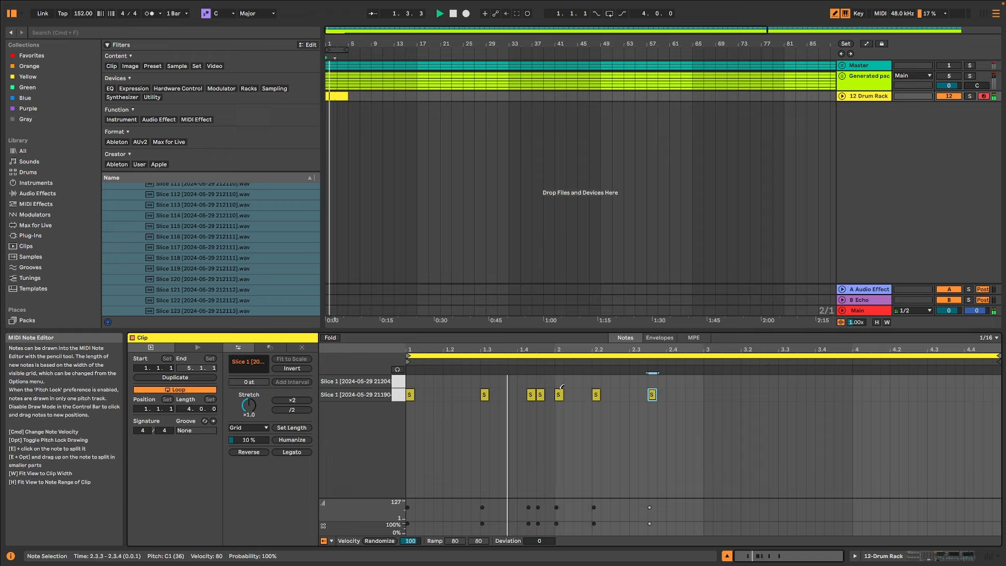
Step: Add snares at 1.2.1, 1.4.1, 2.2.1 and 2.4.3, and remove the kick at 2.2.1
left_click(447, 381)
key("space")
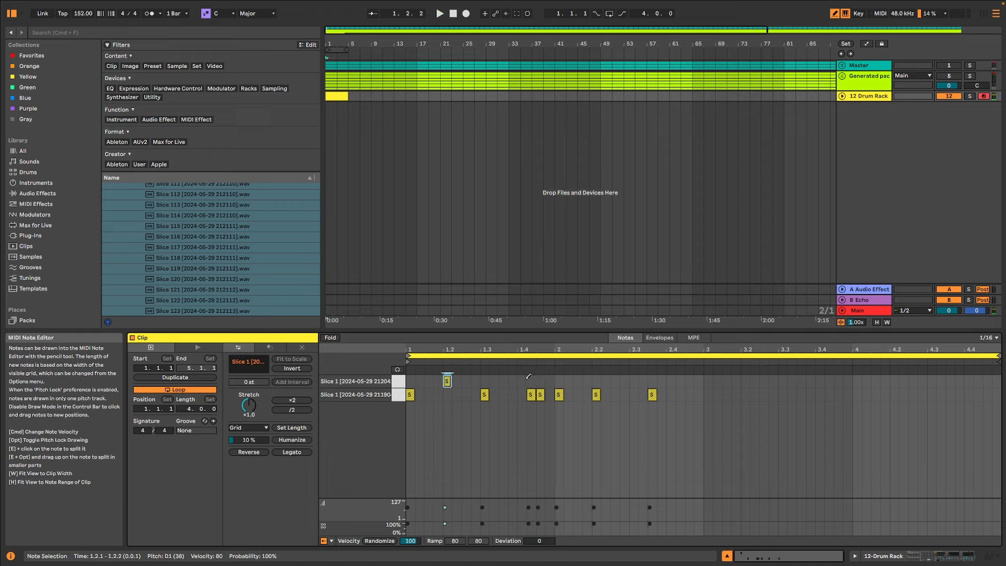
key("space")
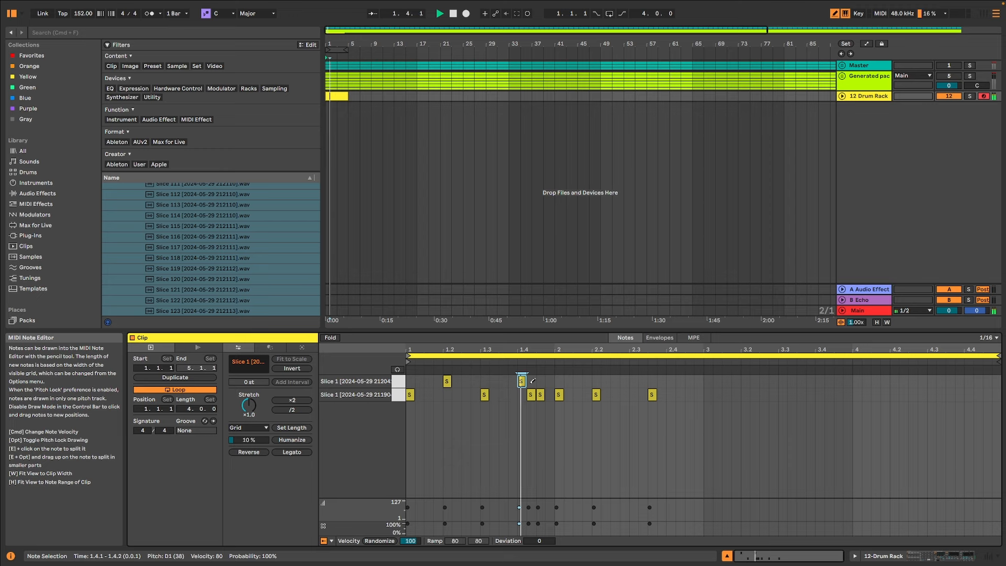
left_click(594, 381)
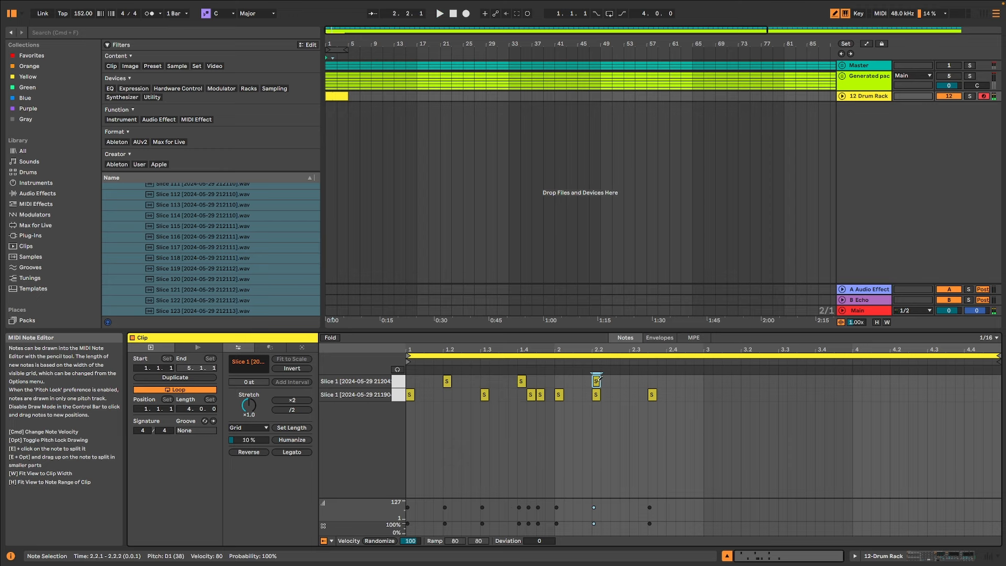
left_click(690, 378)
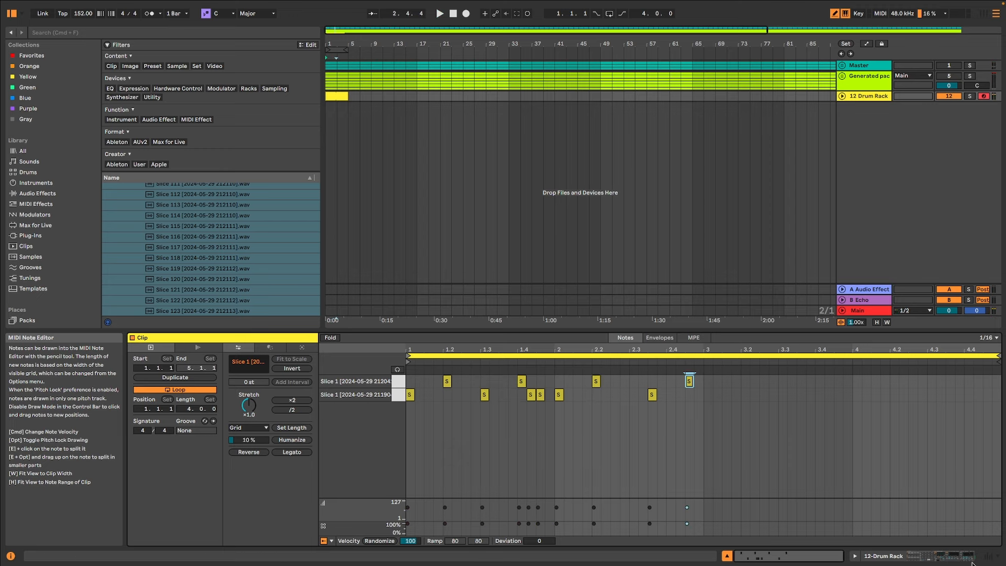
Step: Play the beat and set the snare's Sample Selector macro in the Drum Rack to 22
key("space")
left_click(882, 555)
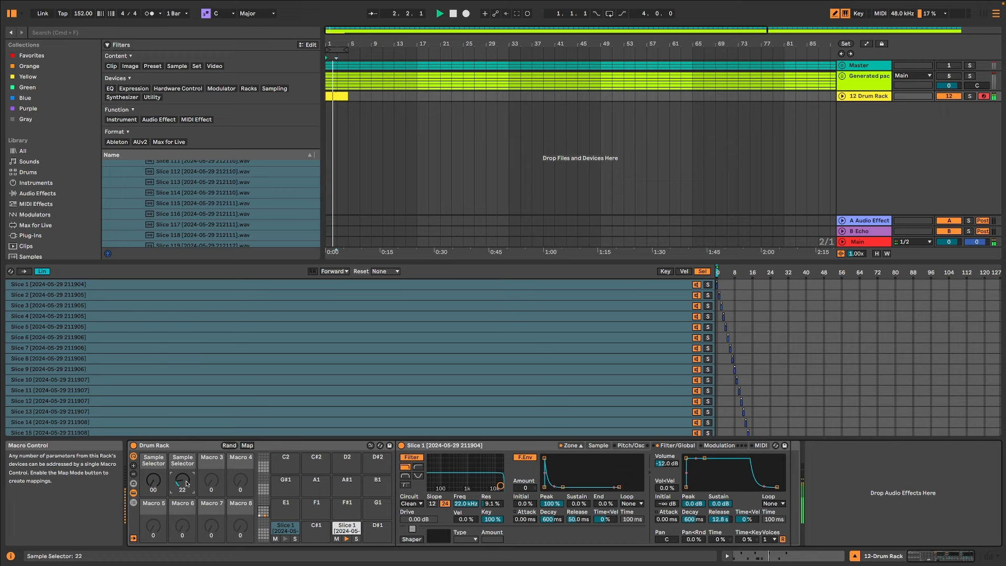
key("space")
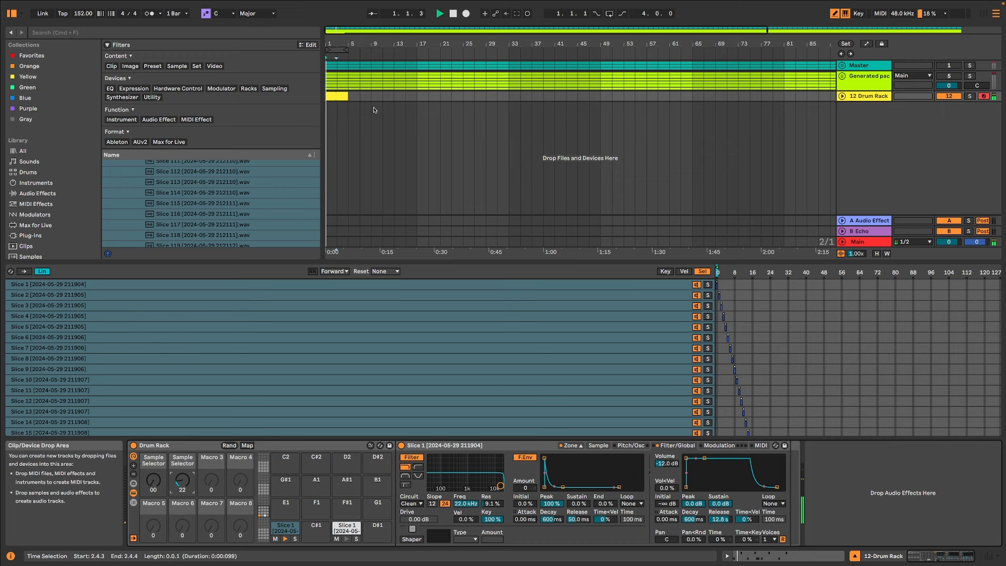
Step: Reopen the MIDI clip and shorten its loop to 3 bars
double_click(337, 95)
key("space")
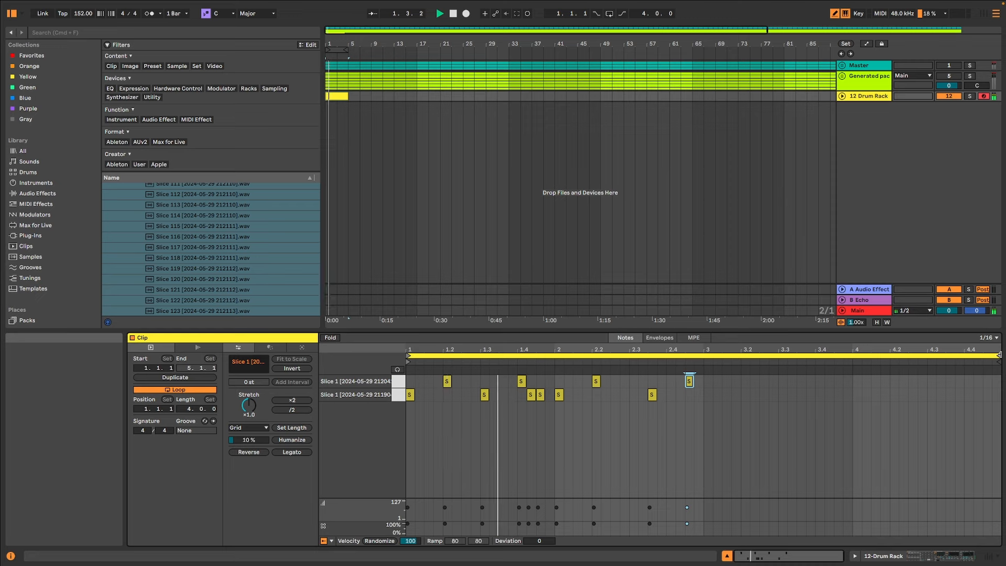
mouse_move(997, 354)
left_mouse_down()
mouse_move(843, 348)
mouse_move(853, 348)
left_mouse_up()
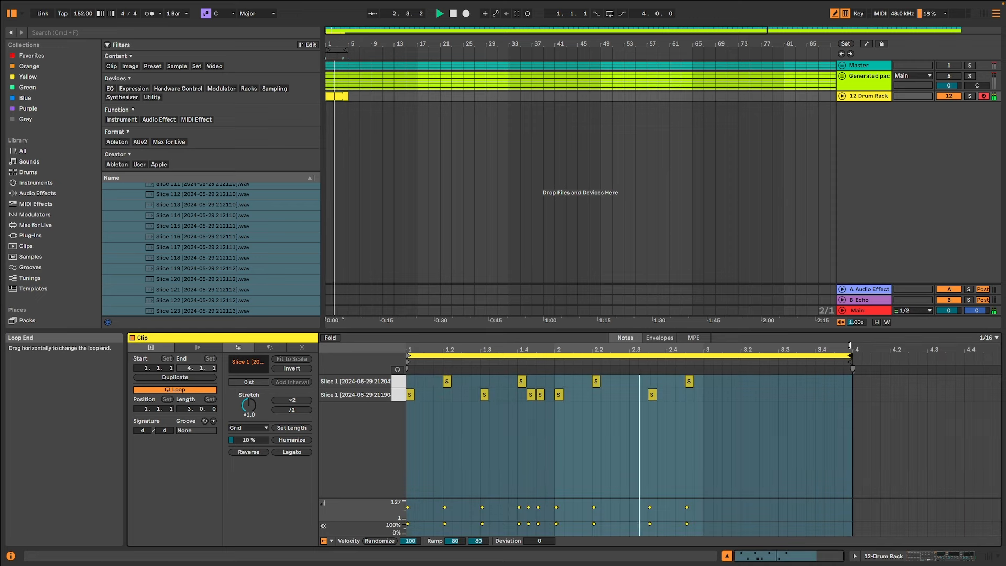
Step: Fill bar 3 with kicks at 3.1.1, 3.3.2 and 3.4.3 and snares at 3.2.1 and 3.3.4
left_click(708, 395)
key("space")
key("space")
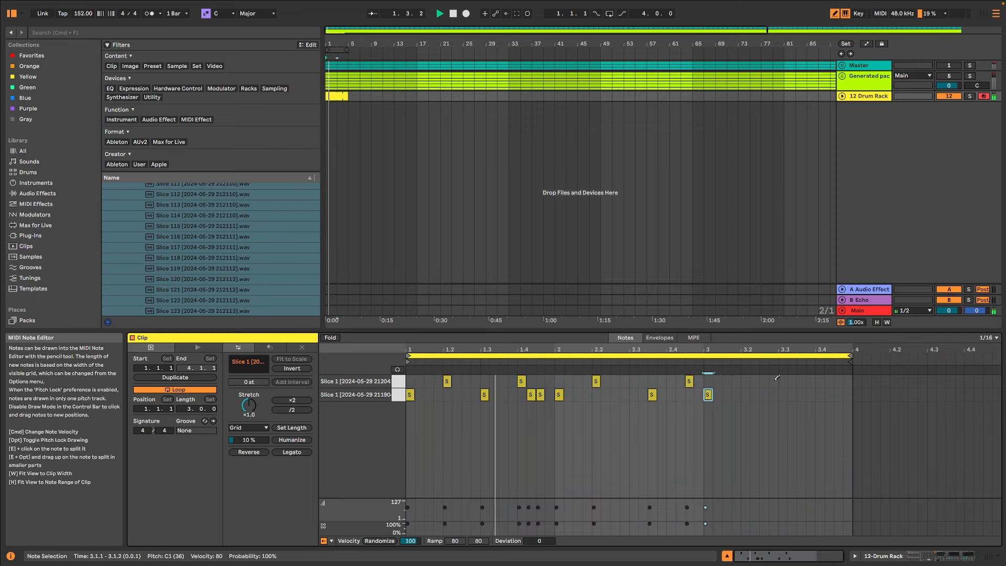
left_click(745, 381)
left_click(810, 381)
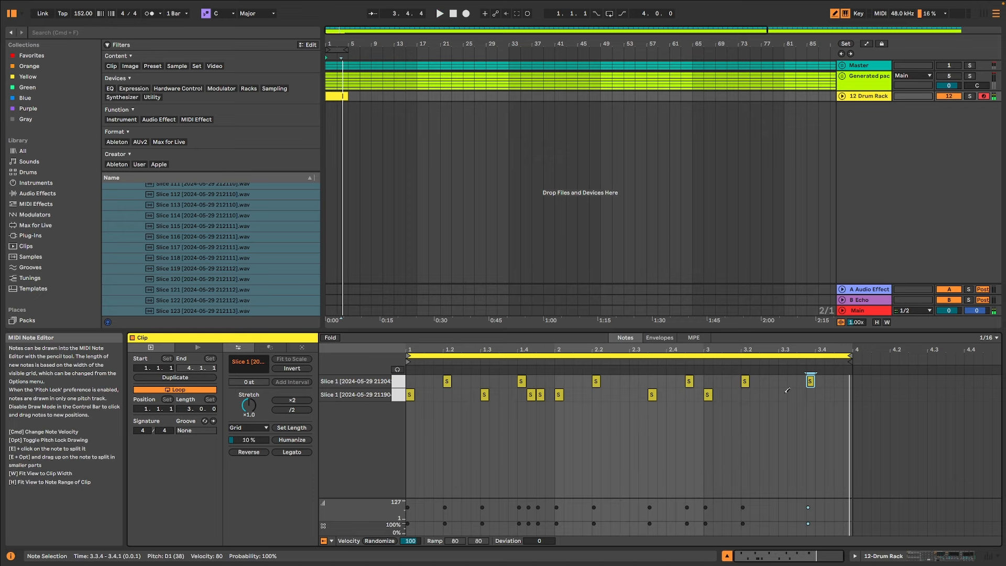
left_click(792, 394)
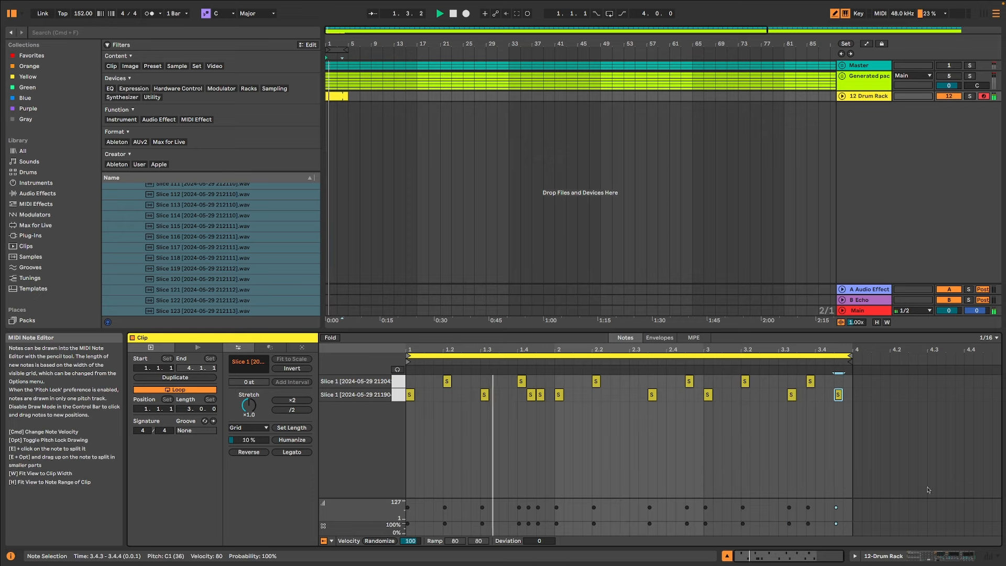
Step: Stop playback and set the MIDI clip's loop length to 4 bars
key("shift+Tab")
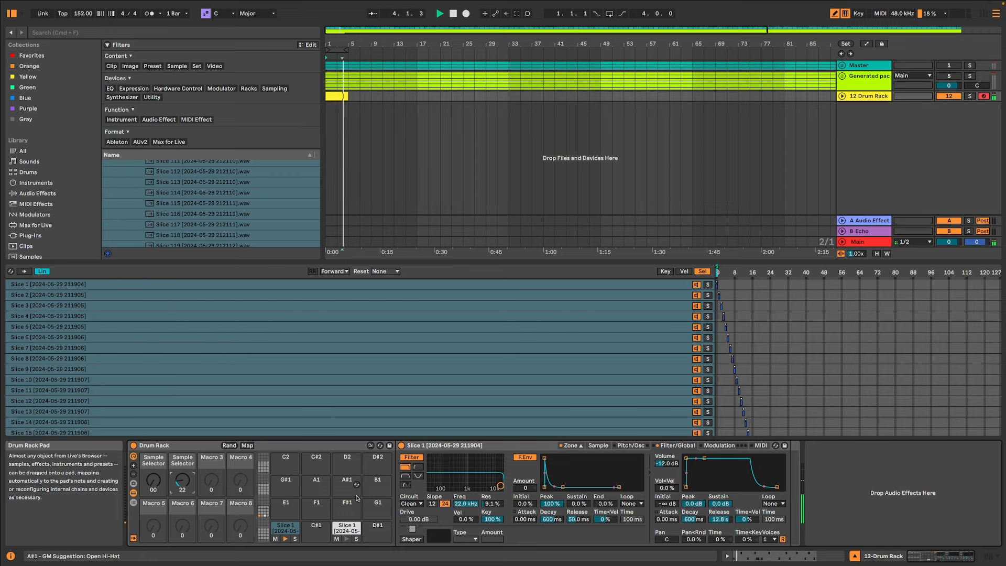
key("space")
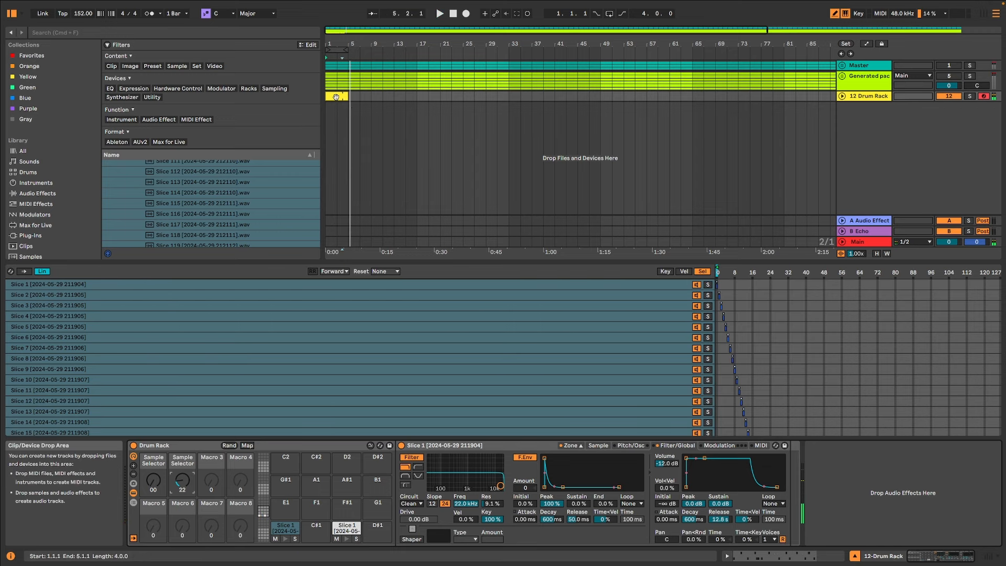
double_click(336, 96)
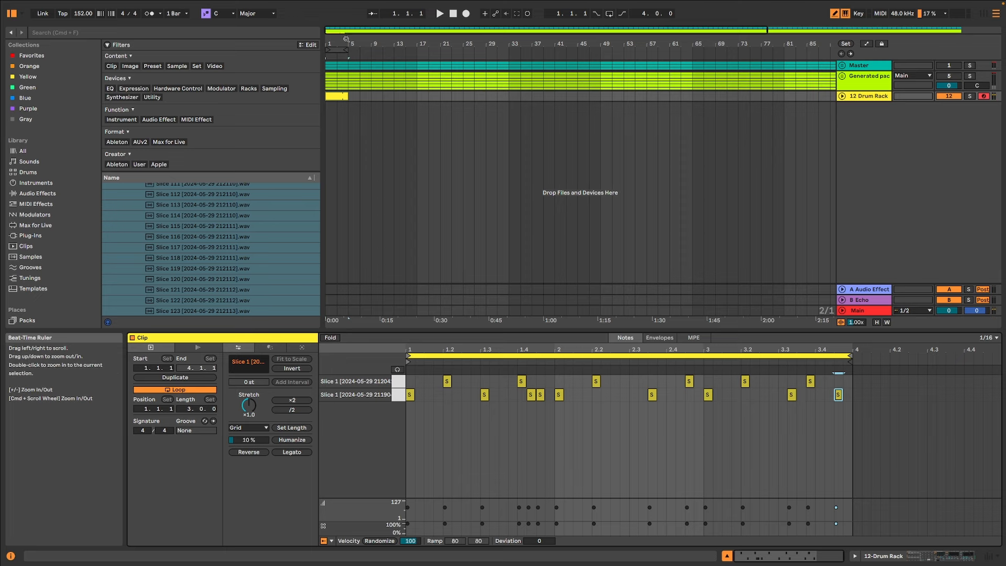
left_click_drag(344, 43, 366, 69)
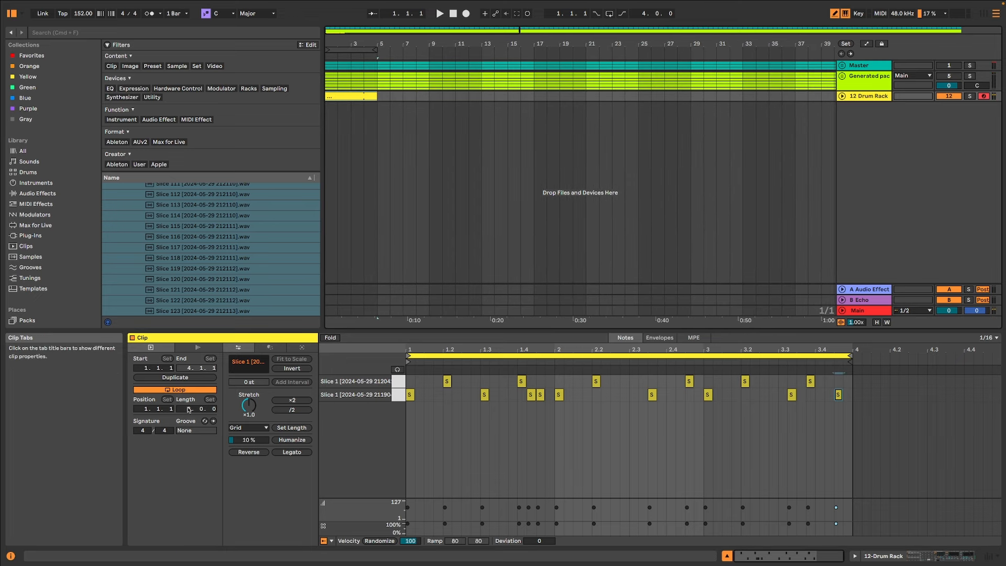
key("Up")
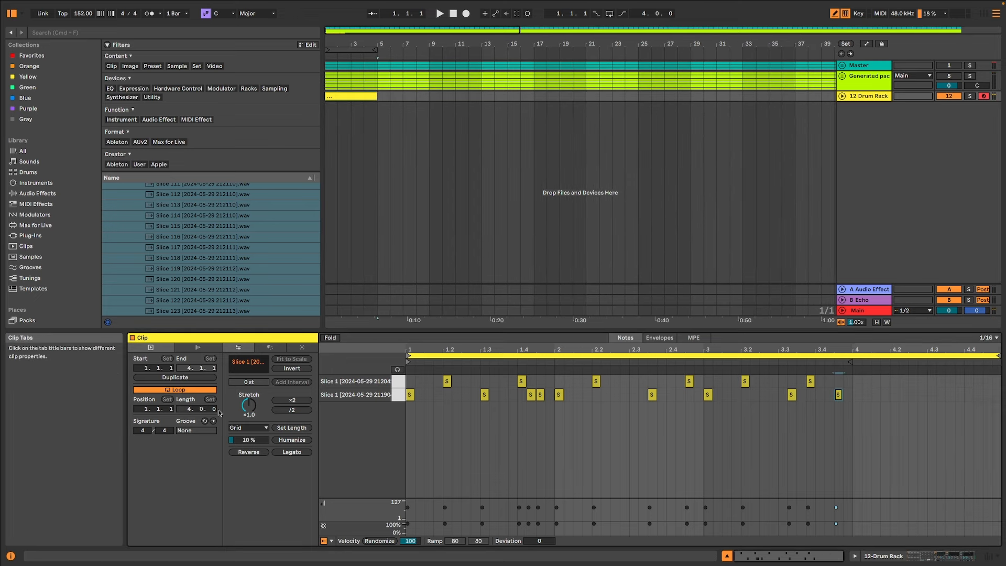
Step: Fill bar 4 with kicks at 4.1.1, 4.3.2, 4.3.3 and 4.4.3 and snares at 4.2.1 and 4.4.1 during playback
key("space")
left_click(857, 392)
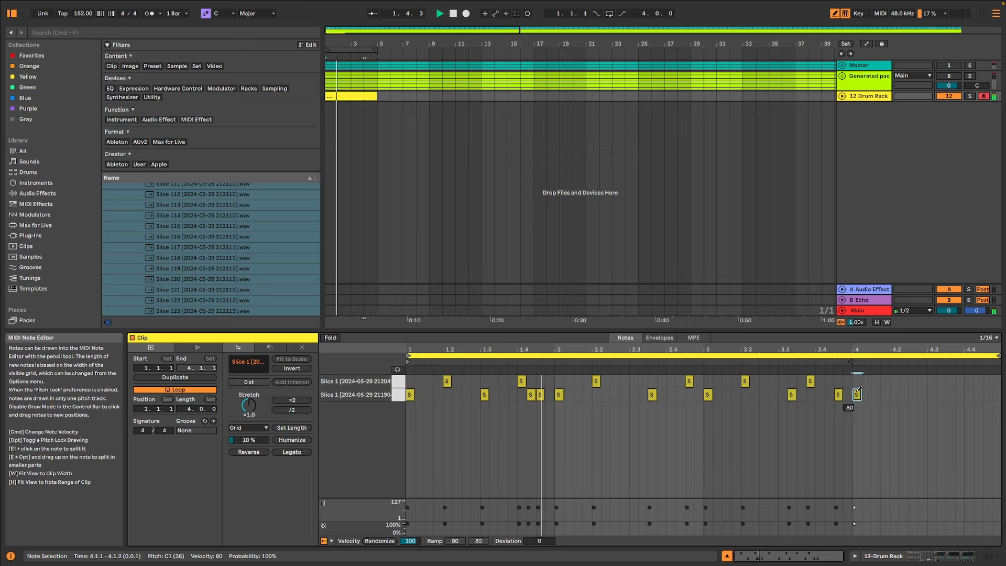
left_click(894, 381)
left_click(969, 394)
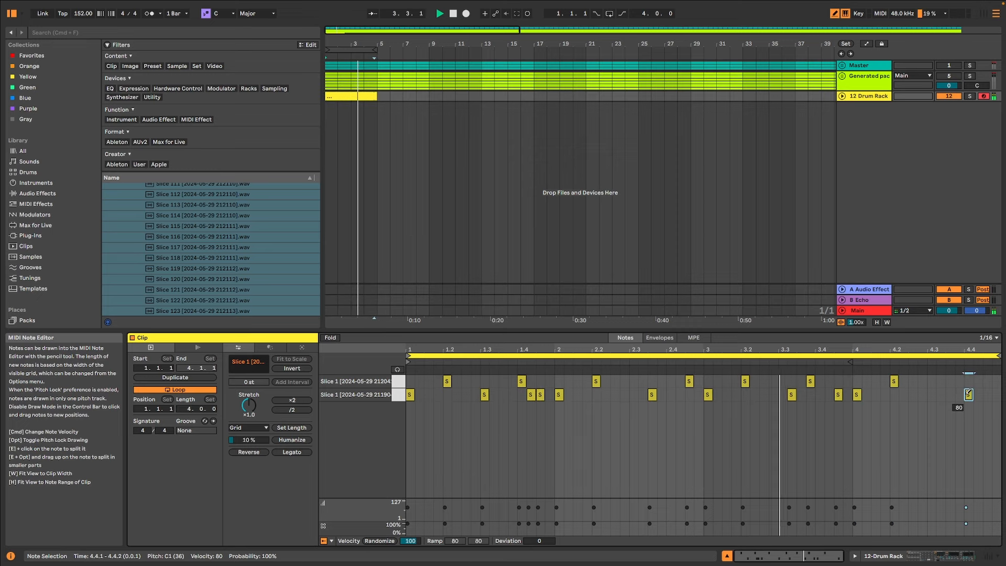
left_click(949, 394)
left_click(939, 394)
left_click(968, 381)
left_click(969, 395)
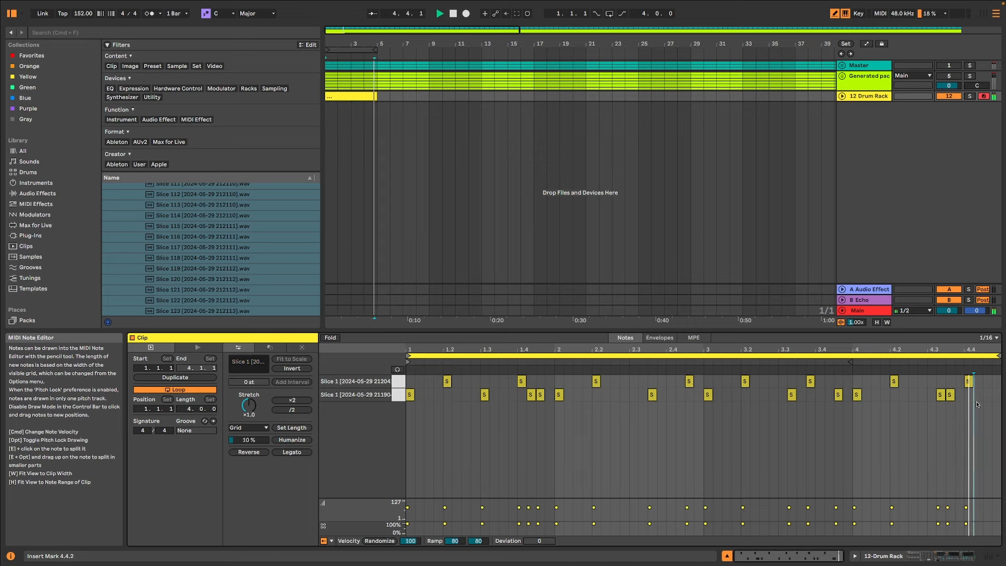
left_click(987, 394)
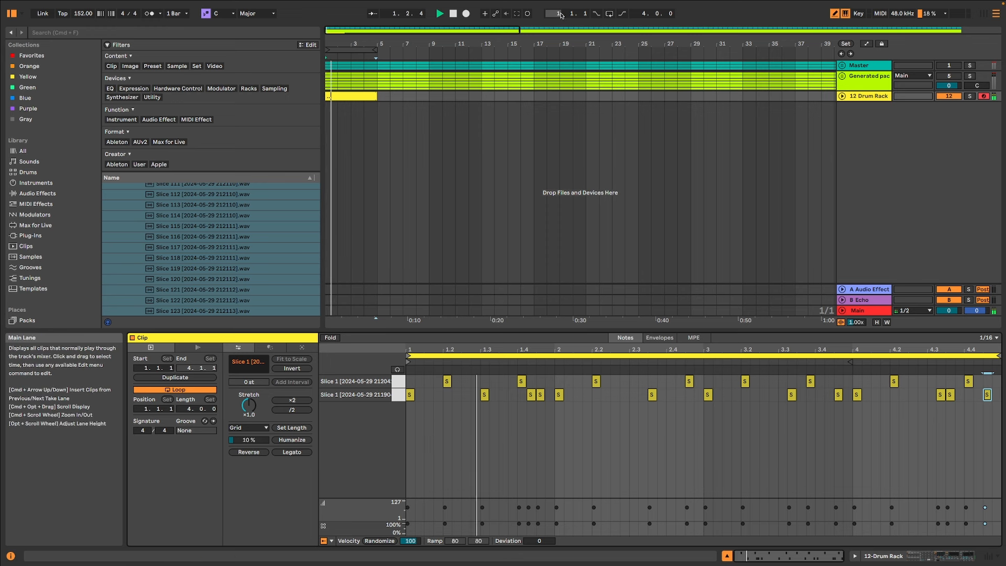
Step: Turn on arrangement looping and set the snare Sampler's Sample Selector macro to 93 while the beat plays
left_click(609, 13)
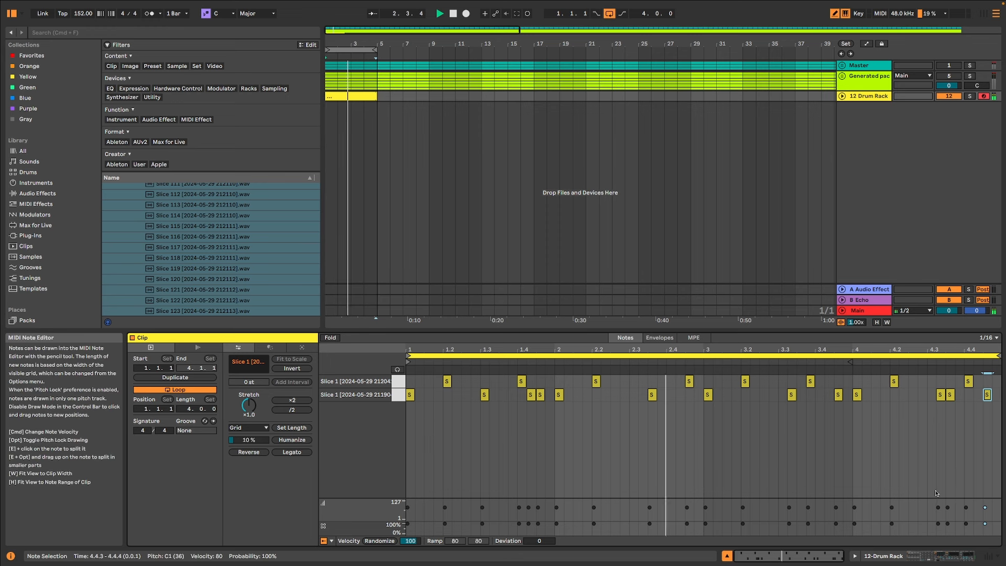
key("shift+Tab")
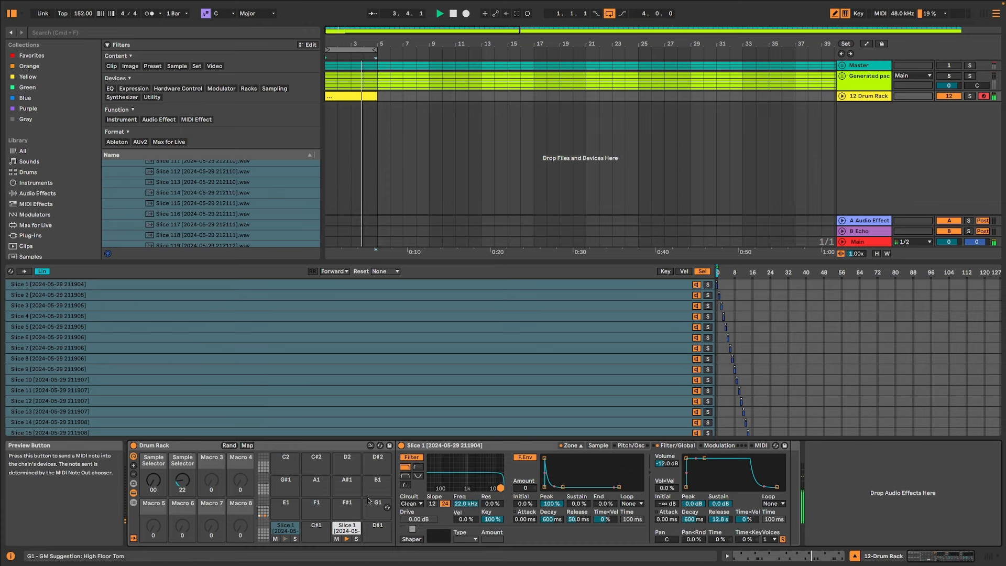
left_click(345, 526)
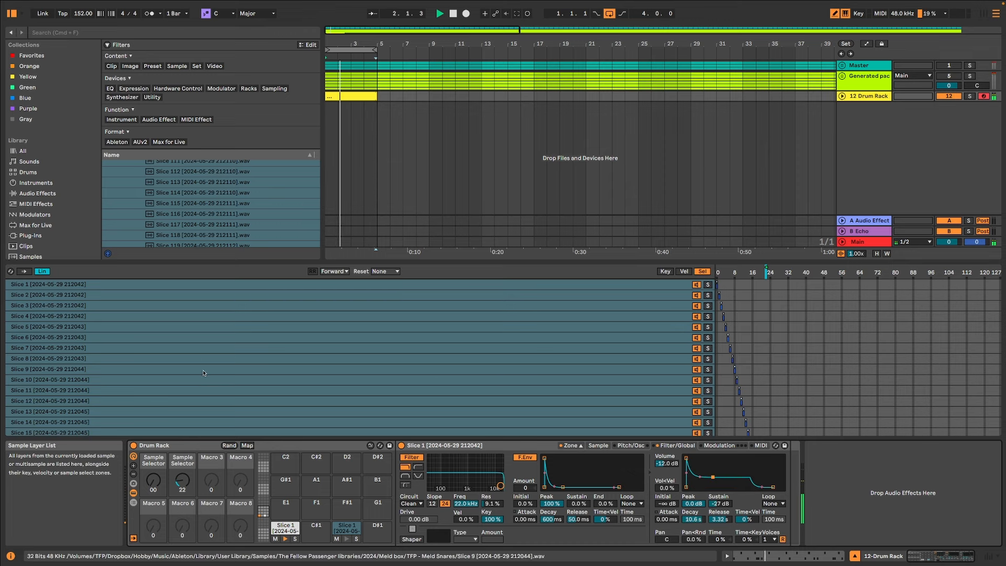
left_click_drag(181, 479, 182, 460)
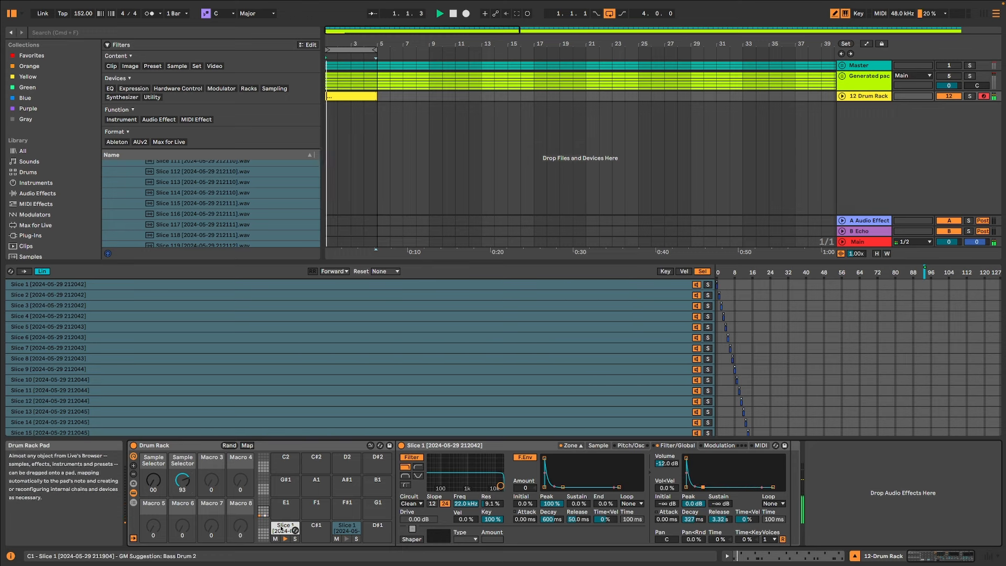
Step: Show the kick Sampler, set its Sample Selector macro to 88 during playback, and stop
left_click(285, 528)
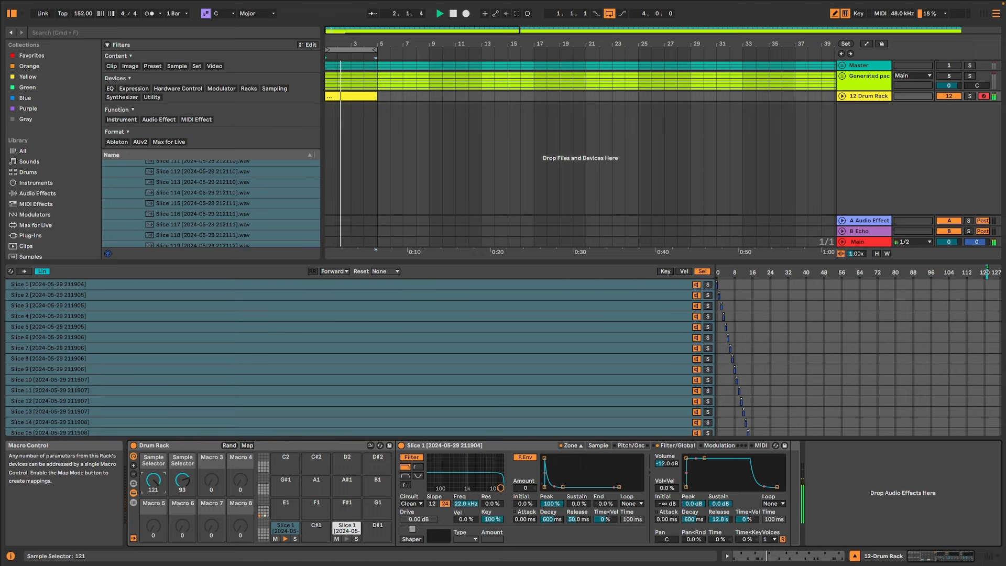
left_click_drag(153, 480, 153, 500)
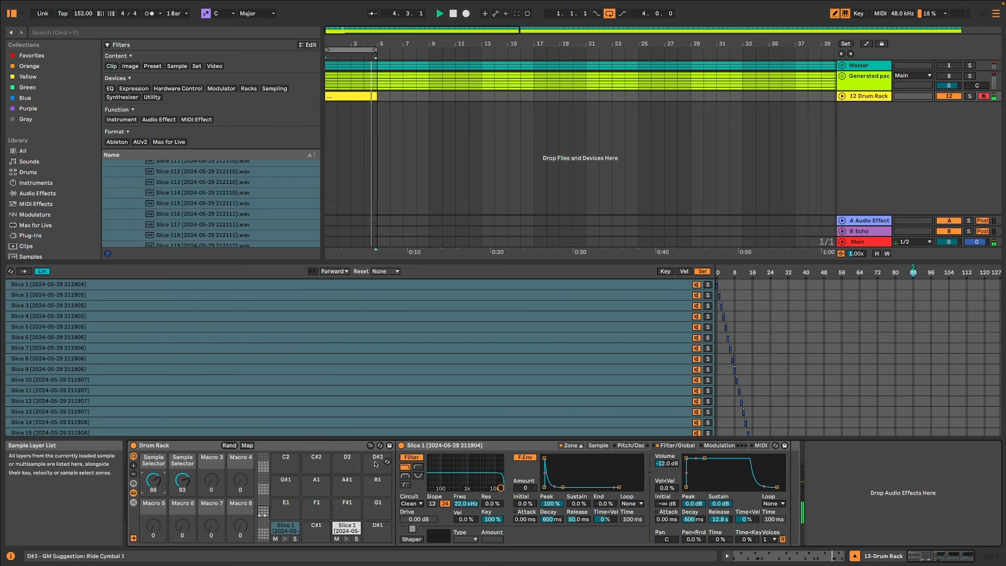
key("space")
Step: Show the Drum Rack's chain list with its input/output settings, assign both chains to choke group 1, and play the beat
left_click(133, 503)
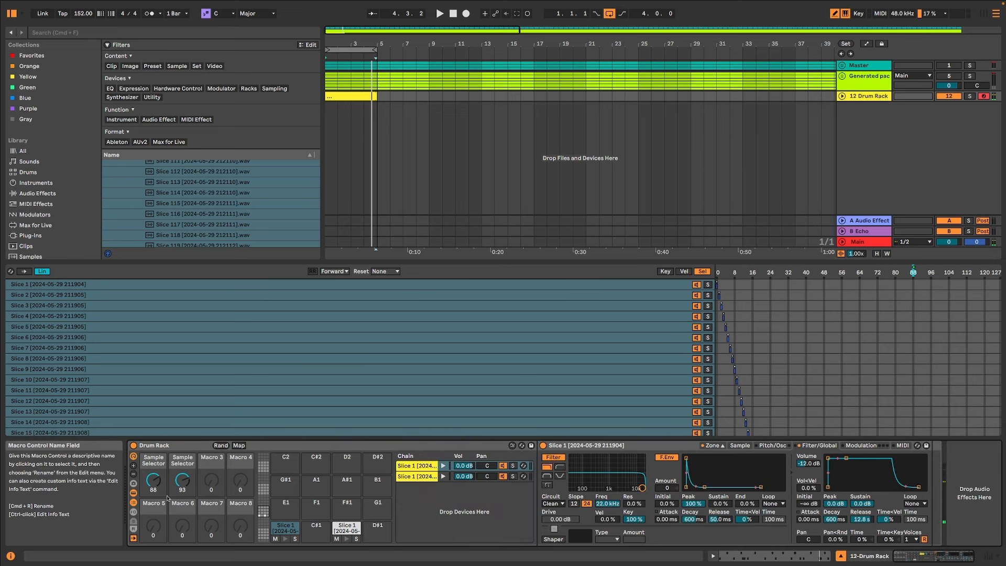
left_click(424, 477)
left_click(419, 470, "shift")
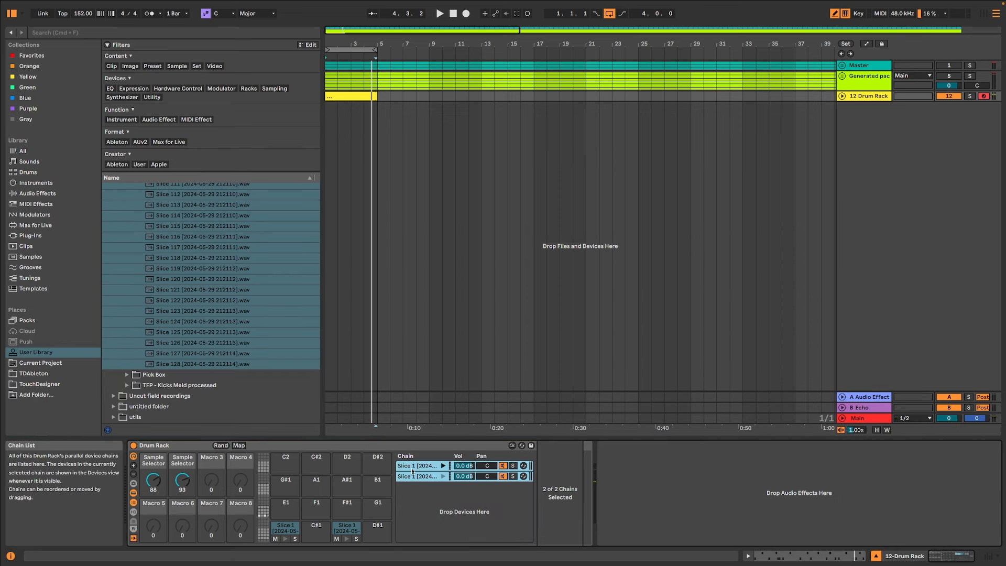
left_click(135, 512)
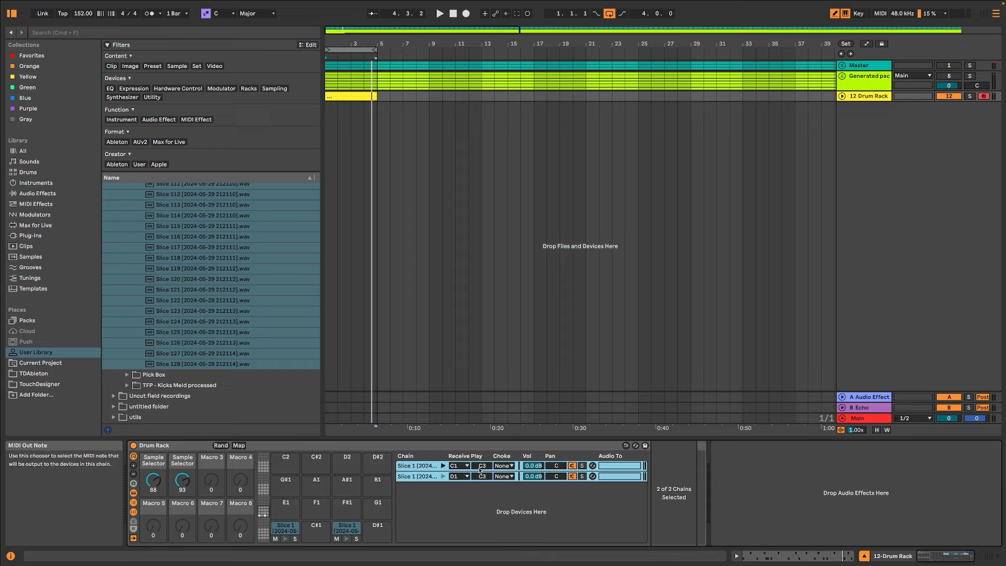
left_click(499, 466)
left_click(498, 333)
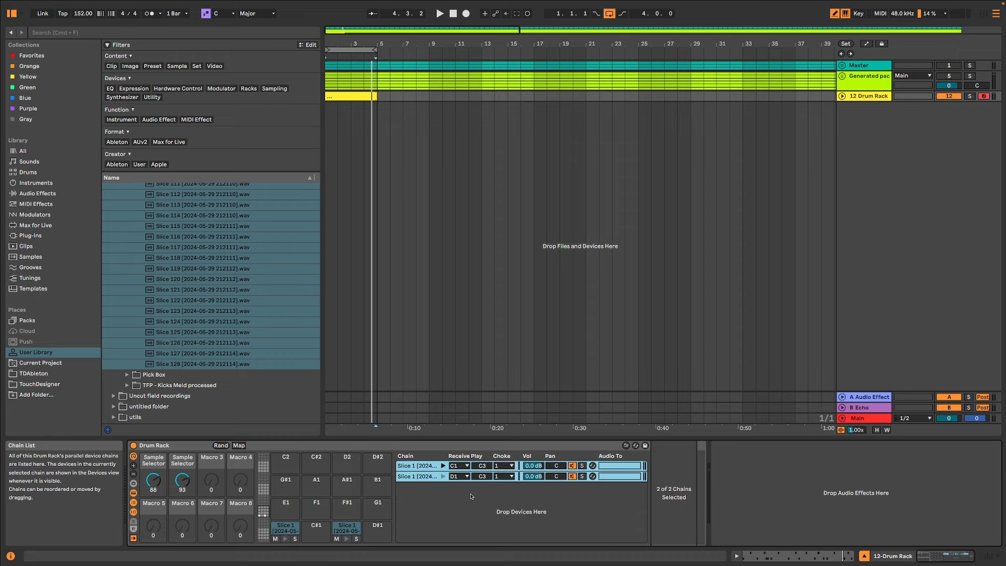
key("space")
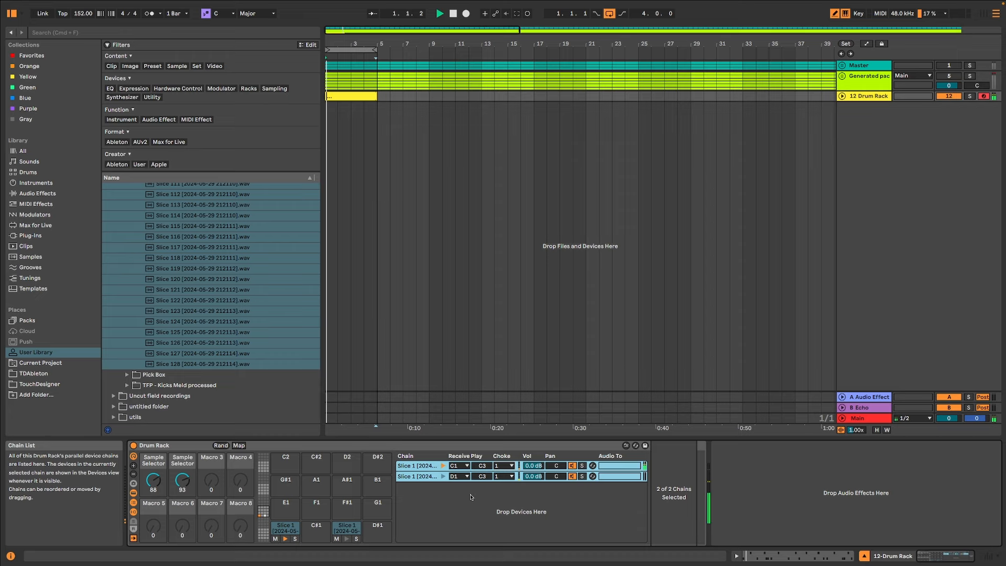
Step: View the drum clip's notes, stop playback, and return to the Drum Rack's devices
double_click(351, 96)
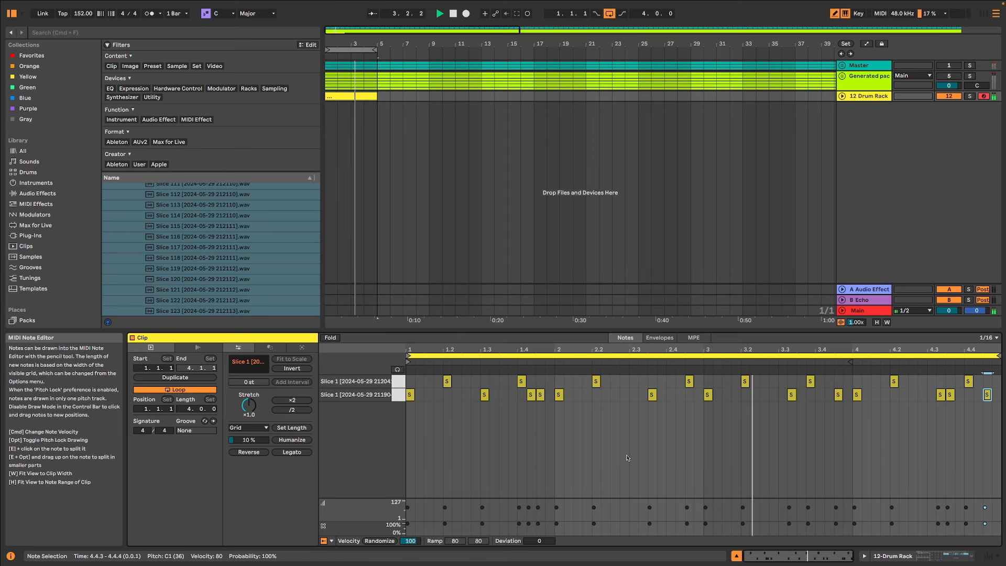
key("space")
left_click(948, 558)
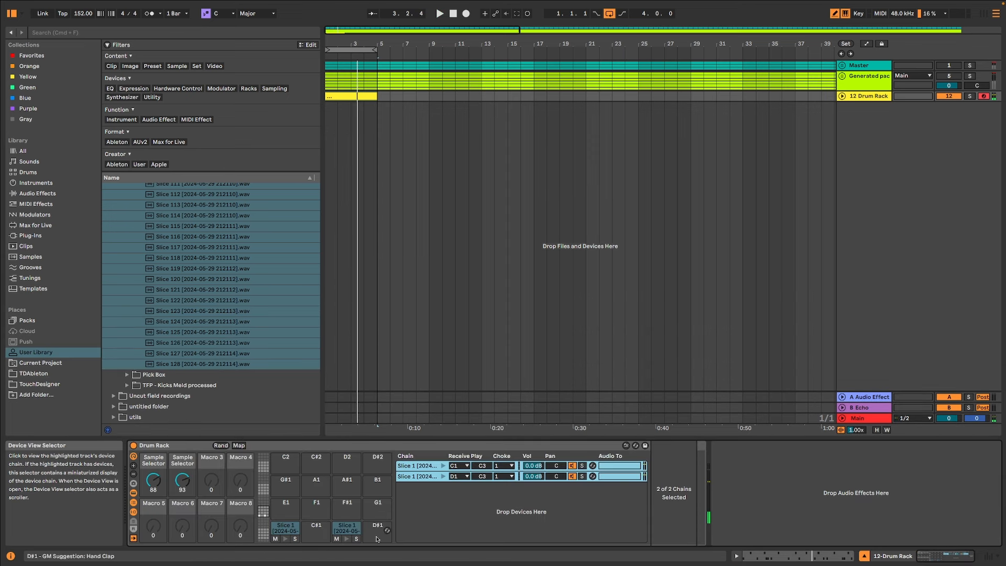
double_click(363, 92)
left_click(932, 553)
Step: Add a Sampler to the Drum Rack's F#1 pad and load the 128 selected Meld snare slices into it
left_click(47, 185)
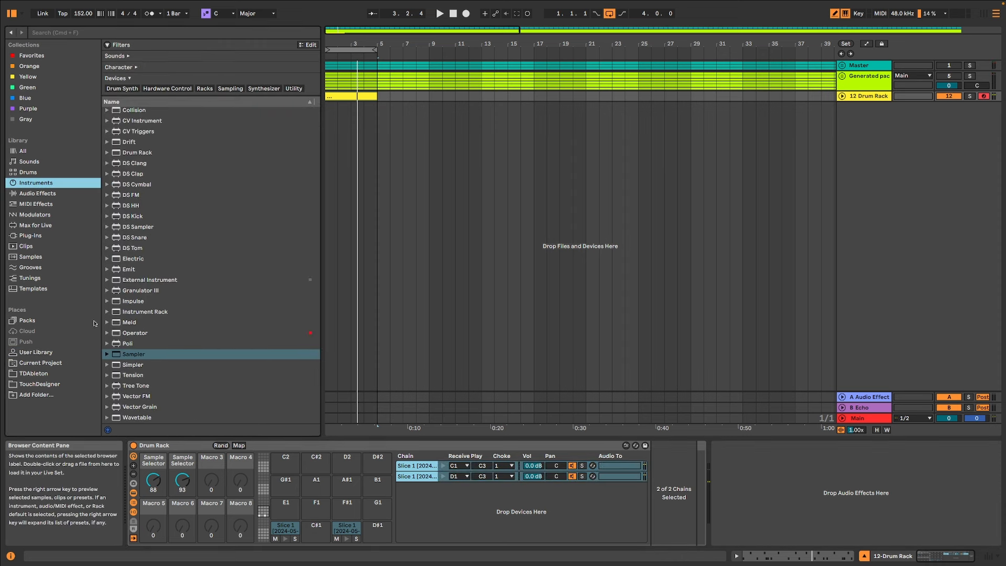
left_click_drag(139, 355, 357, 509)
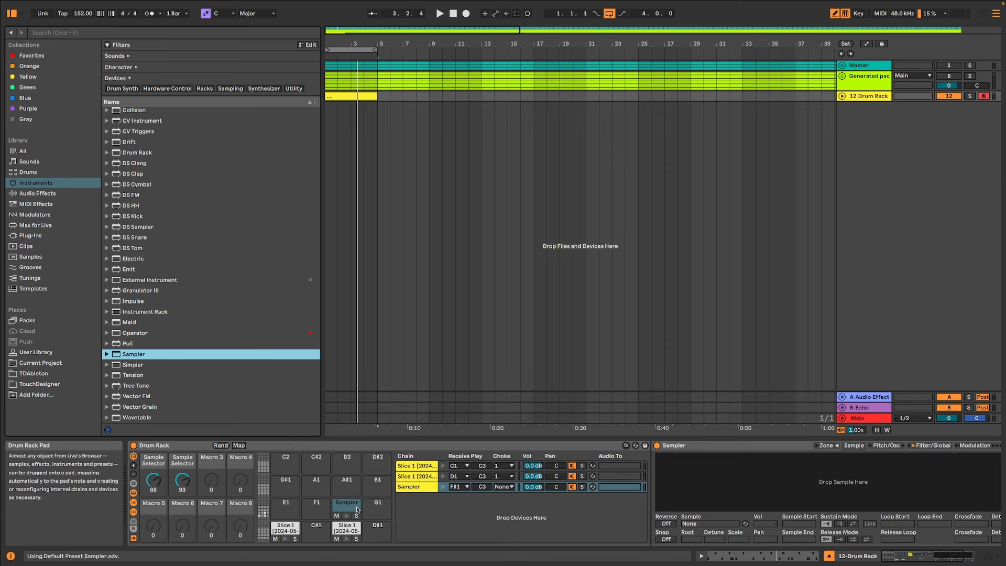
left_click(36, 352)
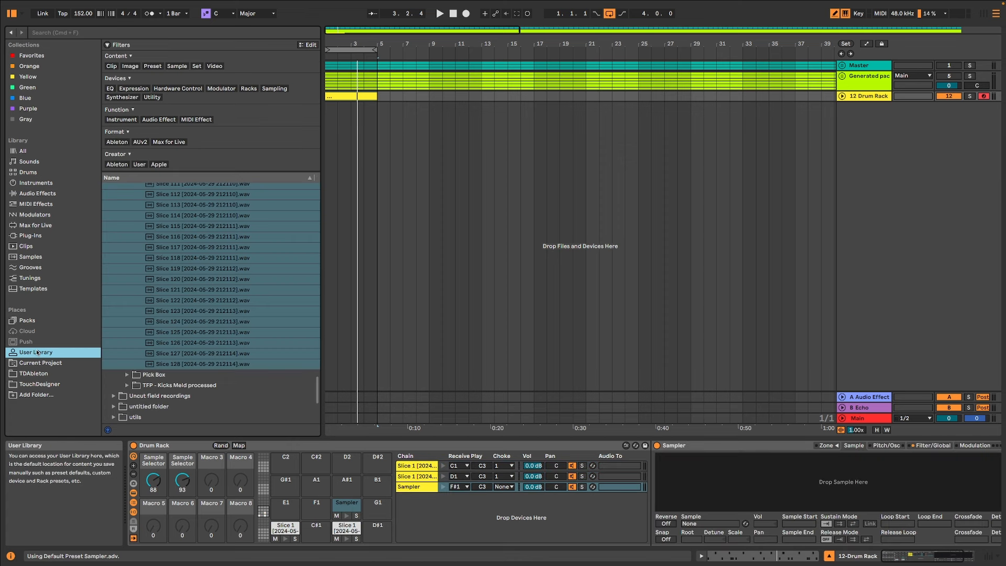
left_click_drag(175, 308, 781, 487)
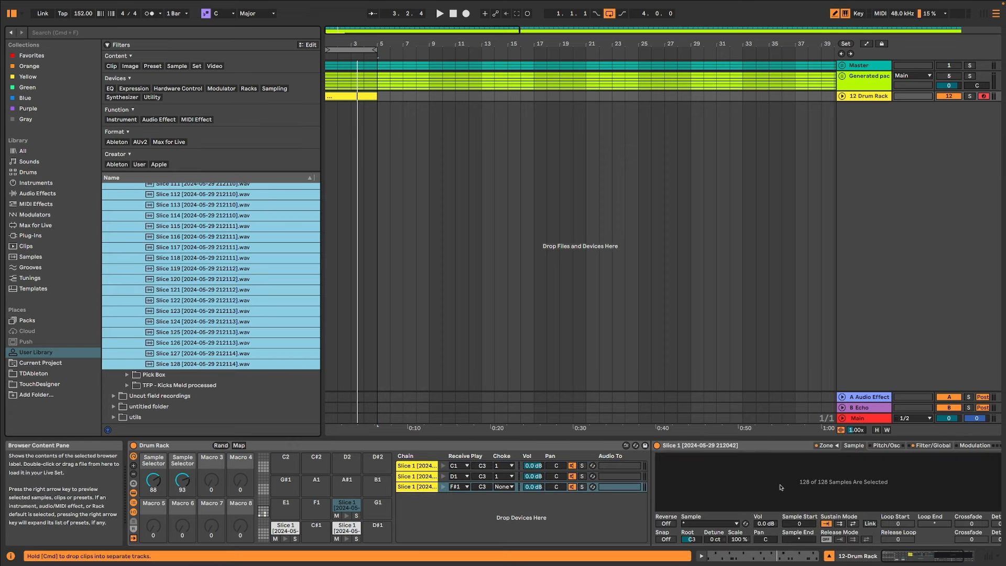
Step: Distribute the sample select ranges of all 128 slices equally in the new Sampler's zone editor
left_click(832, 447)
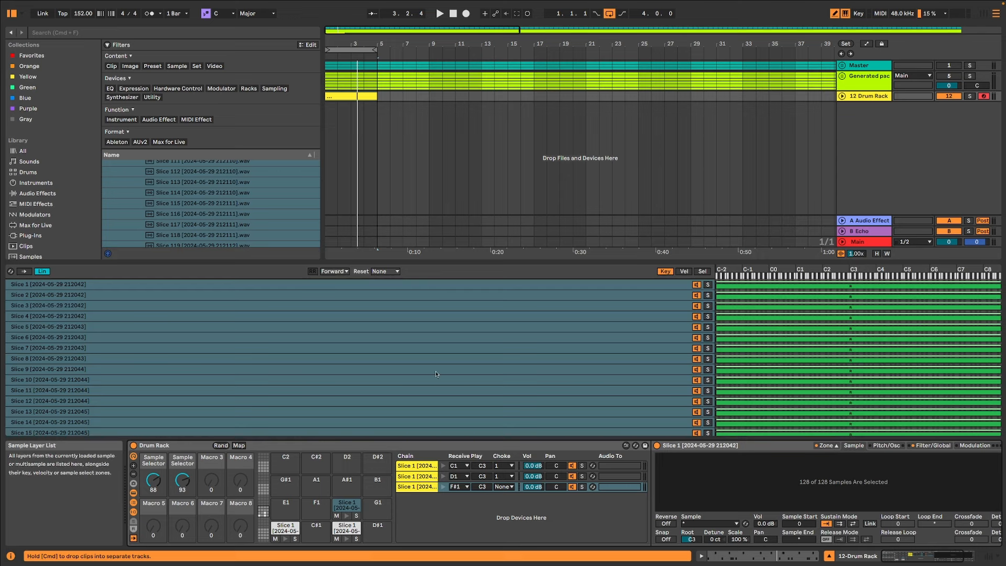
left_click(703, 271)
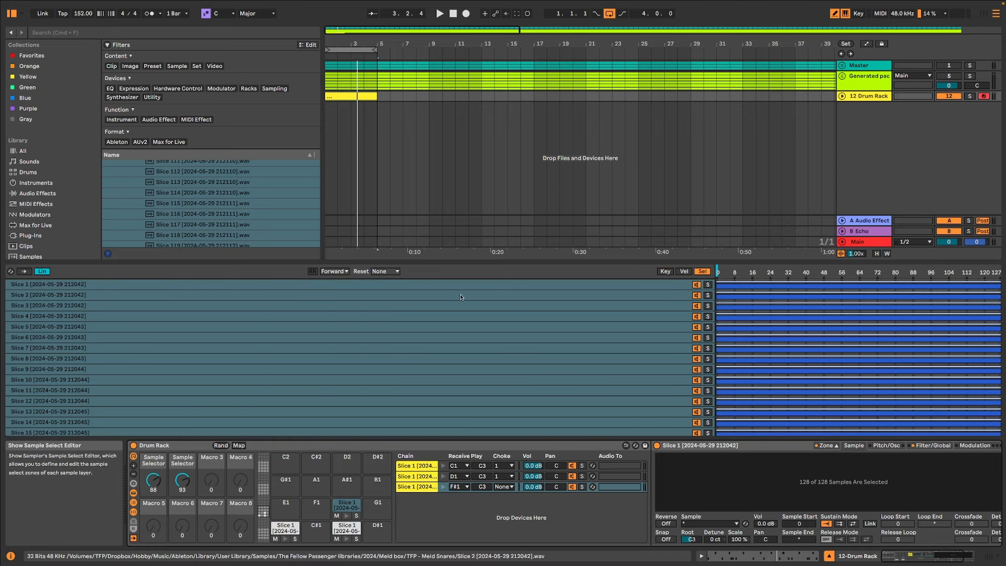
right_click(443, 306)
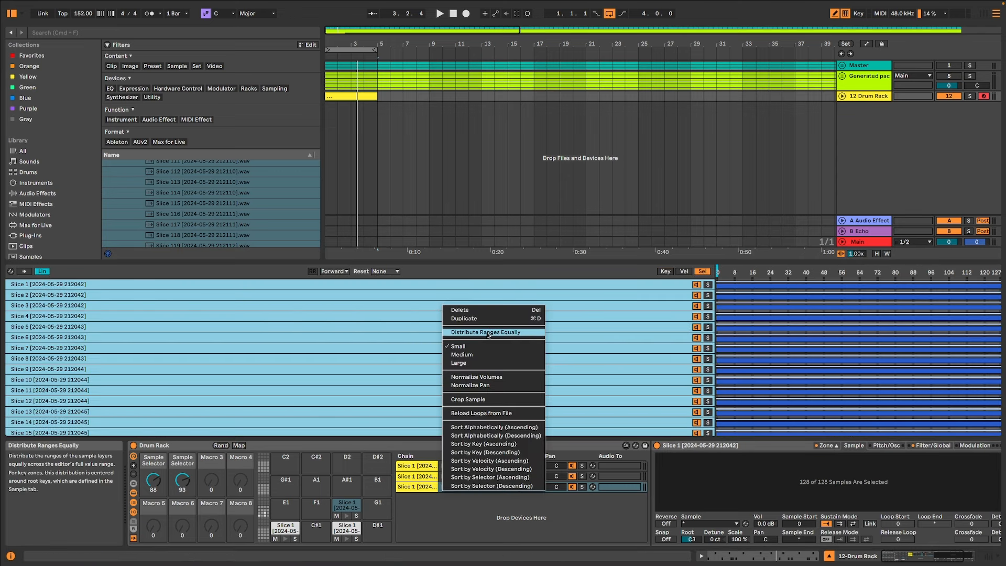
left_click(487, 331)
Step: Set the F#1 Sampler's Voices to 1 in its Filter/Global settings
left_click(919, 445)
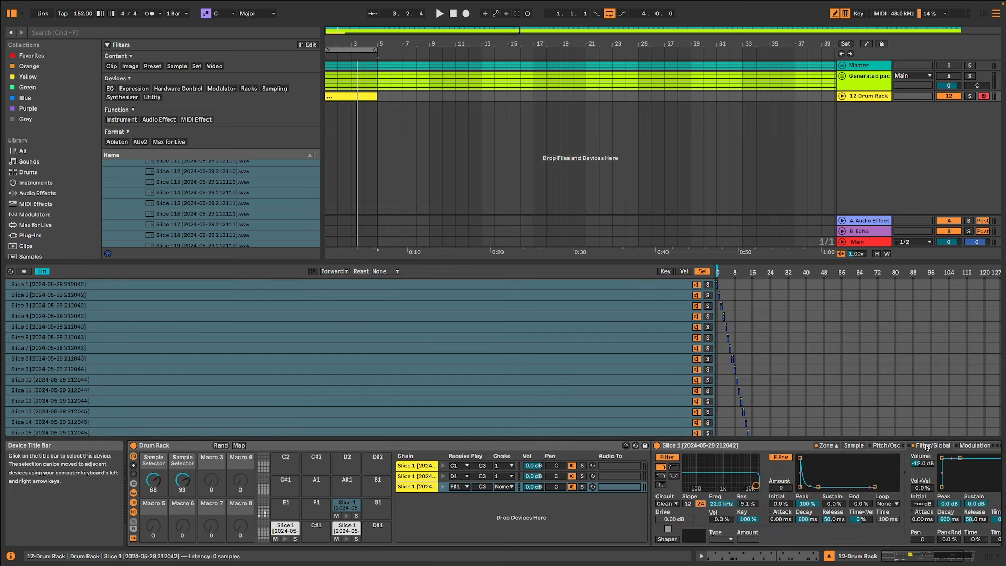
left_click(933, 550)
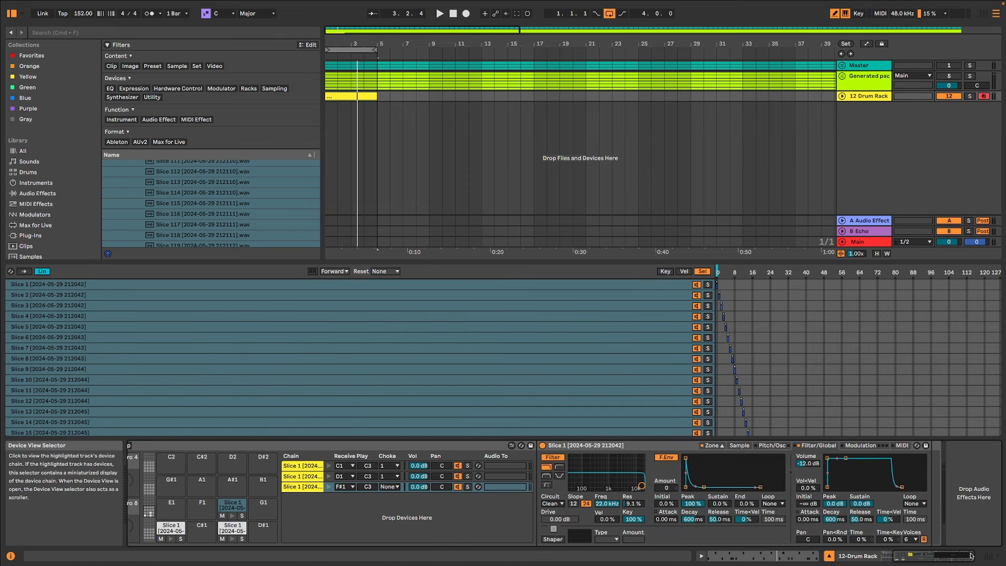
left_click(910, 539)
left_click(906, 413)
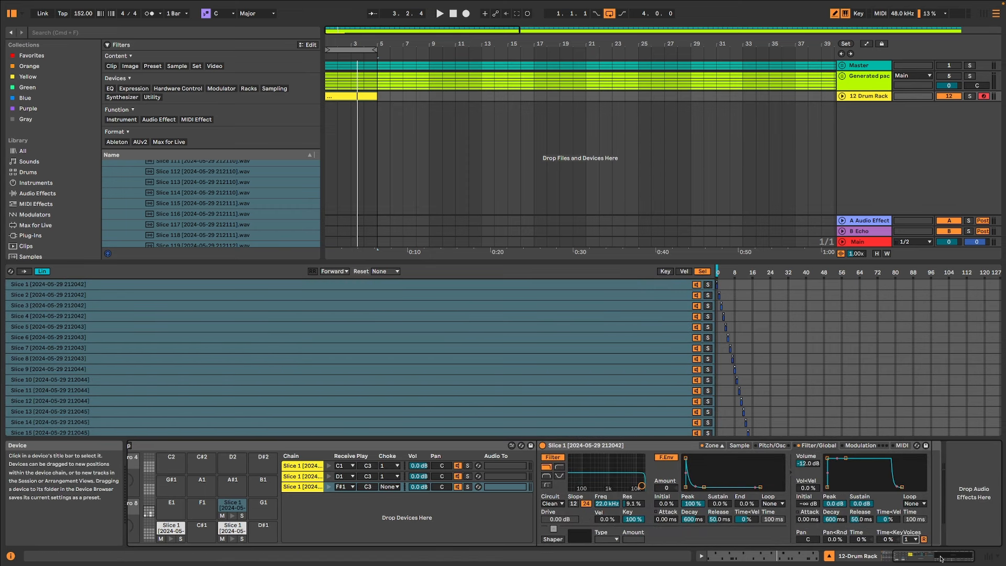
Step: Shape the F#1 pad's sampler with a volume decay of about 10.1 ms, minimum sustain and a high-pass filter at about 5.35 kHz
left_click_drag(940, 557, 924, 561)
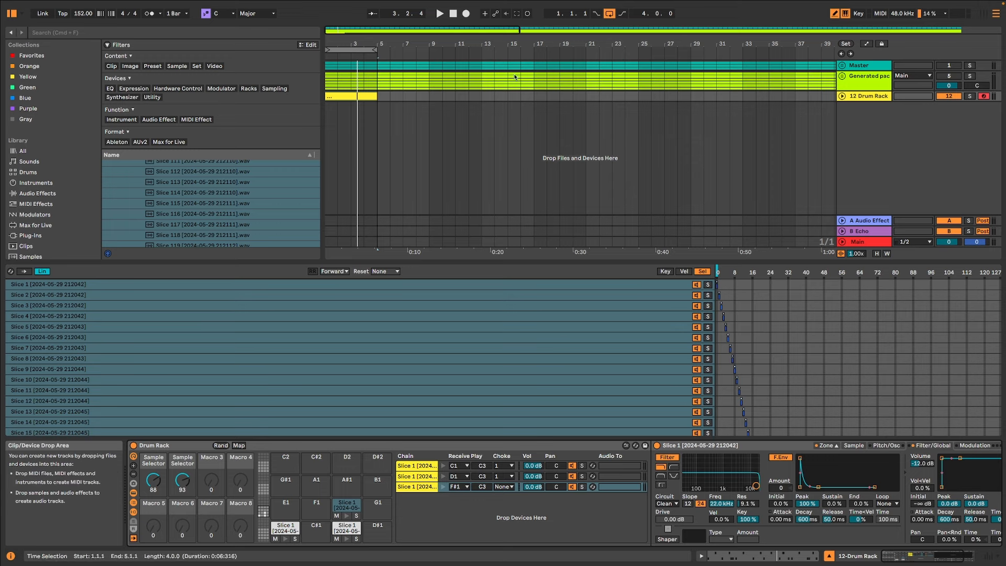
left_click_drag(977, 485, 953, 486)
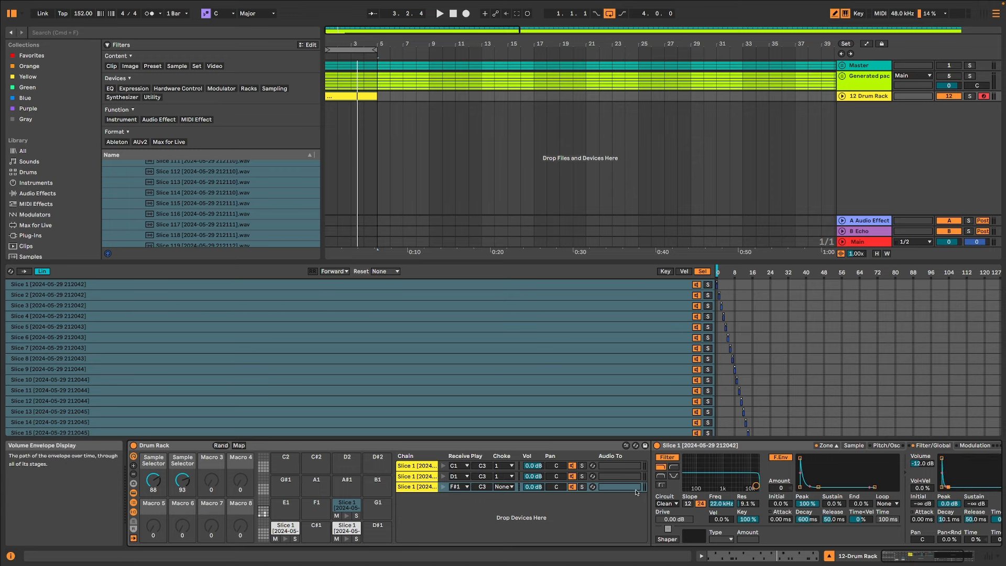
left_click(673, 466)
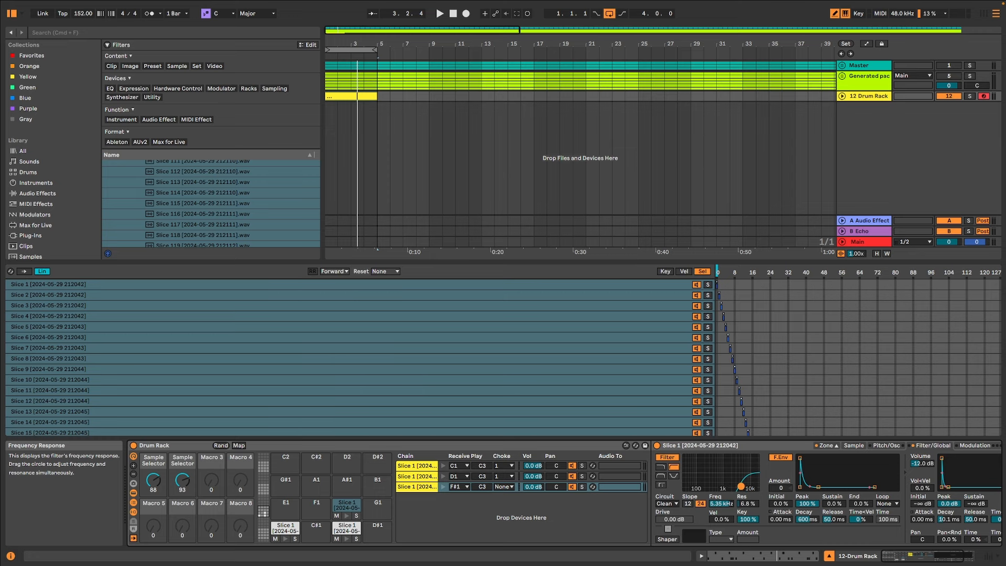
Step: Audition the drum pads and lengthen the F#1 sampler's volume decay to about 69.9 ms
key("f")
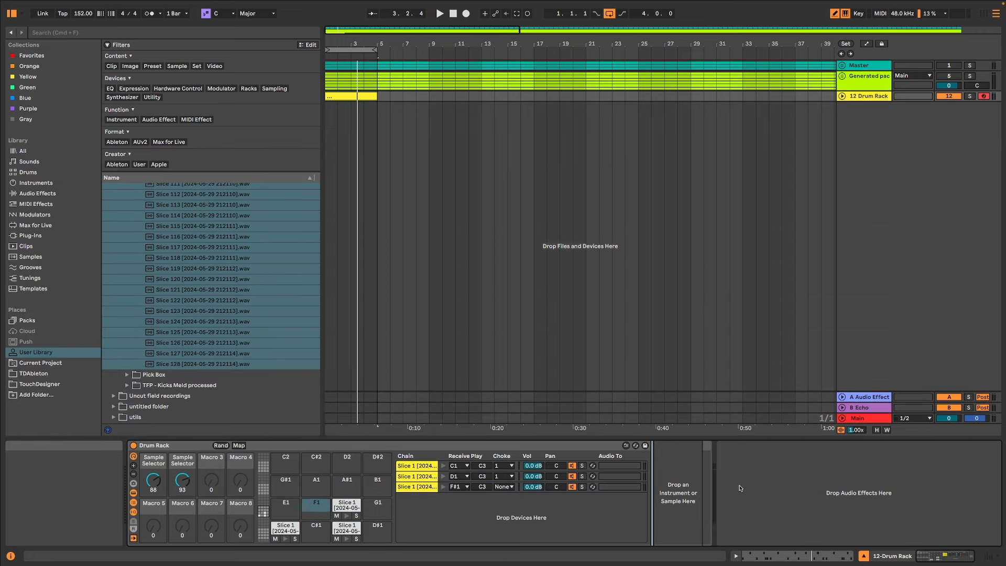
key("d")
key("f")
key("g")
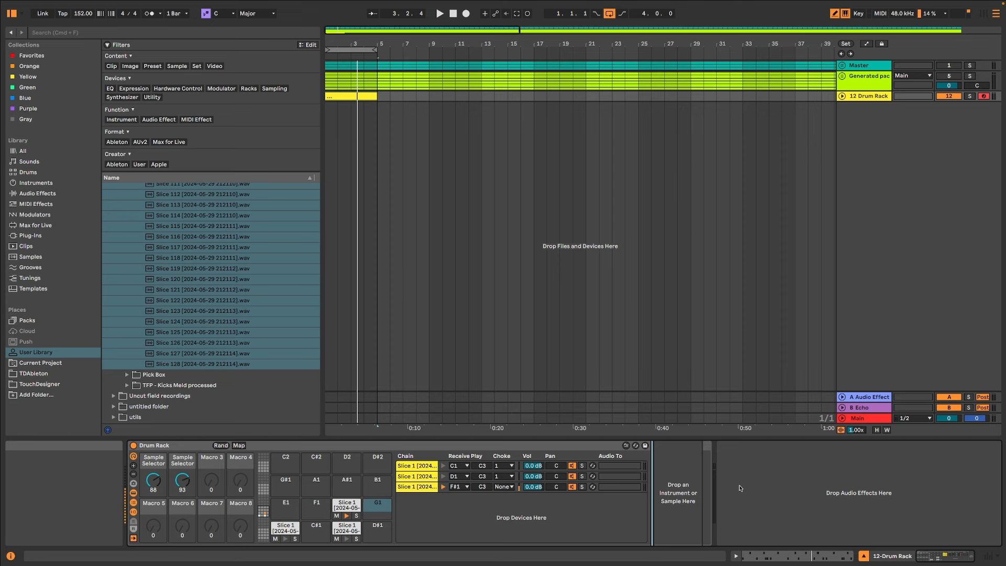
key("t")
left_click_drag(947, 486, 951, 486)
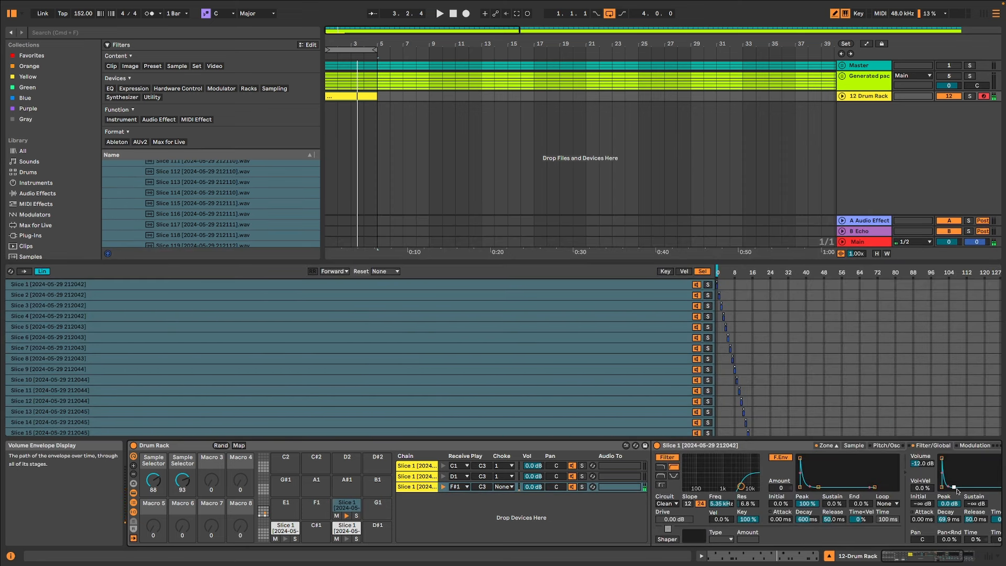
Step: Load the TFP - Expression Control-1 preset from the MIDI effects in front of the F#1 pad's sampler
left_click(36, 204)
left_click(149, 163)
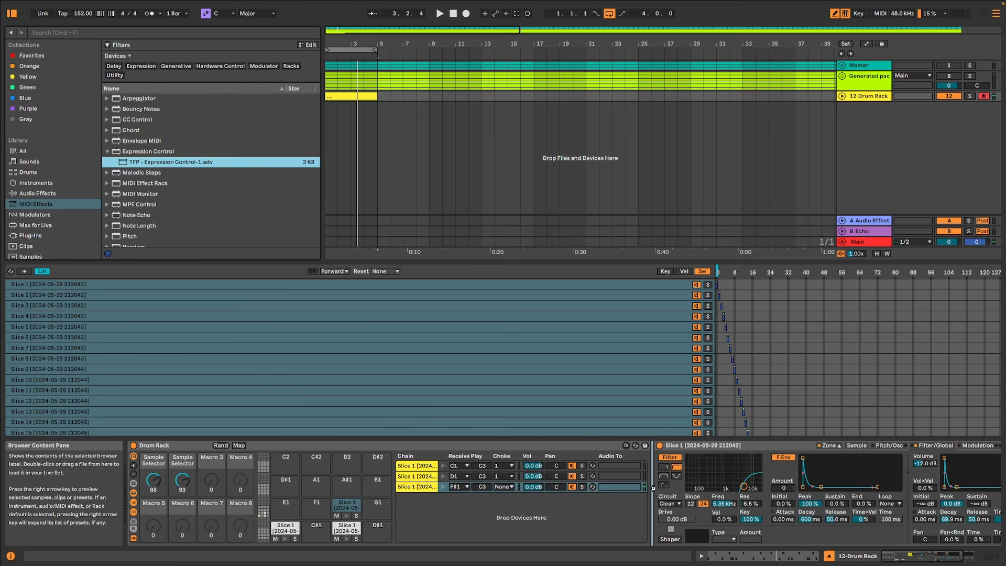
left_click_drag(652, 477, 654, 476)
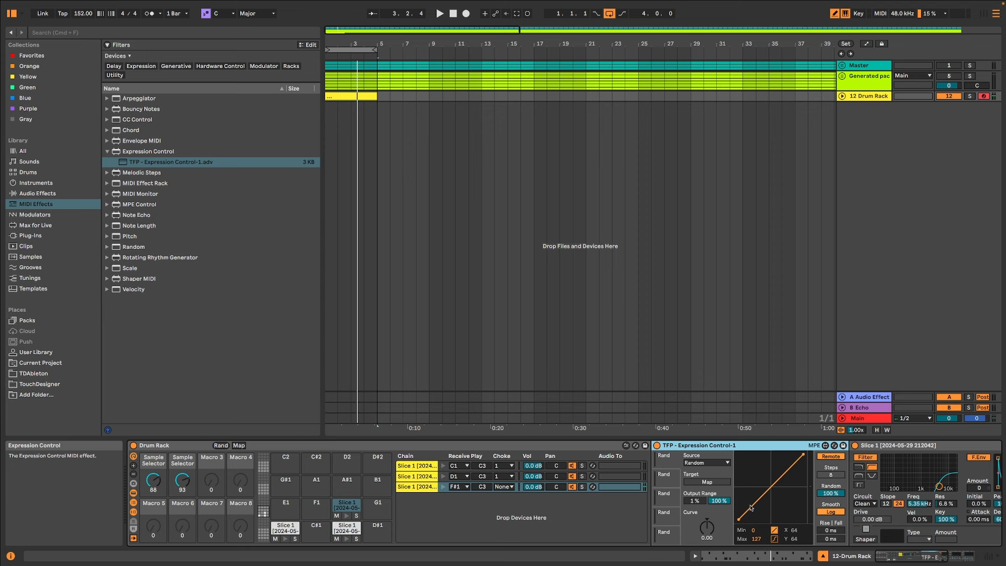
Step: Map the Expression Control's Random source to the sample selector of the F#1 pad's sampler
left_click(958, 560)
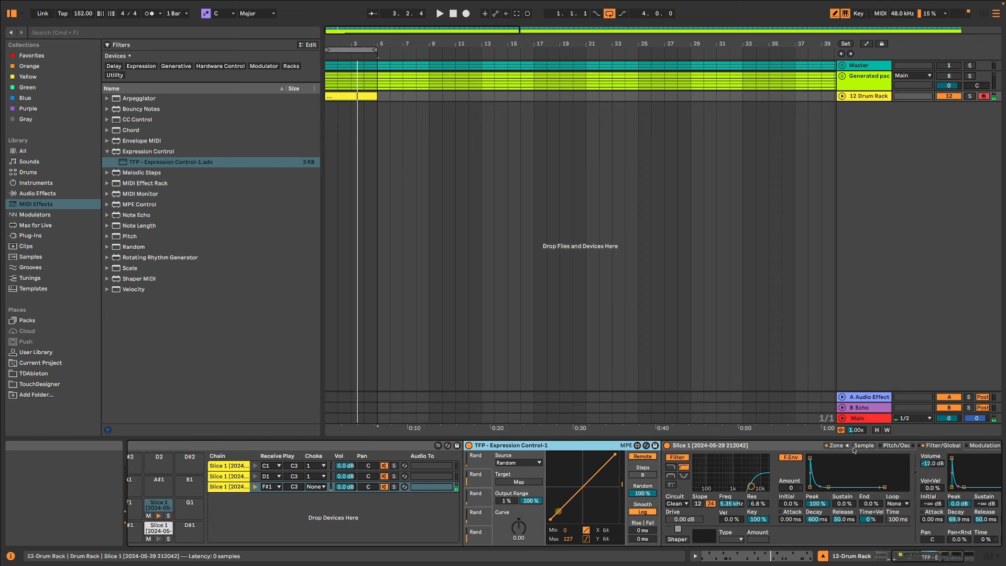
left_click(845, 446)
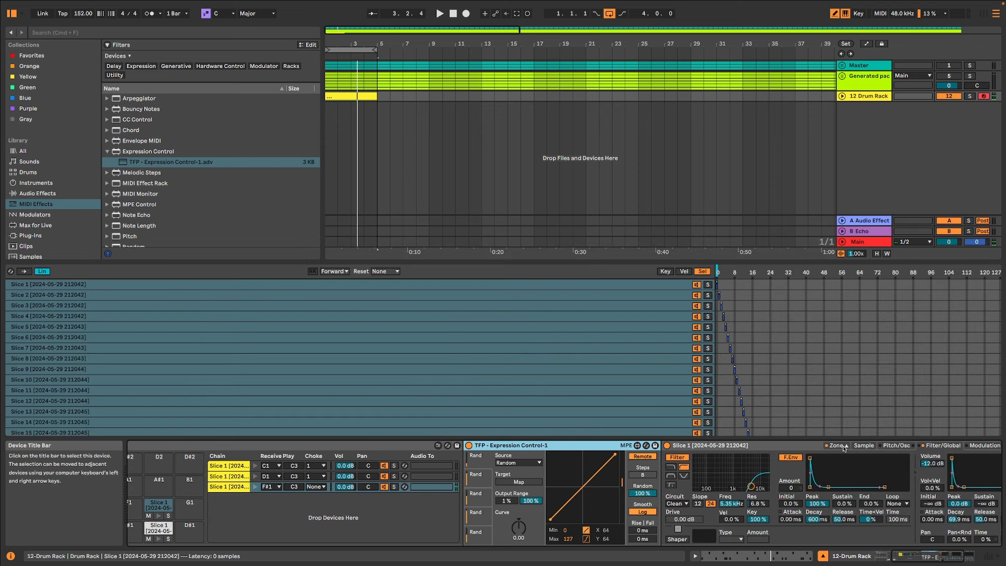
left_click(517, 482)
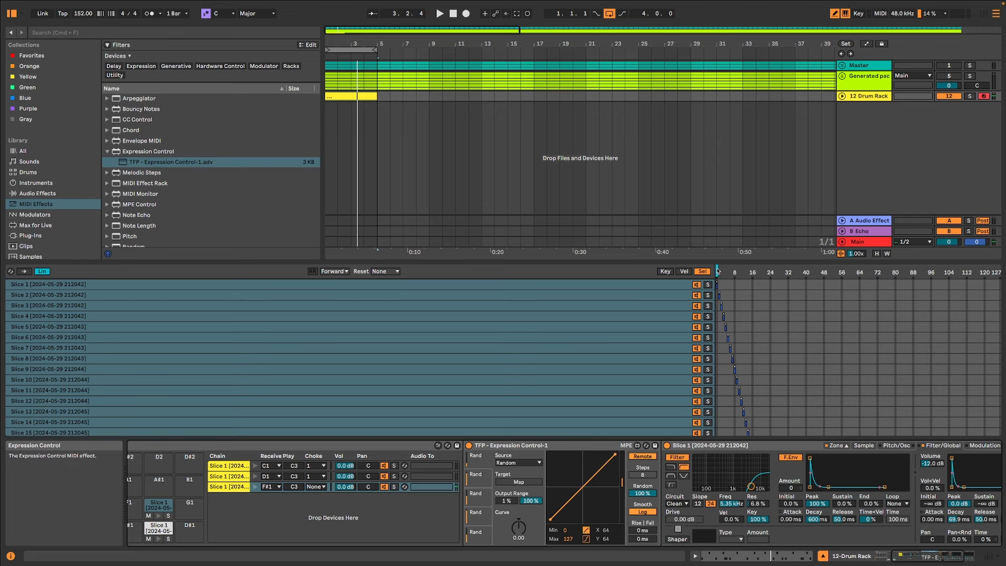
left_click(717, 271)
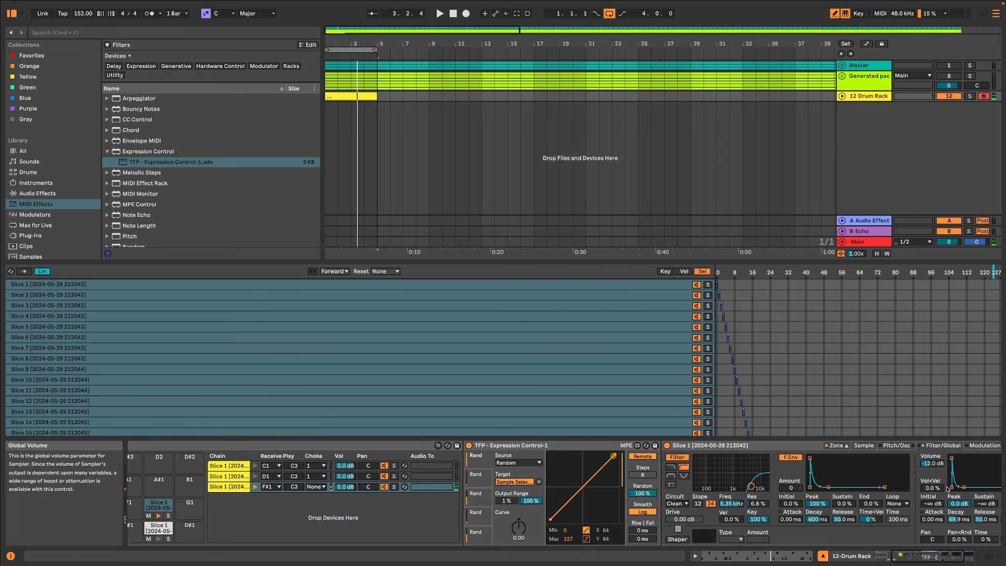
Step: Lengthen the F#1 sampler's volume envelope to a decay of about 397 ms and a release of about 1.04 s
left_click_drag(956, 486, 968, 486)
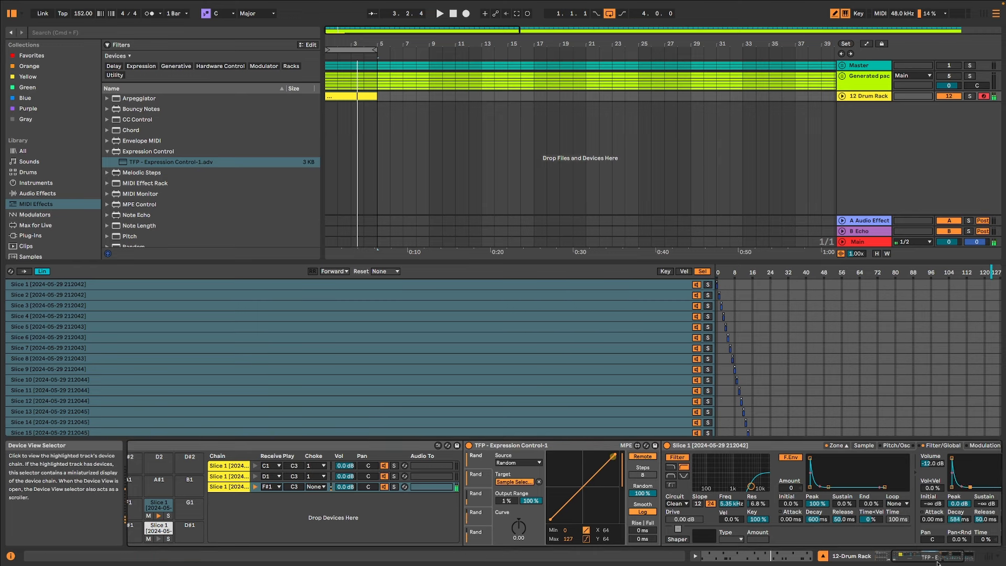
scroll(971, 487, "right", 3)
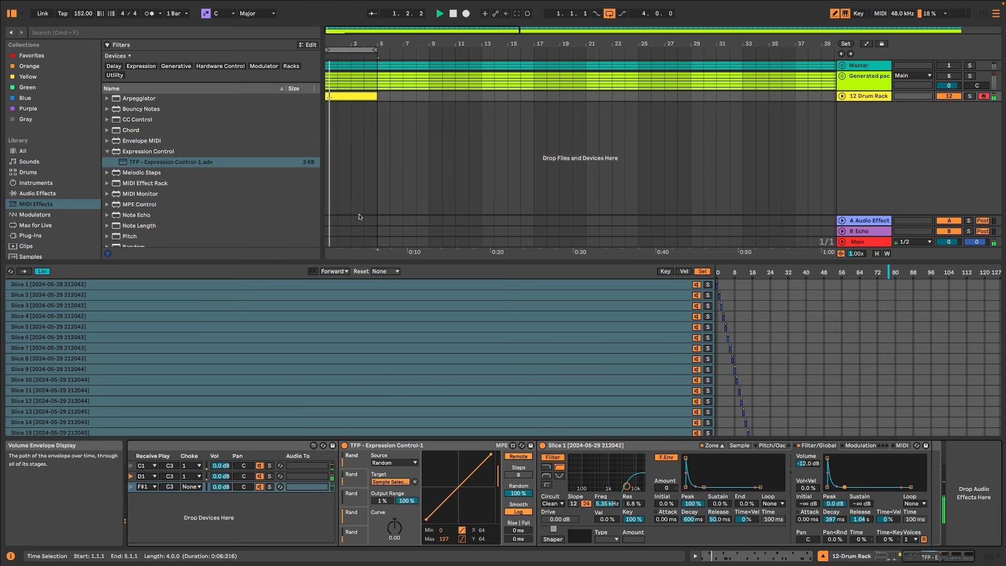
Step: Draw groups of 1/16 notes on the F#1 row of the drum clip, filling the gaps between the existing hits across all four bars
key("shift+Tab")
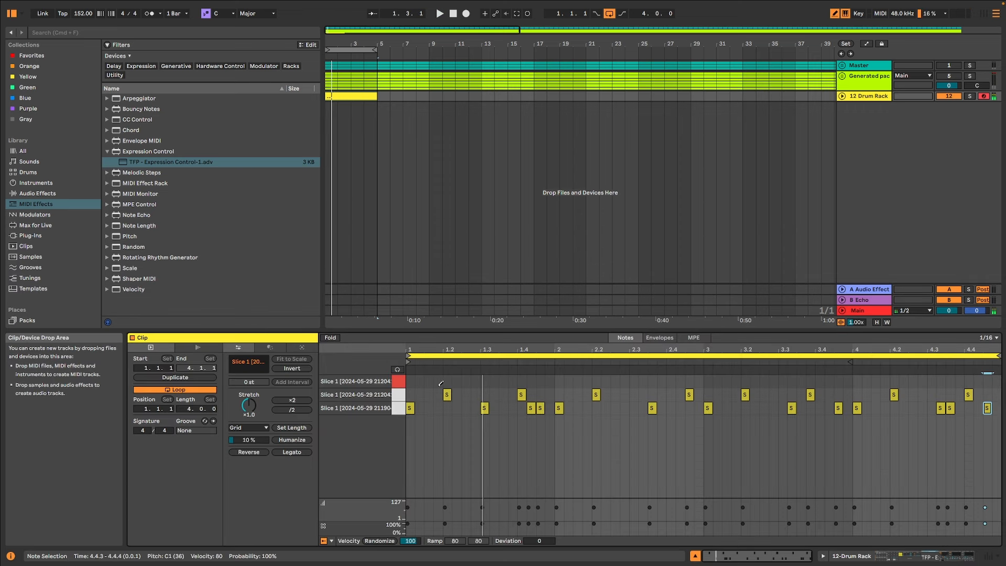
left_click_drag(420, 381, 433, 379)
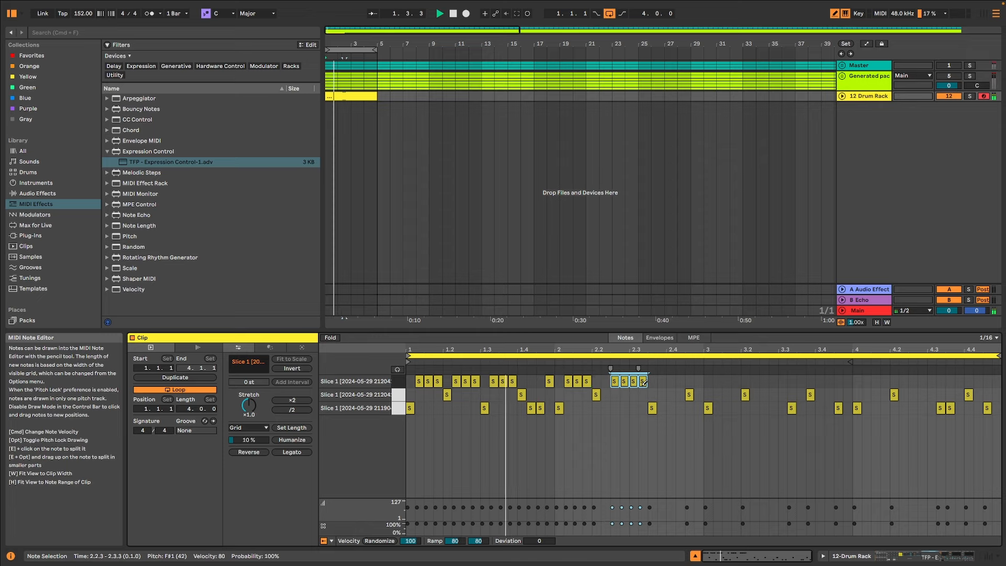
key("space")
left_click(661, 381)
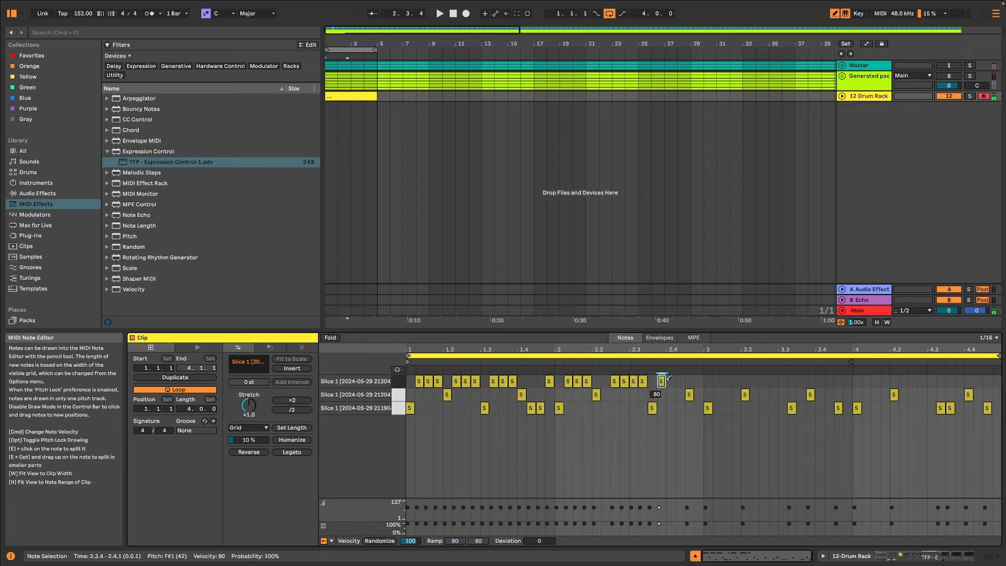
key("super+d")
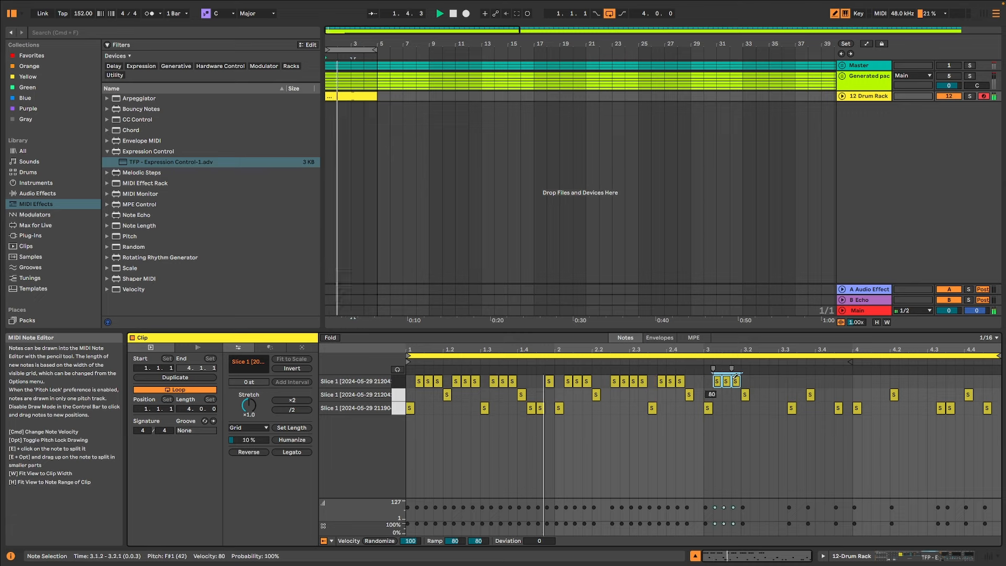
key("super+d")
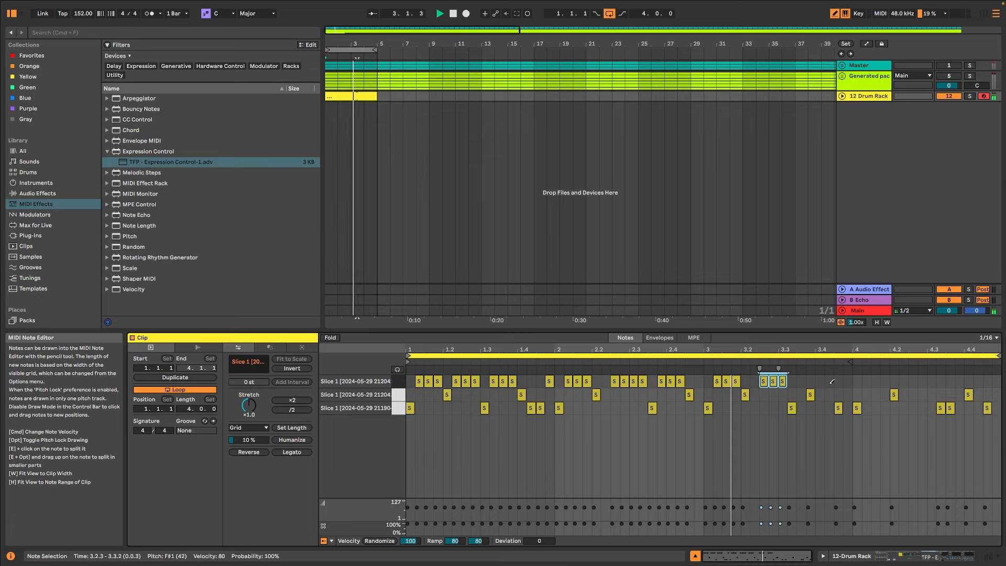
left_click_drag(817, 381, 931, 381)
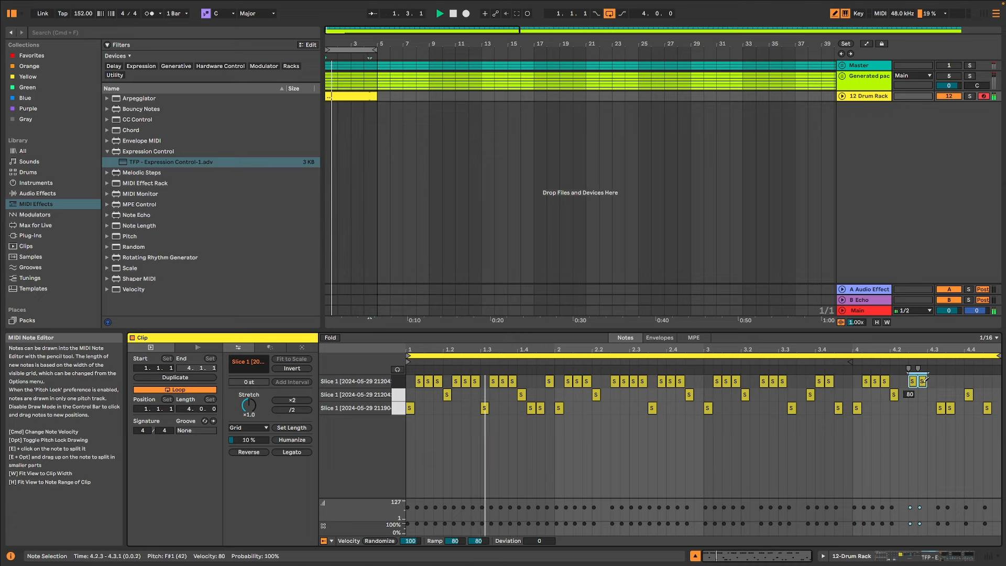
left_click(996, 381)
Step: Return to the drum rack's devices and select the D1 pad
left_click(958, 560)
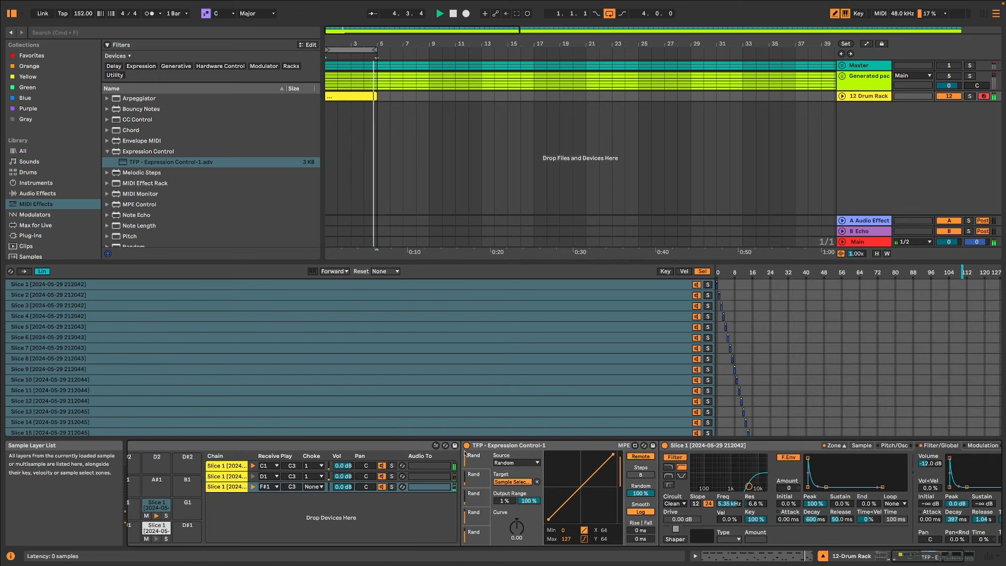
left_click(893, 562)
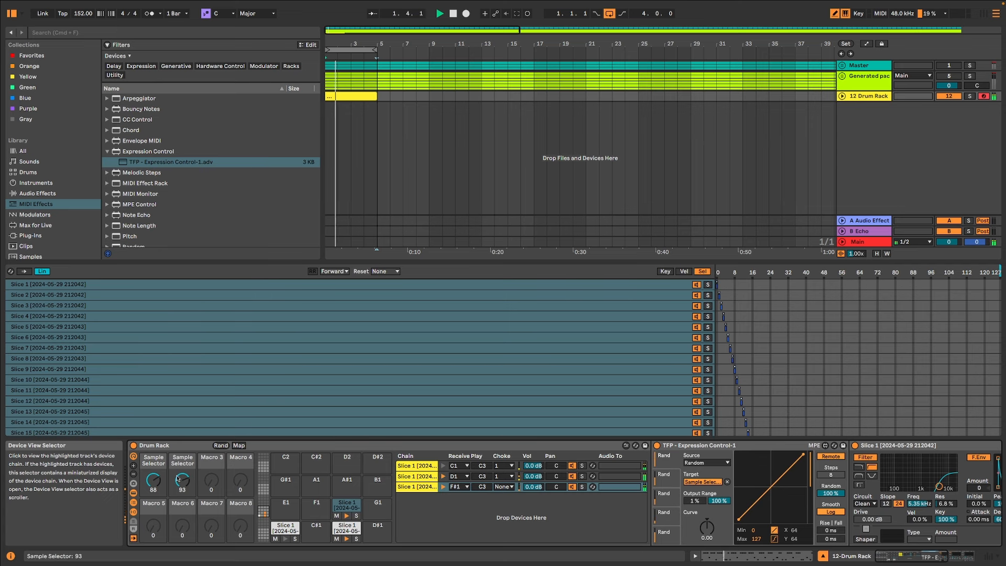
left_click(346, 530)
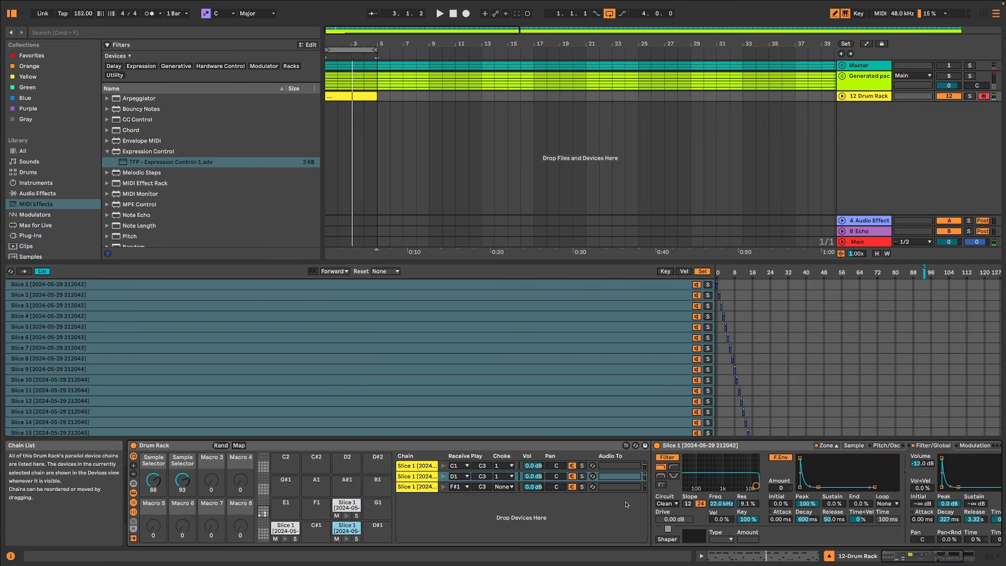
left_click(181, 162)
left_click_drag(554, 343, 656, 480)
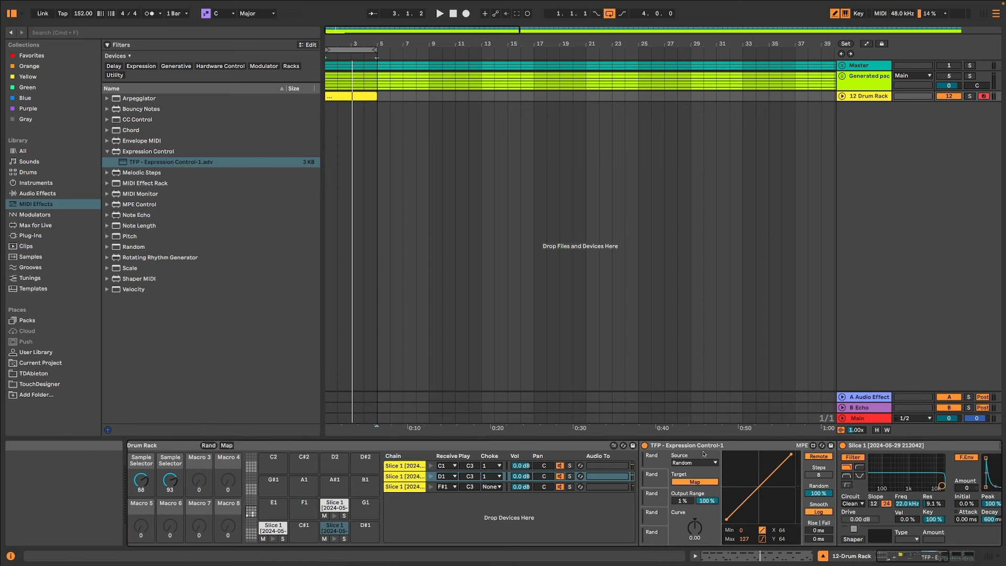
left_click(683, 446)
key("Delete")
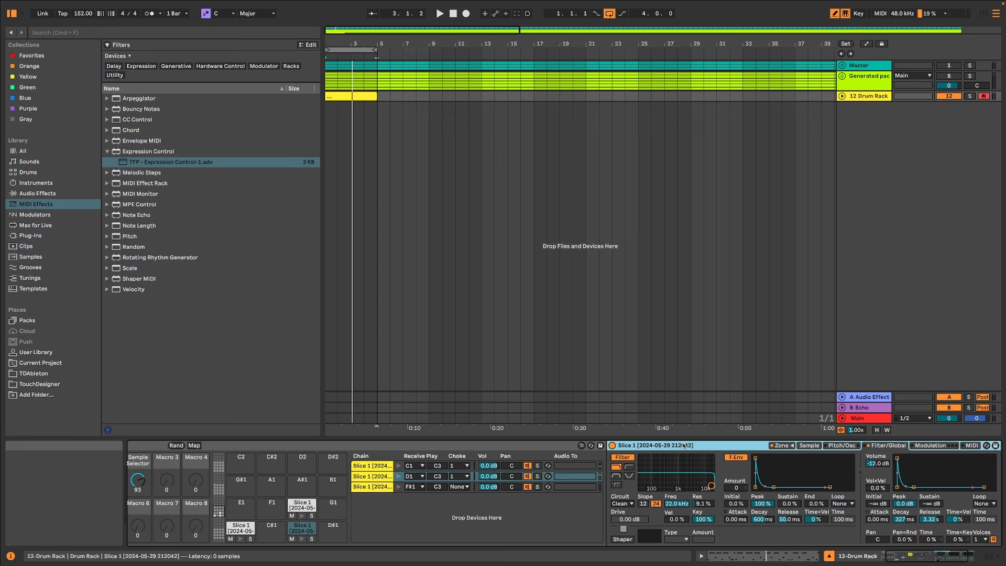
Step: Inspect the drum clip and the modulation options of the second Sample Selector macro
double_click(351, 96)
left_click(956, 555)
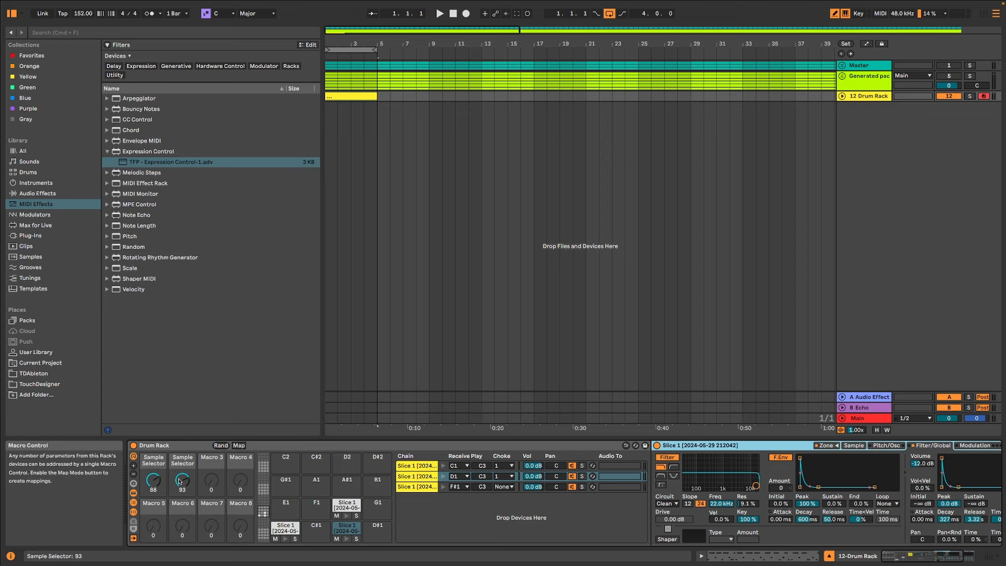
right_click(180, 480)
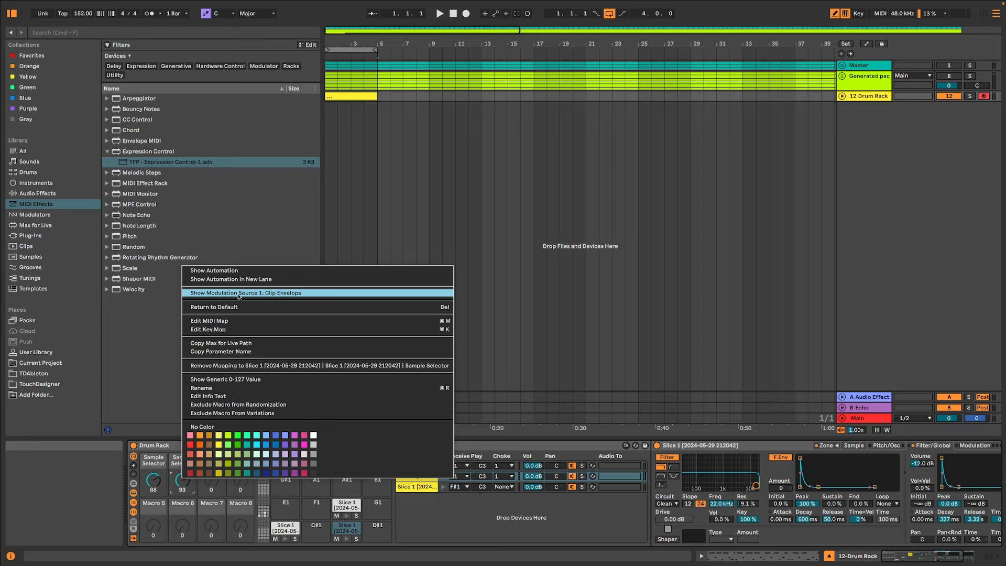
left_click(180, 340)
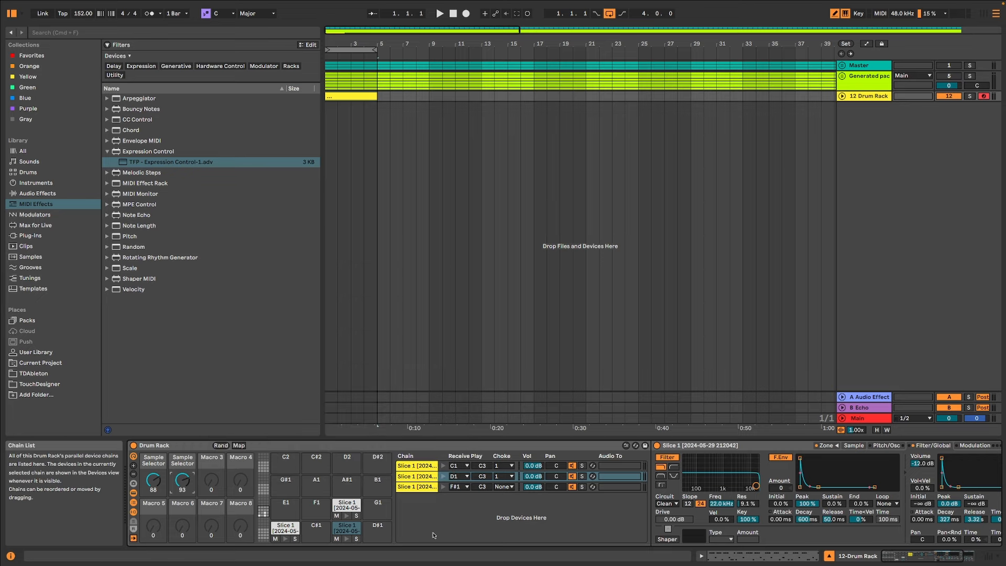
Step: Load TFP - Expression Control-1 before the D1 pad's sampler and map its Random source to the second Sample Selector macro
left_click(165, 163)
left_click_drag(652, 498, 653, 498)
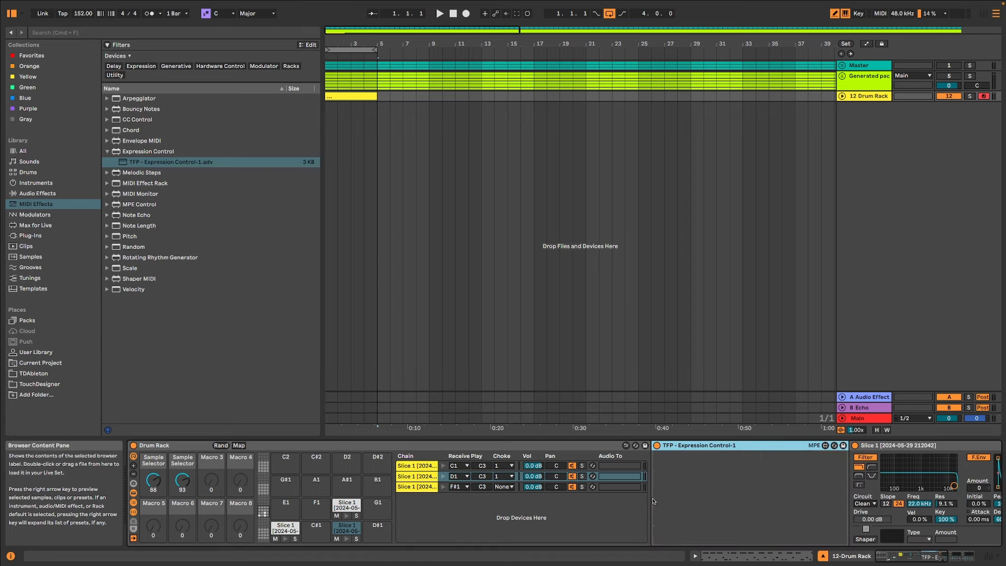
left_click(702, 483)
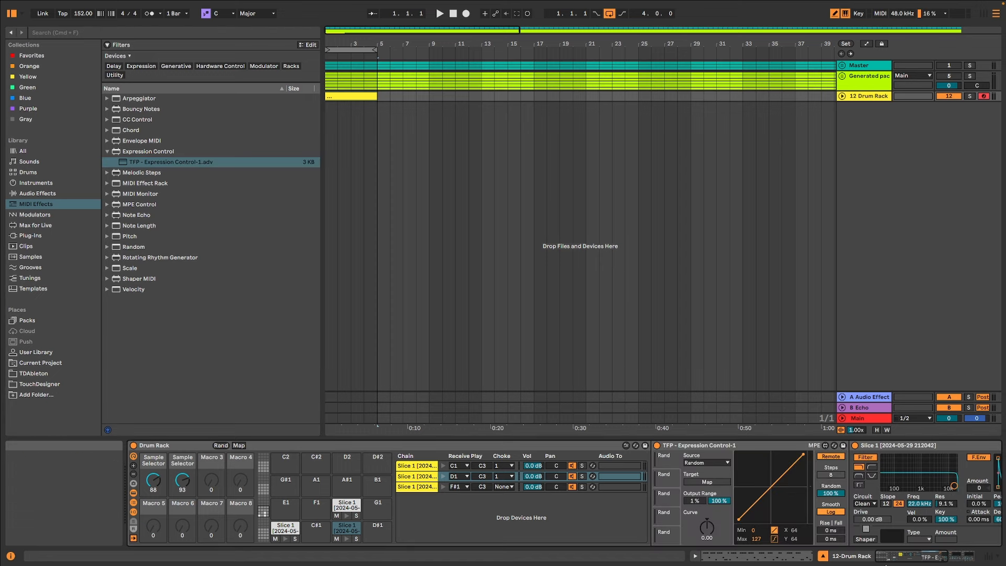
left_click_drag(918, 559, 837, 548)
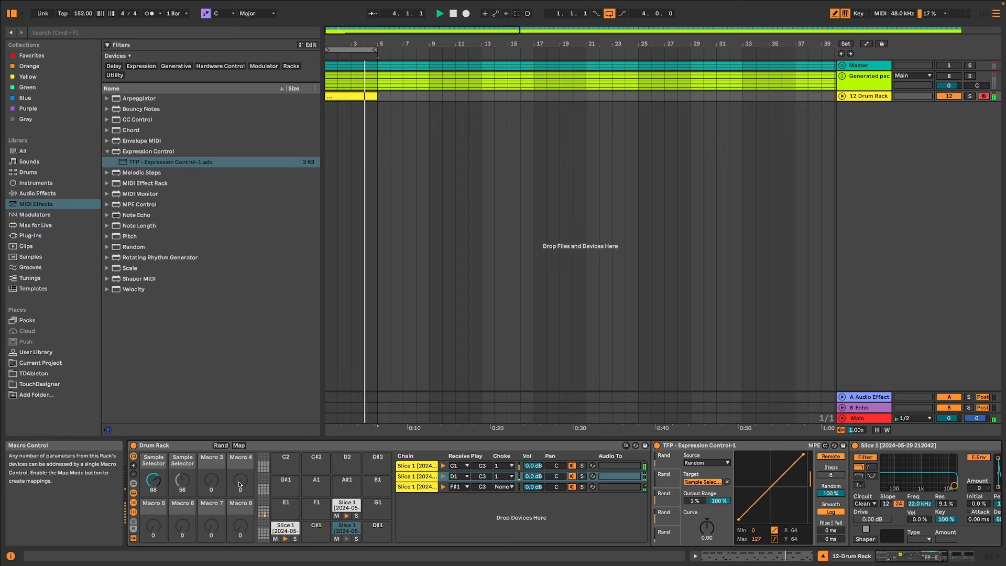
left_click_drag(888, 558, 922, 558)
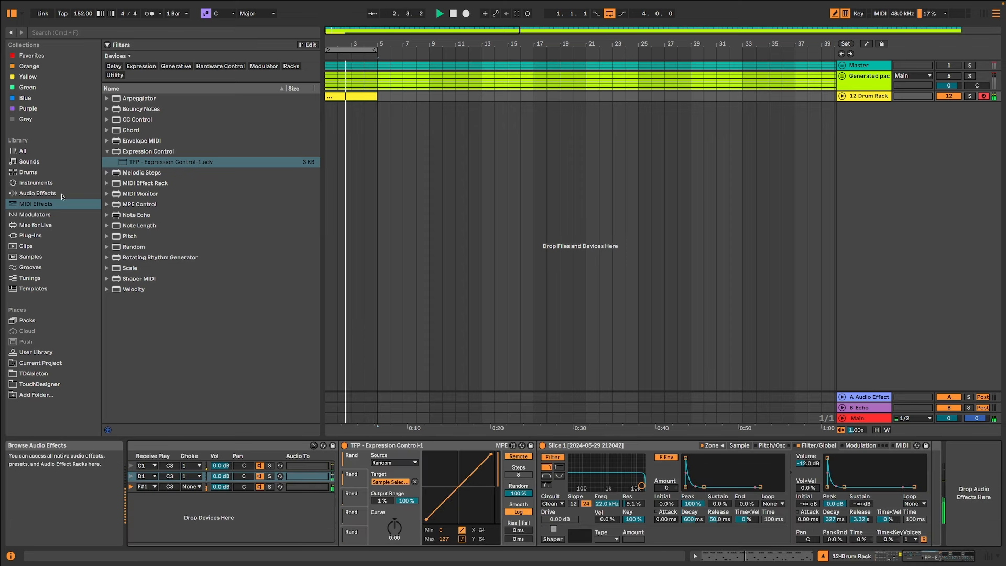
left_click_drag(928, 557, 891, 557)
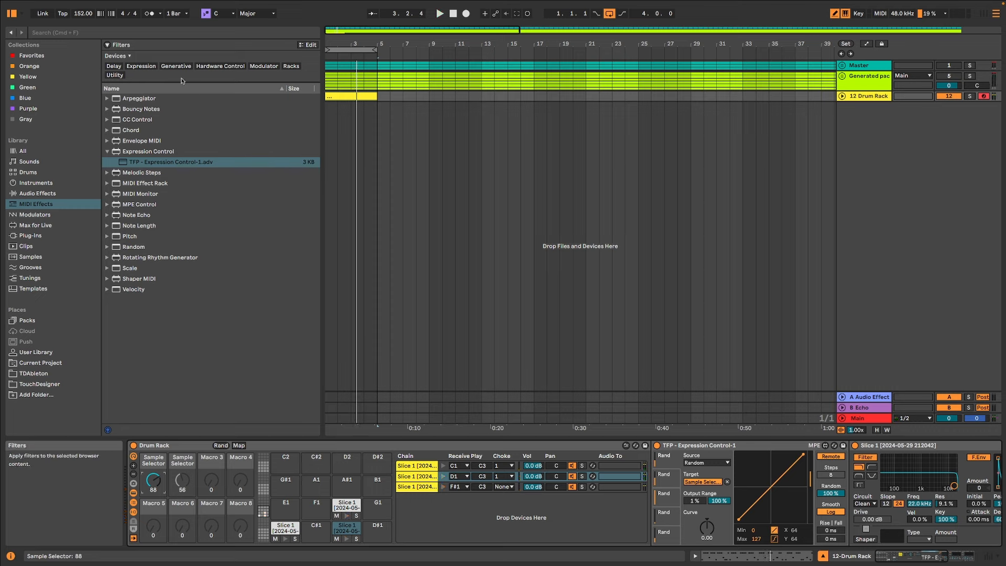
Step: Load the OTT preset of Multiband Dynamics after the drum rack and play the beat
left_click(39, 192)
left_click(220, 66)
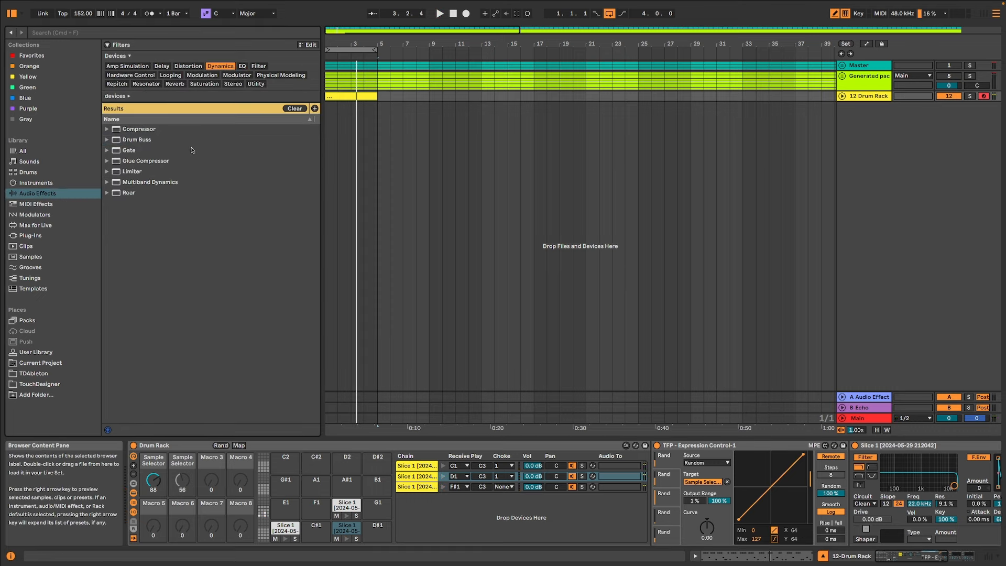
left_click(106, 182)
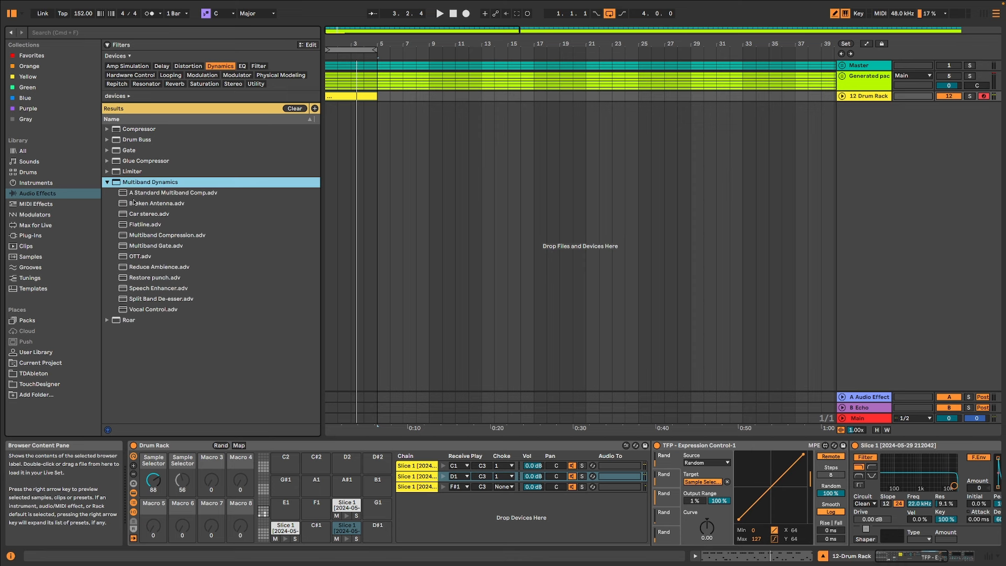
double_click(158, 257)
key("space")
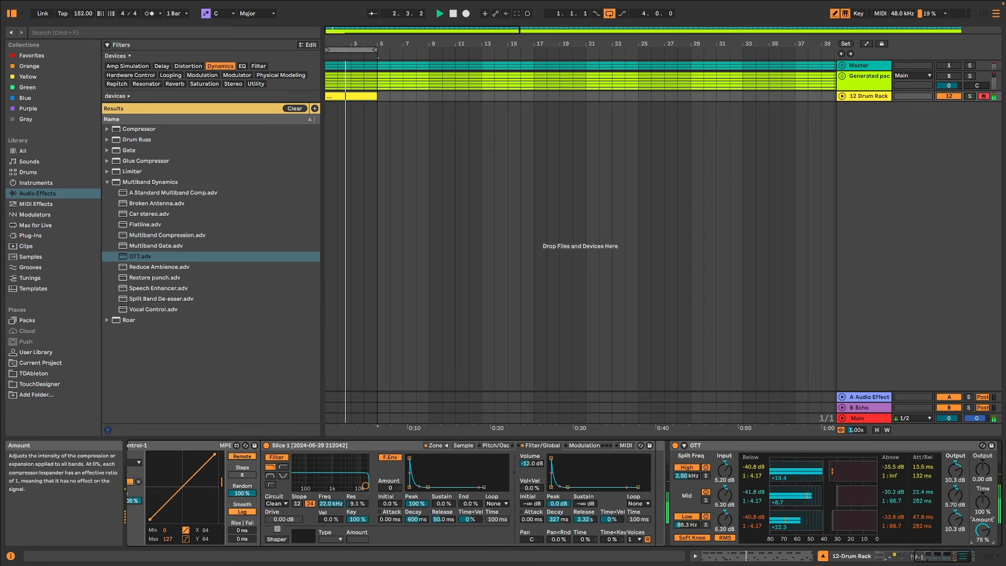
Step: Select the C1 pad and insert the Roar distortion effect after its sampler, inside the pad's chain
left_click_drag(950, 557, 907, 564)
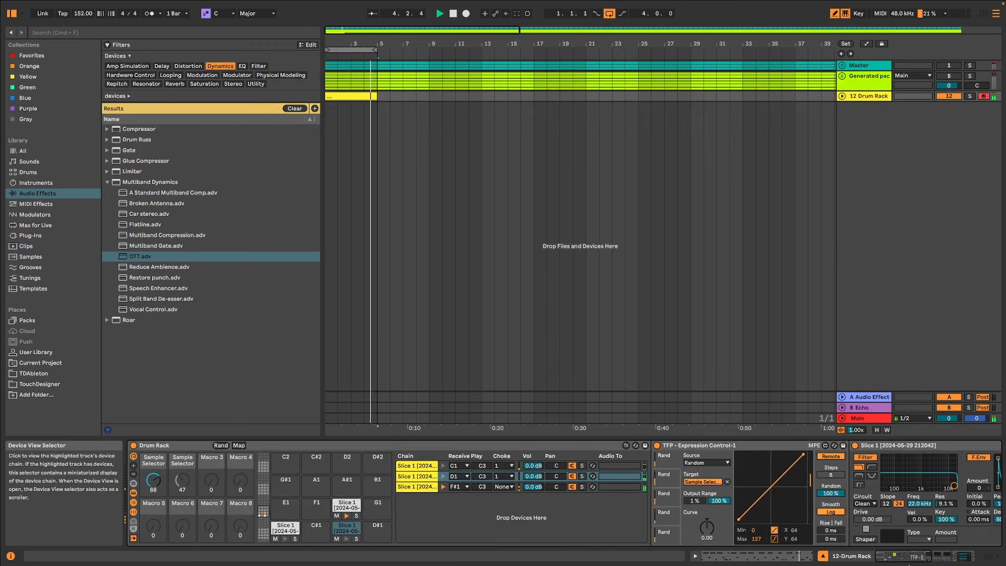
left_click(285, 528)
key("space")
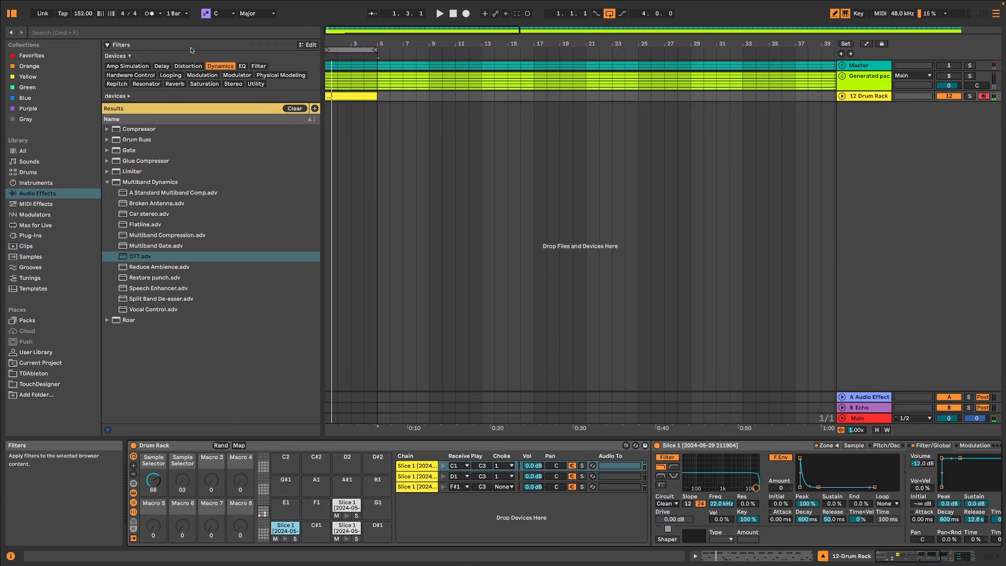
left_click(186, 66)
left_click(128, 162)
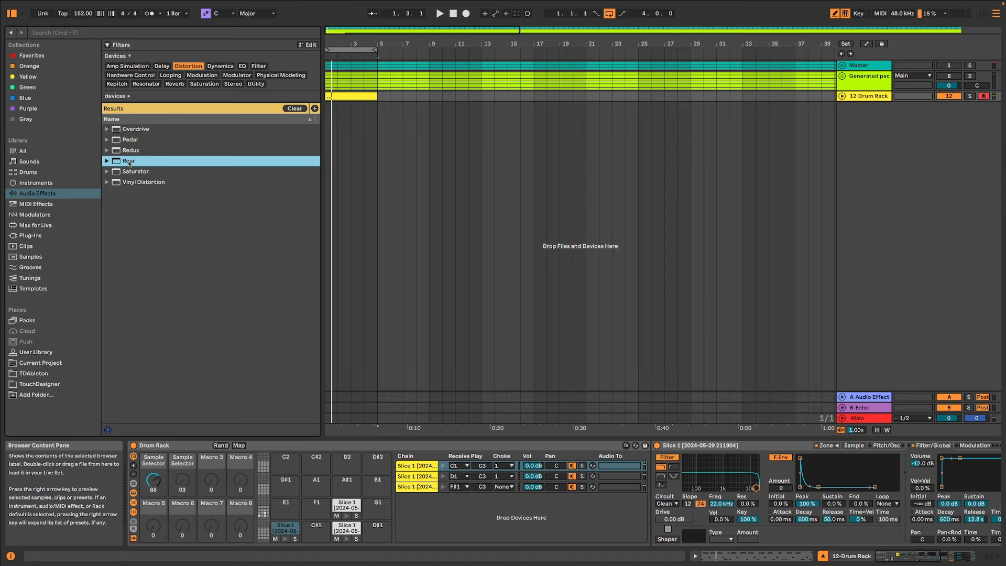
left_click_drag(129, 163, 642, 477)
left_click_drag(850, 490, 836, 475)
left_click_drag(931, 556, 958, 553)
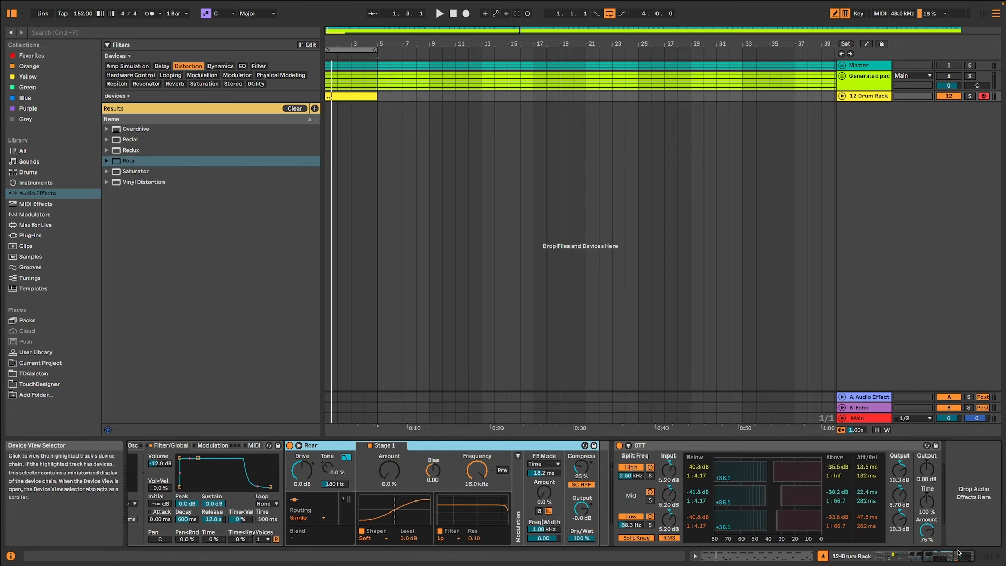
Step: During playback, set Roar's shaper amount to 48%, feedback time to 1.99 ms and feedback amount to 26%
key("space")
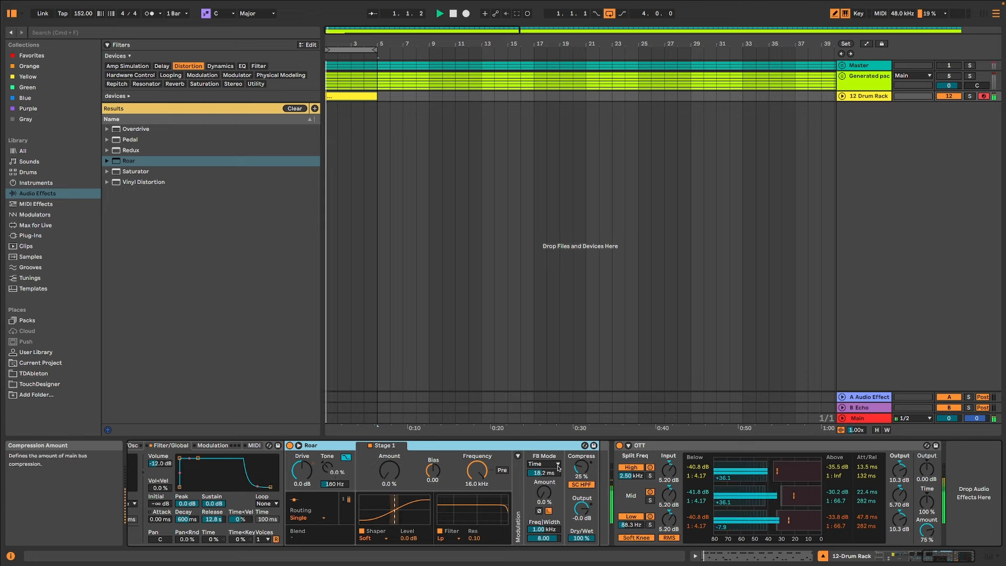
left_click_drag(389, 470, 389, 420)
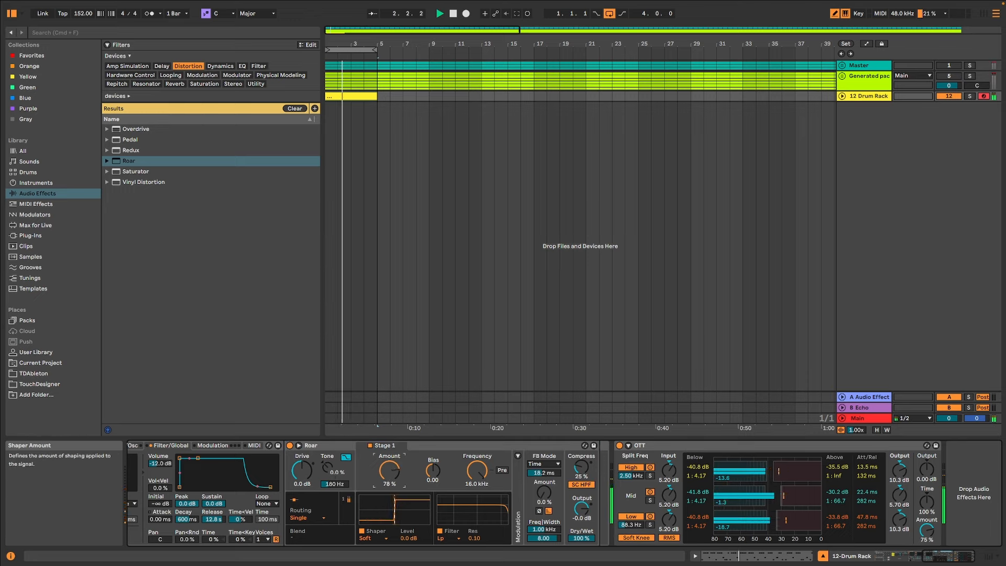
mouse_move(544, 492)
left_mouse_down()
mouse_move(544, 462)
mouse_move(543, 502)
left_mouse_up()
key("space")
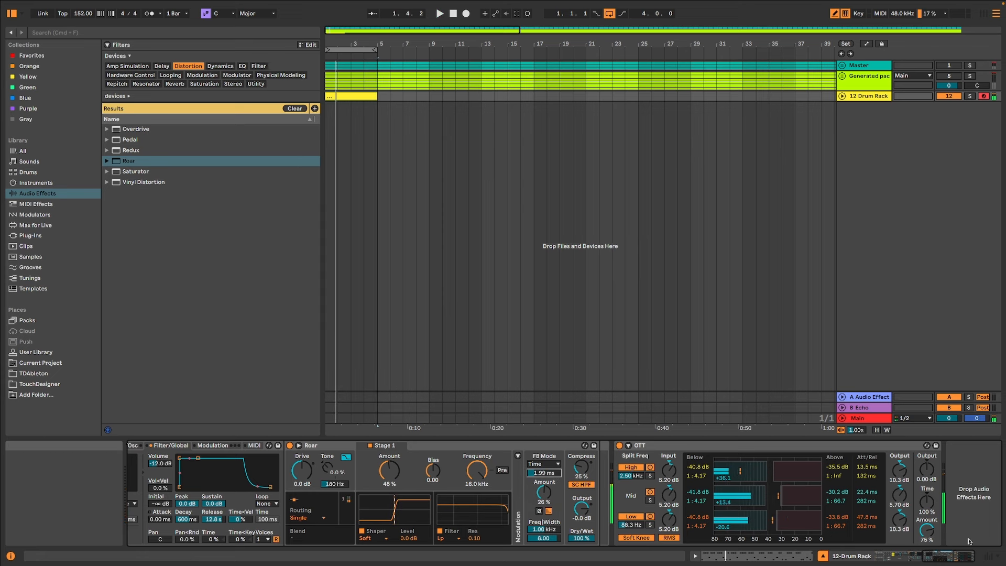
Step: Load TFP - Expression Control-1 before the C1 pad's sampler and map its Random sources to Roar's feedback amount and feedback time
scroll(544, 476, "left", 10)
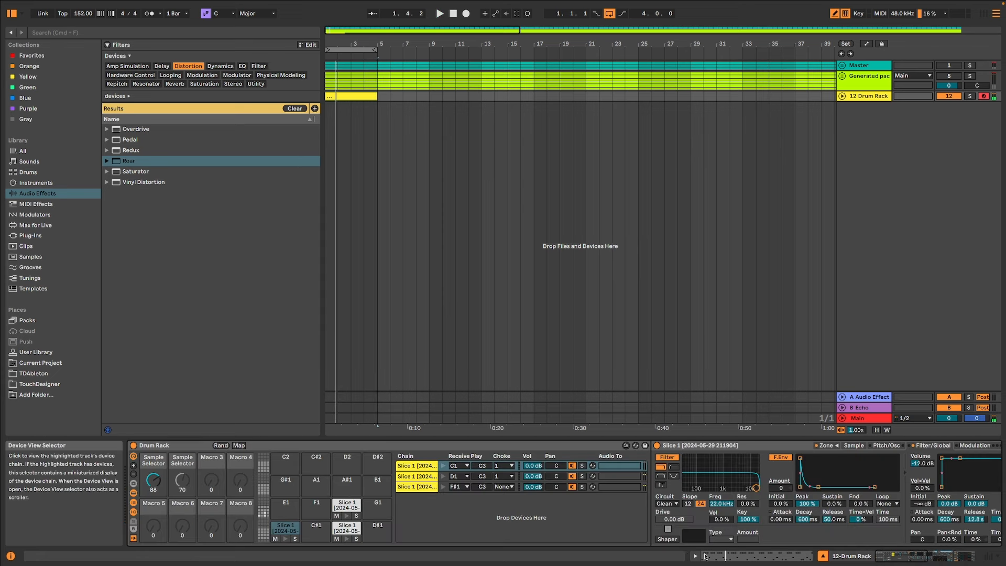
left_click(50, 205)
mouse_move(152, 162)
left_mouse_down()
mouse_move(743, 382)
mouse_move(652, 458)
left_mouse_up()
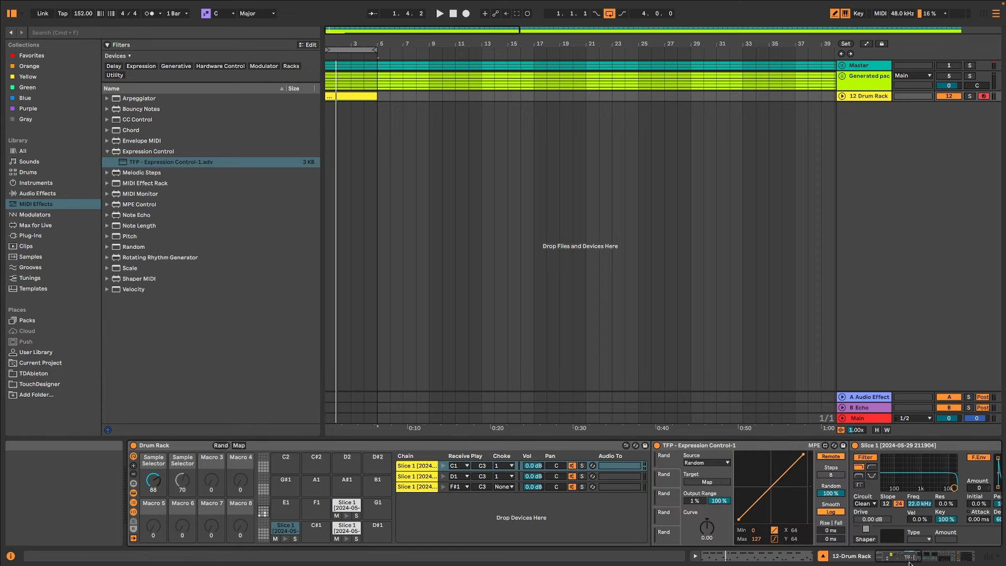
left_click(917, 559)
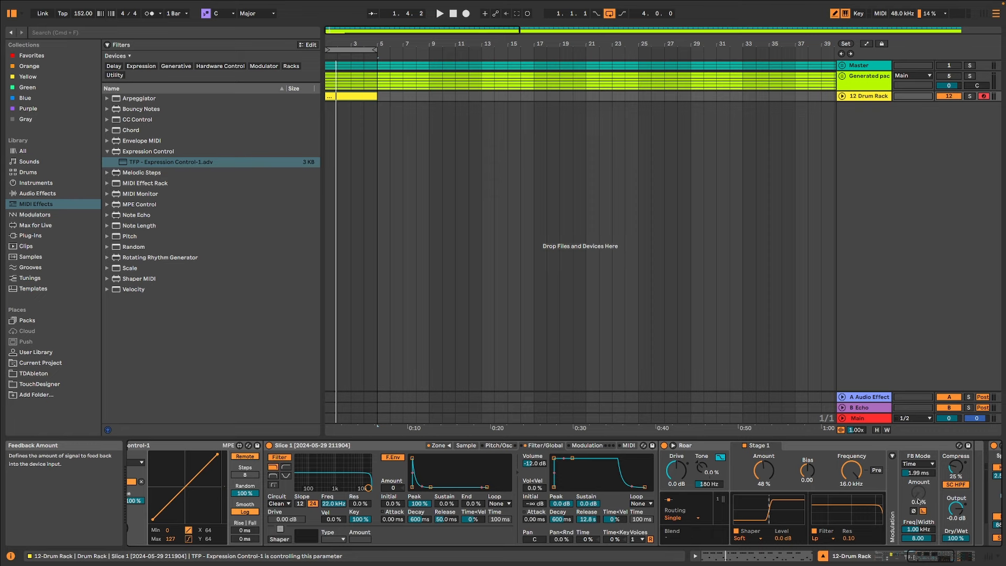
left_click(945, 556)
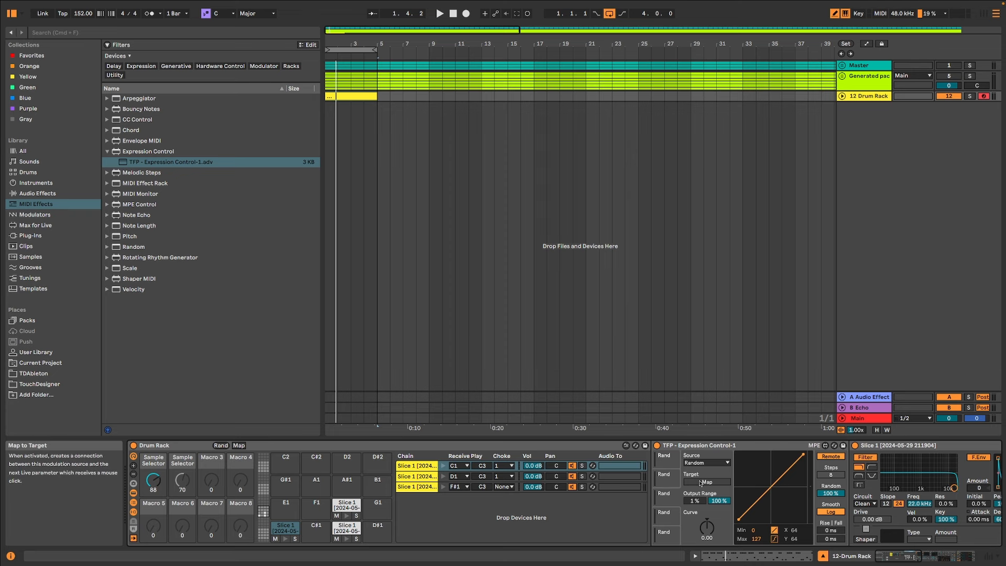
scroll(882, 540, "right", 10)
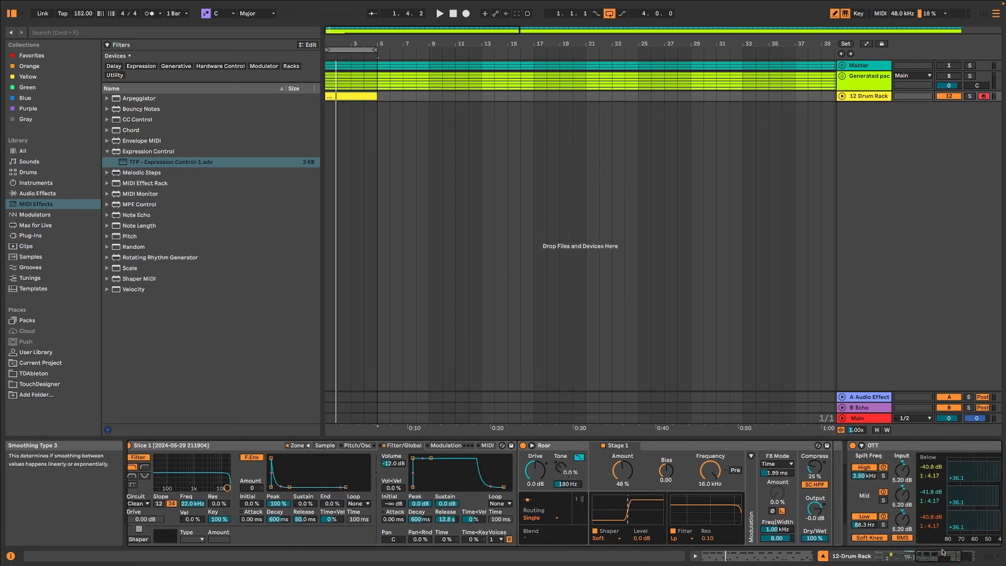
Step: While playing the beat, limit the random modulation's maximum to 73 for Roar's feedback time and 66 for its feedback amount
key("space")
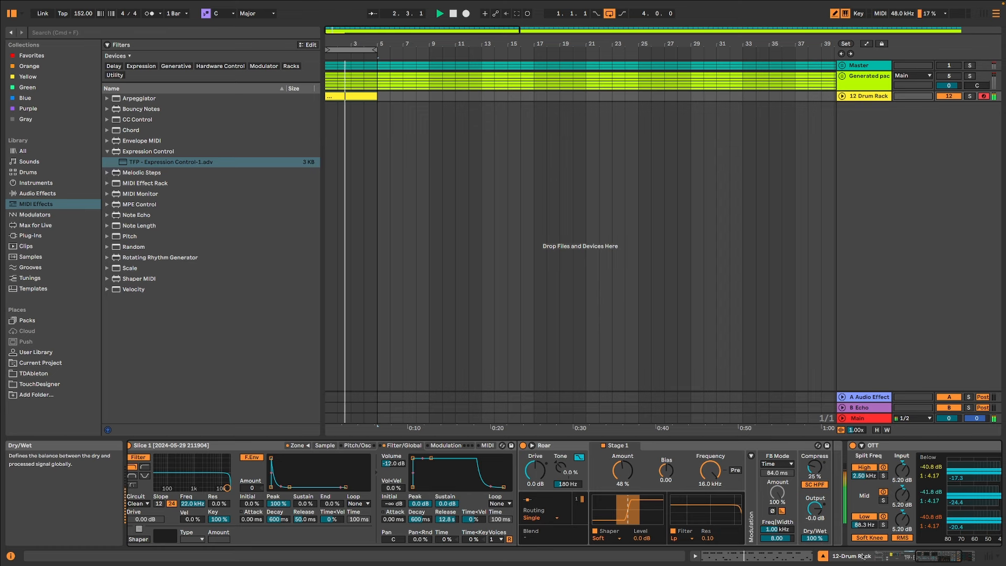
left_click_drag(956, 563, 933, 560)
key("space")
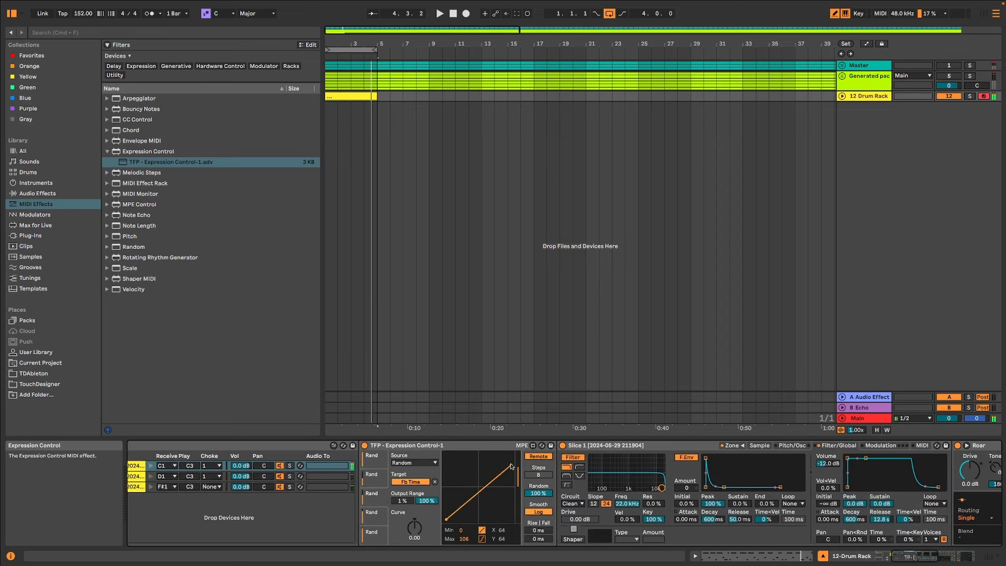
key("space")
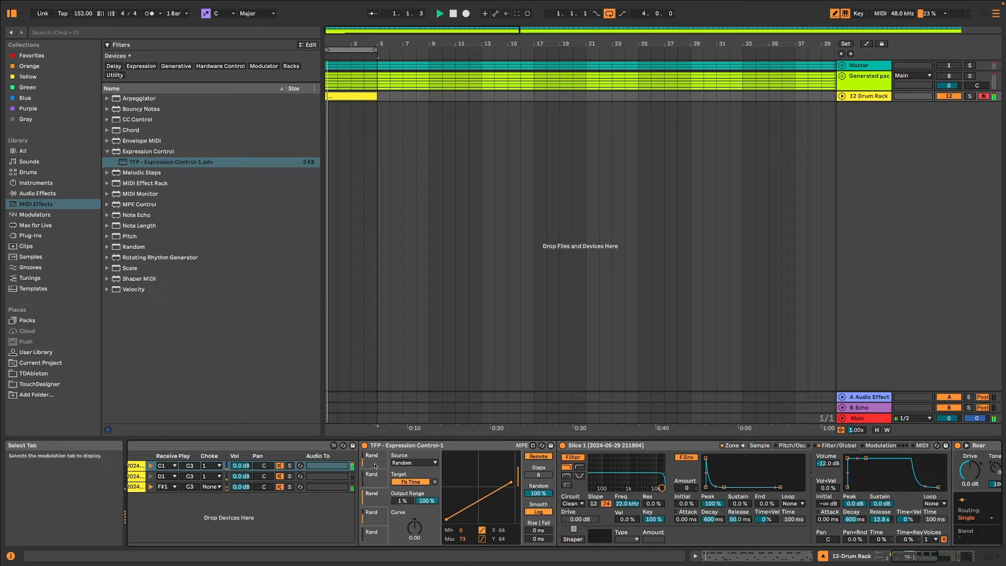
left_click(373, 459)
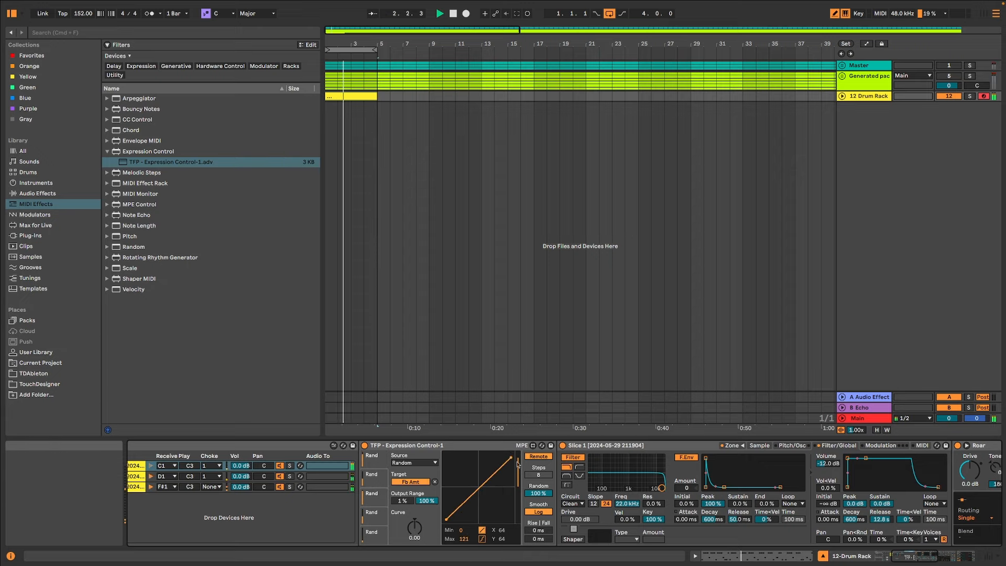
left_click_drag(518, 464, 534, 489)
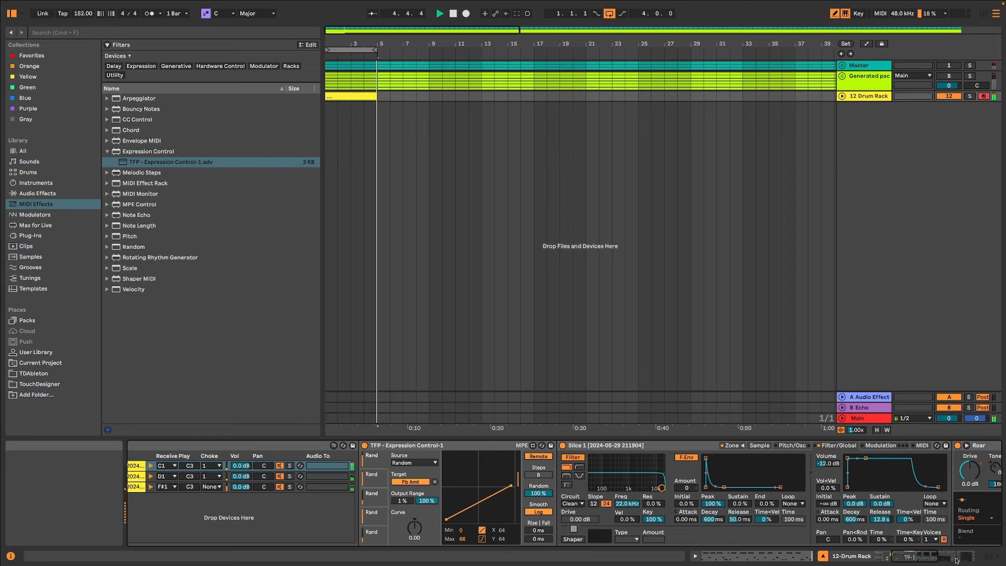
left_click_drag(921, 559, 947, 563)
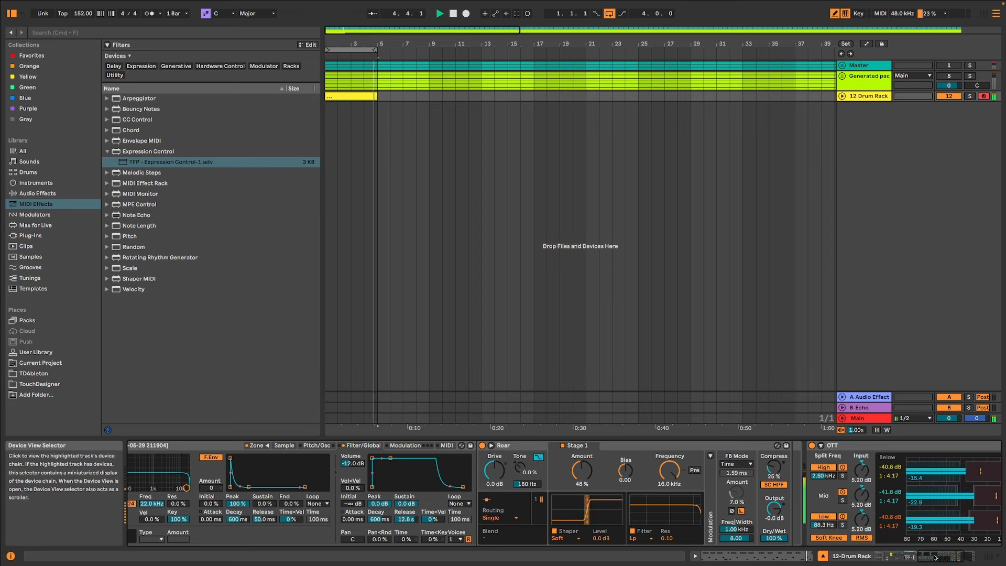
left_click_drag(935, 558, 947, 560)
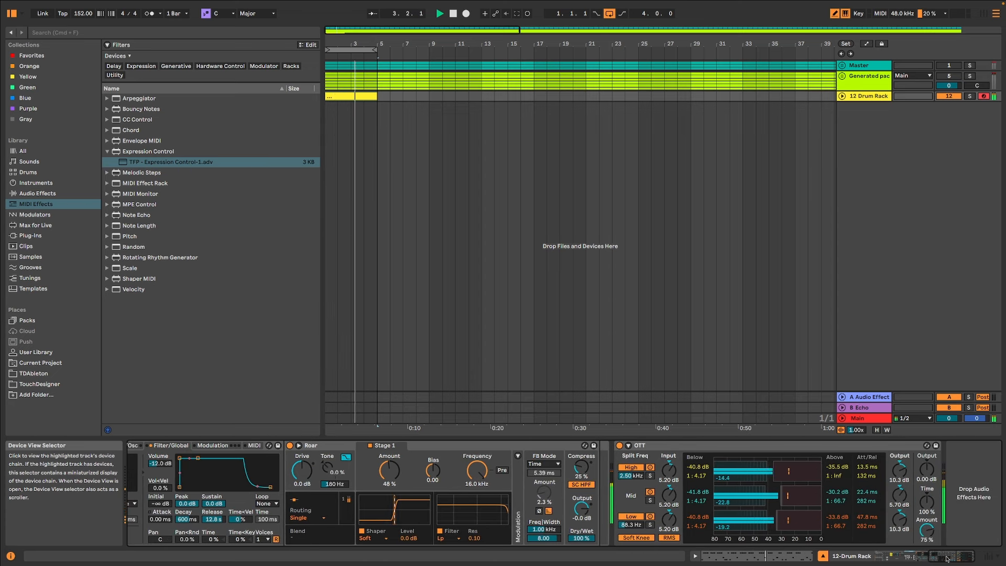
left_click_drag(948, 559, 913, 562)
key("space")
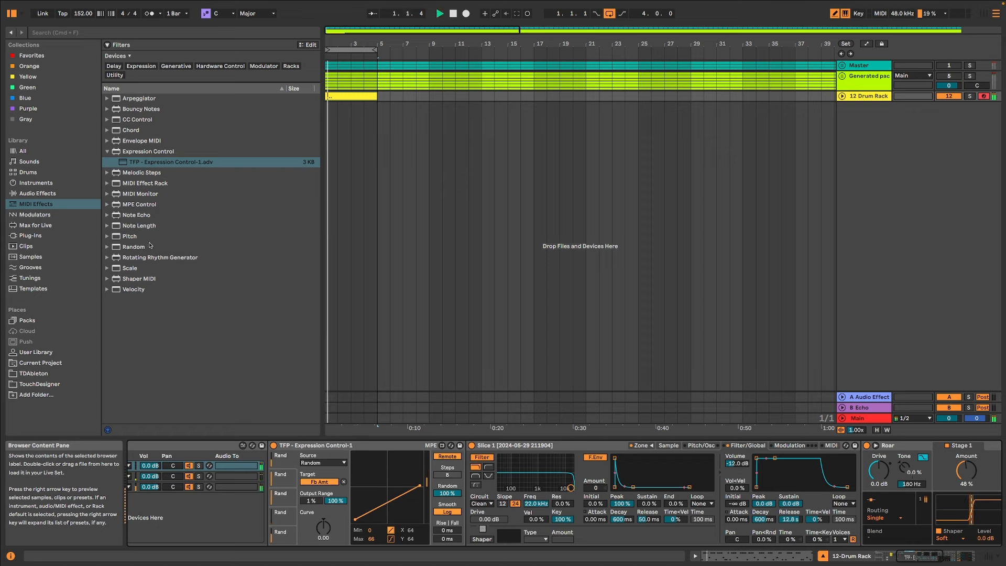
Step: Insert the Reverb audio effect after Roar in the C1 pad's chain
left_click(36, 193)
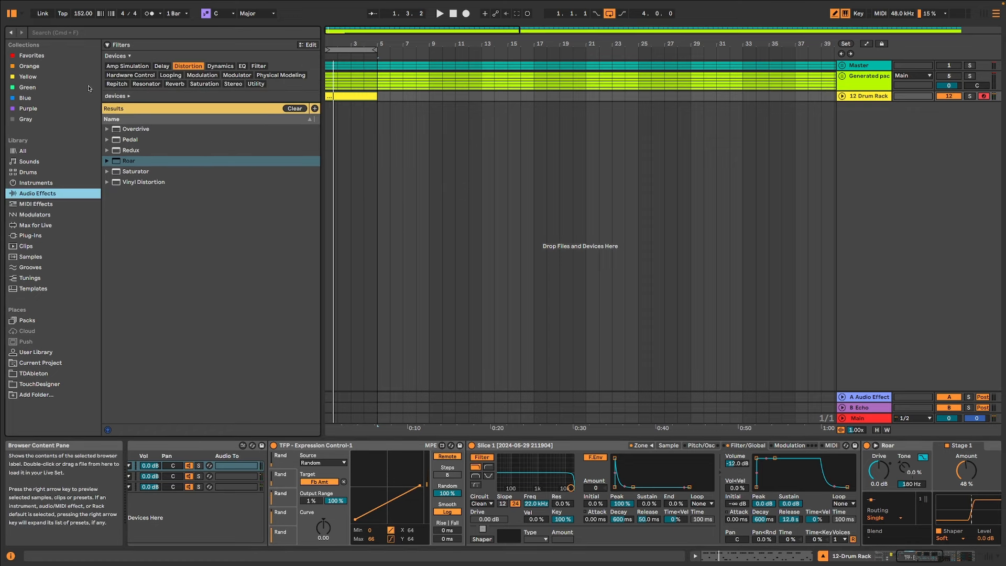
left_click(174, 83)
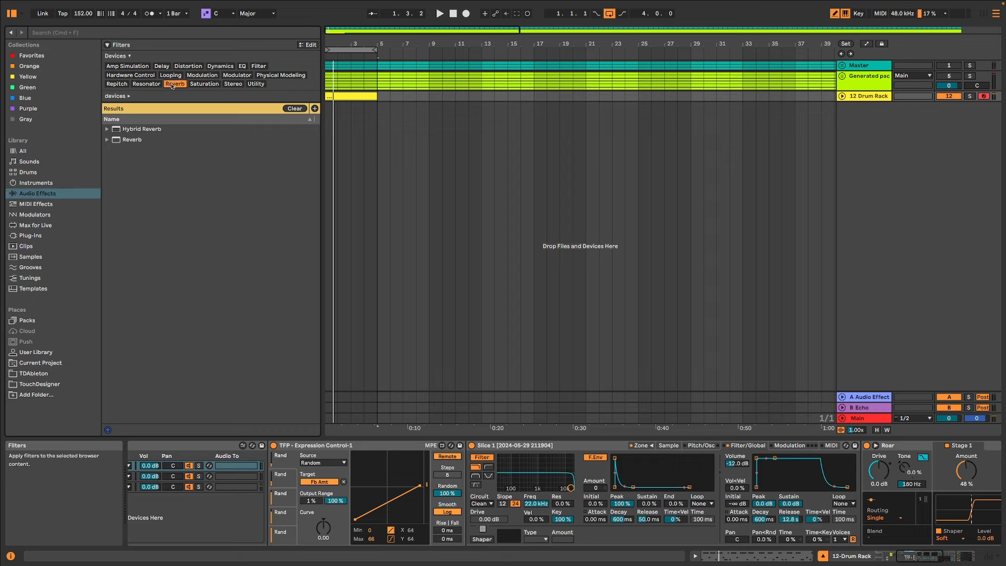
left_click(115, 140)
scroll(992, 475, "right", 10)
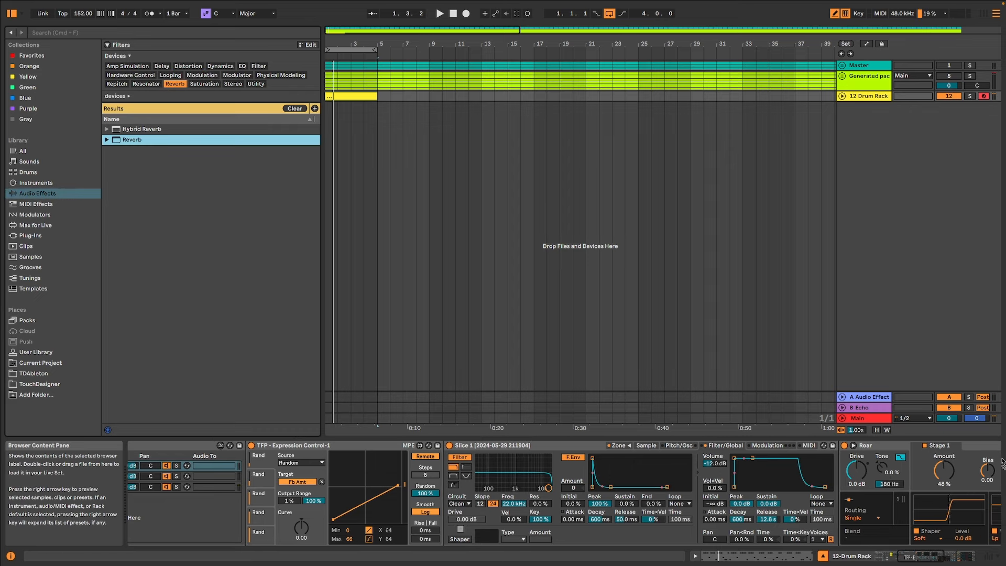
scroll(992, 474, "right", 5)
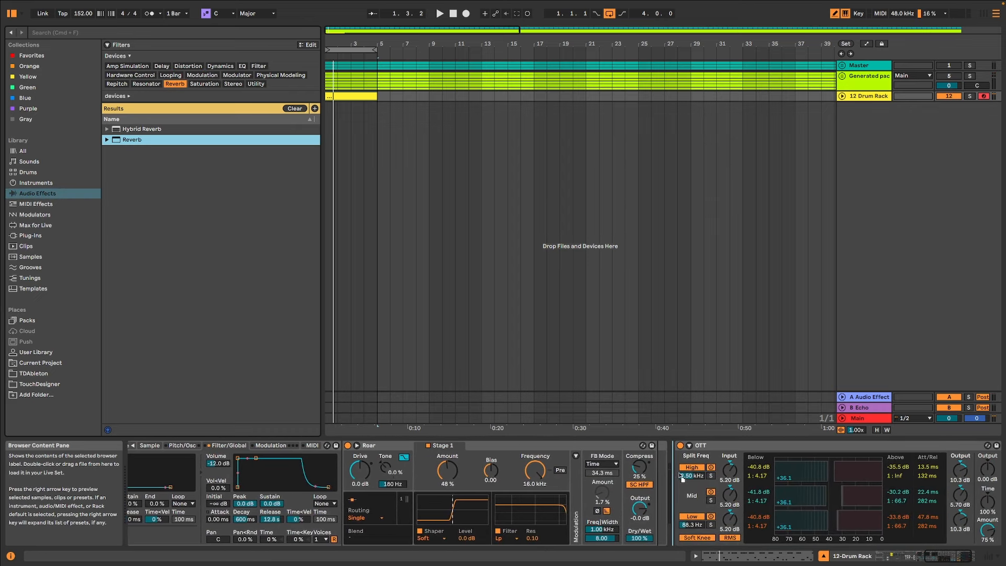
left_click_drag(675, 473, 675, 473)
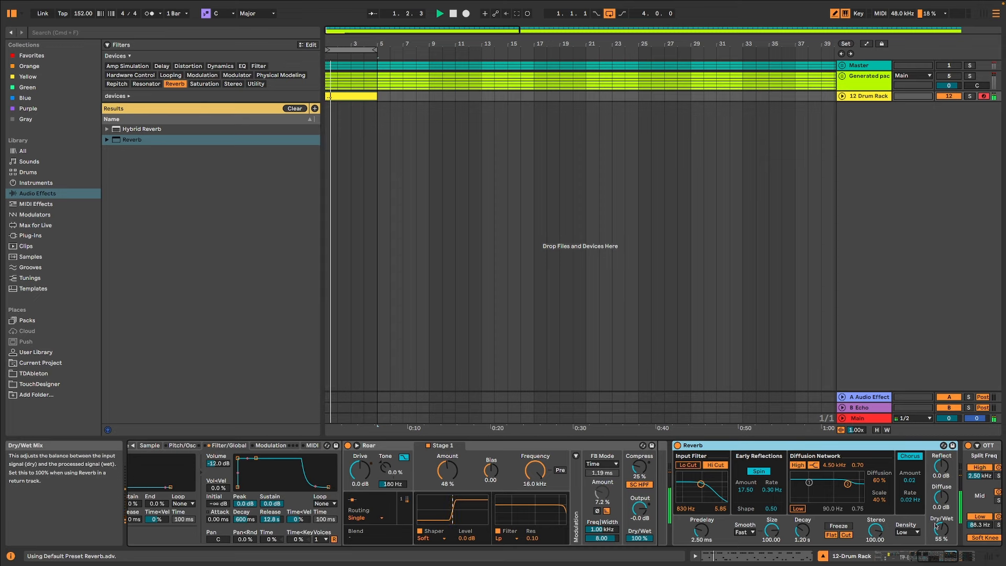
Step: Set the Reverb's dry/wet to 8.7%, decay to 743 ms and stereo width to 47.62 during playback
left_click_drag(941, 530, 941, 545)
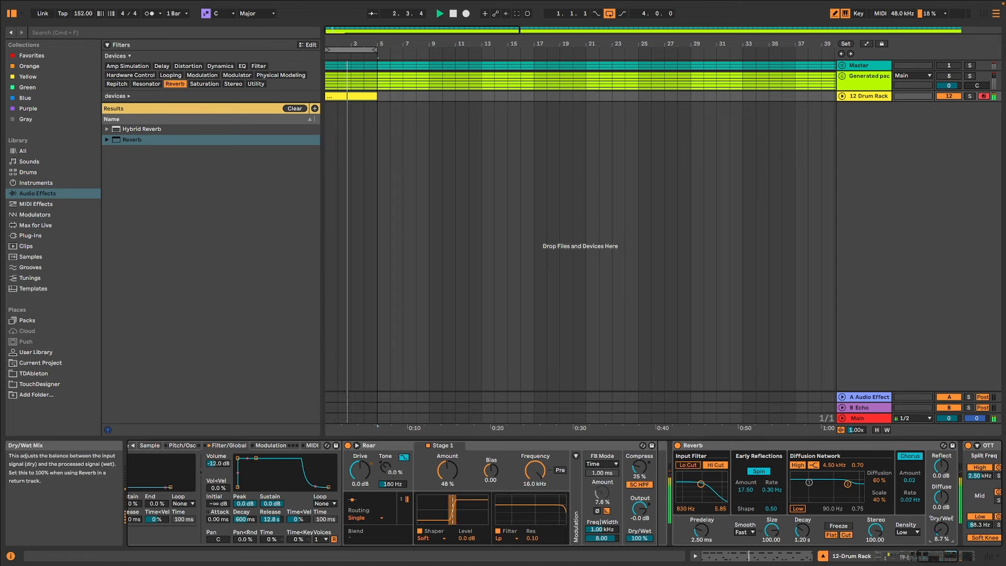
left_click_drag(802, 530, 802, 547)
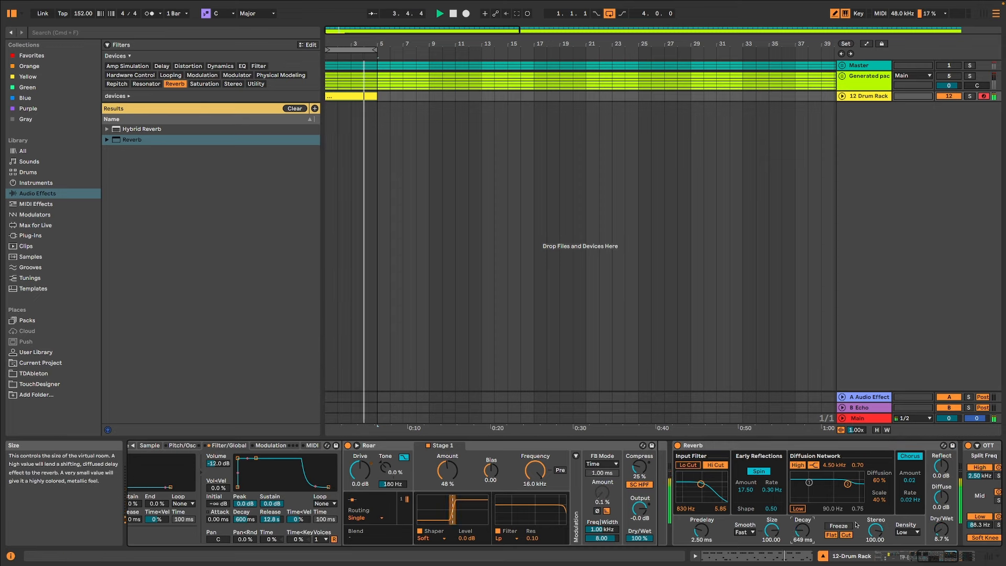
left_click_drag(875, 530, 875, 550)
left_click_drag(810, 541, 810, 529)
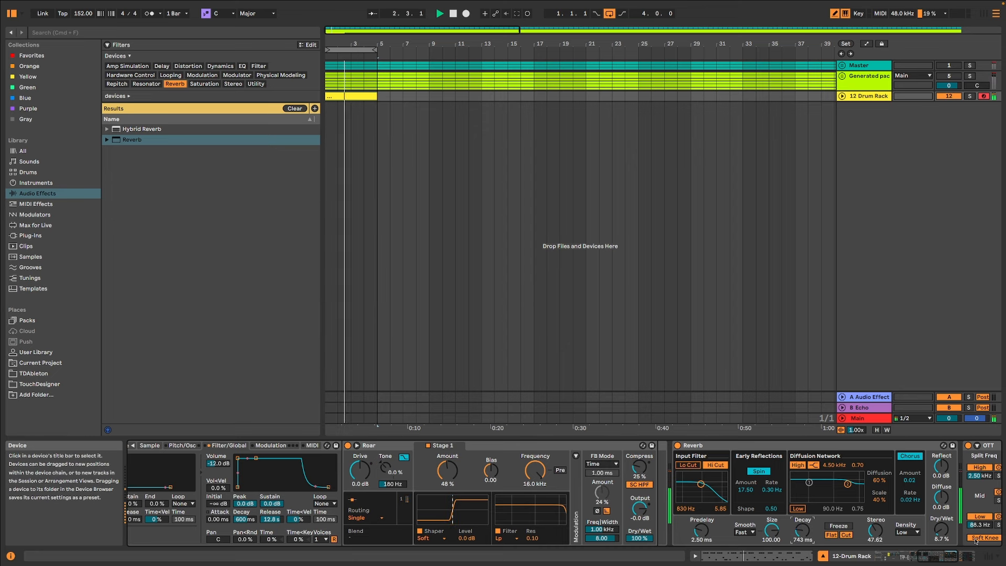
Step: Map an unused Random source in the C1 pad's Expression Control to the Reverb's dry/wet
left_click(874, 559)
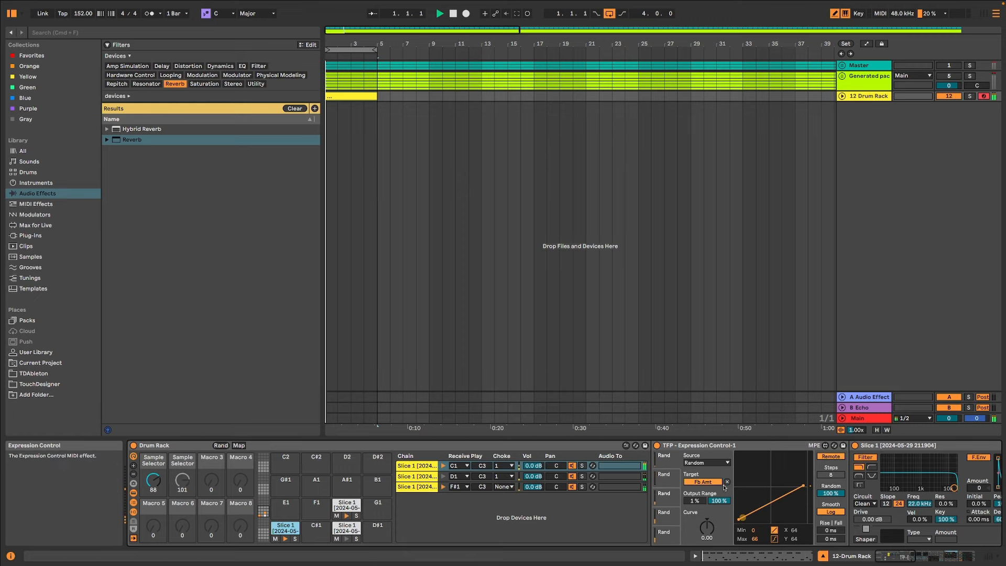
left_click(669, 500)
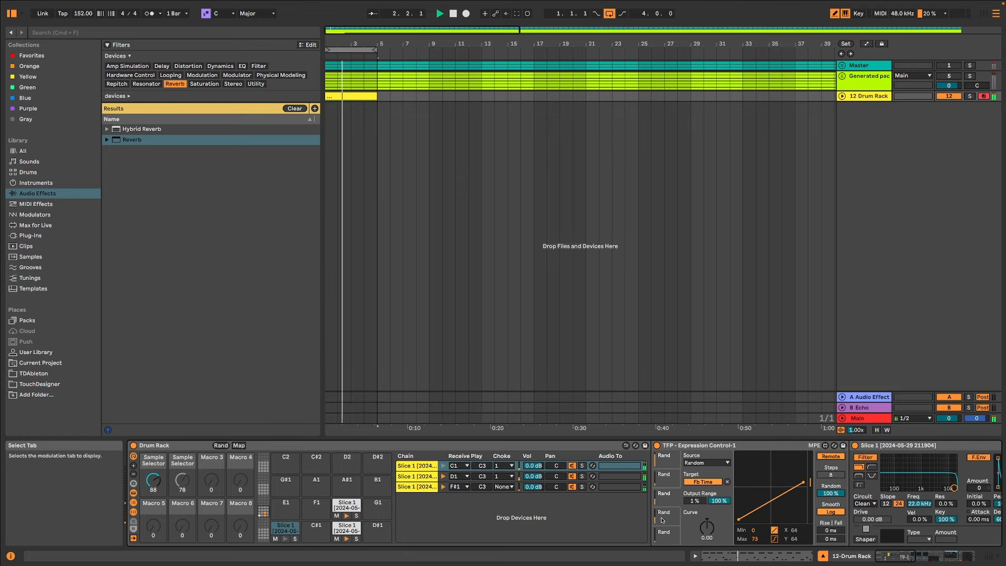
left_click(670, 536)
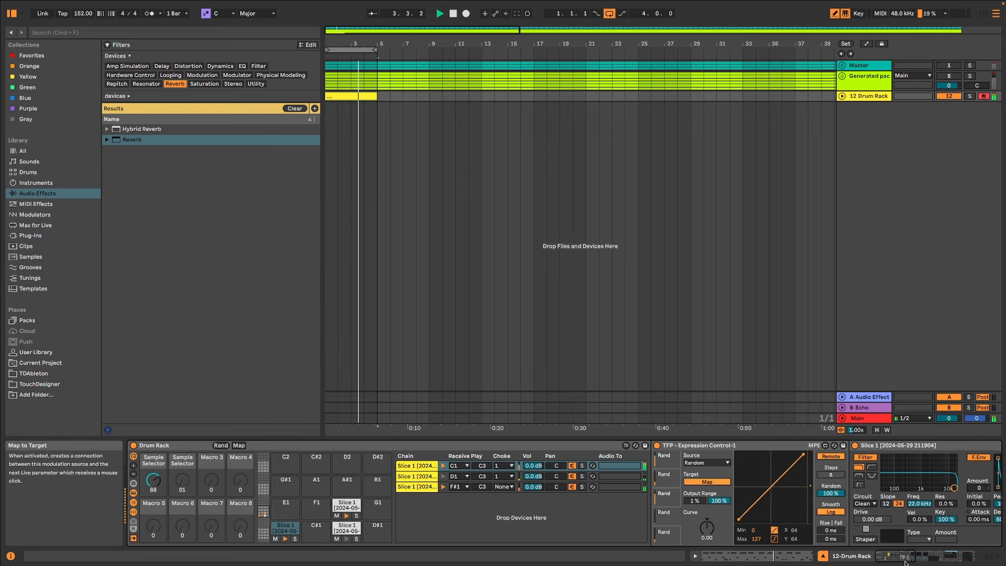
left_click(963, 554)
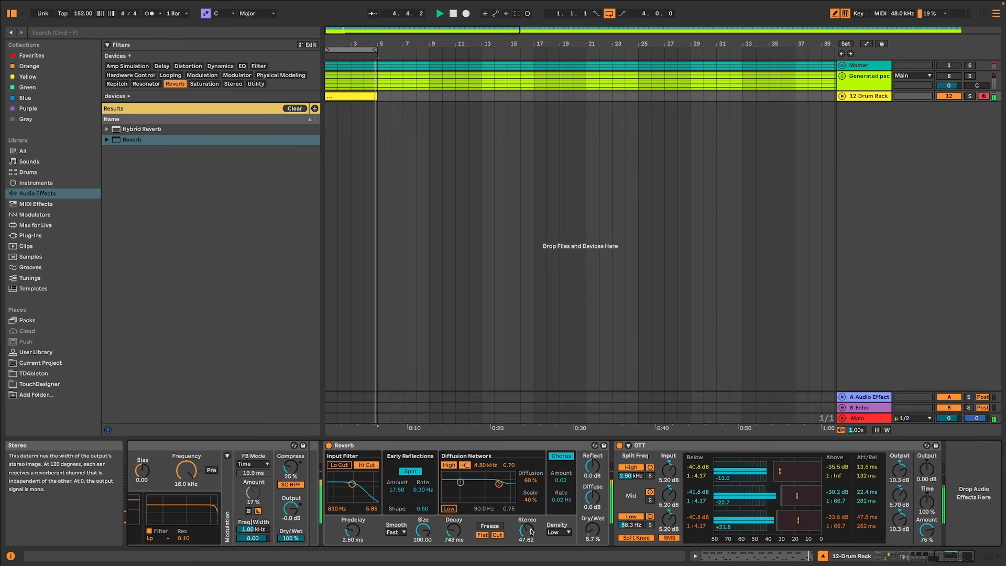
Step: Limit the random dry/wet modulation's maximum to 89 and set the Reverb's input filter to 2.07 kHz, width 5.15, and stereo to 0.00
left_click(898, 555)
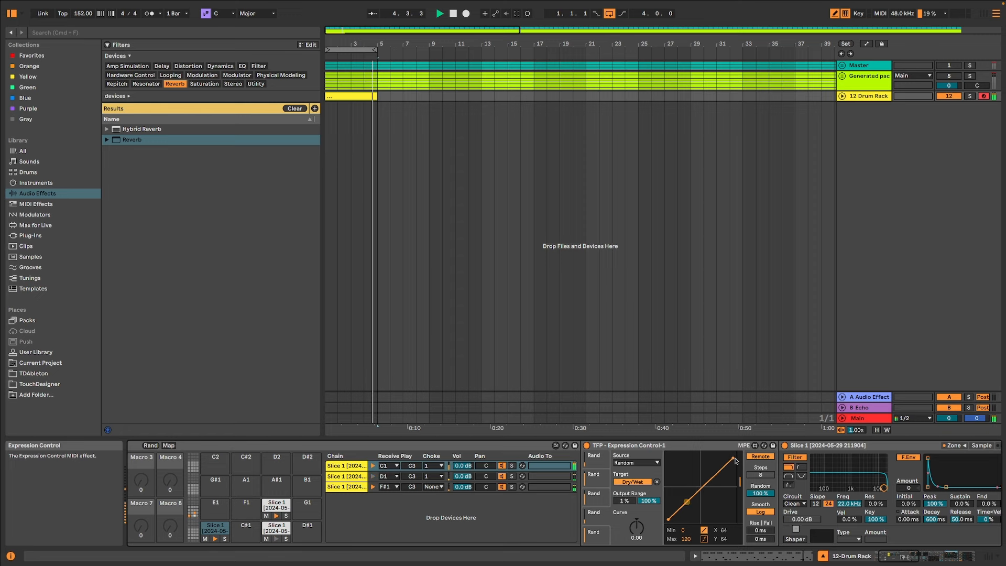
left_click(954, 556)
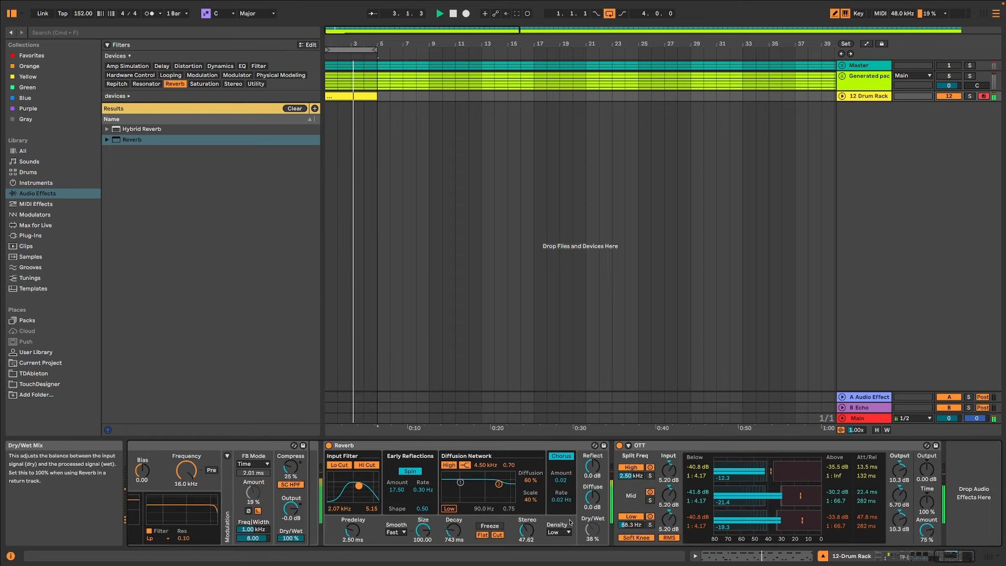
left_click_drag(943, 557, 853, 559)
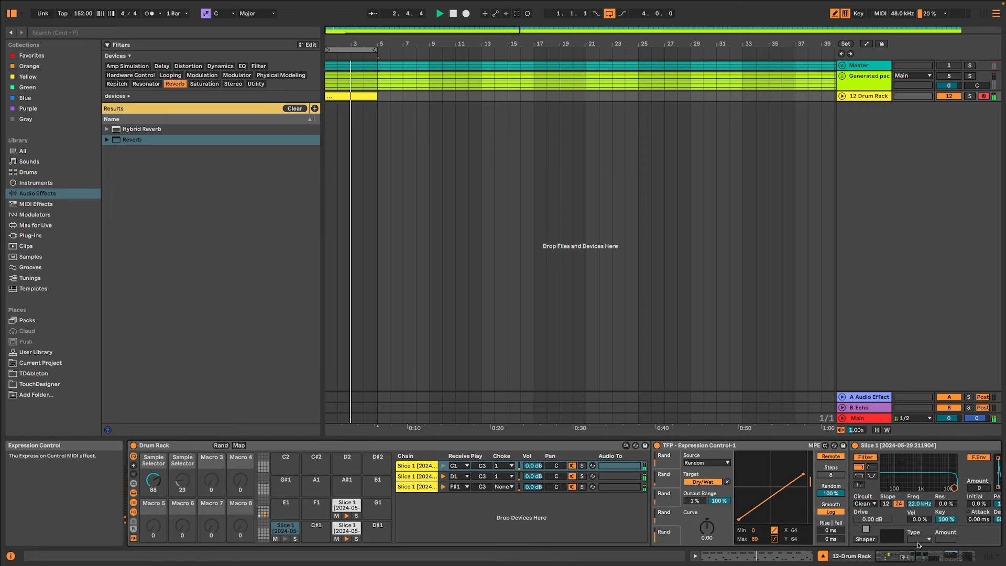
left_click_drag(896, 557, 959, 557)
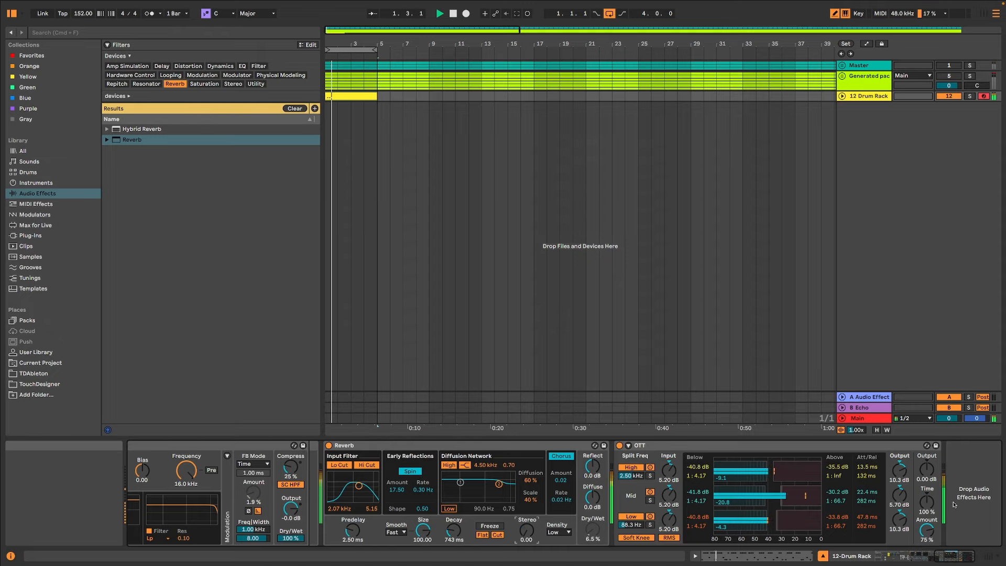
left_click_drag(943, 556, 975, 555)
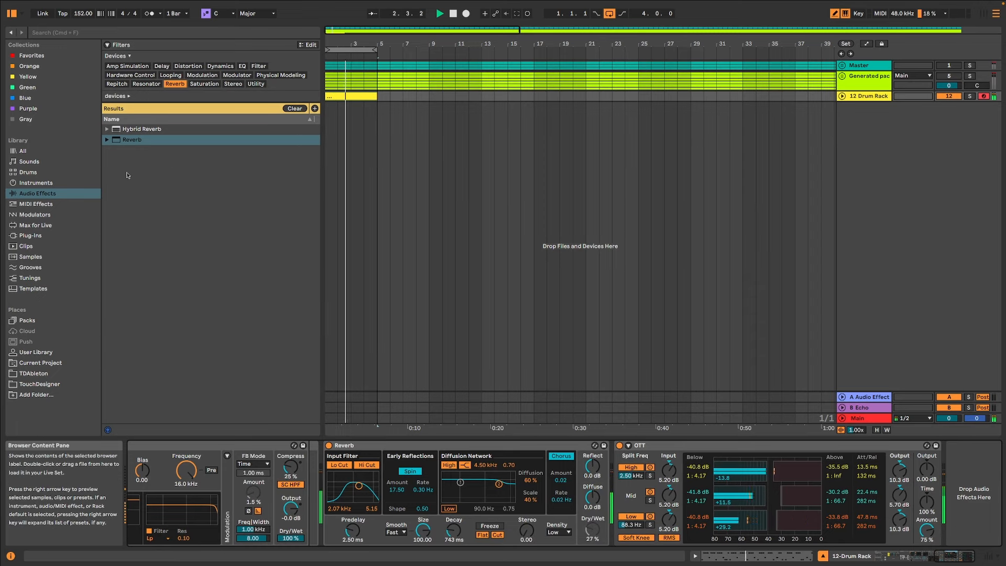
Step: Stop playback, load Sampler onto a new MIDI track and open its zone editor
left_click(52, 184)
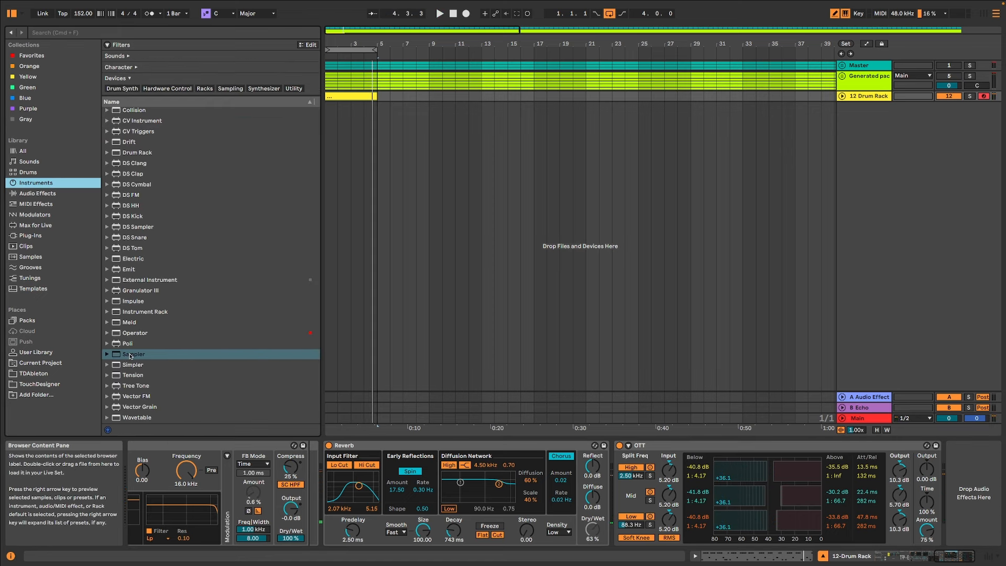
left_click_drag(131, 357, 361, 222)
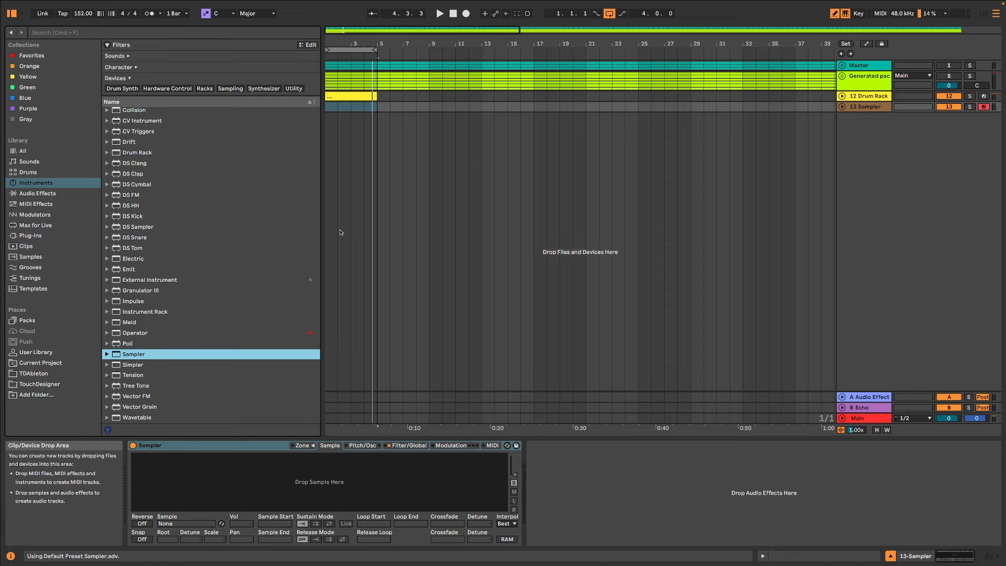
left_click(311, 446)
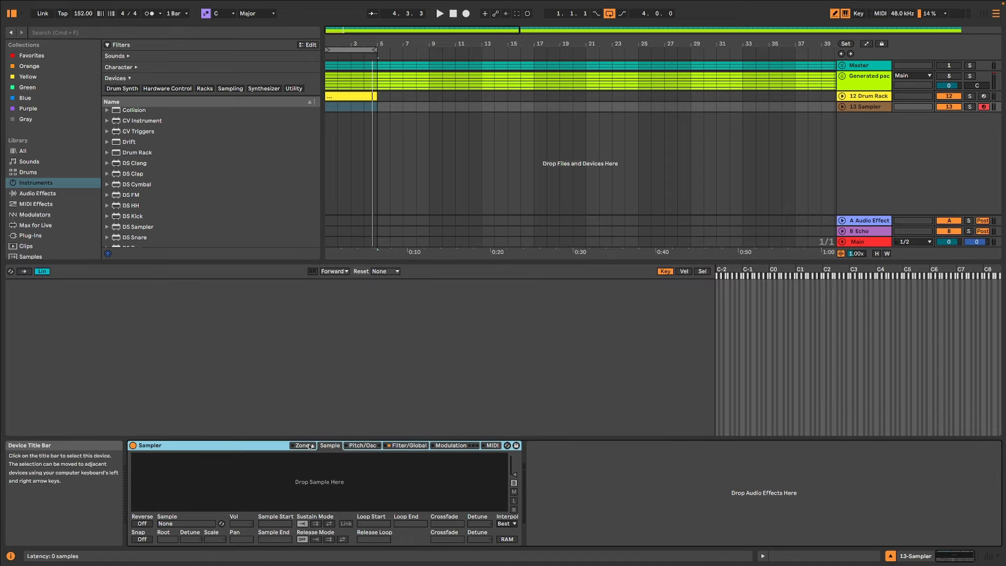
left_click(310, 445)
left_click(311, 445)
Step: Expand the TFP - Meld Noises folder inside Meld box in the User Library, collapsing TFP - Meld Snares
scroll(67, 220, "down", 5)
scroll(67, 221, "down", 1)
left_click(58, 212)
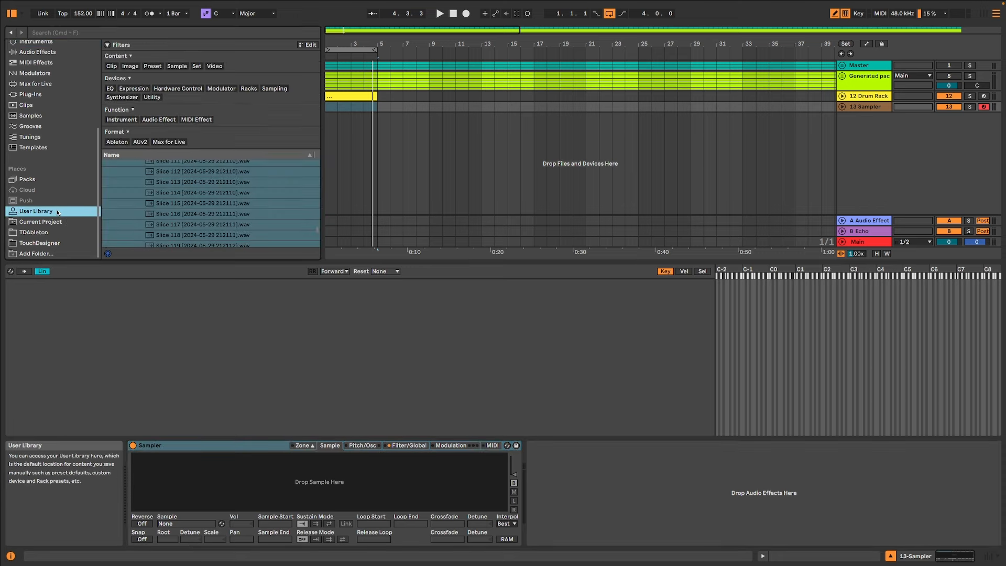
scroll(147, 214, "up", 15)
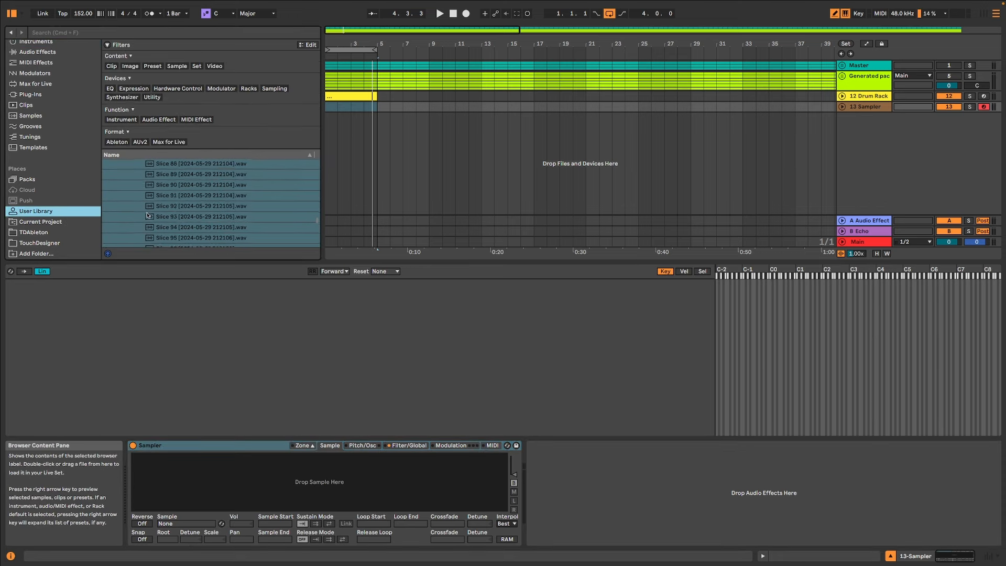
scroll(147, 214, "up", 18)
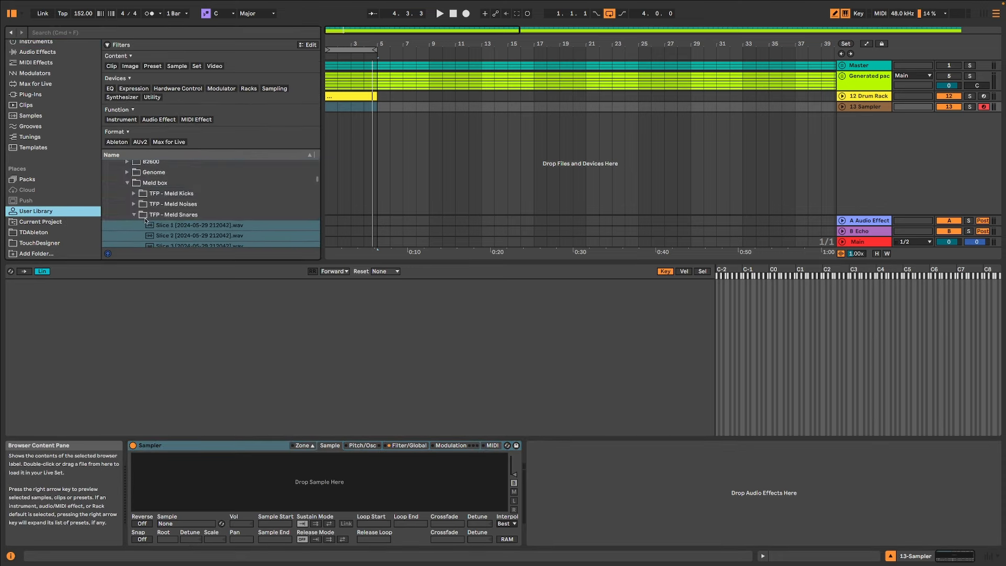
left_click(135, 216)
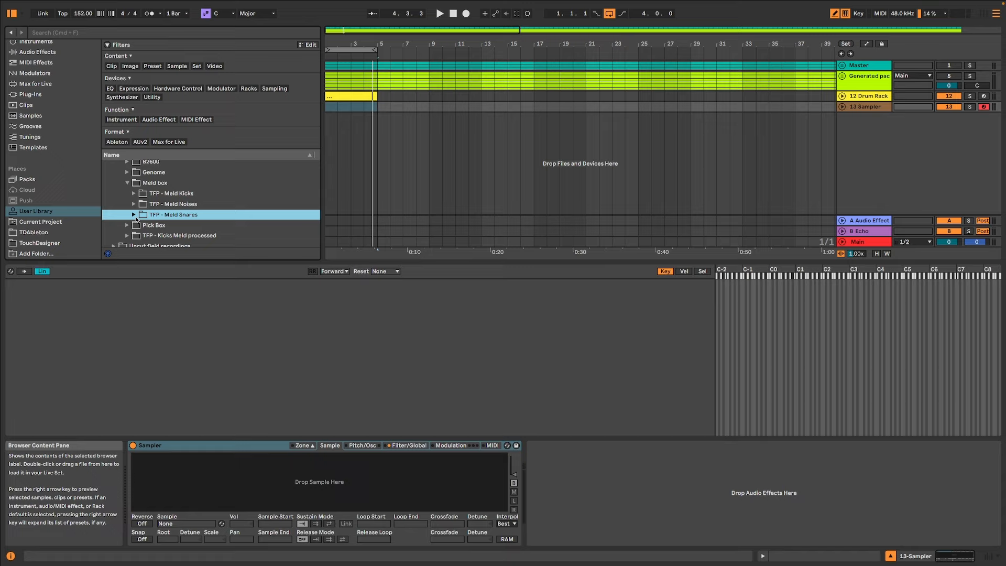
left_click(134, 205)
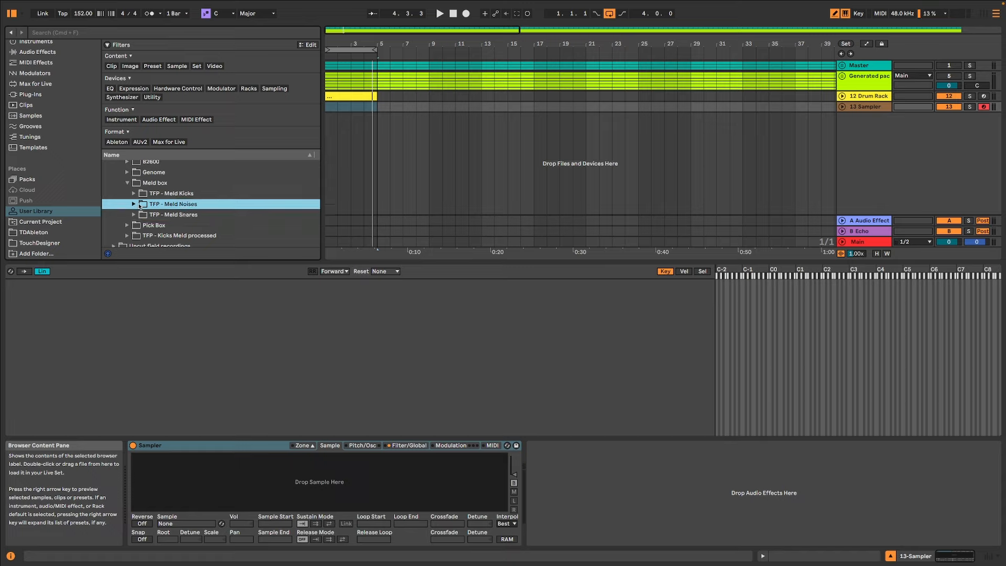
left_click(135, 205)
Step: Load all the TFP - Meld Noises samples, Slice 1 through Slice 128, into the empty Sampler
left_click(167, 214)
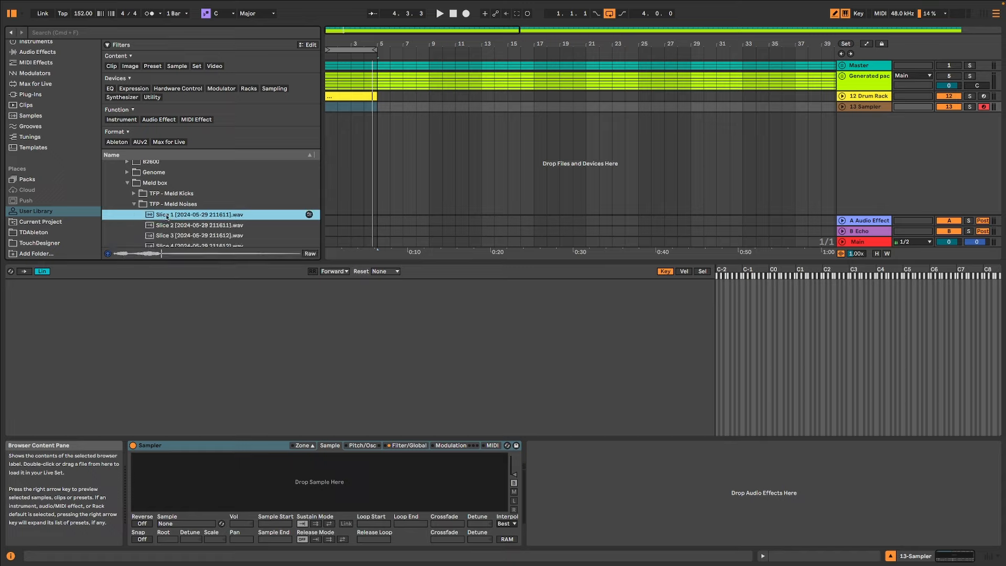
scroll(168, 216, "down", 20)
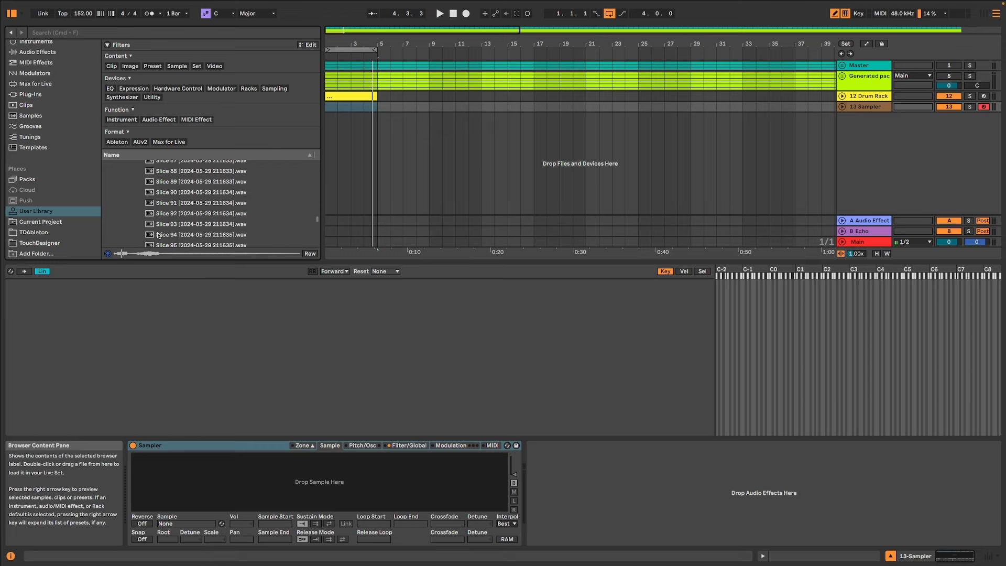
scroll(158, 235, "down", 11)
left_click(181, 198, "shift")
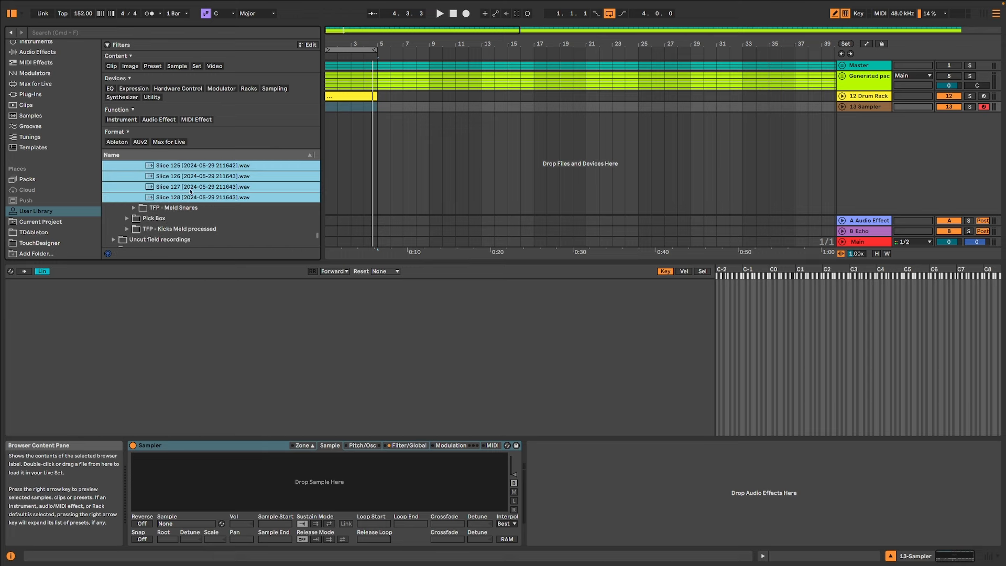
left_click_drag(182, 186, 375, 518)
left_click_drag(349, 483, 348, 482)
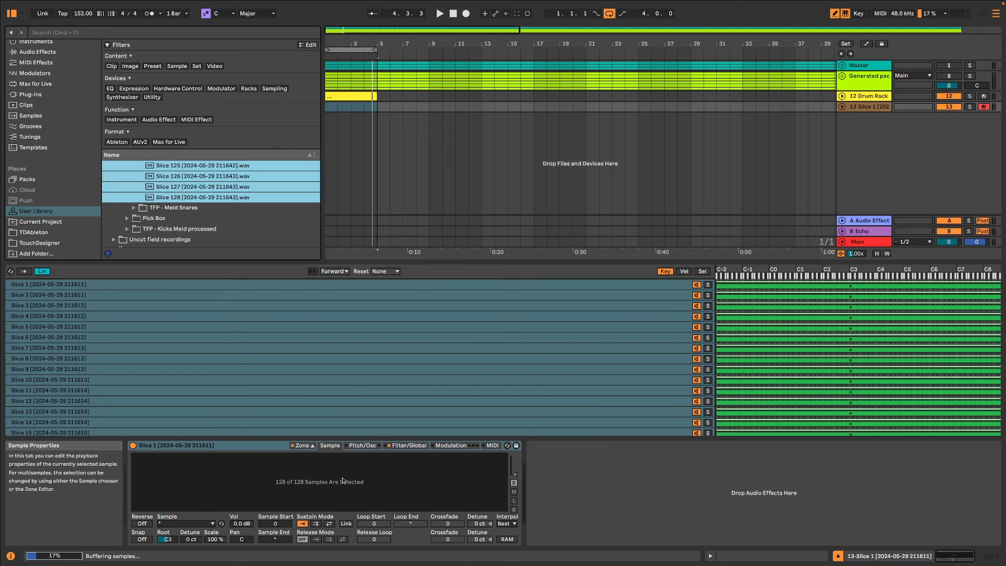
Step: Distribute the key ranges of all loaded noise slices equally in Sampler's zone editor and audition them
left_click(308, 447)
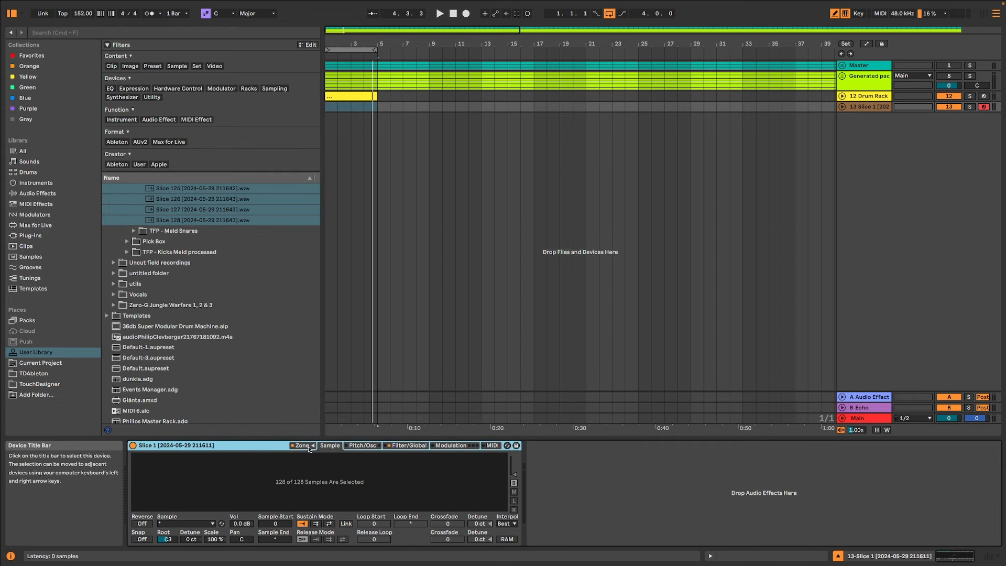
left_click(309, 447)
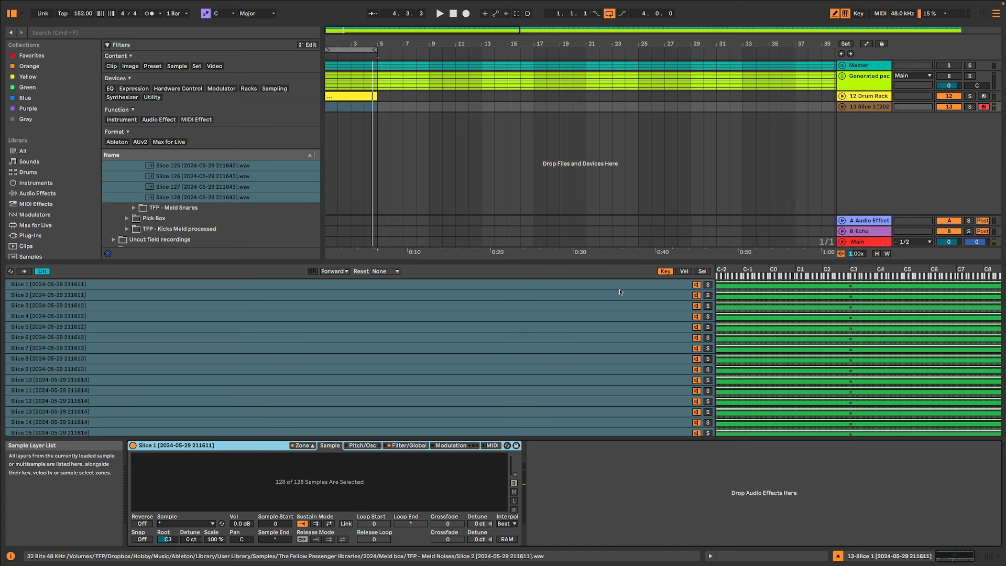
right_click(335, 327)
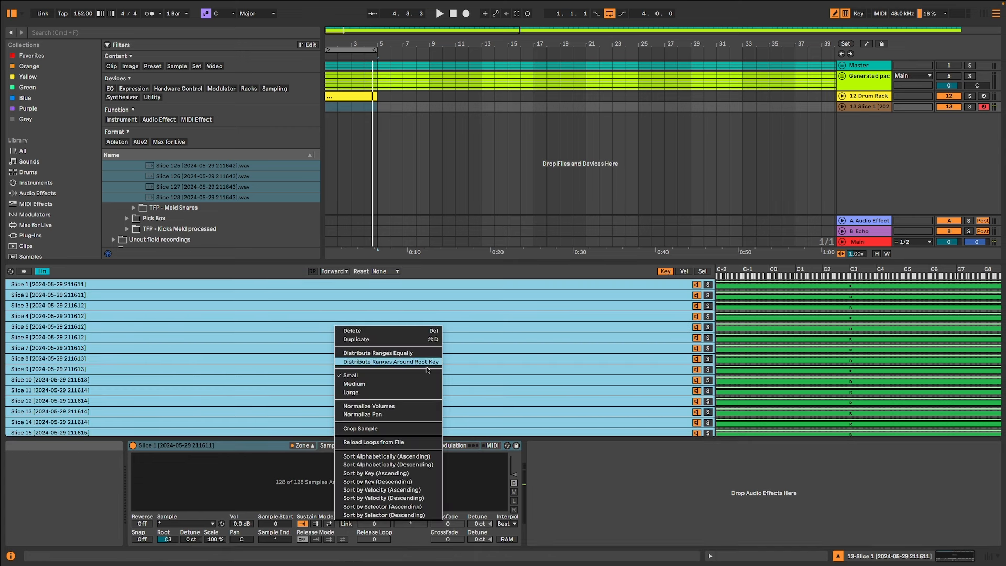
left_click(402, 357)
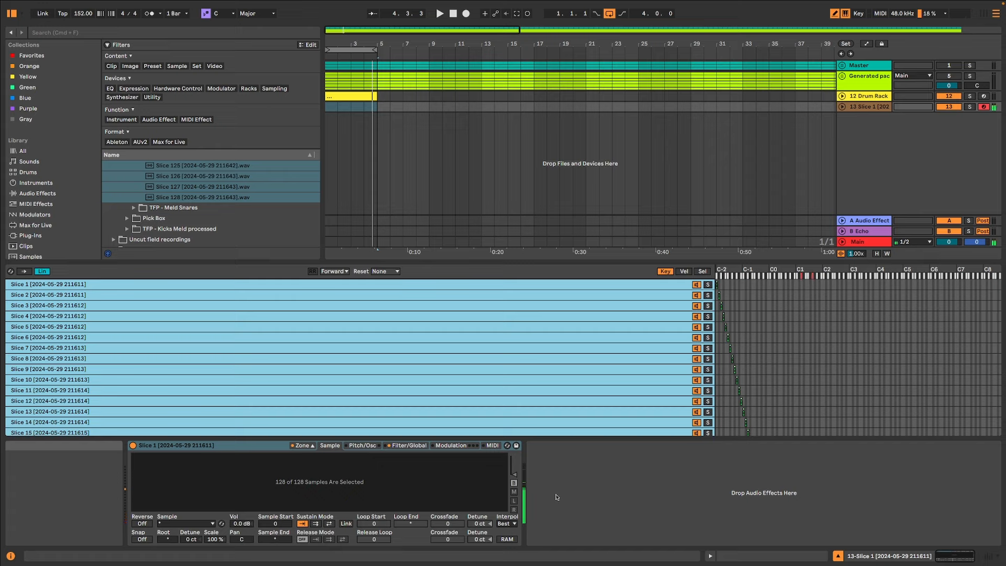
key("z")
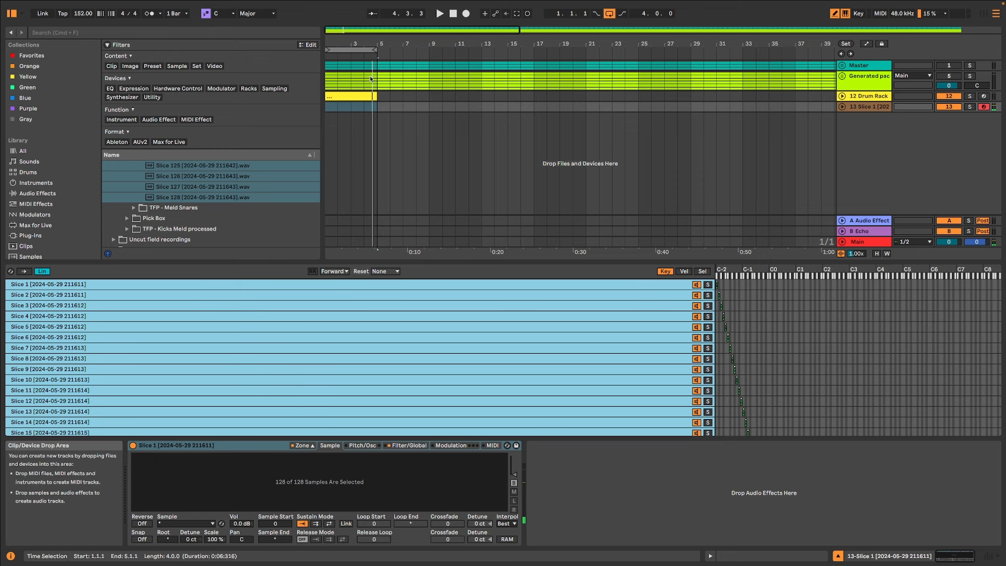
Step: Create an empty four-bar MIDI clip from bar 1 to bar 5 on the noise Sampler track
left_click(357, 108)
left_click(377, 107)
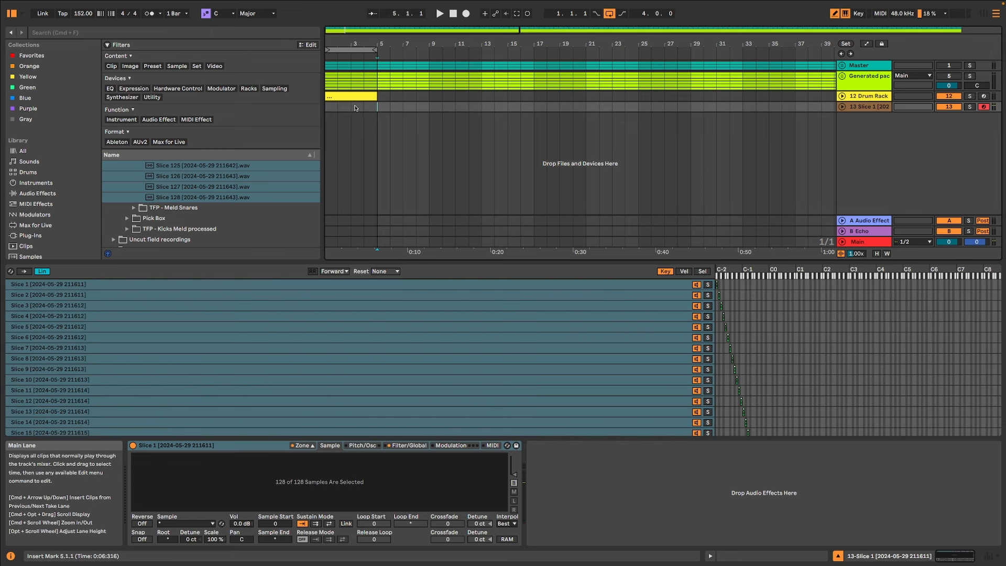
left_click_drag(375, 107, 313, 107)
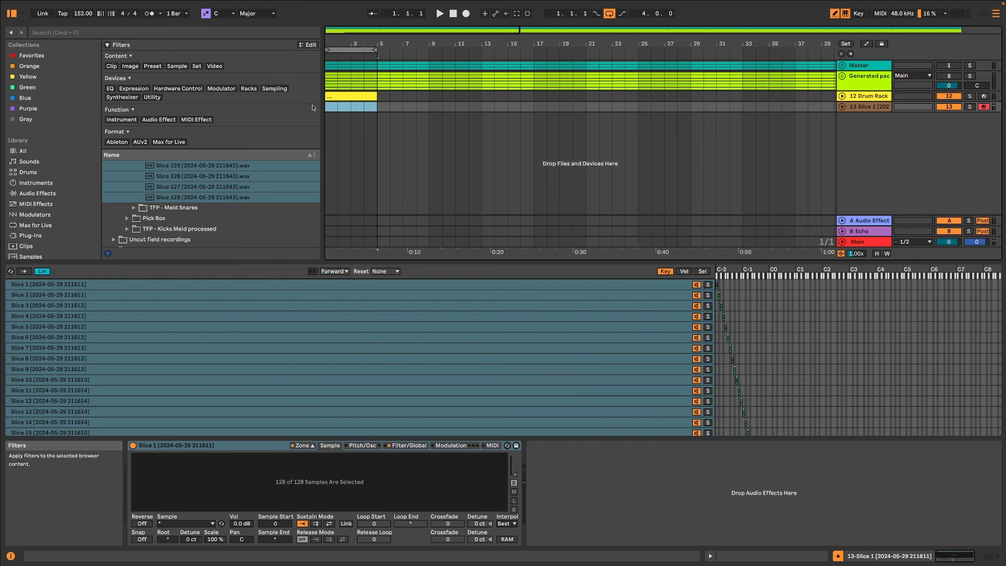
key("super+shift+m")
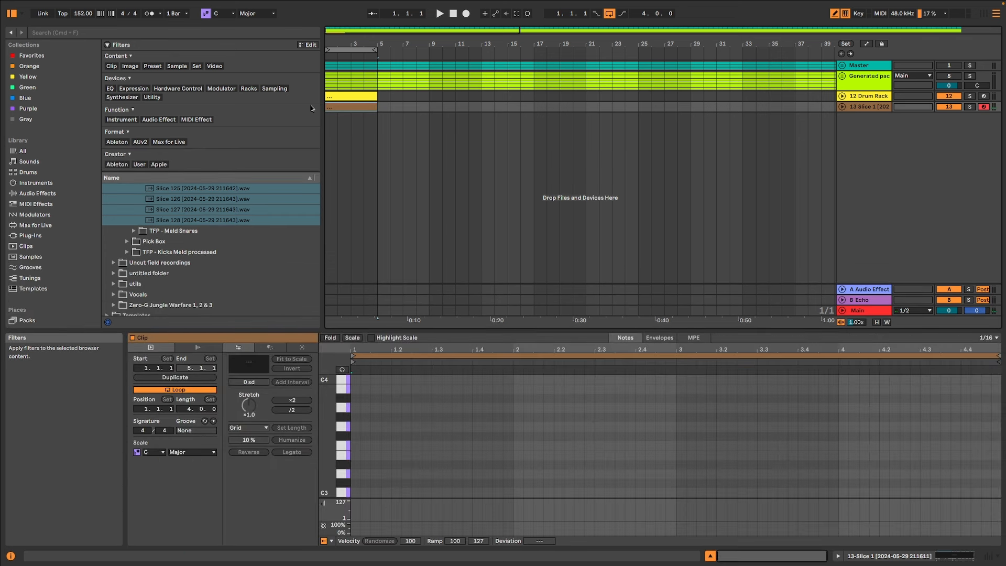
Step: Draw C#3, D#3, a three-sixteenth F#3 and A#3 at 1.1.1, 1.2.3, 1.3.2 and 1.4.1, and play the clip
left_click(358, 480)
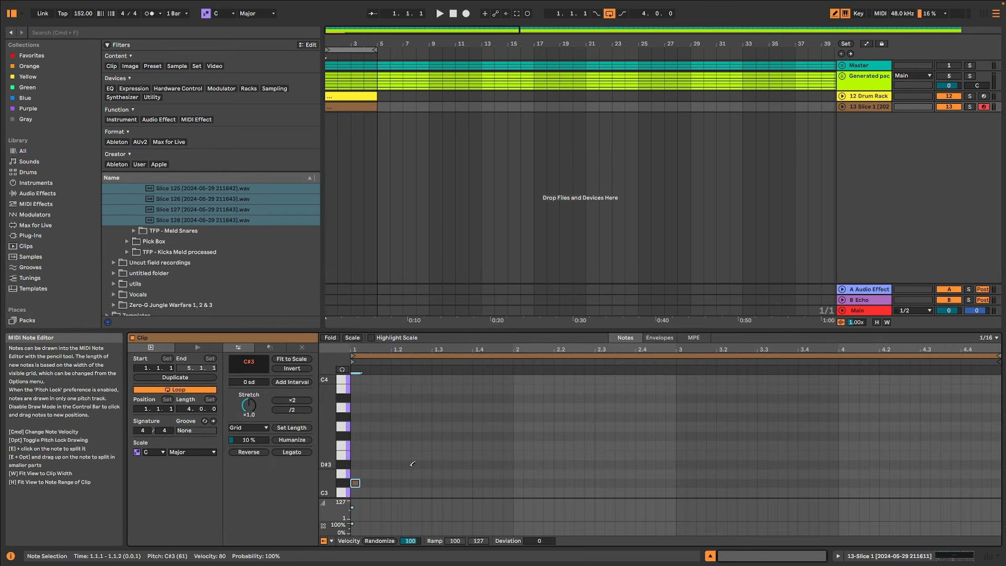
left_click(413, 464)
left_click(452, 436)
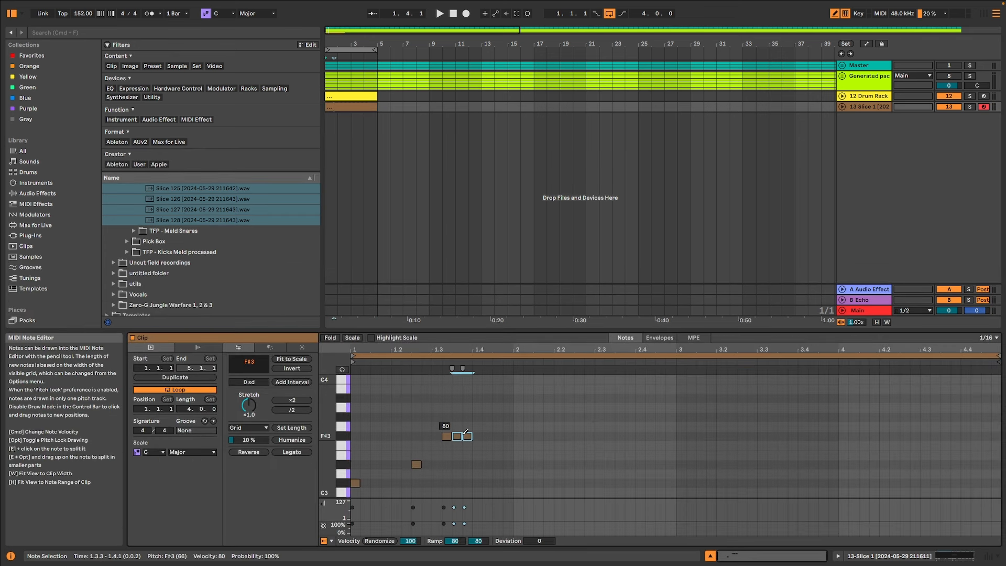
left_click(463, 433)
left_click_drag(454, 435, 472, 436)
left_click(477, 399)
key("space")
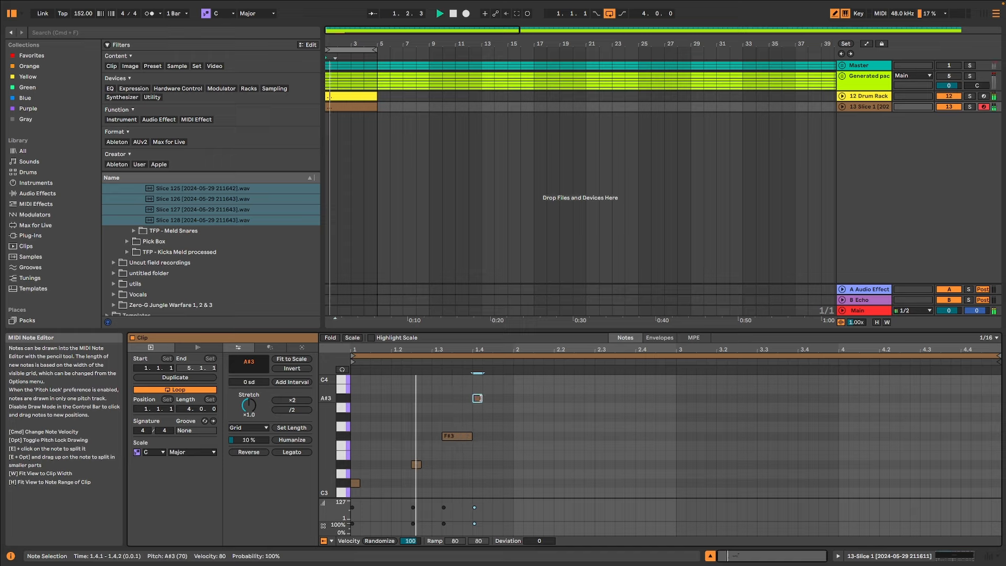
Step: Add three sixteenth D#4 notes from 2.1.2 and notes F#4 and D#3 at 2.2.1 to the noise clip, and play it
scroll(555, 415, "up", 4)
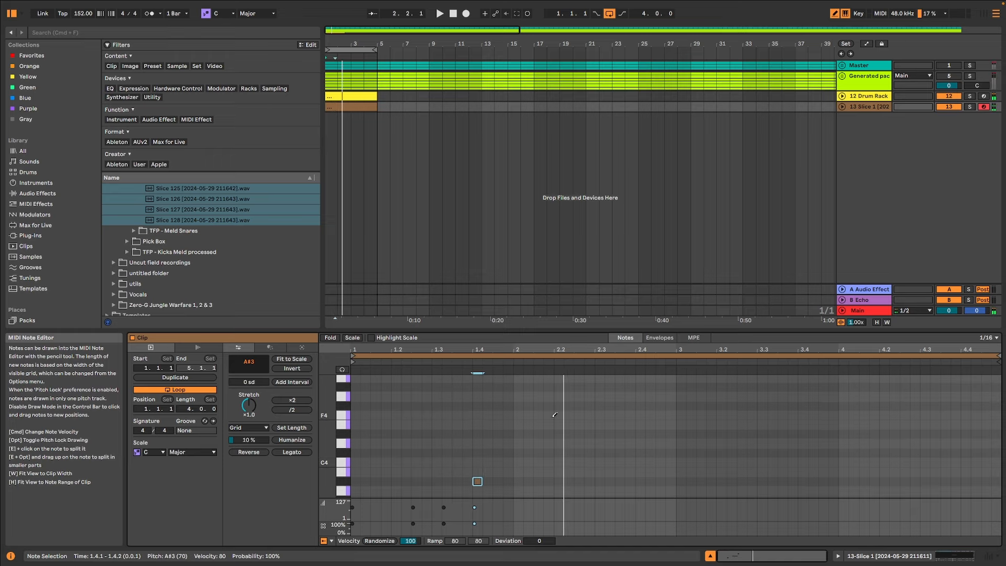
left_click(529, 433)
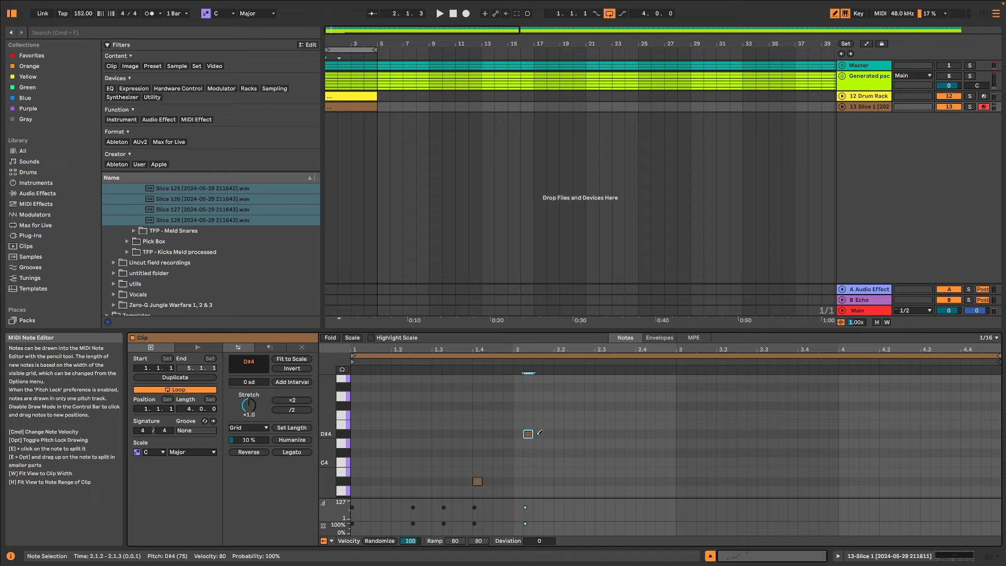
left_click_drag(538, 434, 549, 434)
left_click(559, 406)
scroll(560, 408, "down", 3)
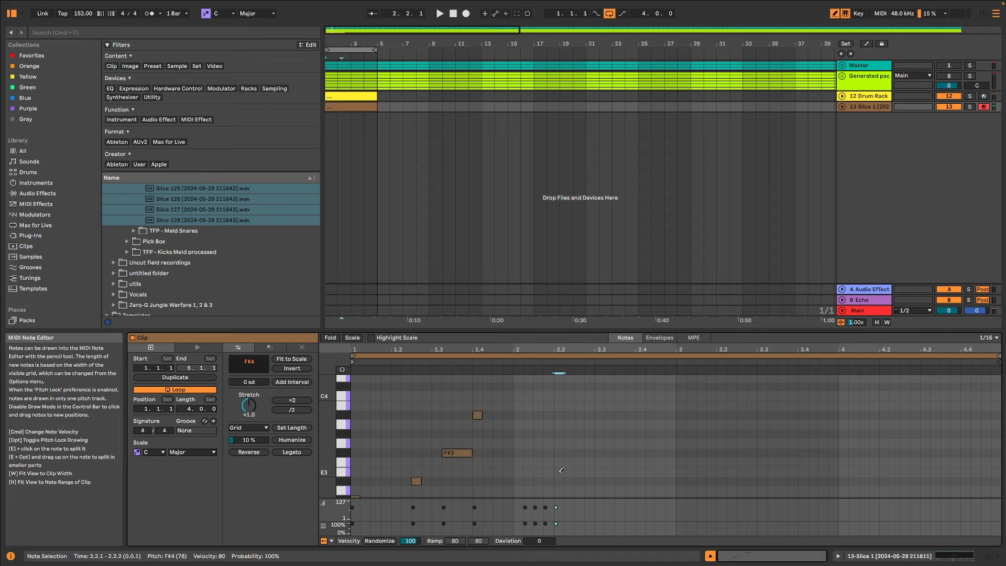
left_click(560, 481)
key("space")
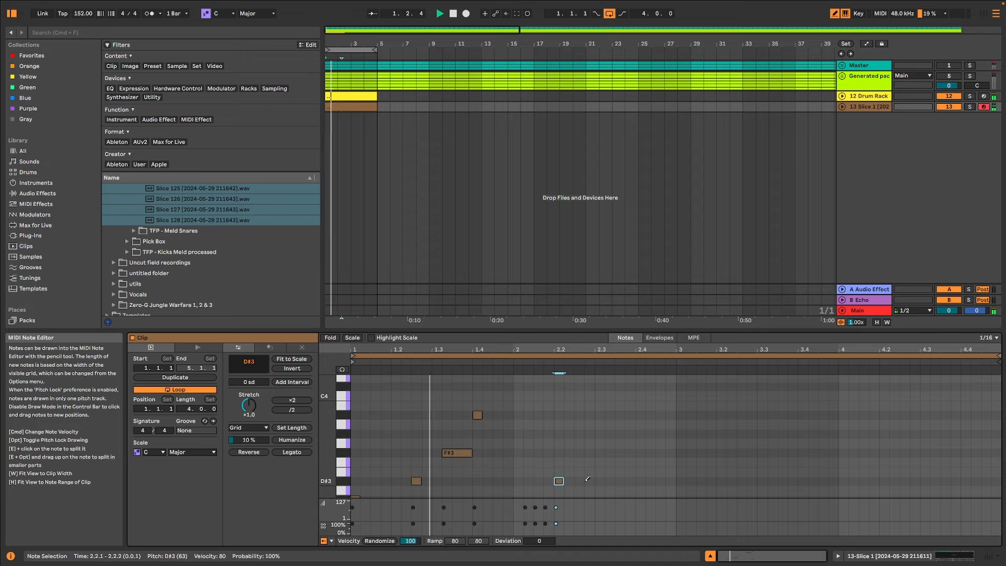
Step: Draw five sixteenth A#2 notes from 2.2.4 and a long G#2 note from 3.1.1 to 3.3.3, and play the clip
scroll(595, 470, "down", 3)
left_click_drag(586, 459, 777, 478)
key("space")
left_click(676, 479)
key("space")
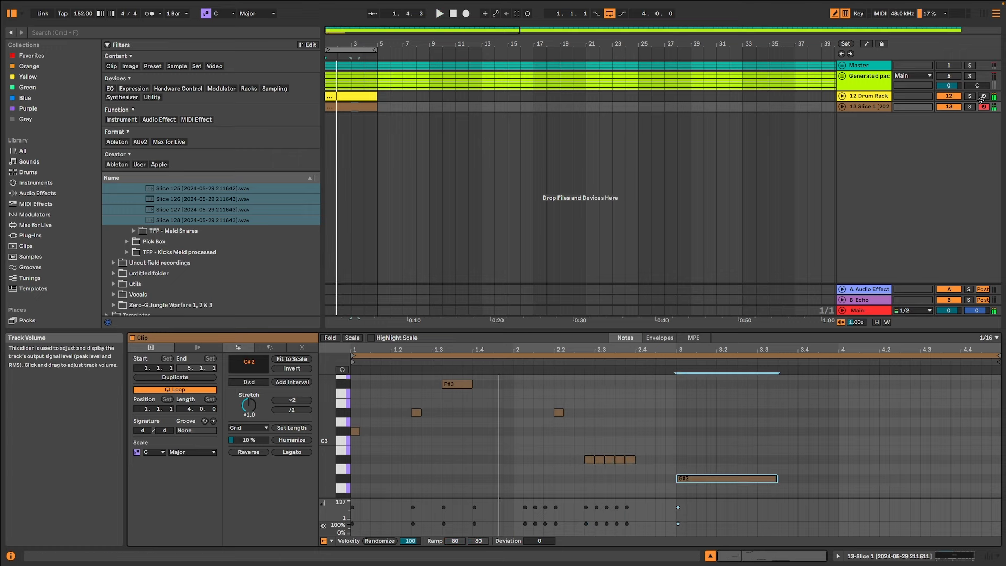
Step: Solo the noise Sampler track, open its Sampler and try adjusting the Scale key tracking of all samples
left_click(861, 275)
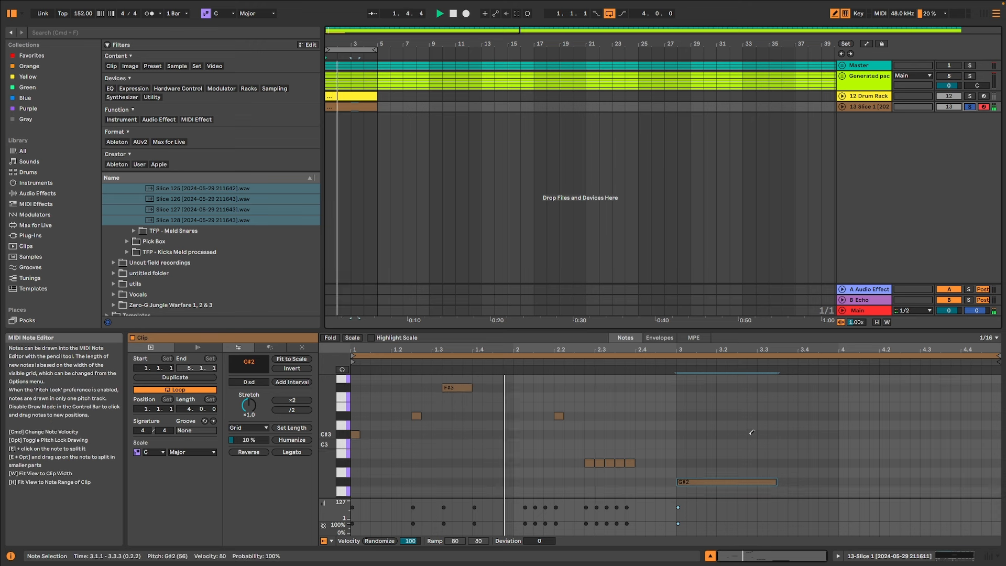
left_click(914, 548)
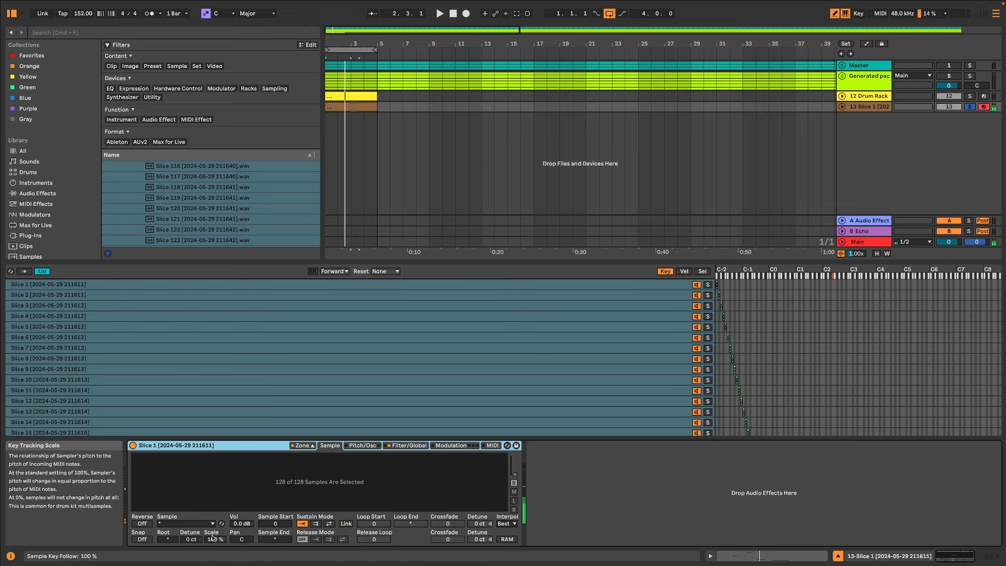
left_click_drag(223, 539, 224, 502)
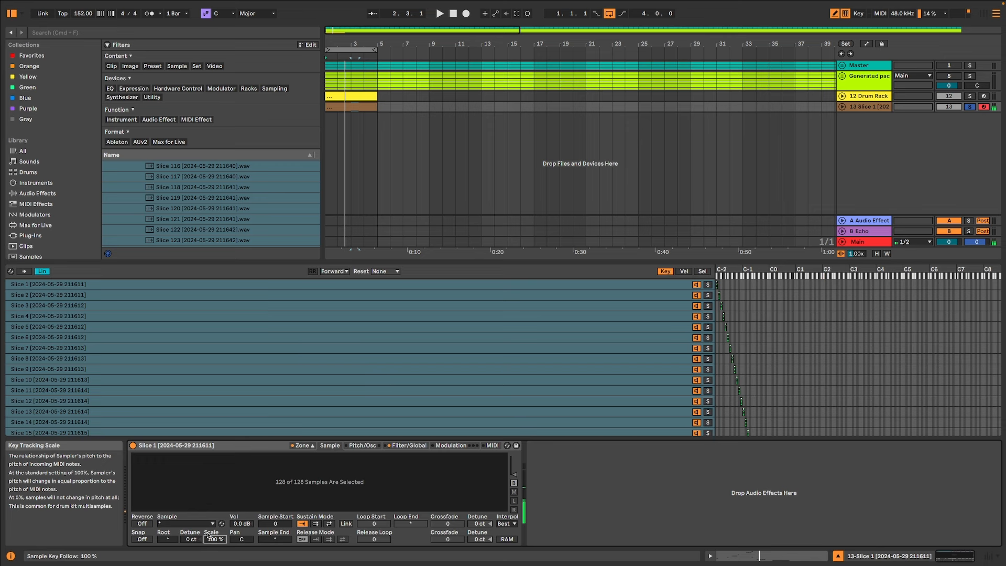
Step: Select all 128 slices in the zone editor and stretch their key zones across the full keyboard
left_click(222, 402)
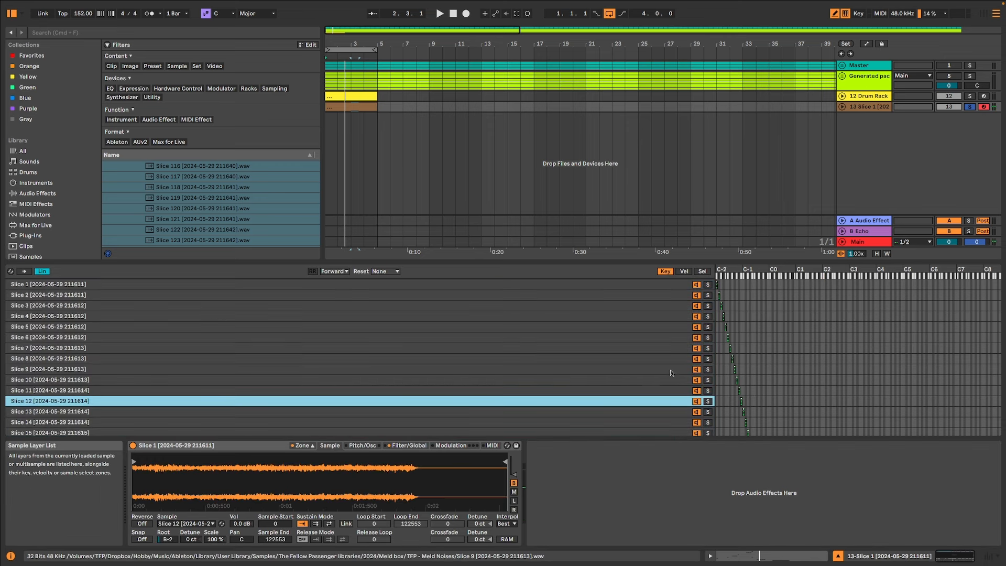
key("super+a")
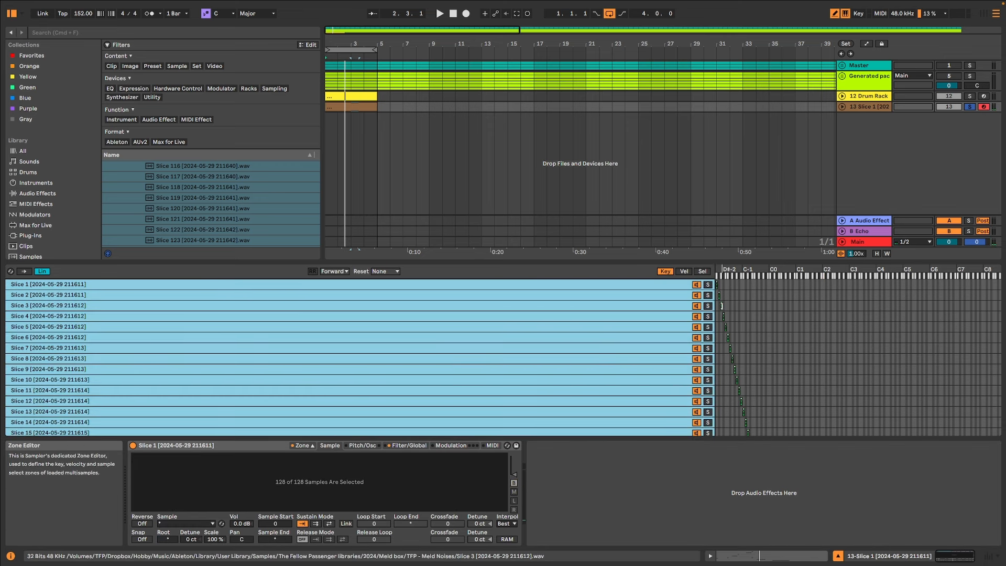
left_click_drag(726, 313, 998, 314)
scroll(944, 415, "down", 20)
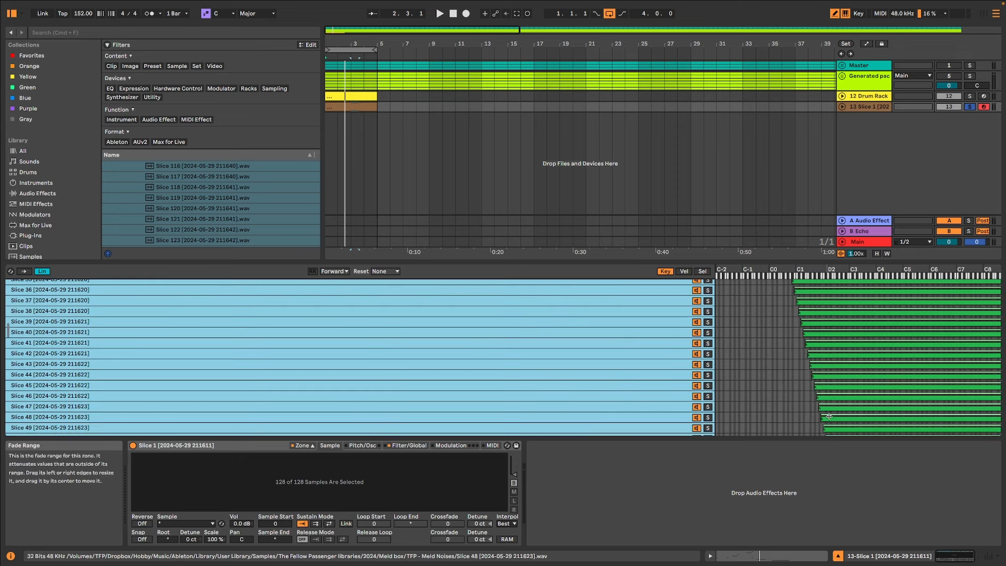
scroll(829, 421, "down", 3)
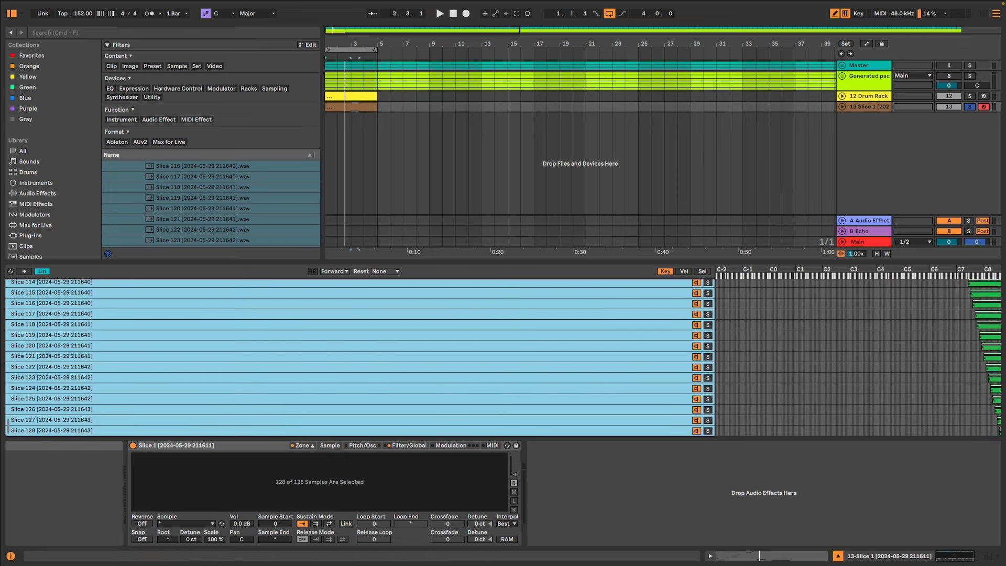
left_click_drag(997, 431, 558, 419)
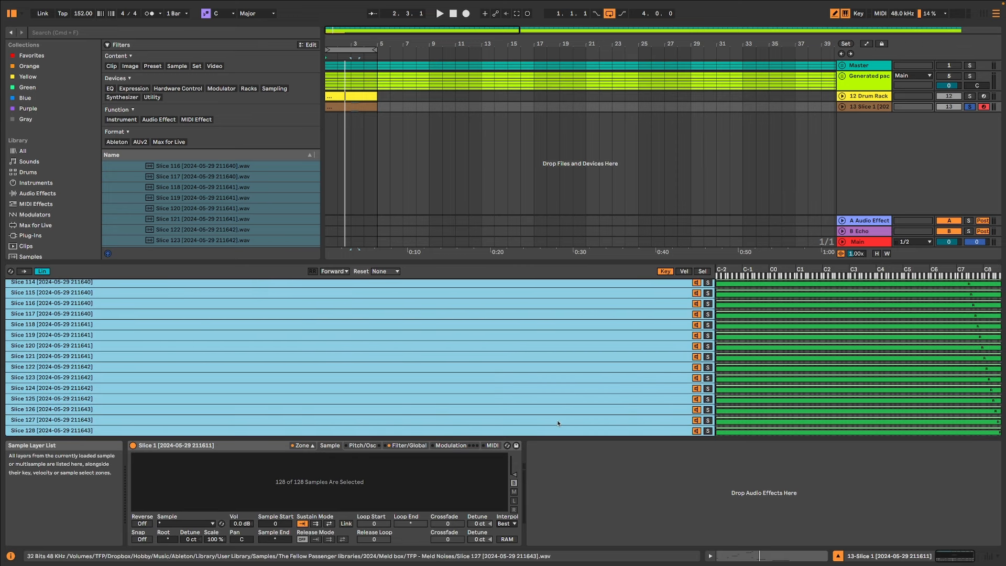
Step: Distribute the velocity ranges of all noise slices equally in the zone editor
left_click(684, 271)
left_click(507, 317)
key("super+a")
right_click(389, 328)
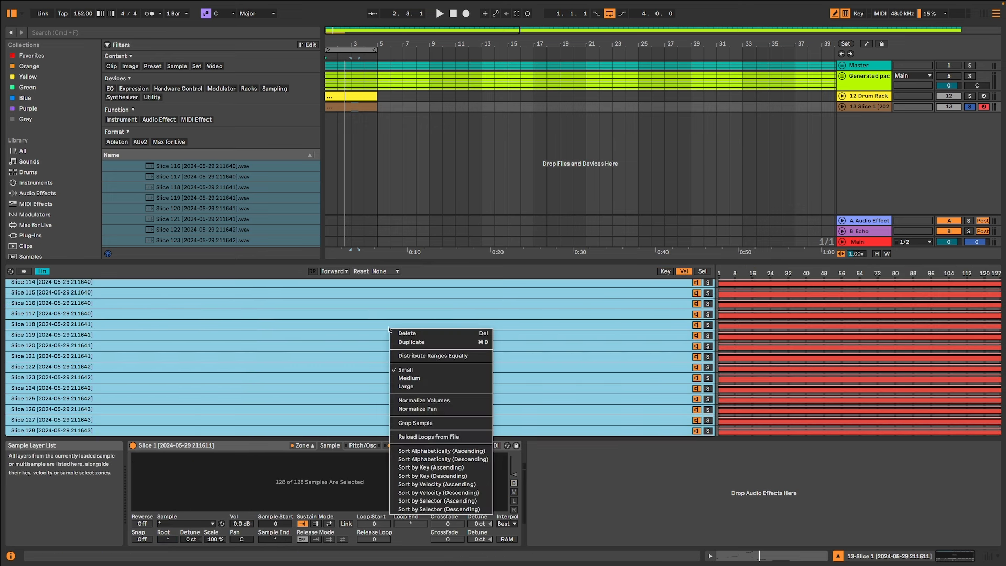
left_click(467, 355)
Step: Set Sampler's filter Key amount to 0% and the filter envelope's Time<Vel to -100%
left_click(400, 447)
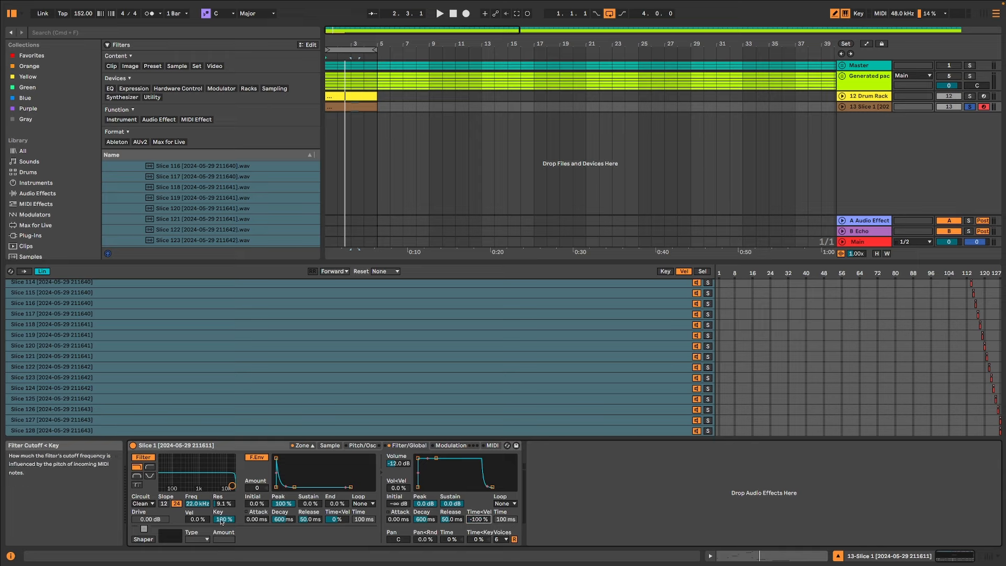
mouse_move(221, 522)
left_mouse_down()
mouse_move(221, 550)
mouse_move(223, 521)
left_mouse_up()
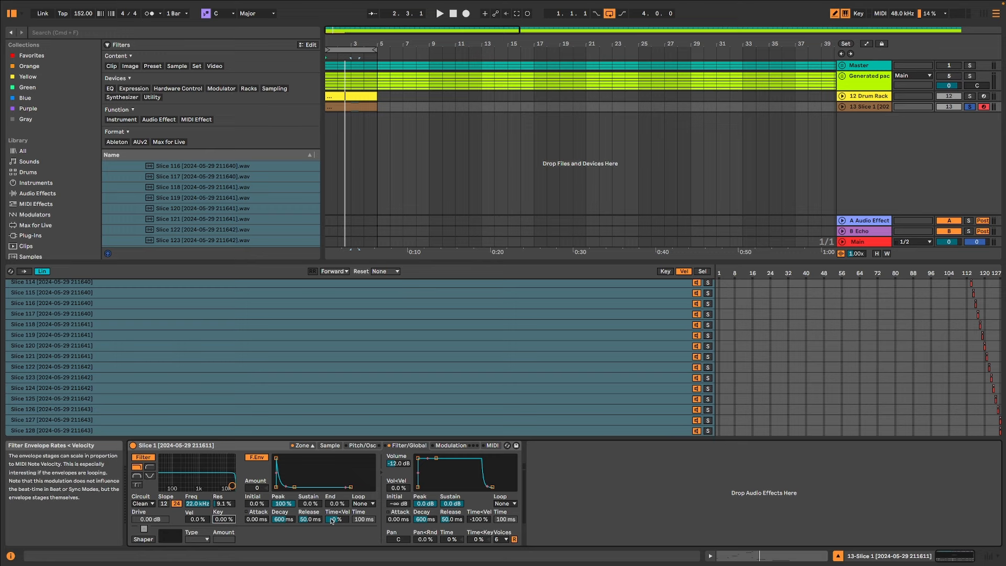
left_click_drag(331, 520, 332, 550)
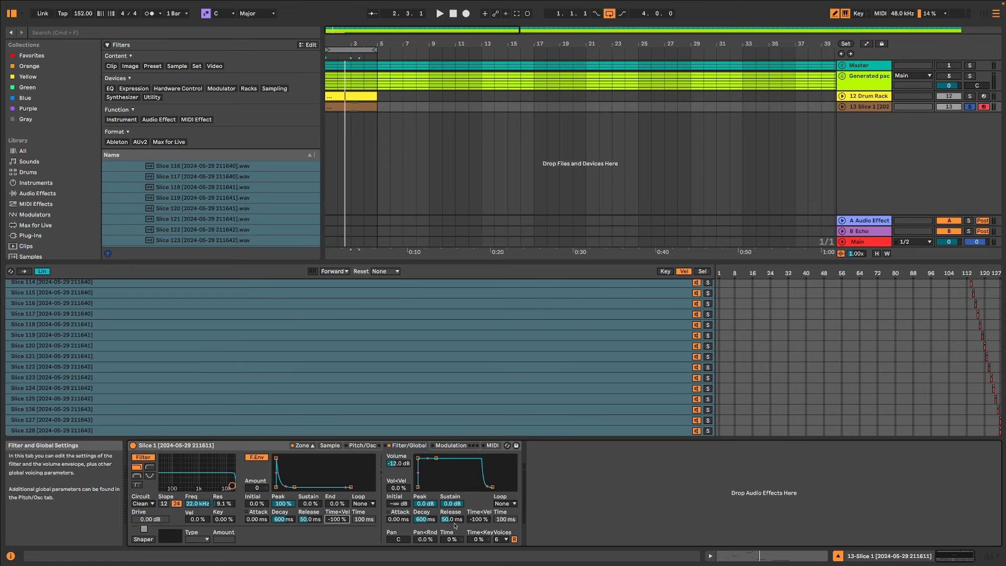
Step: Open the noise clip's notes, switch off Draw Mode and select the chance marker of the F#3 note
key("a")
left_click(351, 107)
double_click(351, 108)
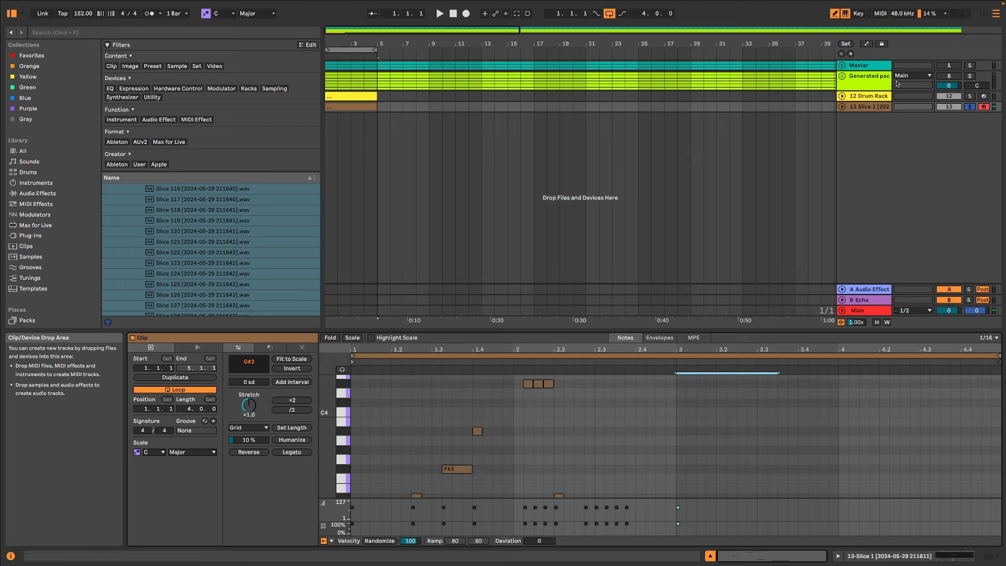
key("b")
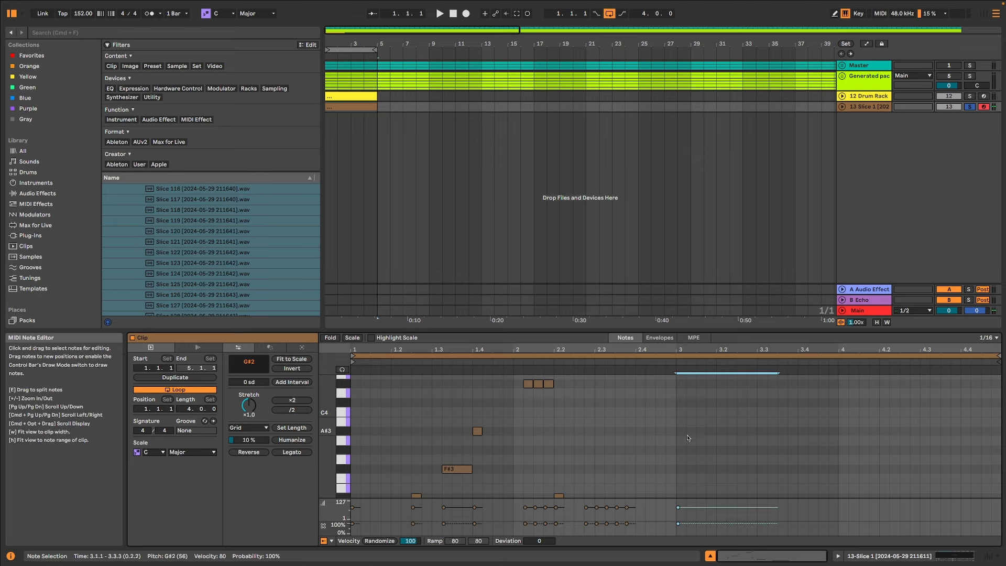
left_click(697, 526)
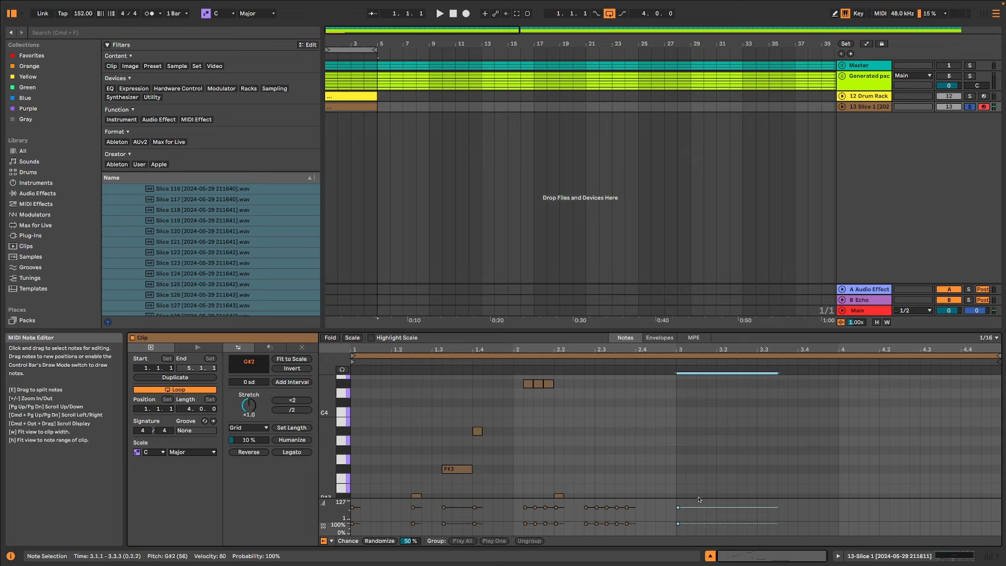
left_click_drag(444, 523, 444, 525)
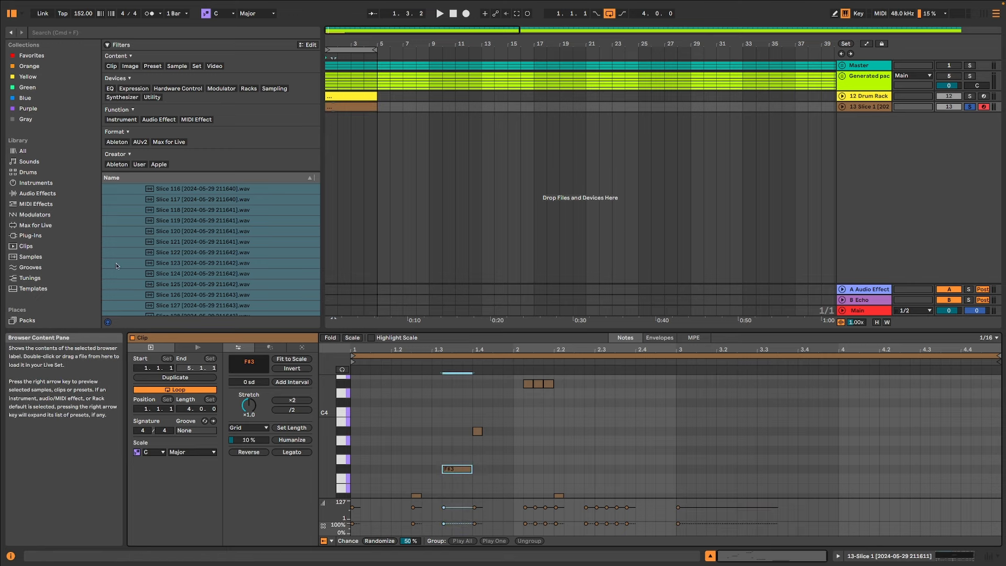
Step: Add a Velocity MIDI effect before the Sampler and set its Random amount to 33 during playback
left_click(36, 204)
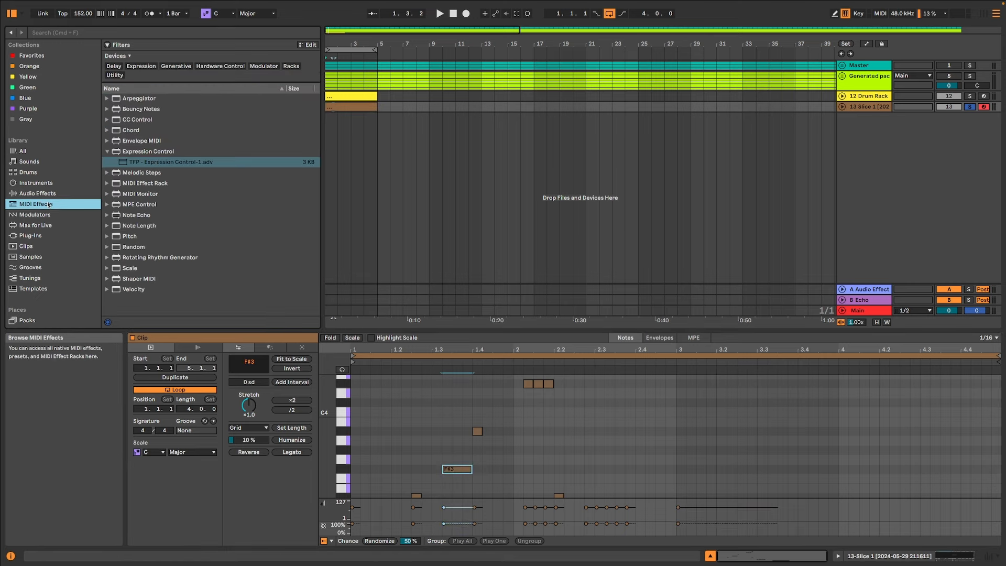
key("space")
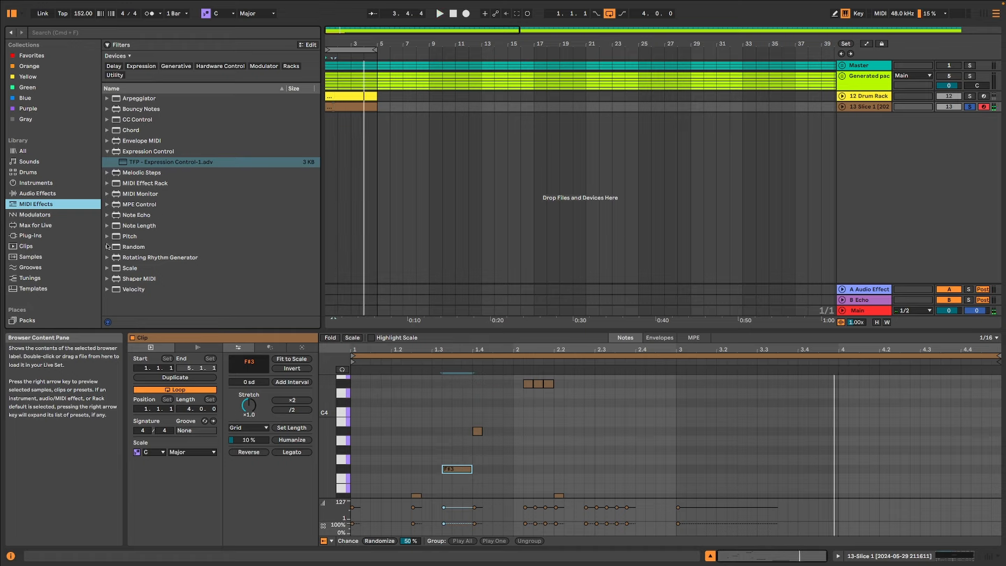
double_click(140, 289)
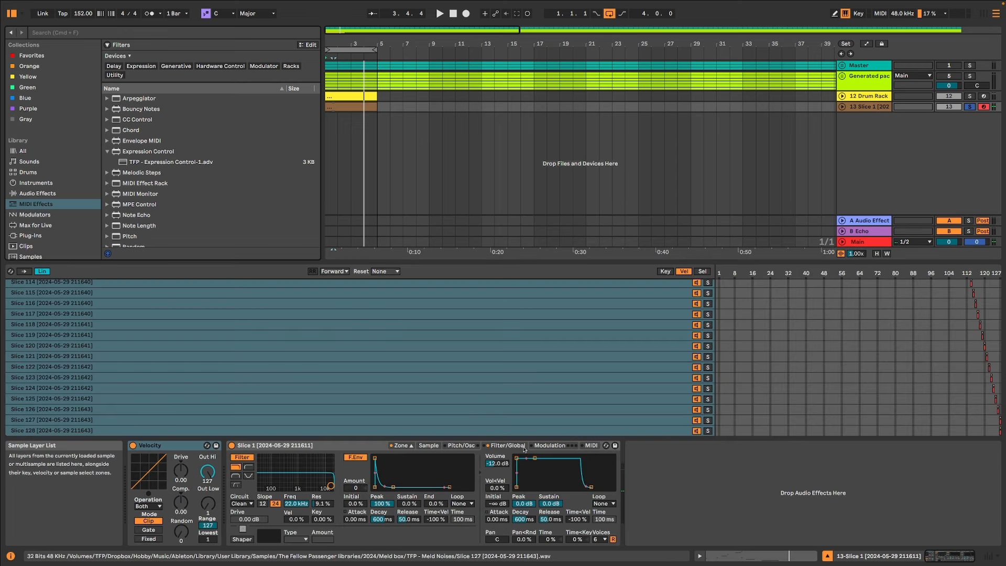
left_click(181, 531)
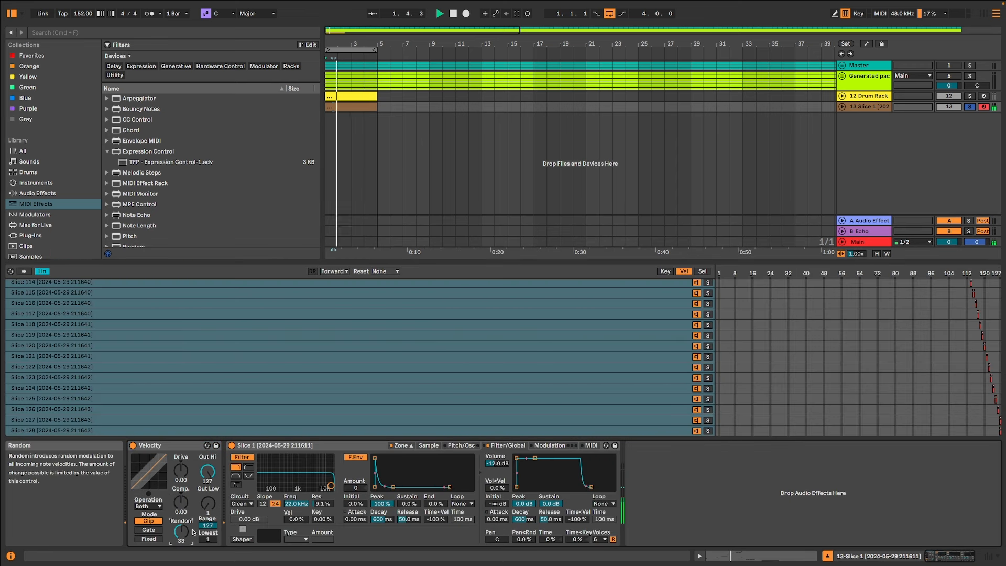
Step: Set Sampler's volume envelope to 481 ms decay, -13 dB sustain and 3.32 s release, and limit it to 2 voices
left_click_drag(591, 487, 603, 487)
left_click_drag(535, 457, 534, 467)
left_click(599, 539)
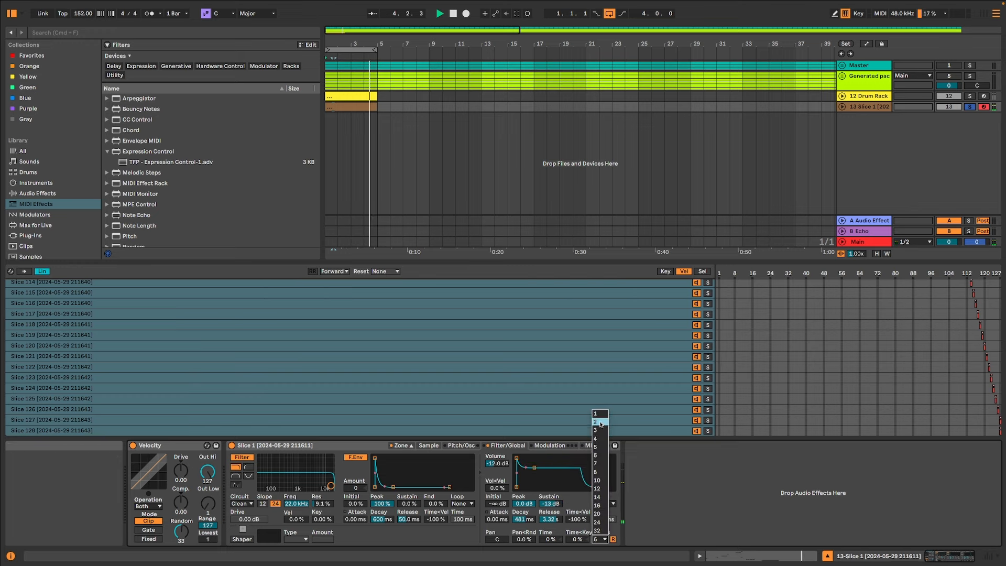
left_click(600, 422)
Step: Raise the Velocity effect's Random amount to 64
left_click(44, 194)
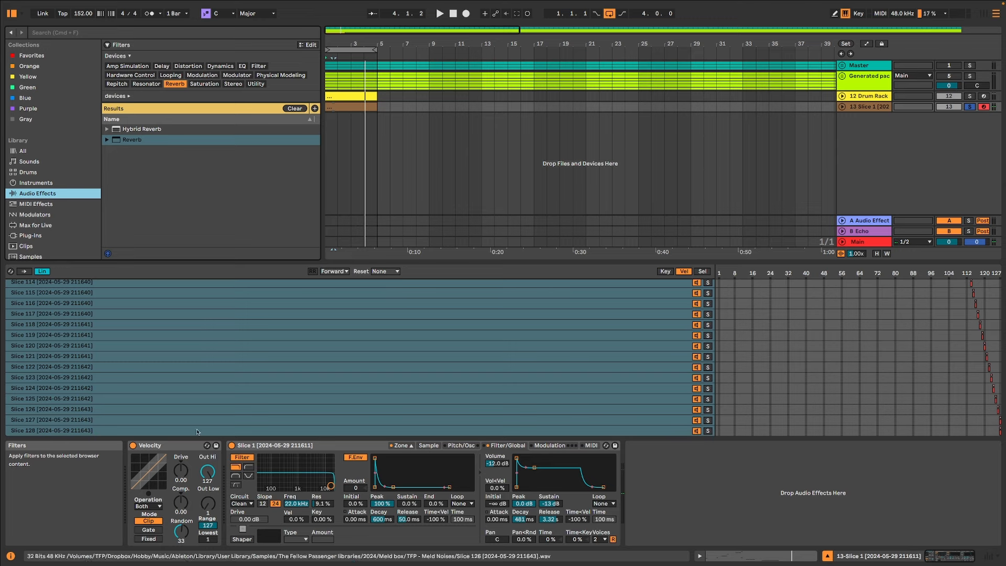
left_click_drag(181, 531, 181, 529)
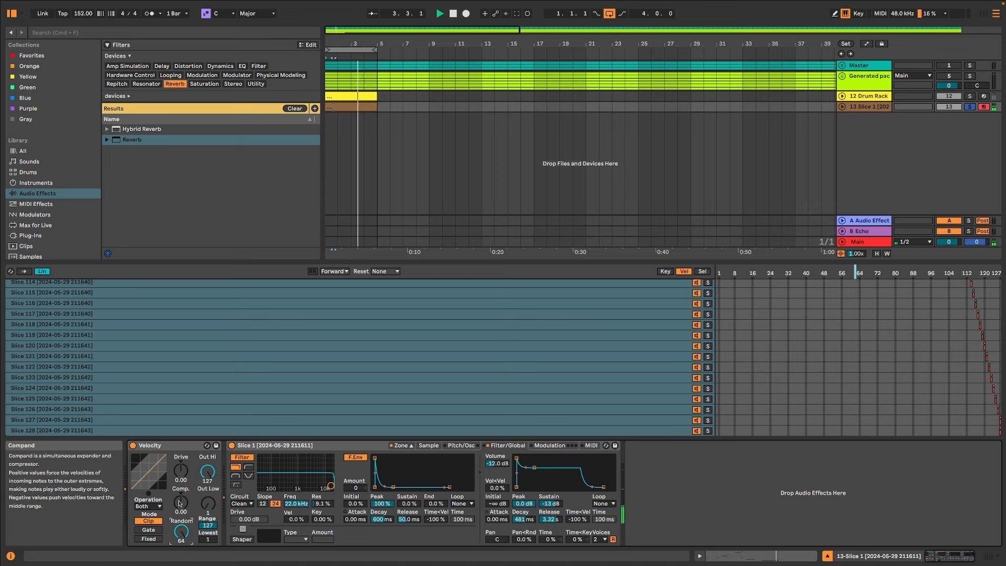
Step: Try a Comp. of -0.60 and a Drive of 0.90 on the Velocity effect, and reset both to 0.00
left_click_drag(178, 503, 178, 534)
left_click_drag(180, 470, 180, 423)
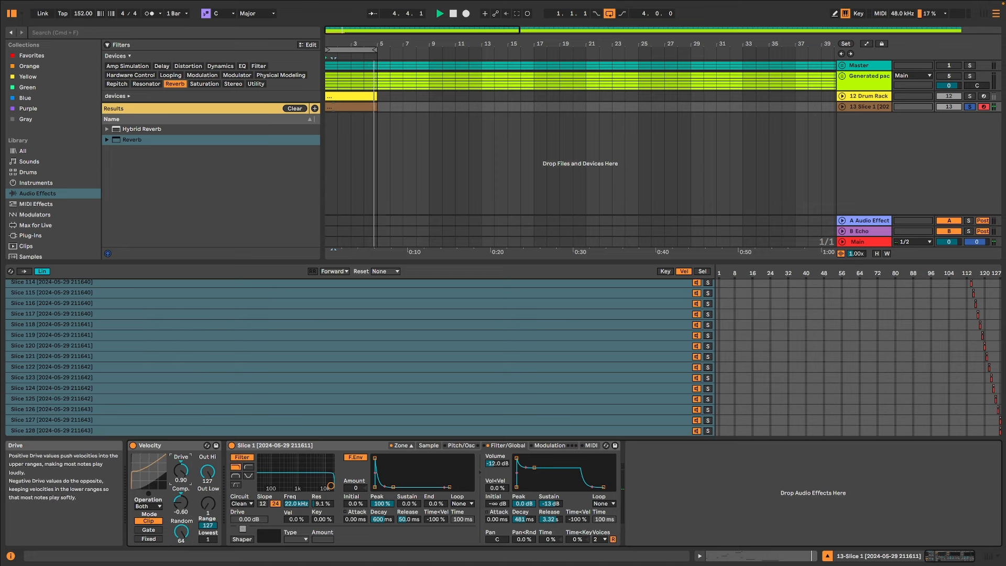
double_click(181, 506)
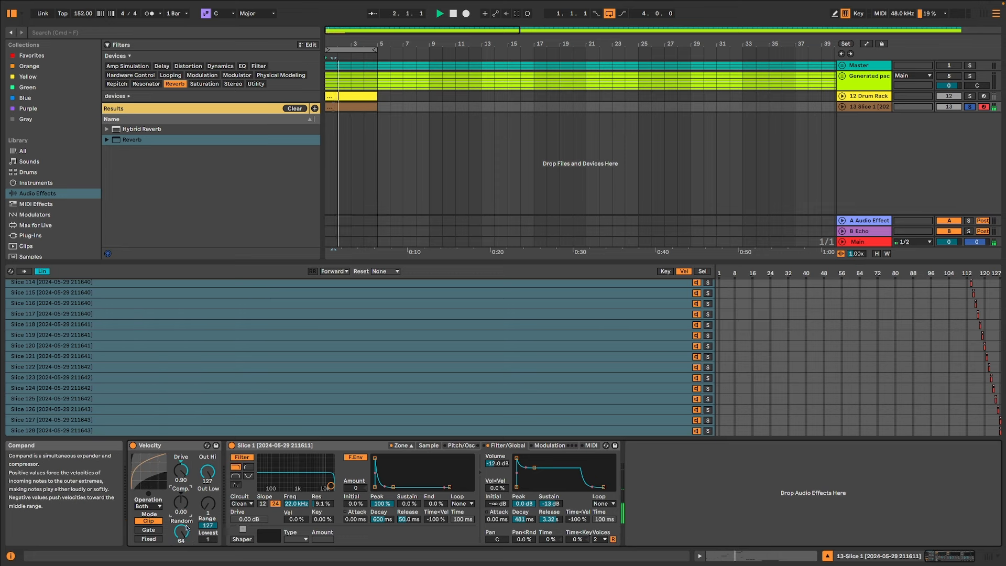
key("Delete")
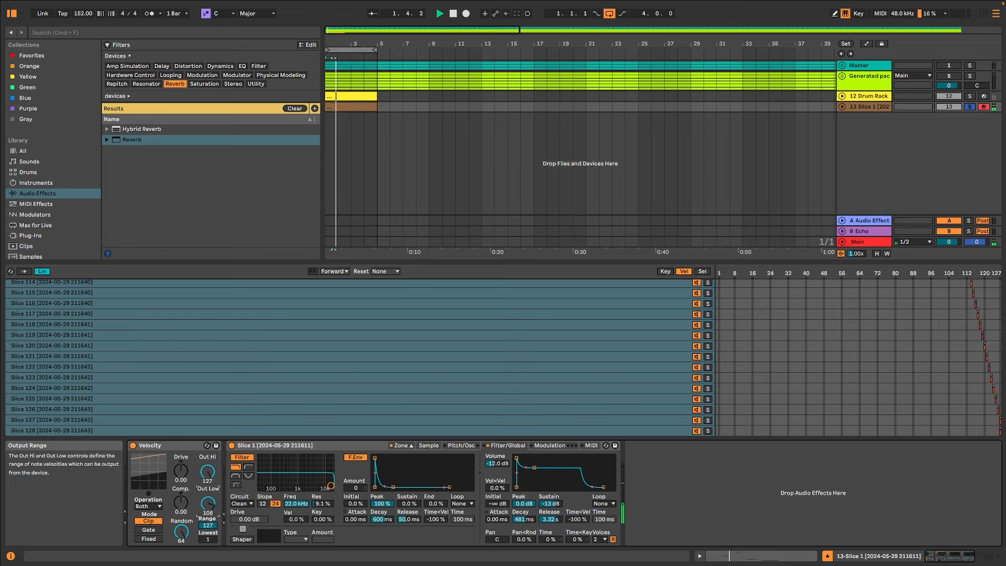
Step: Set the Velocity effect's Out Low to 56 and Out Hi to 64 while trying different Comp. amounts
left_click_drag(181, 502, 180, 509)
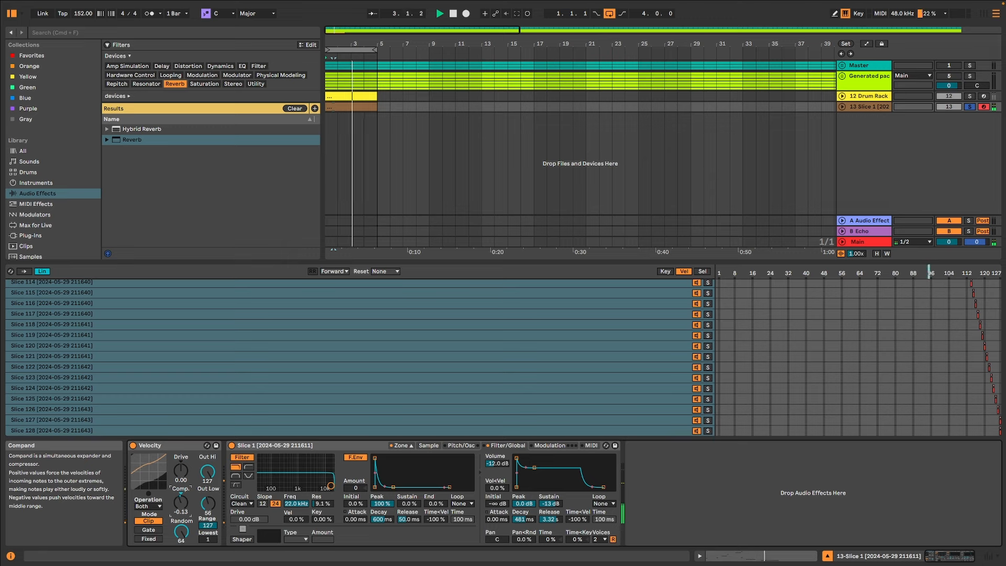
left_click_drag(205, 473, 205, 478)
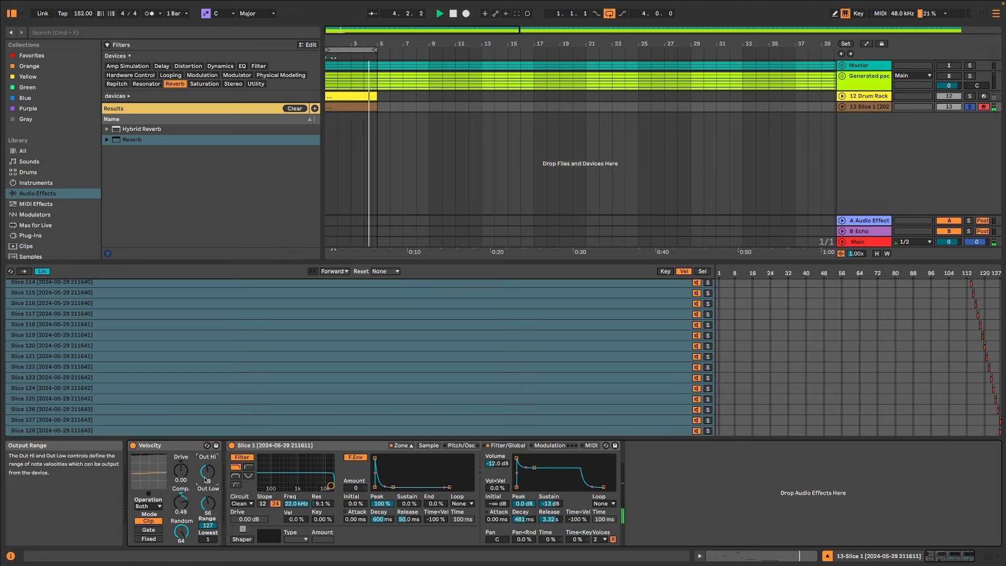
left_click_drag(208, 472, 208, 469)
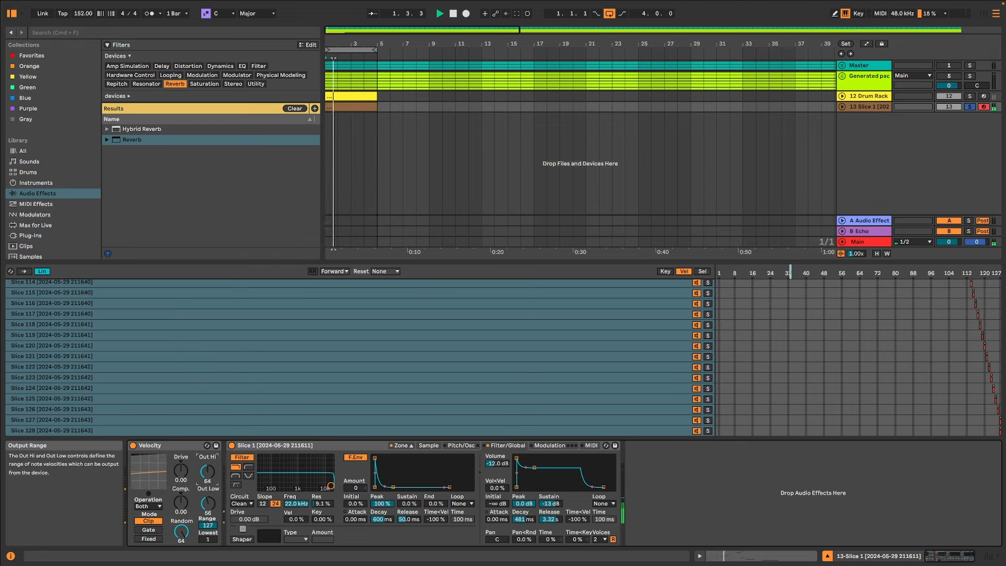
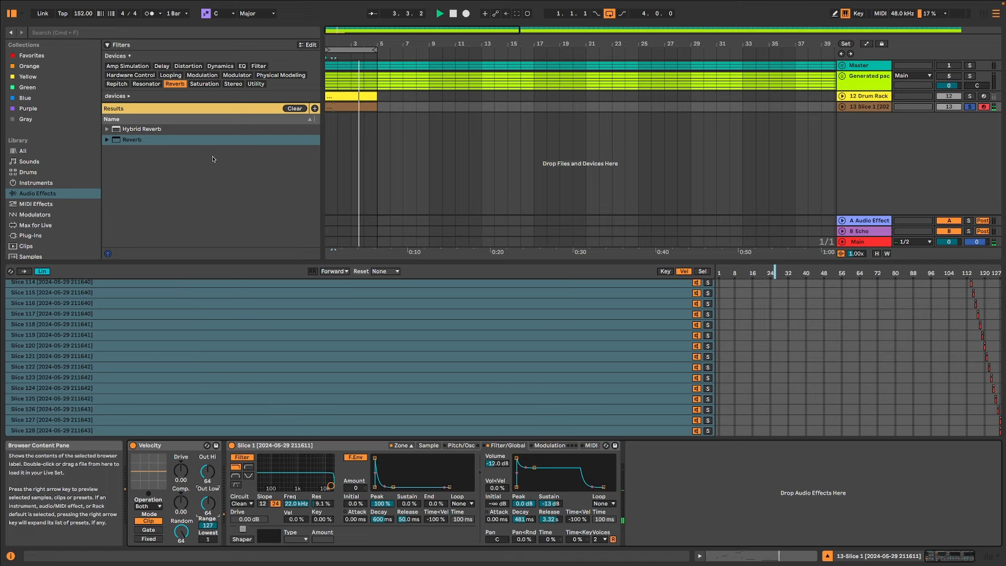
Step: Load the Minor Pentatonic preset of the Scale MIDI effect between the Velocity effect and Sampler
scroll(37, 205, "down", 3)
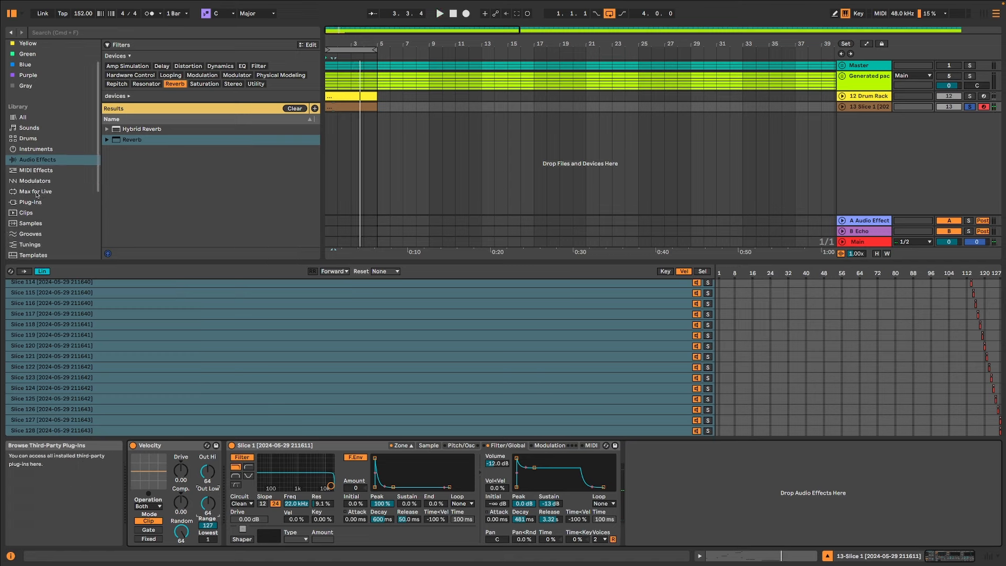
left_click(41, 173)
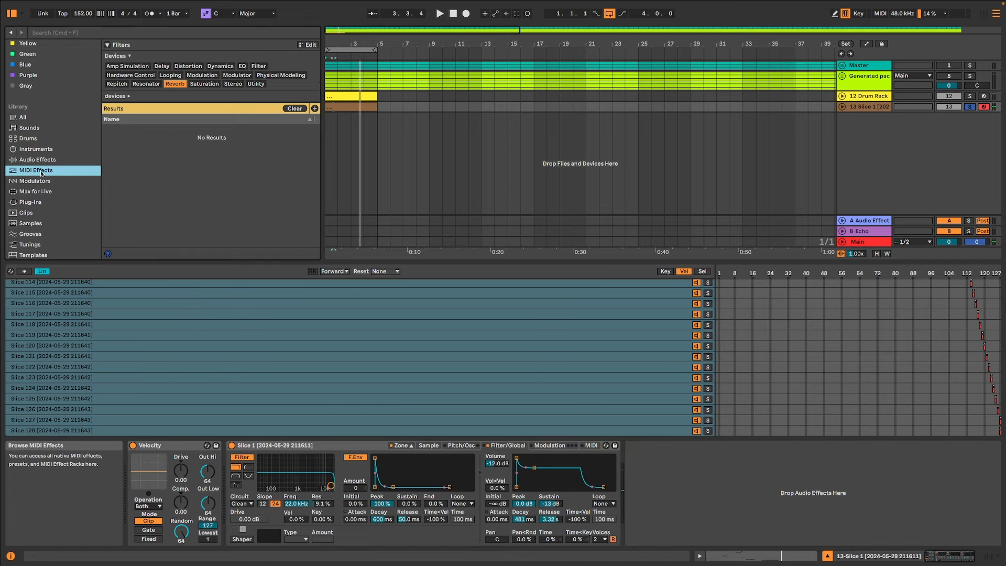
scroll(151, 220, "down", 2)
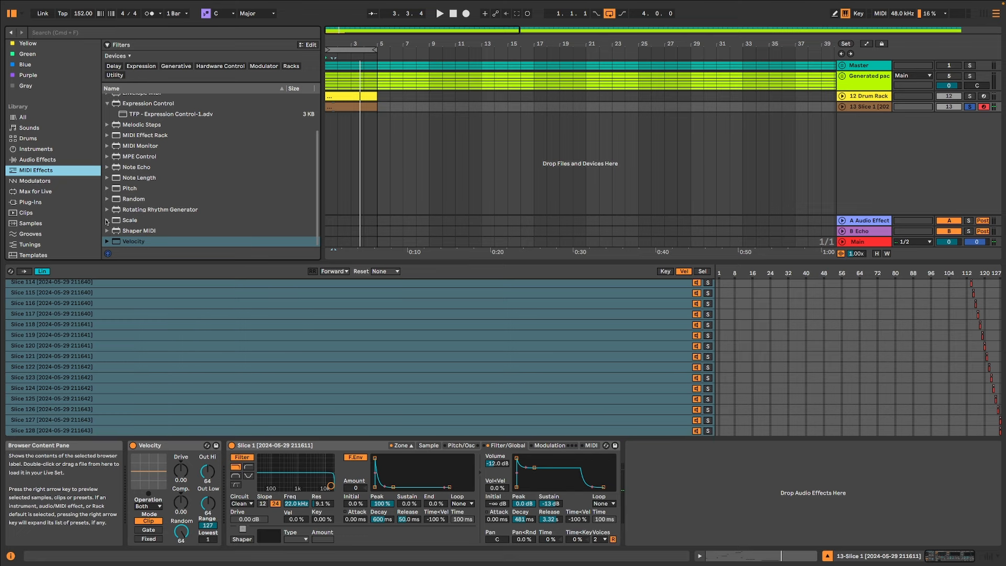
left_click(107, 221)
scroll(156, 233, "down", 5)
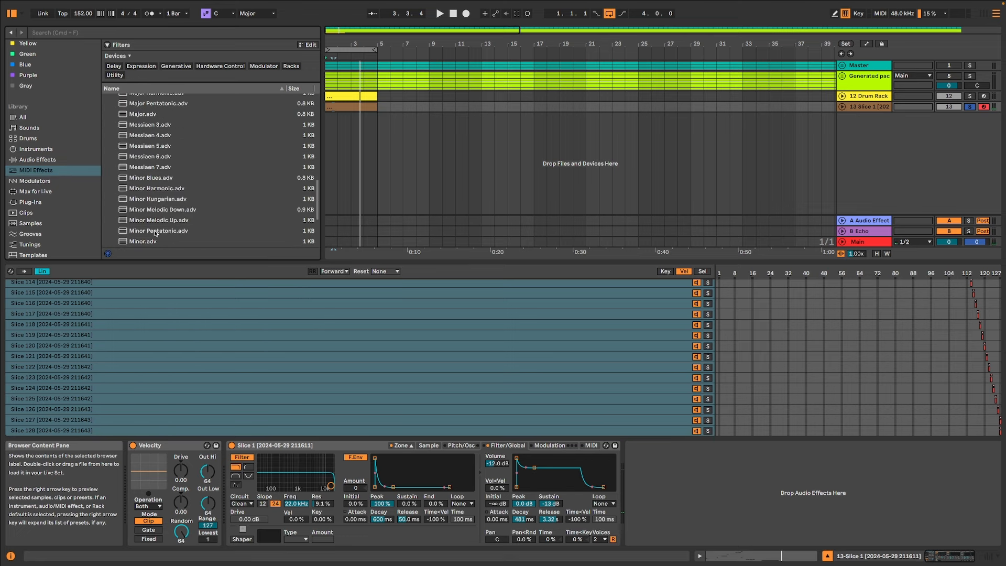
double_click(186, 231)
Step: Set the base note of the Minor Pentatonic scale effect to D#, keeping the User scale
left_click(335, 475)
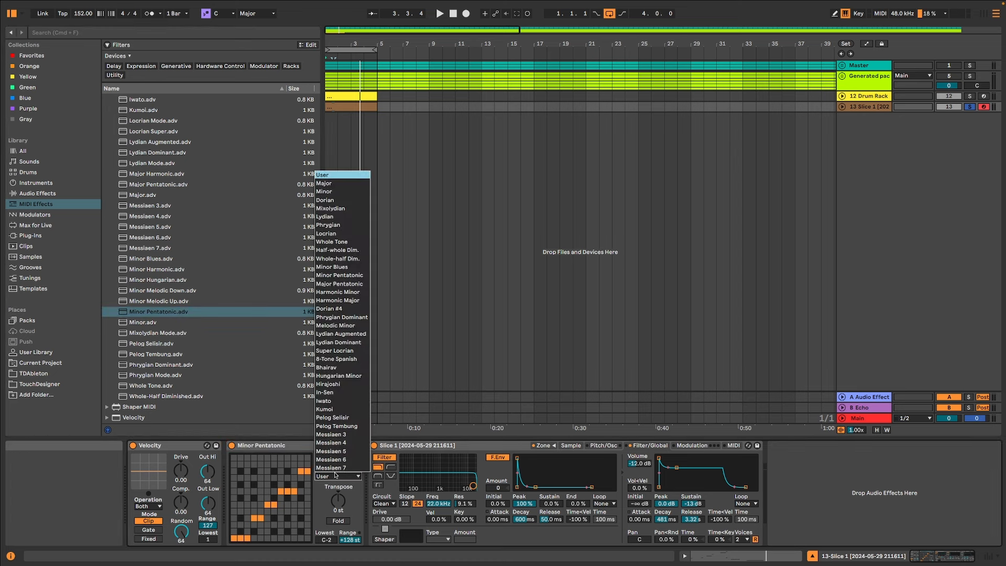
left_click(309, 480)
left_click(335, 470)
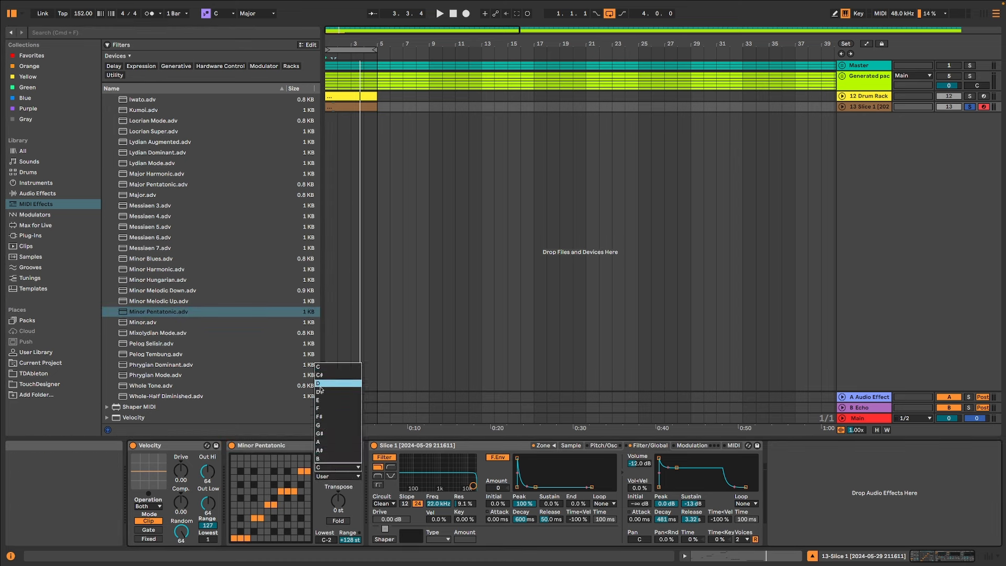
left_click(321, 391)
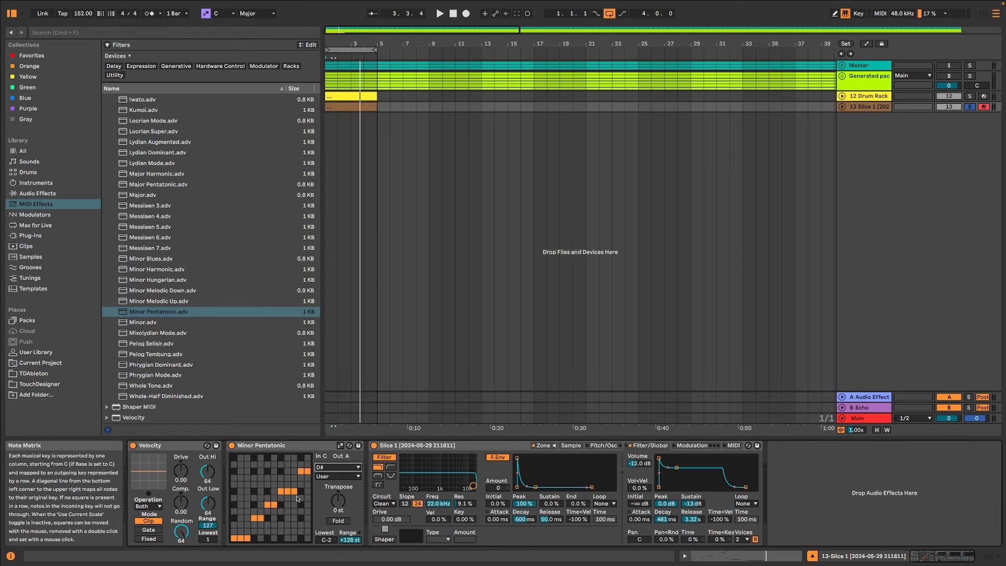
Step: Insert a Random MIDI effect before Velocity, set its Chance to 52 %, and start playback
scroll(157, 294, "up", 5)
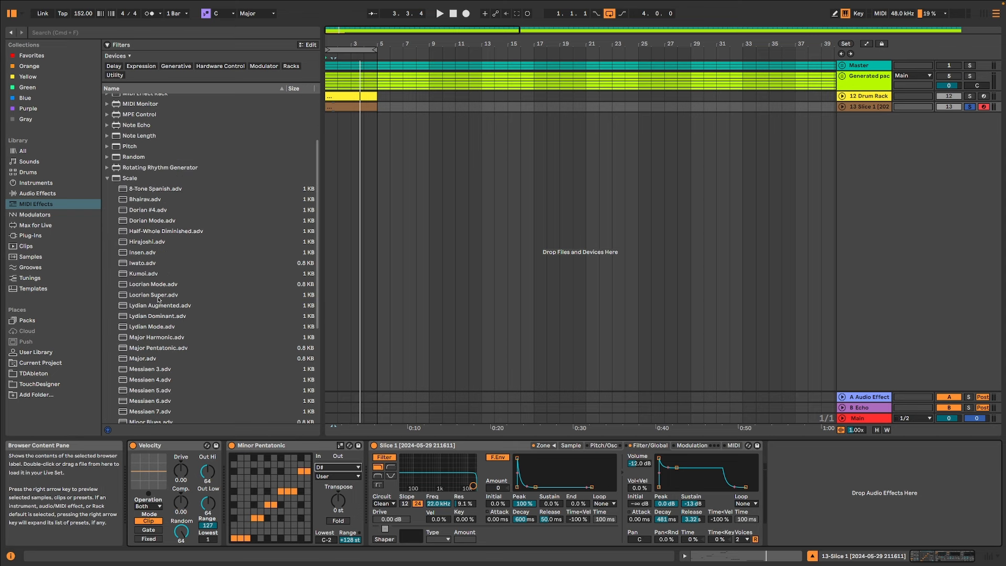
left_click(132, 159)
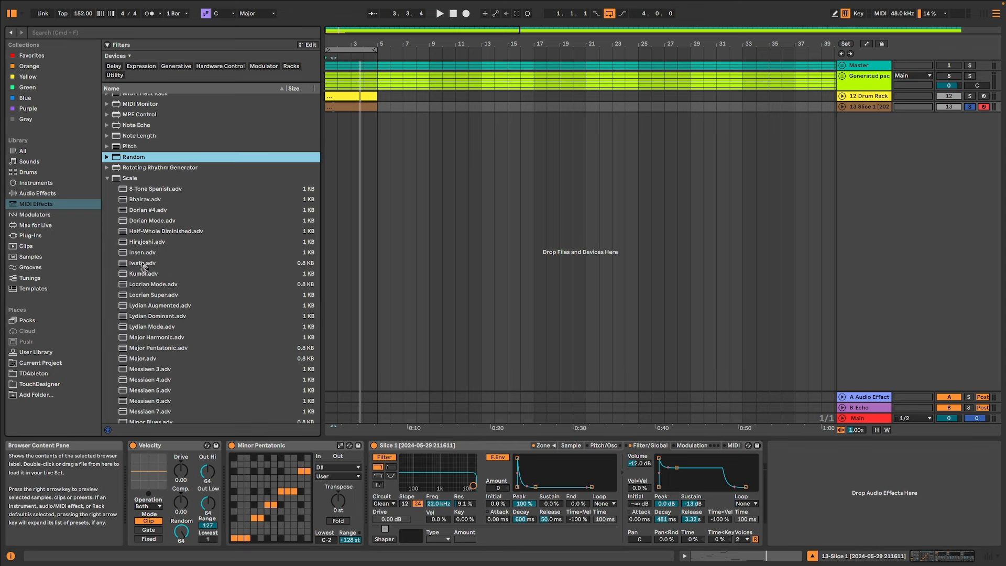
left_click(145, 462)
left_click_drag(139, 477, 143, 473)
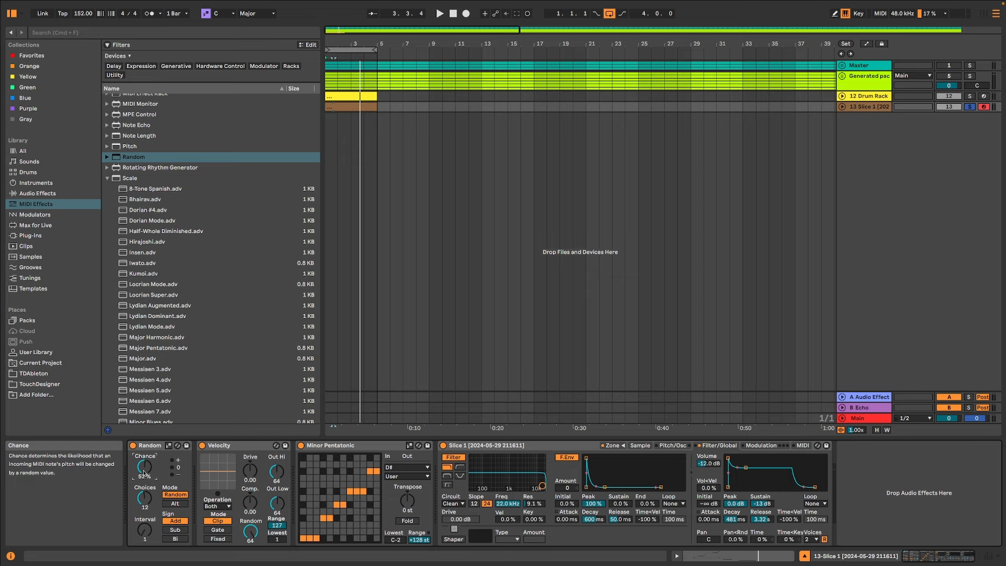
key("space")
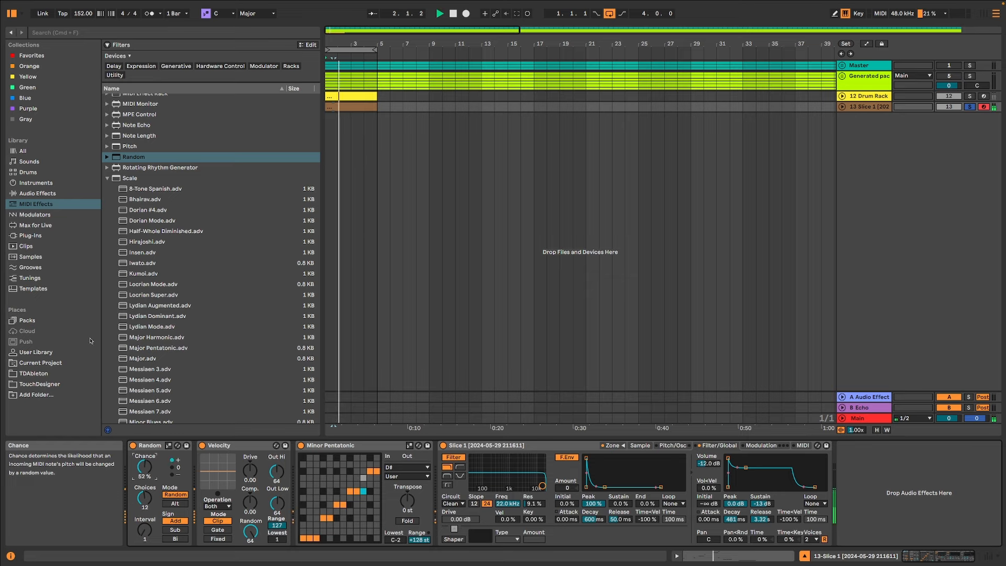
Step: Add the OTT preset of Multiband Dynamics after Sampler and set its Amount to 84 %
left_click(41, 195)
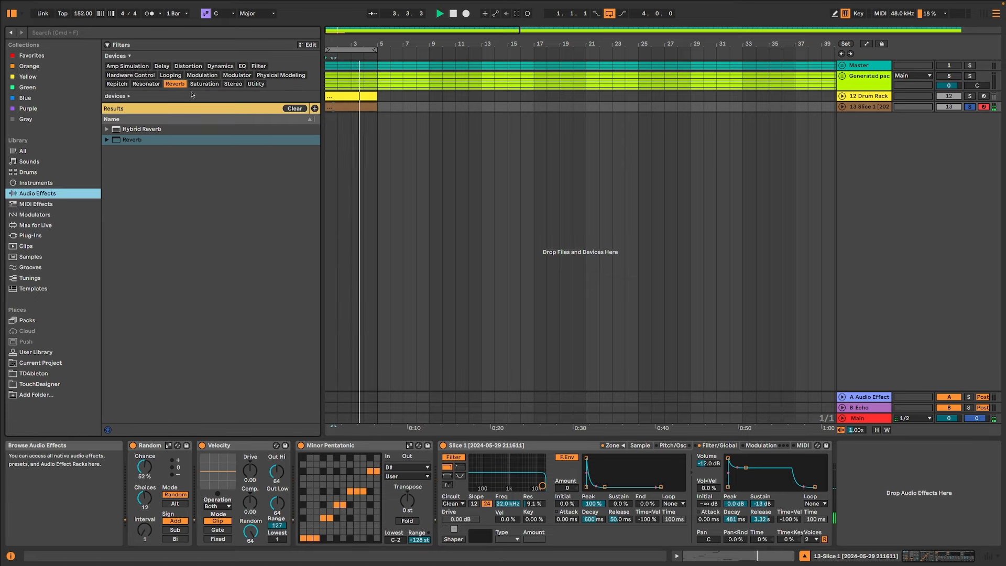
left_click(220, 66)
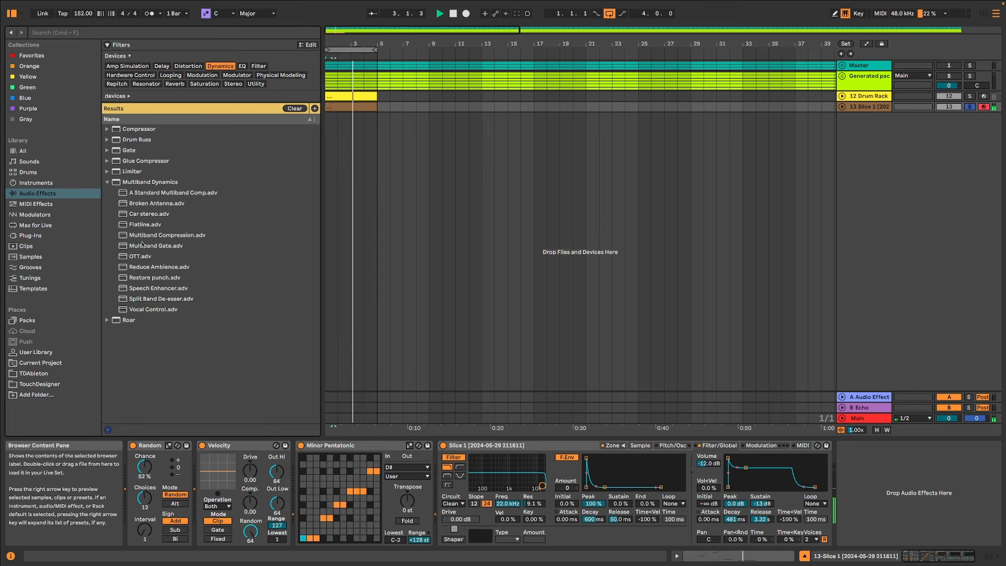
double_click(140, 256)
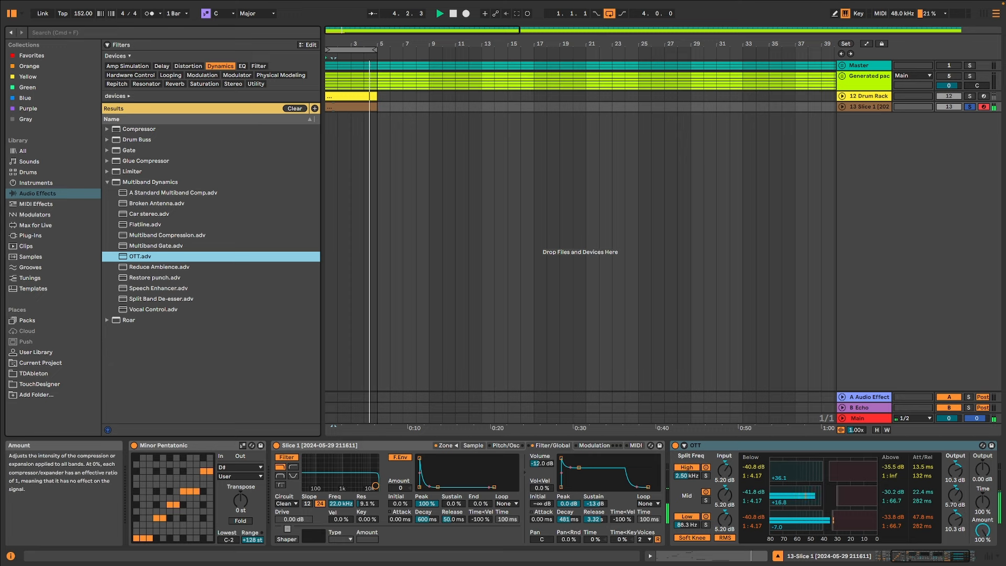
left_click_drag(982, 530, 985, 531)
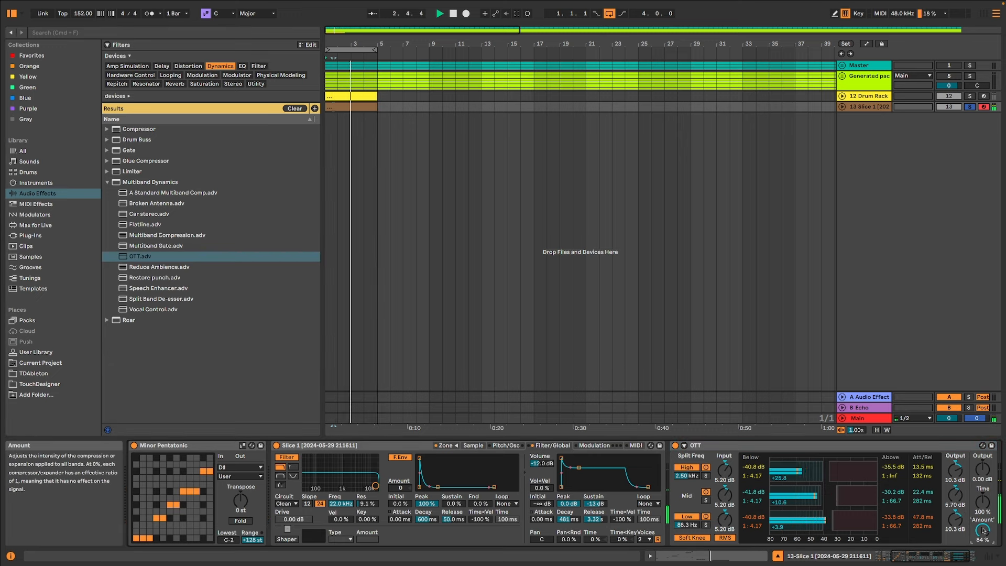
Step: Unsolo the Slice 1 track, unfold it and the Drum Rack track, and set the Drum Rack volume to -0.9 dB
left_click(969, 106)
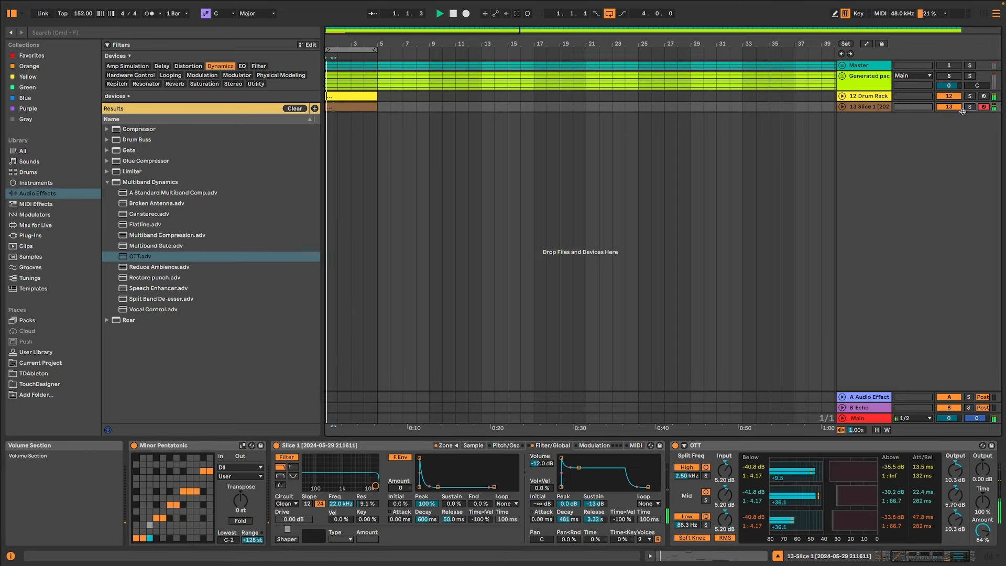
key("space")
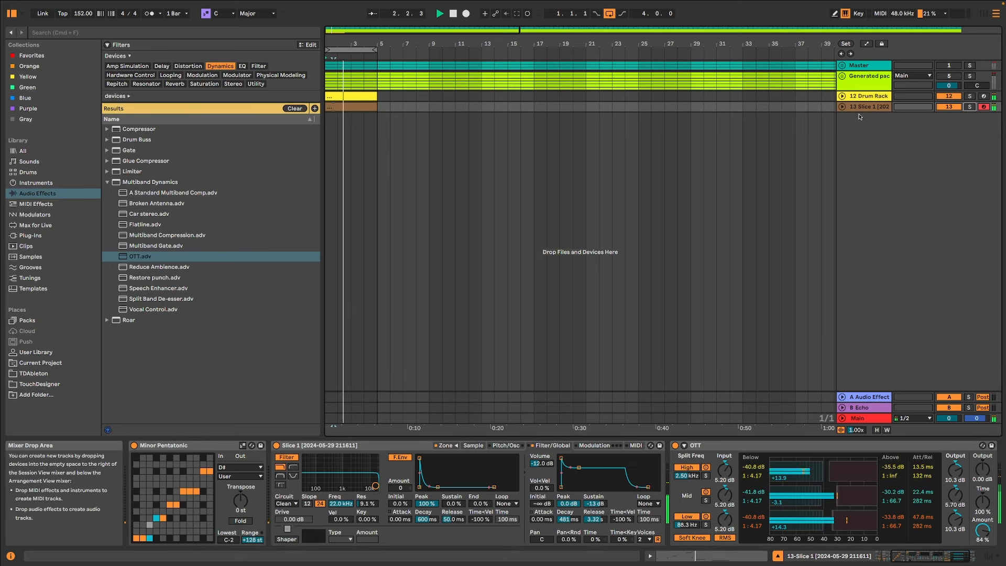
left_click(841, 107)
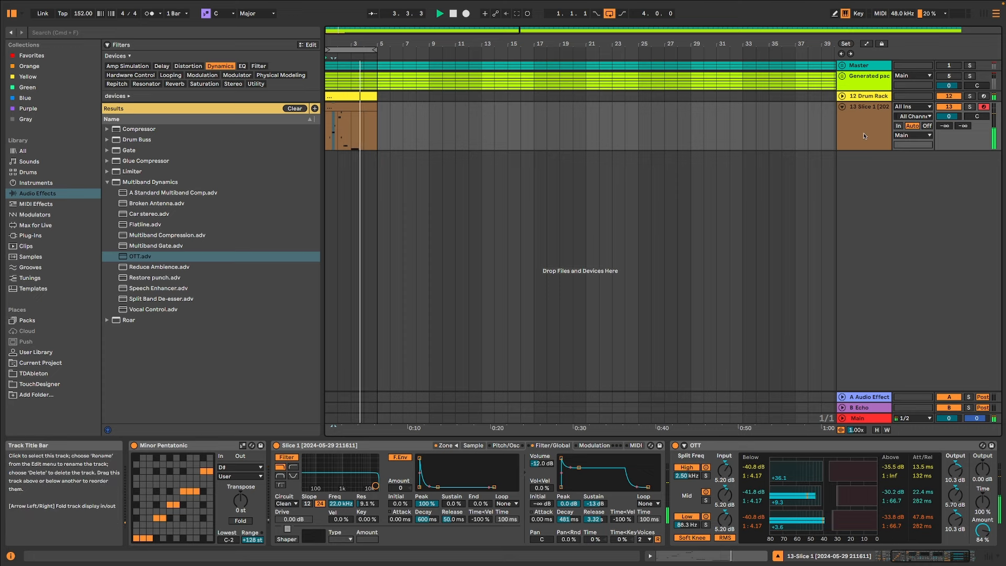
left_click(843, 97)
left_click_drag(948, 105, 949, 111)
left_click_drag(943, 188, 927, 180)
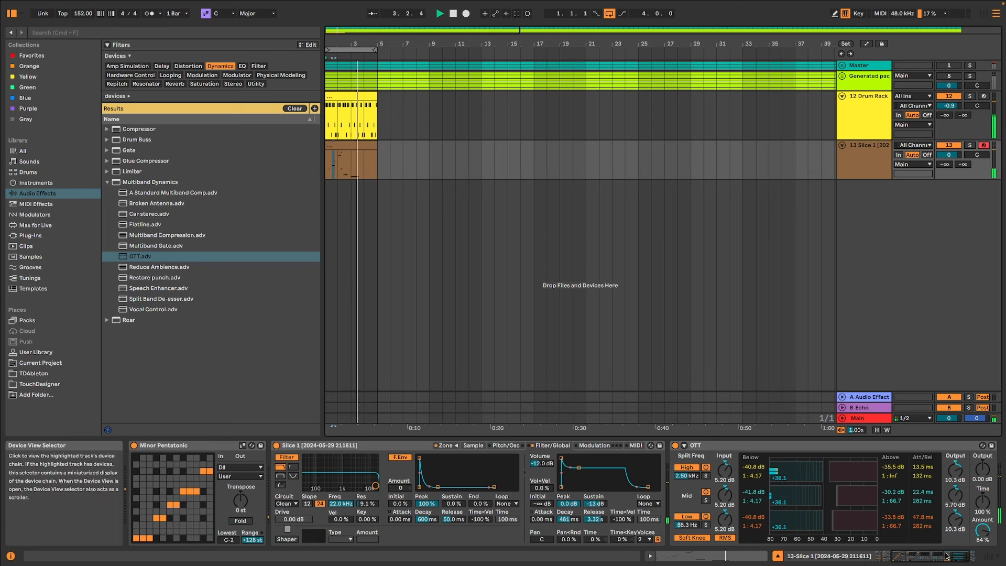
Step: Insert the Expression Control MIDI effect between the Minor Pentatonic scale effect and Sampler
left_click(886, 556)
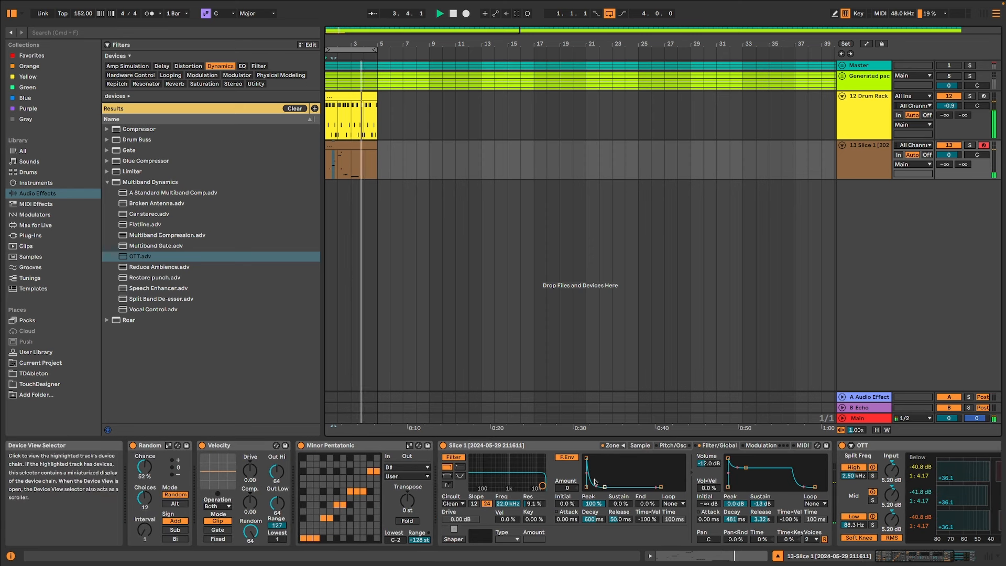
left_click(35, 204)
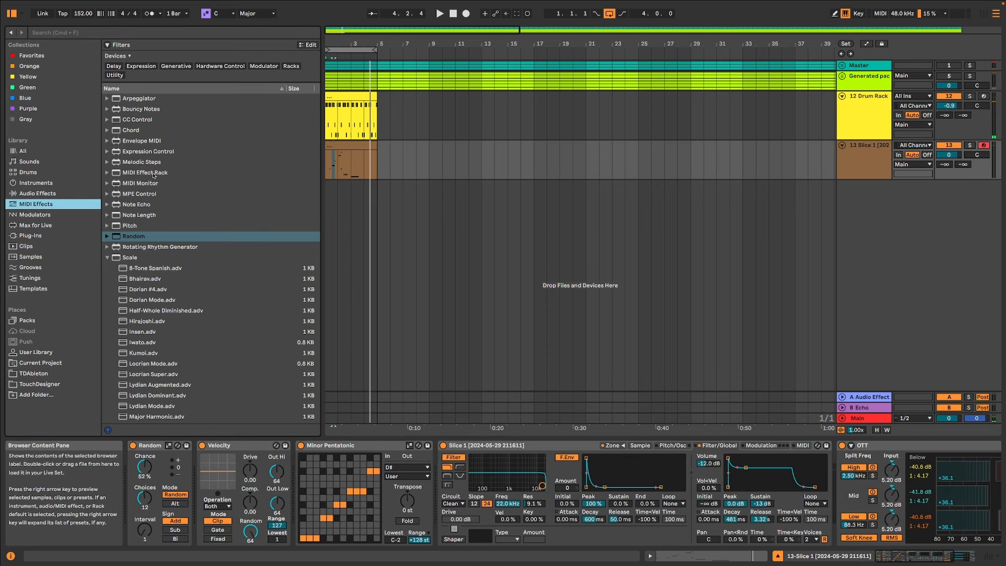
double_click(148, 151)
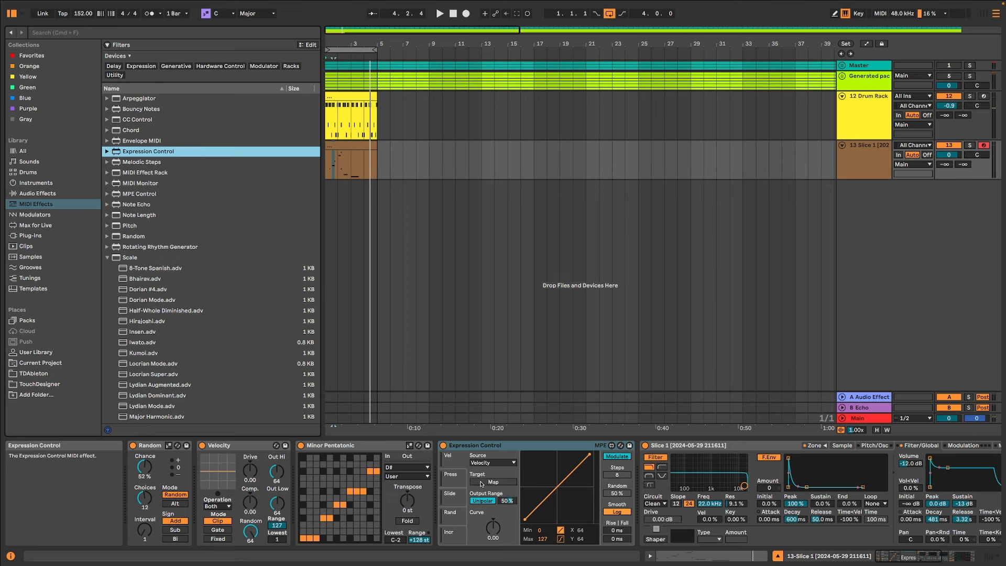
Step: Enable Sampler's modulation oscillator and map Expression Control's velocity row to the oscillator's Vol<Vel amount in Remote mode
left_click(481, 482)
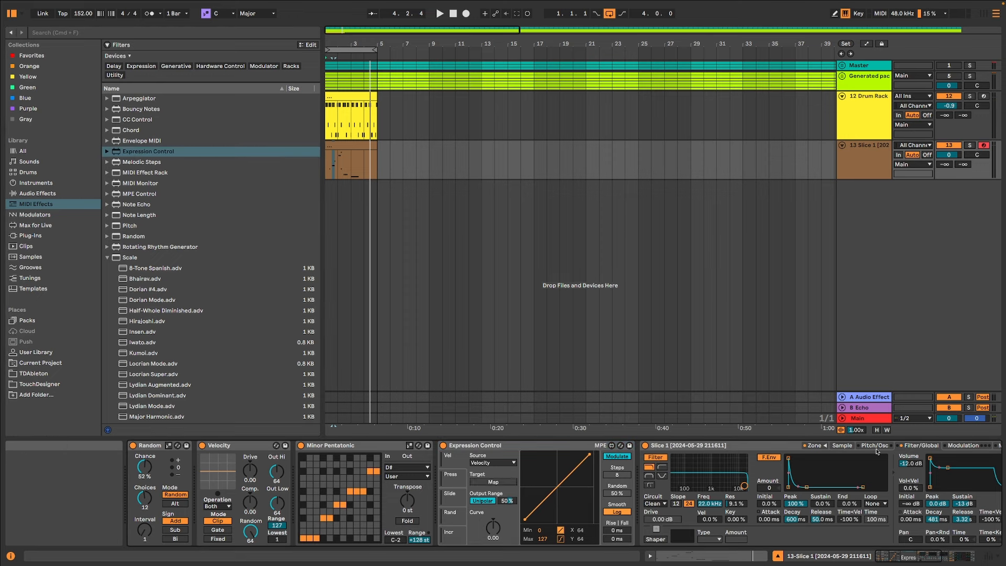
left_click(878, 447)
left_click(487, 481)
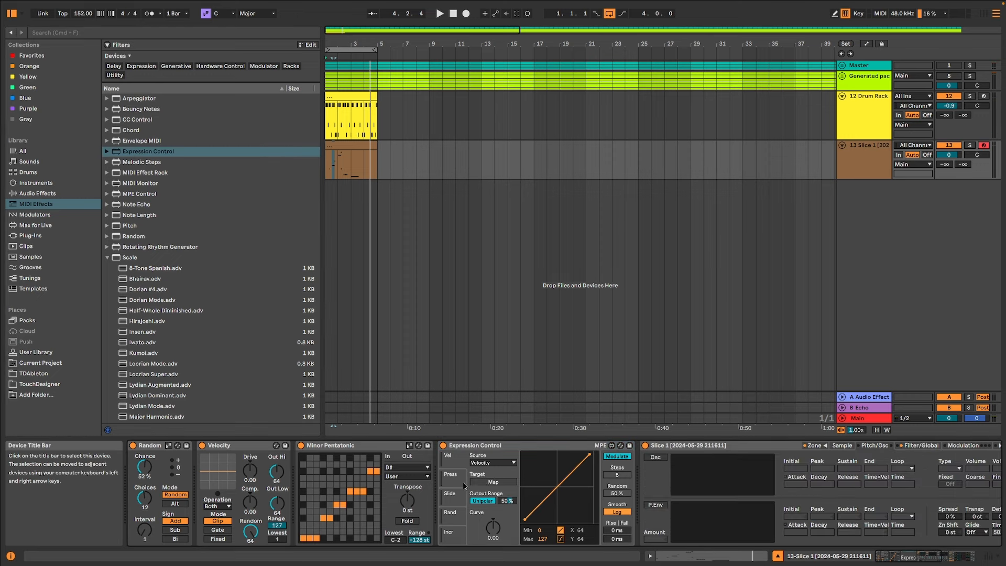
left_click(656, 458)
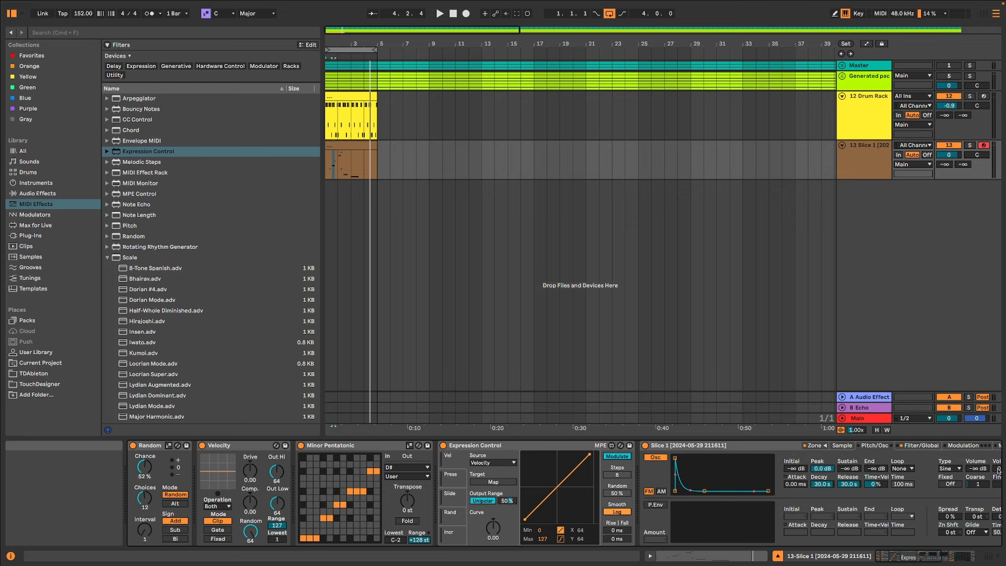
left_click(934, 560)
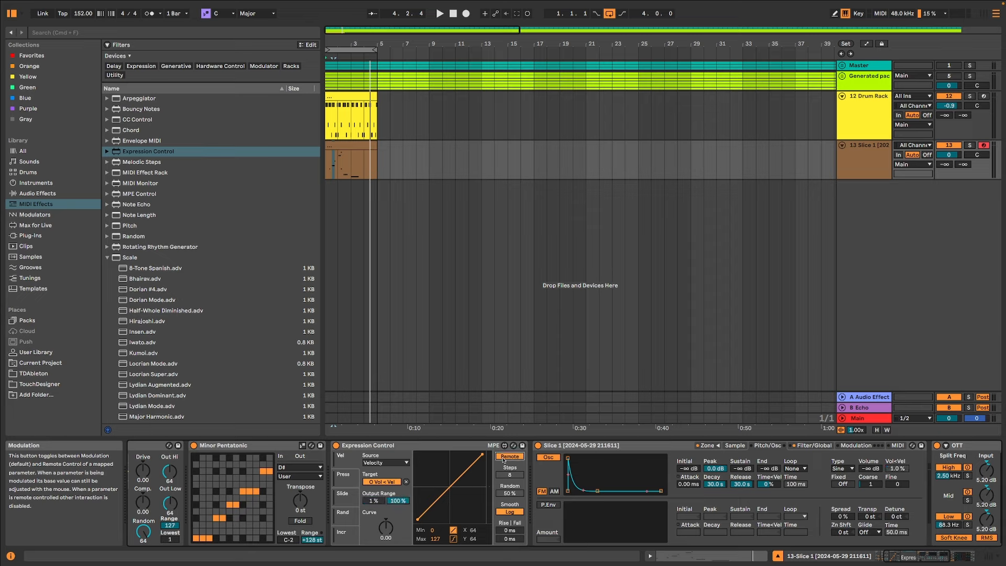
Step: Change the Expression Control source to Random, remap its target to the oscillator's Volume, and reset Vol<Vel to 0.0 %
left_click(379, 463)
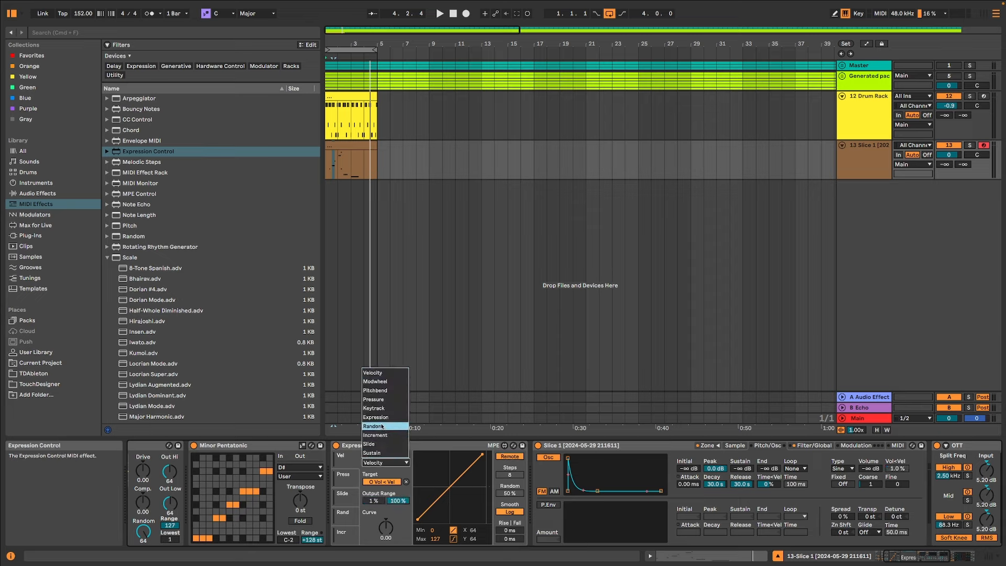
left_click(382, 426)
key("space")
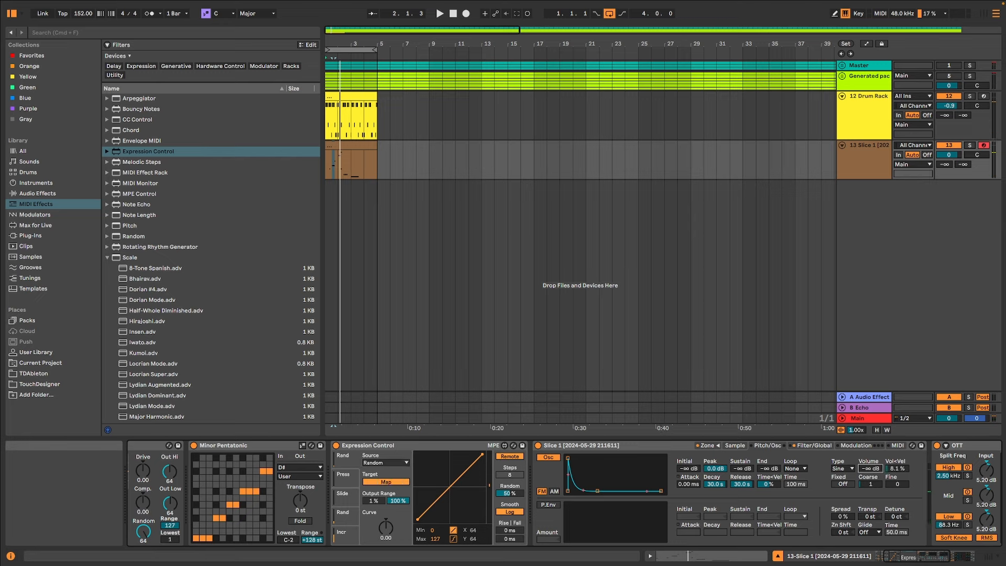
left_click(898, 469)
key("space")
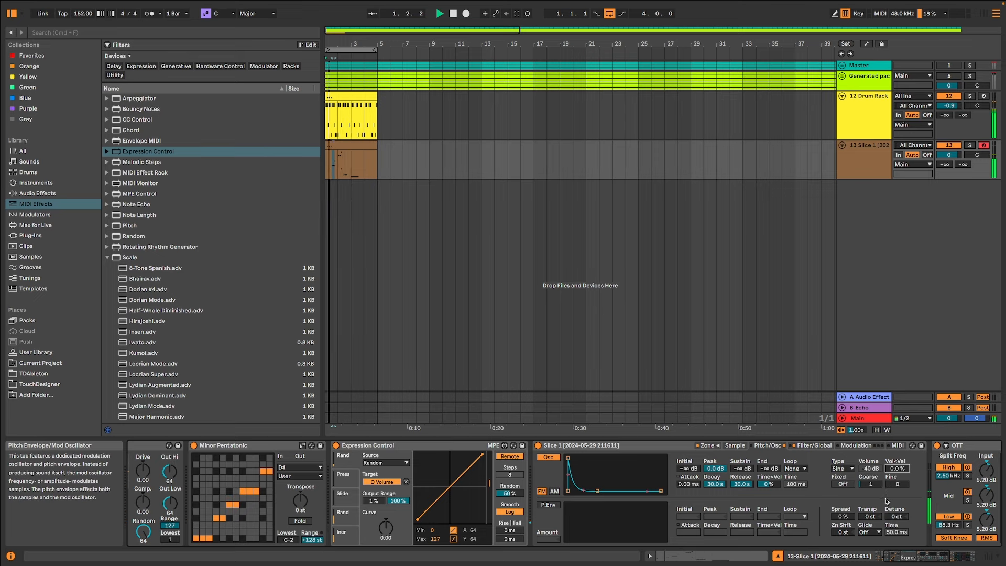
Step: Lower the Drum Rack track's volume to -1.4 dB
left_click_drag(940, 556, 877, 551)
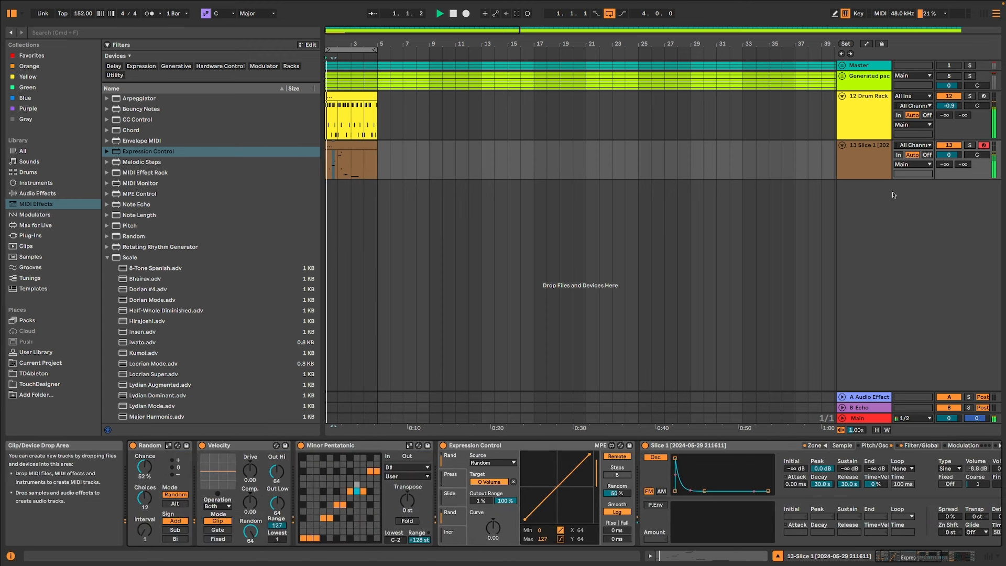
left_click(869, 166)
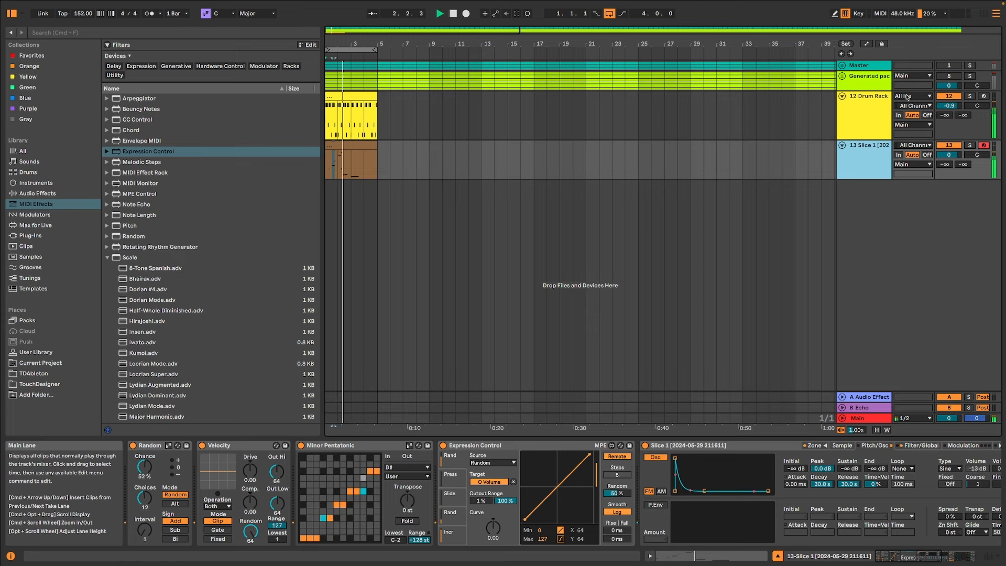
left_click_drag(949, 105, 948, 101)
Step: Add a Glue Compressor after OTT on the Slice 1 Sampler track
left_click(862, 150)
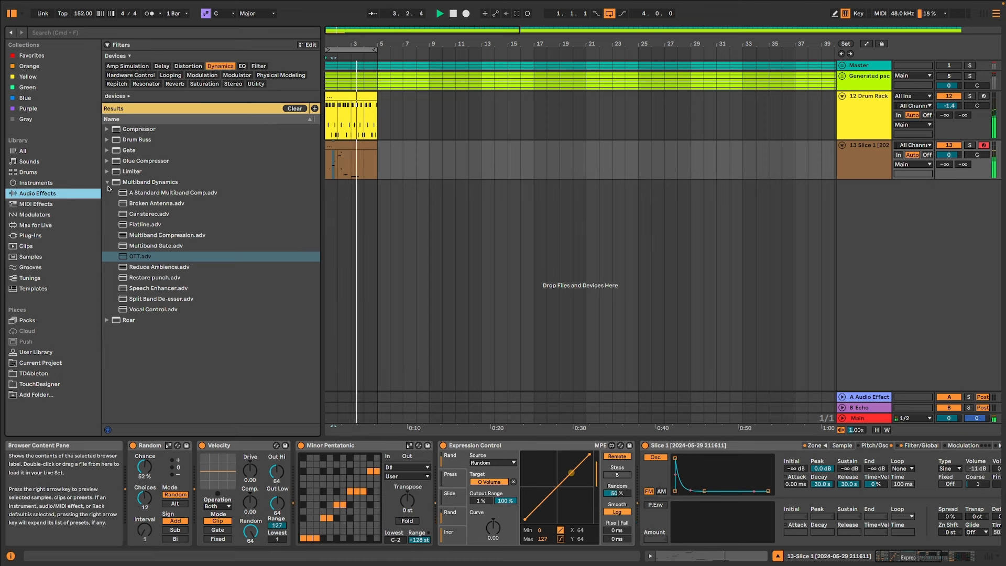
left_click(107, 161)
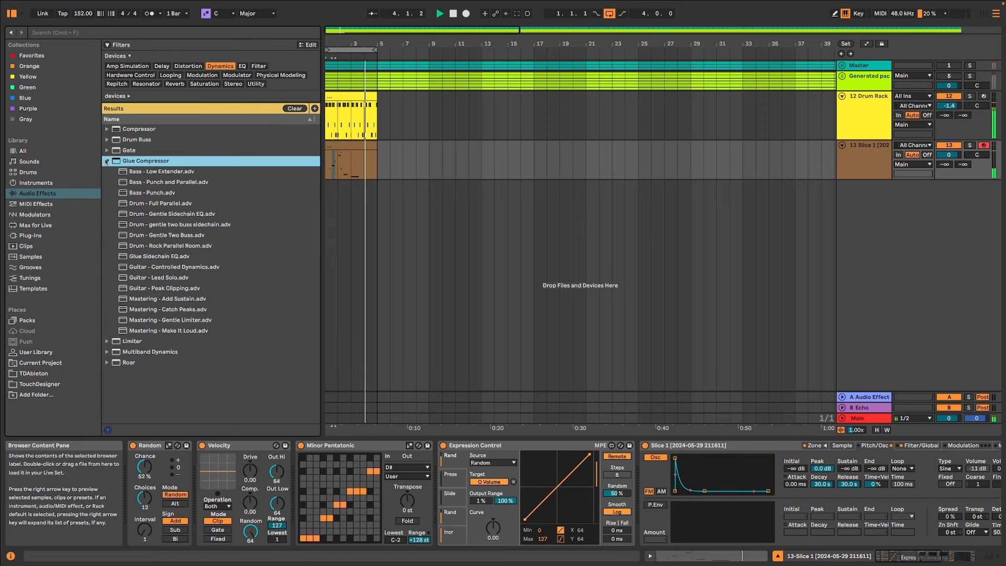
double_click(141, 162)
Step: Sidechain the Glue Compressor from 12-Drum Rack, and set its Threshold to -22.5 dB and Makeup to 6.51 dB
left_click(858, 448)
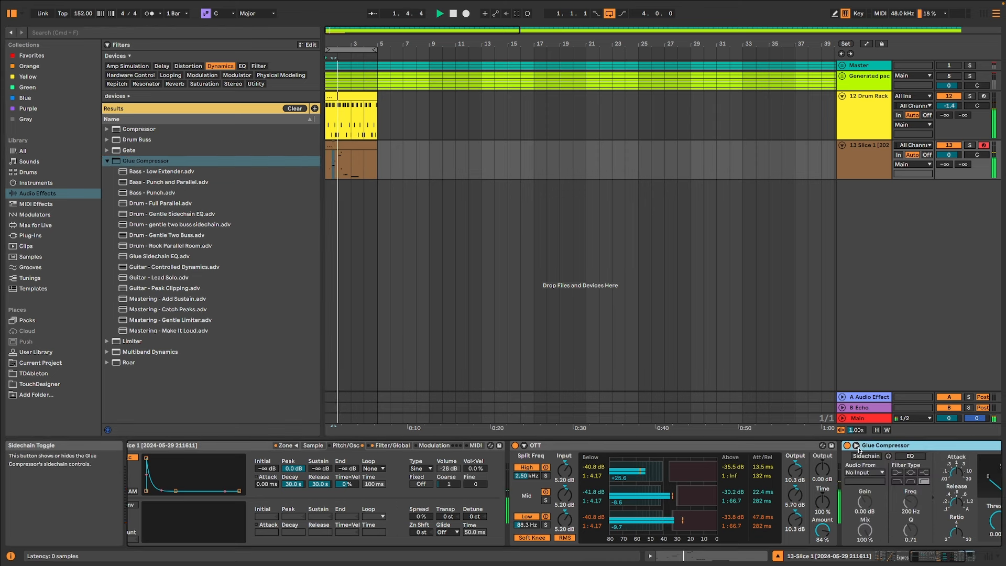
left_click(865, 472)
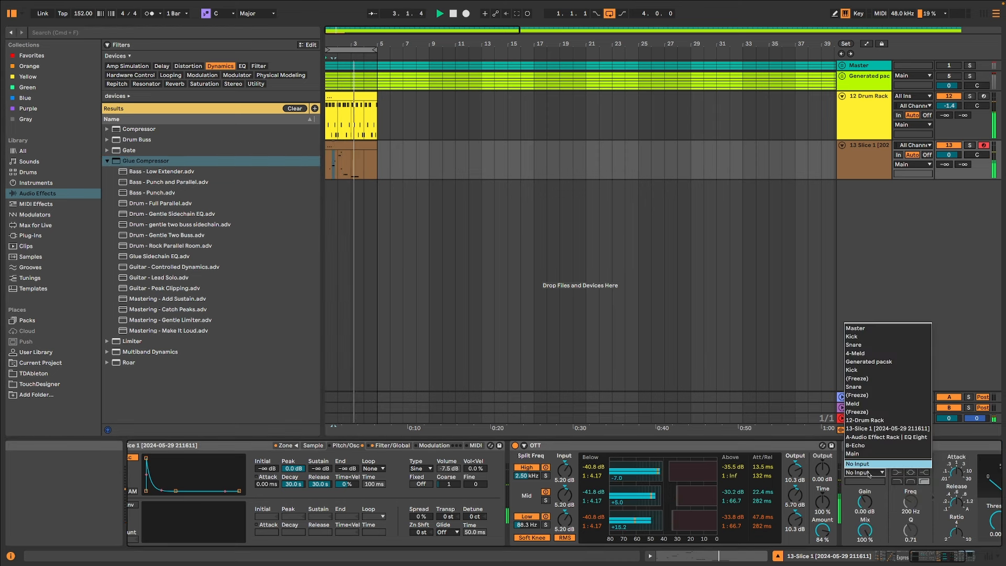
left_click(890, 421)
scroll(938, 540, "right", 5)
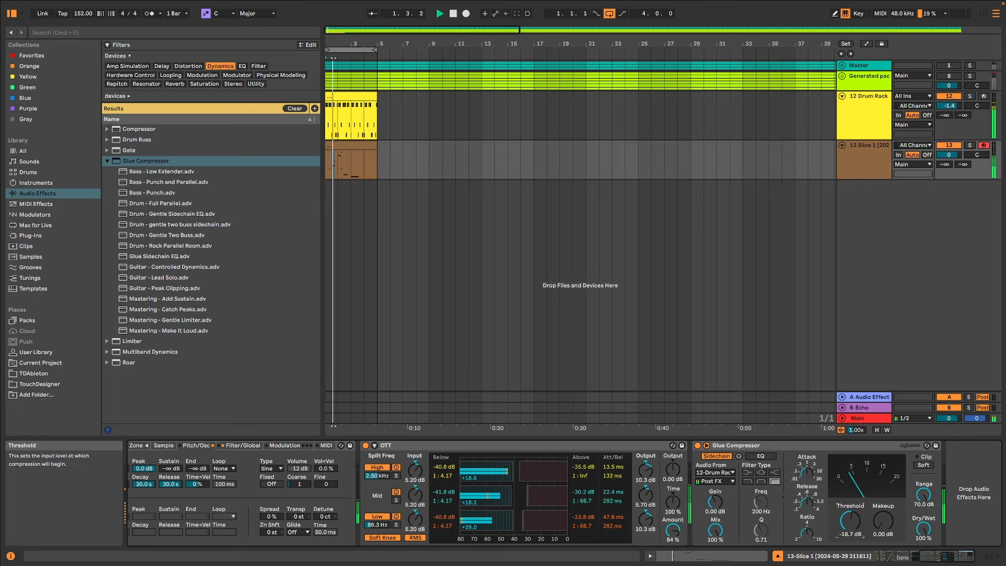
left_click_drag(883, 521, 850, 523)
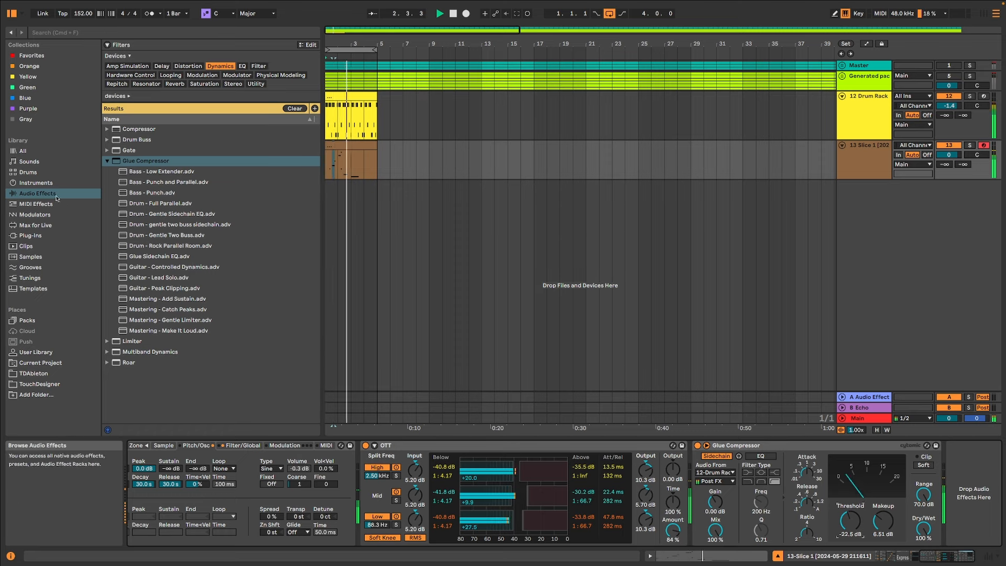
Step: Add the default Reverb audio effect after the Glue Compressor on the Slice 1 track
left_click(108, 161)
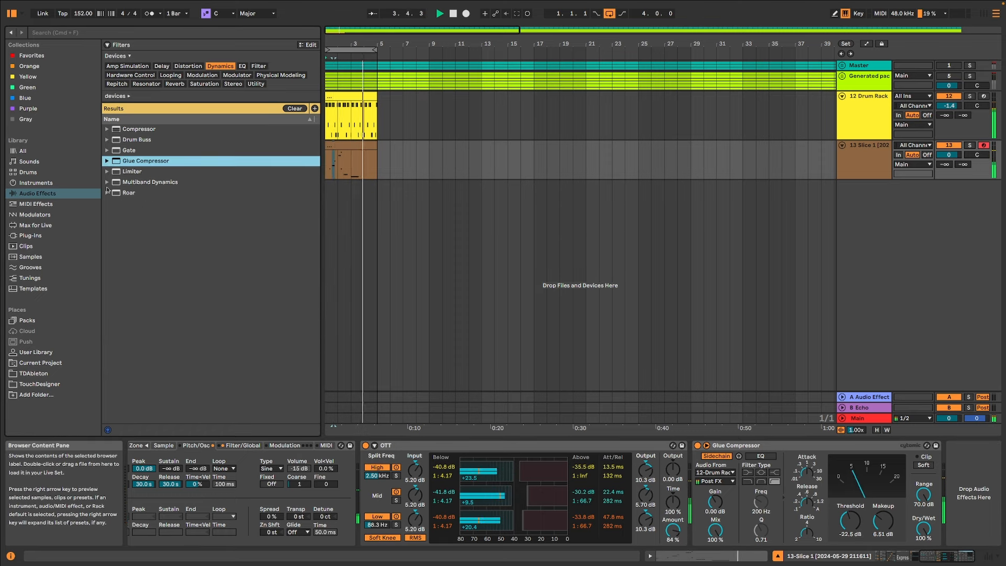
left_click(42, 182)
left_click(42, 194)
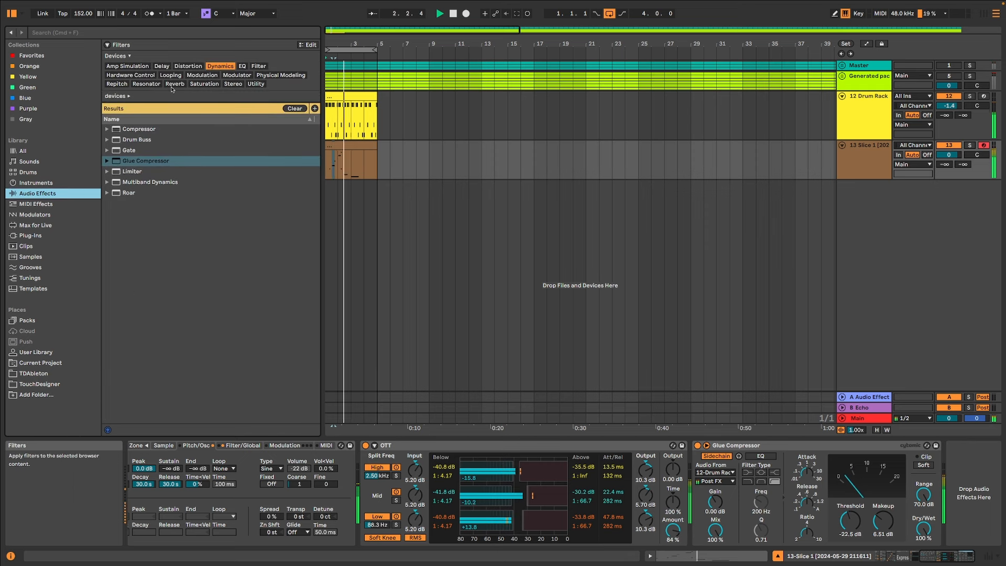
left_click(174, 85)
left_click(106, 140)
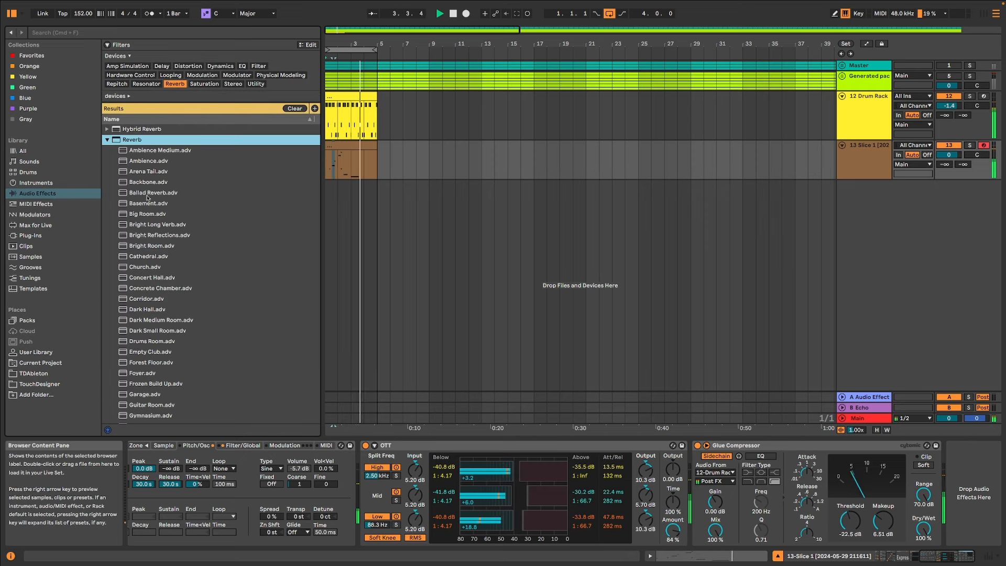
double_click(143, 145)
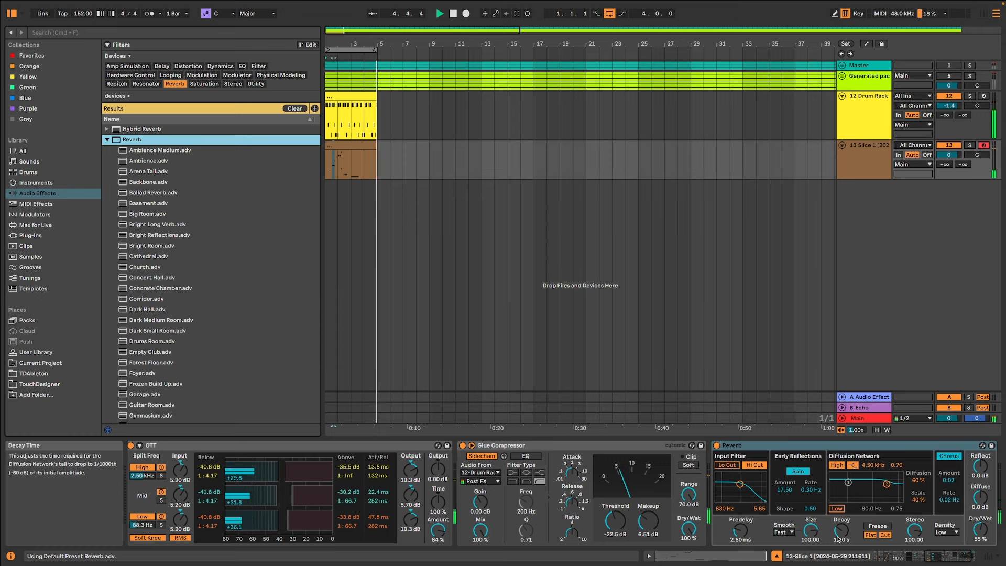
Step: Set the Reverb's Decay to 7.07 s, Stereo to 59.05, Density to High and Dry/Wet to 21 %
left_click_drag(917, 531, 917, 556)
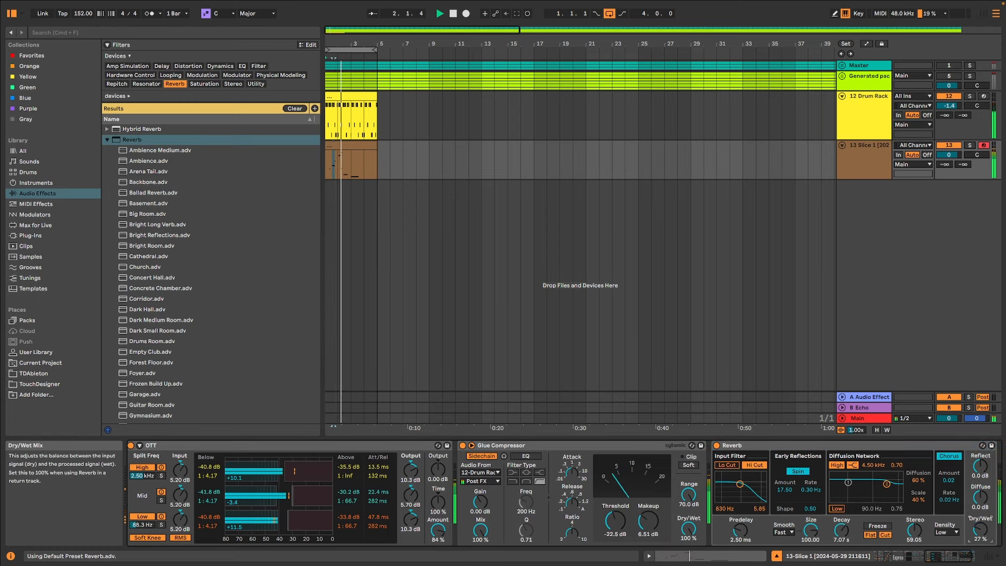
left_click_drag(980, 530, 980, 553)
left_click(955, 532)
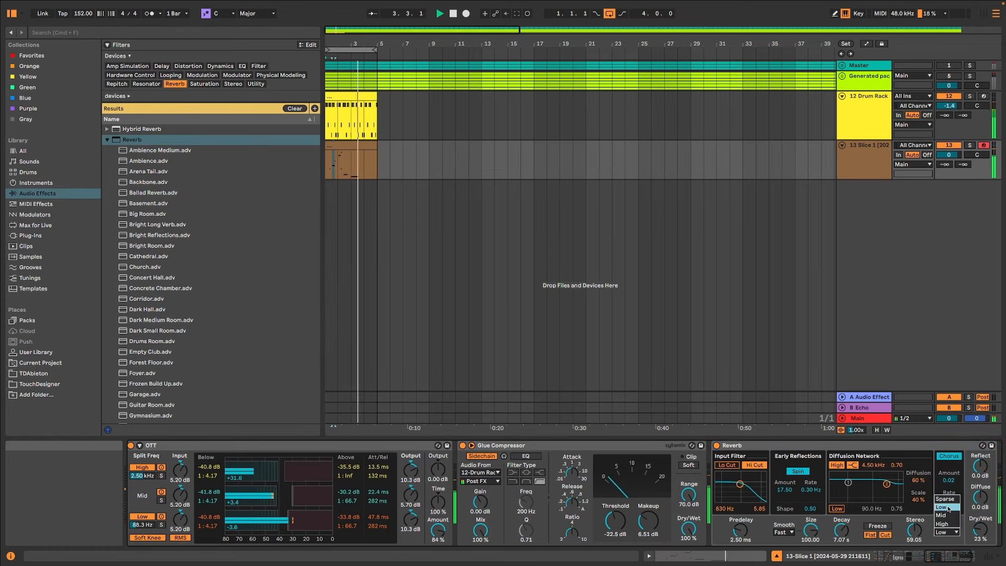
left_click(943, 524)
left_click_drag(981, 531, 981, 533)
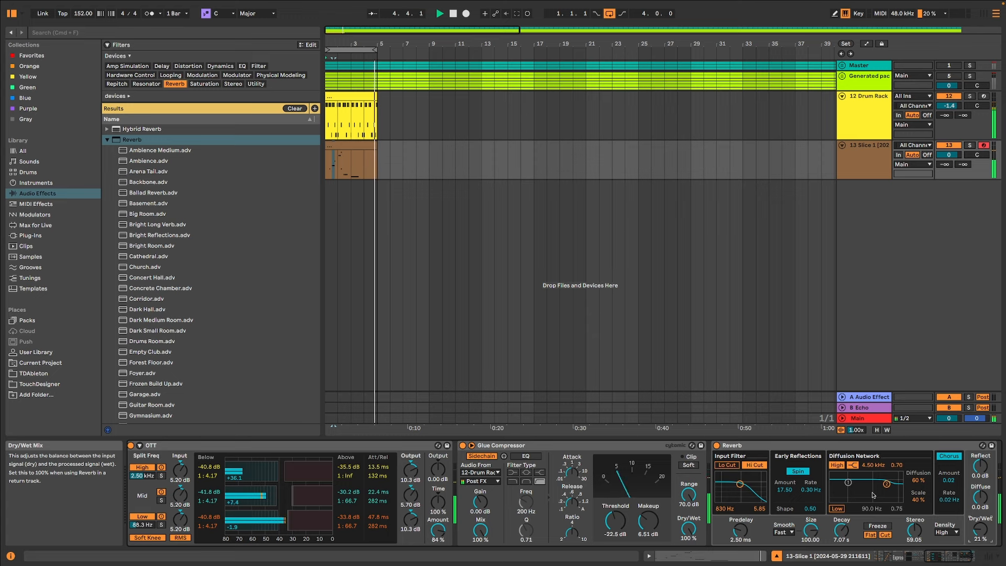
Step: Set the Reverb's diffusion low filter to 85.0 Hz at 0.49, input filter to 2.23 kHz at 4.35, and Dry/Wet to 17 %
left_click_drag(847, 482, 847, 490)
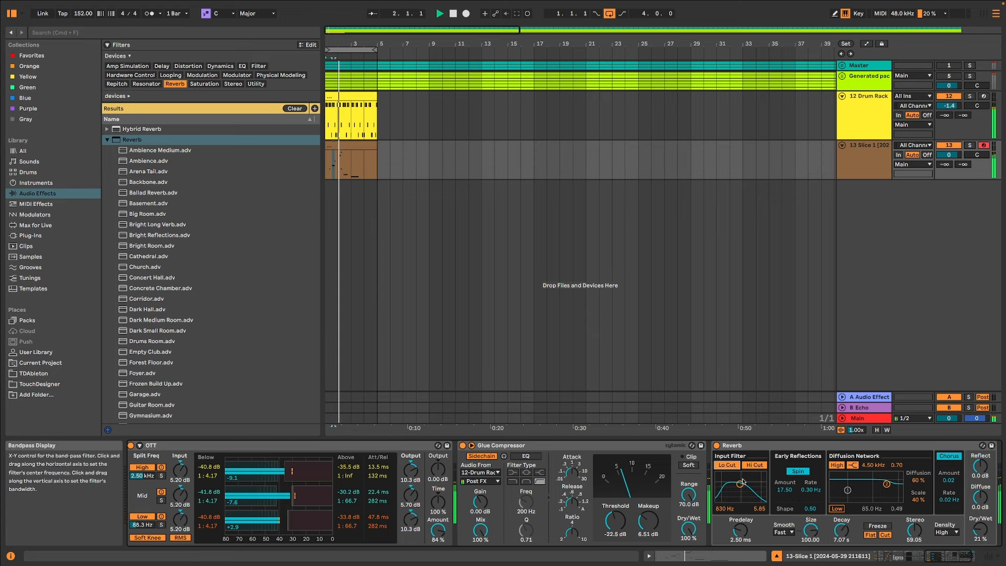
left_click_drag(740, 484, 747, 488)
left_click_drag(975, 527, 975, 530)
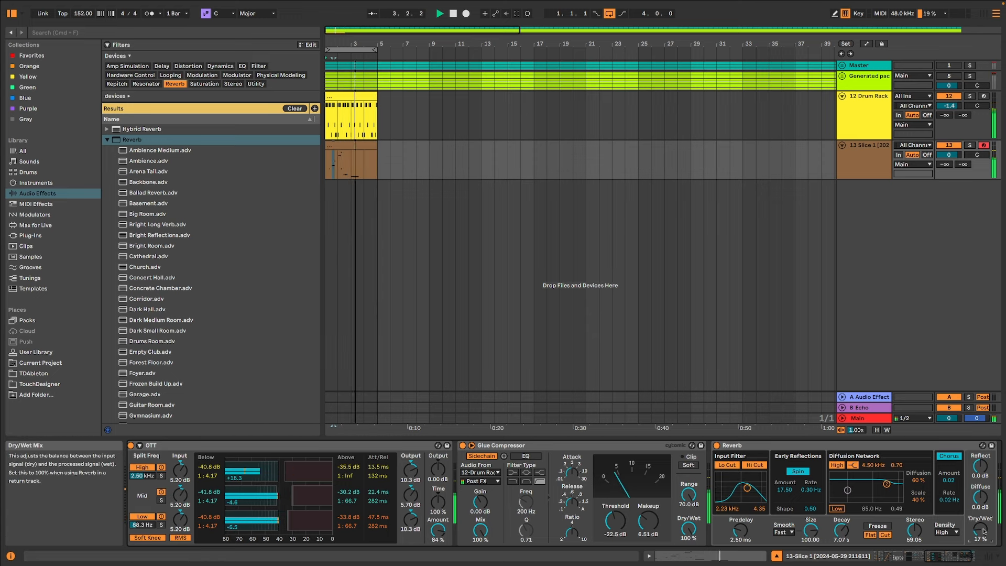
Step: Move the Reverb between OTT and the Glue Compressor in the Slice 1 device chain
left_click_drag(782, 450, 564, 474)
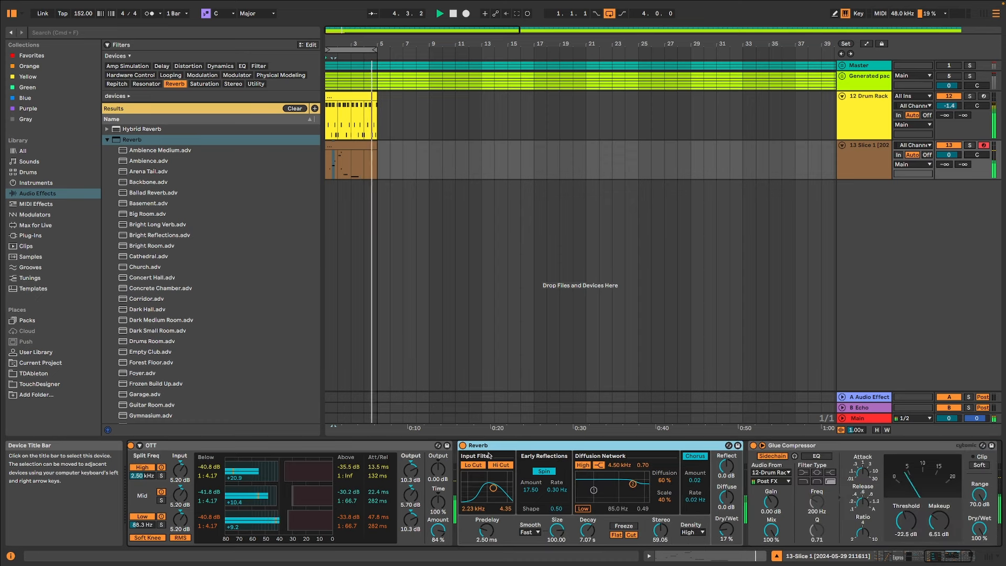
left_click(958, 554)
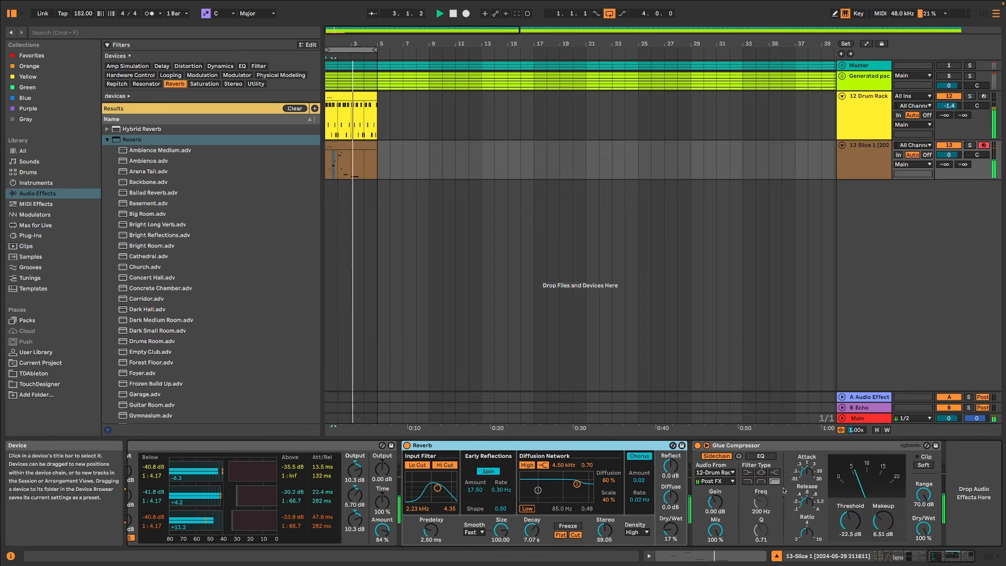
Step: Add Drum Buss after the Limiter on the Main track and restart playback
left_click(910, 418)
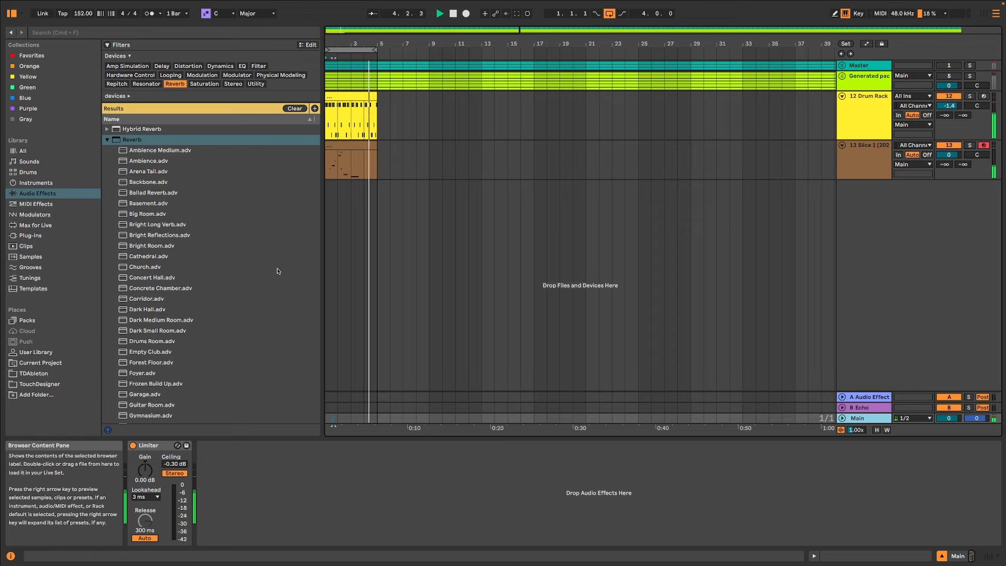
left_click(189, 66)
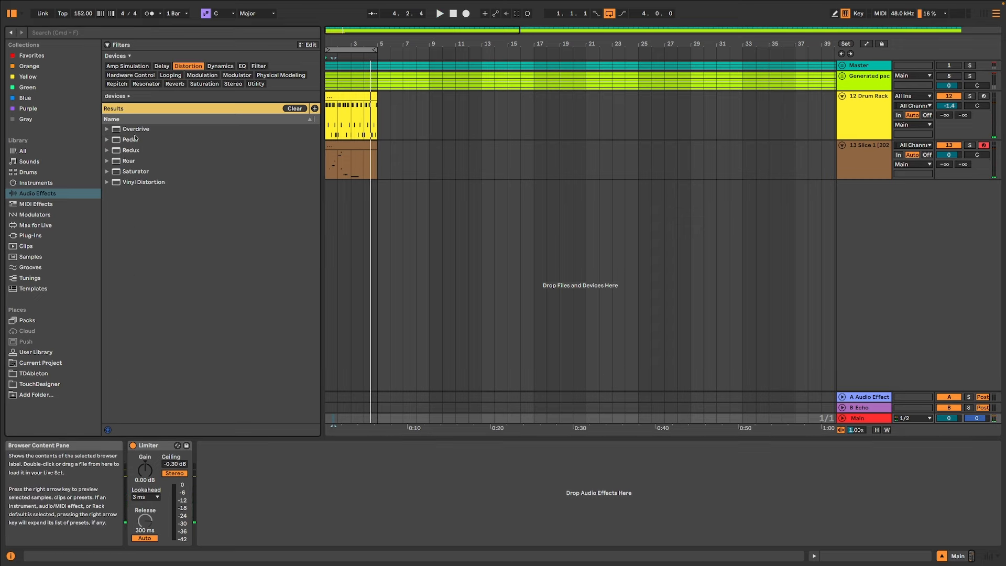
left_click(216, 67)
left_click_drag(137, 139, 366, 495)
key("space")
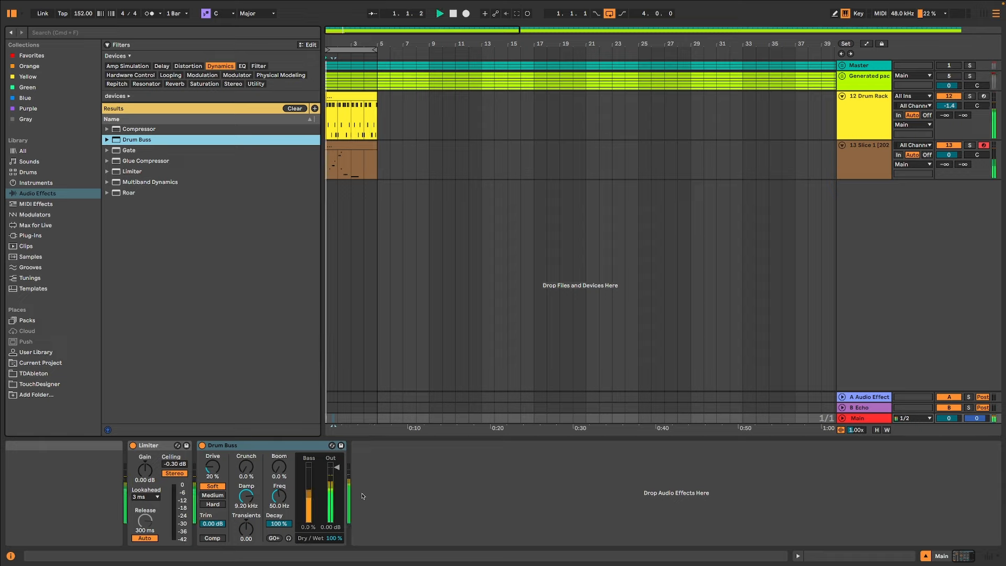
Step: Set Drum Buss Transients to 0.33, Drive to 0.0 % and Boom to 9.5 %, and enable its compressor
left_click_drag(246, 528, 245, 511)
left_click_drag(212, 467, 212, 490)
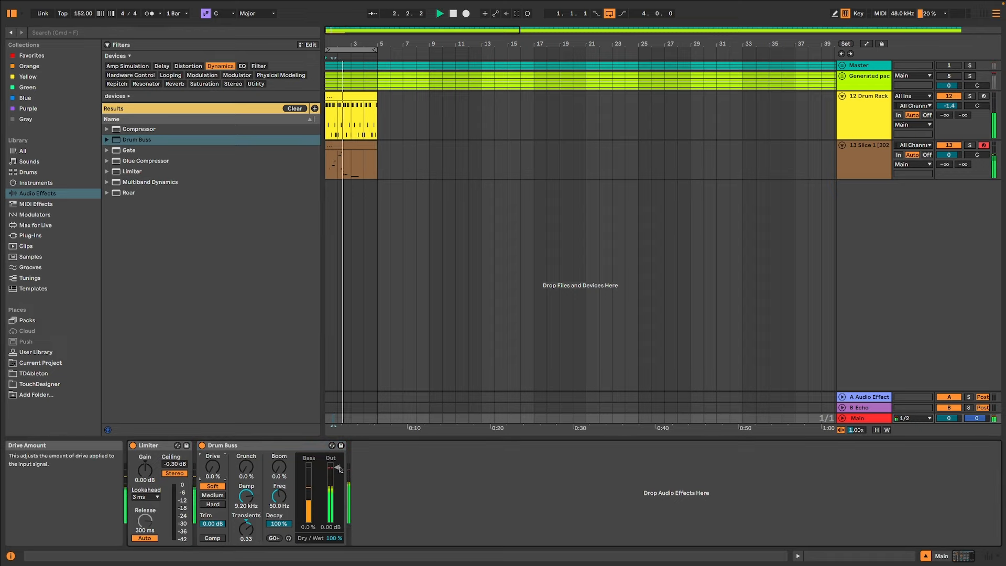
left_click_drag(279, 472, 279, 463)
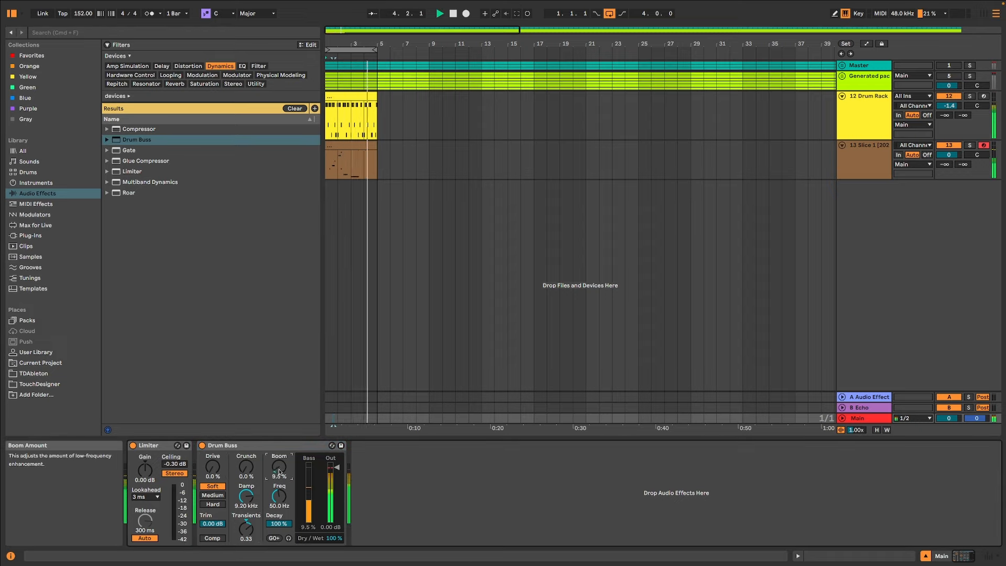
left_click(212, 538)
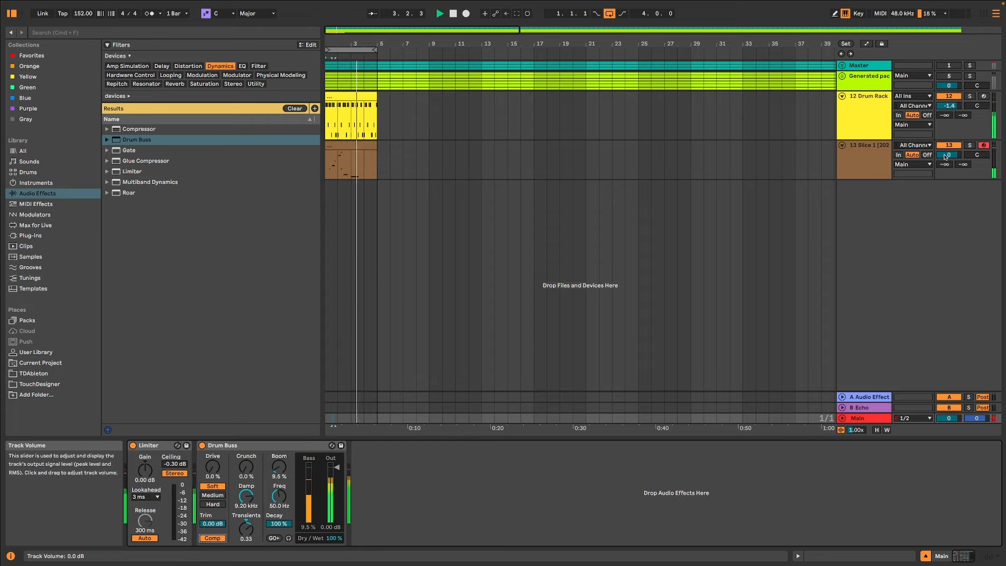
Step: Lower the Slice 1 track's volume to -0.7 dB
left_click_drag(948, 155, 948, 159)
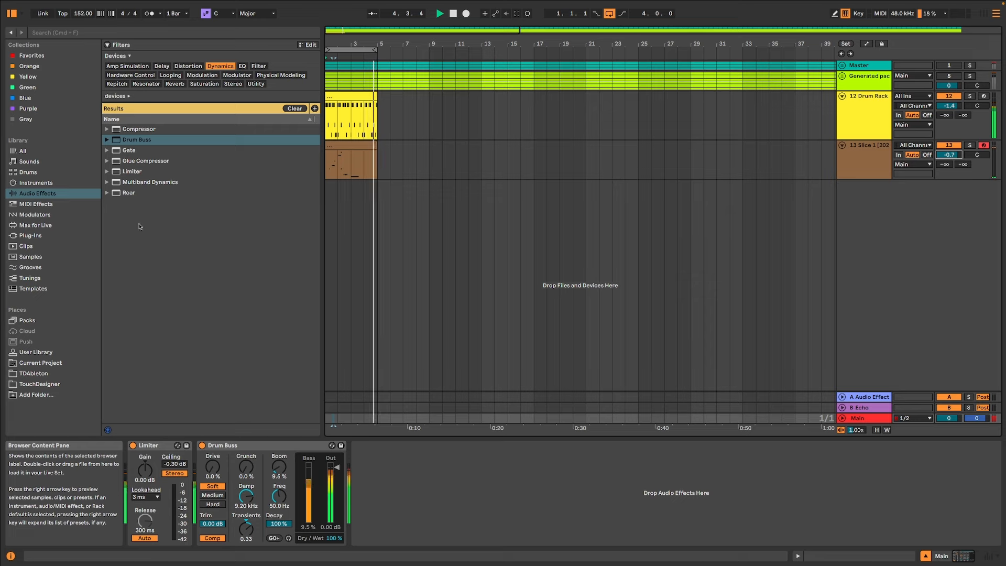
Step: Add EQ Eight after Drum Buss on the Main track and dip its second band by -5.08 dB at 129 Hz
left_click(242, 66)
left_click(139, 141)
key("Return")
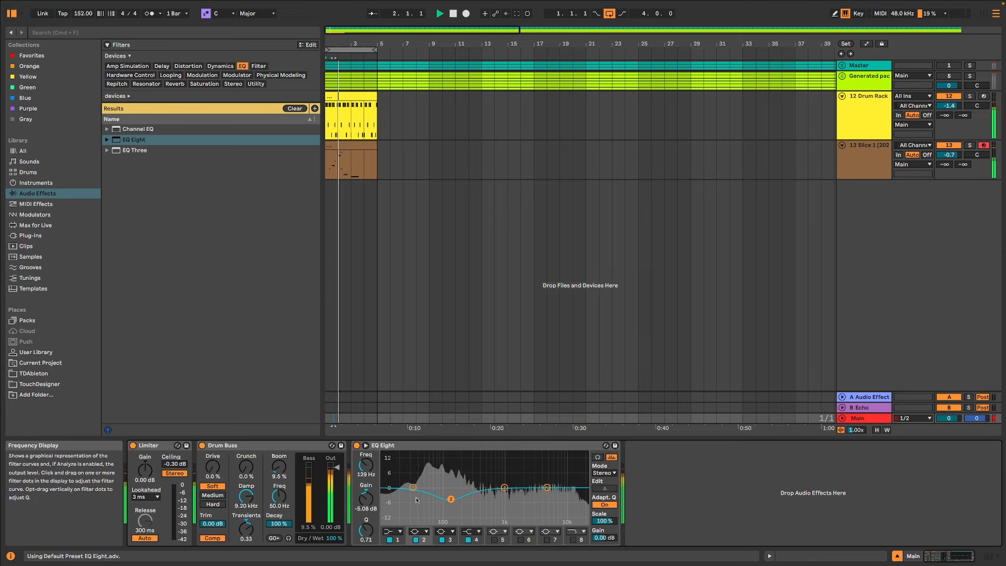
Step: Make EQ Eight's band 1 a low cut at 31.6 Hz with Q 0.49, and set band 3 to -2.11 dB at 359 Hz
left_click(391, 531)
left_click(398, 471)
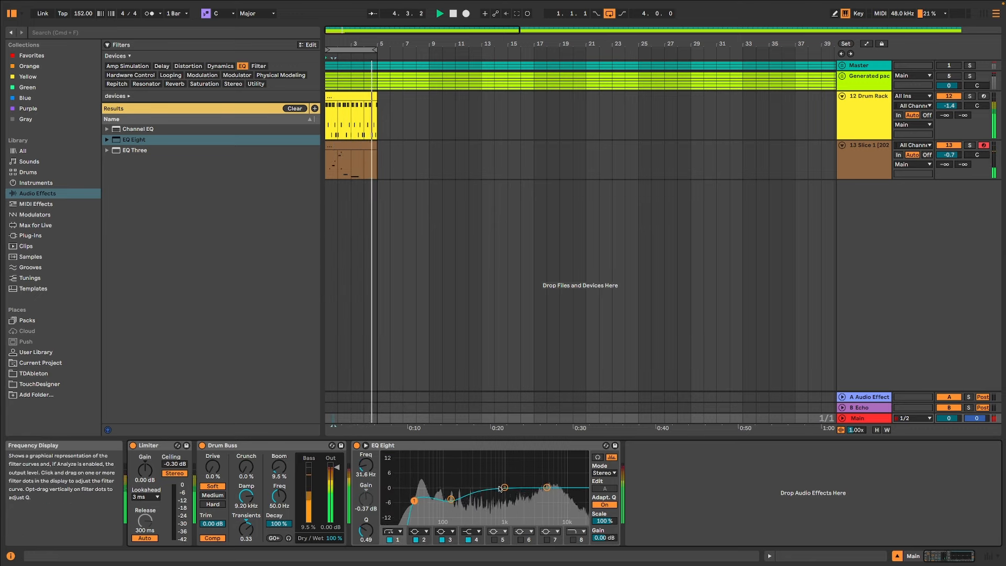
left_click_drag(505, 488, 479, 494)
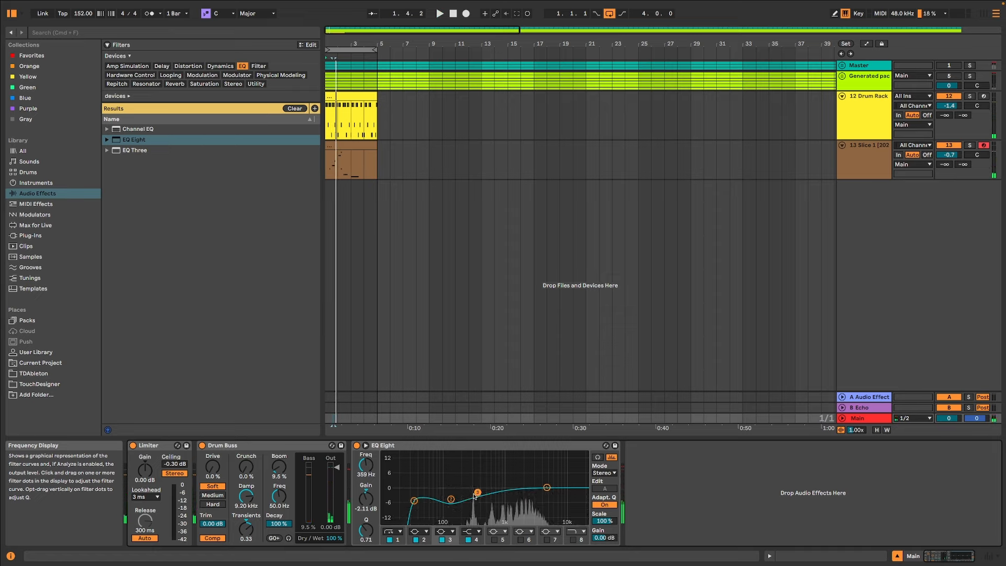
key("space")
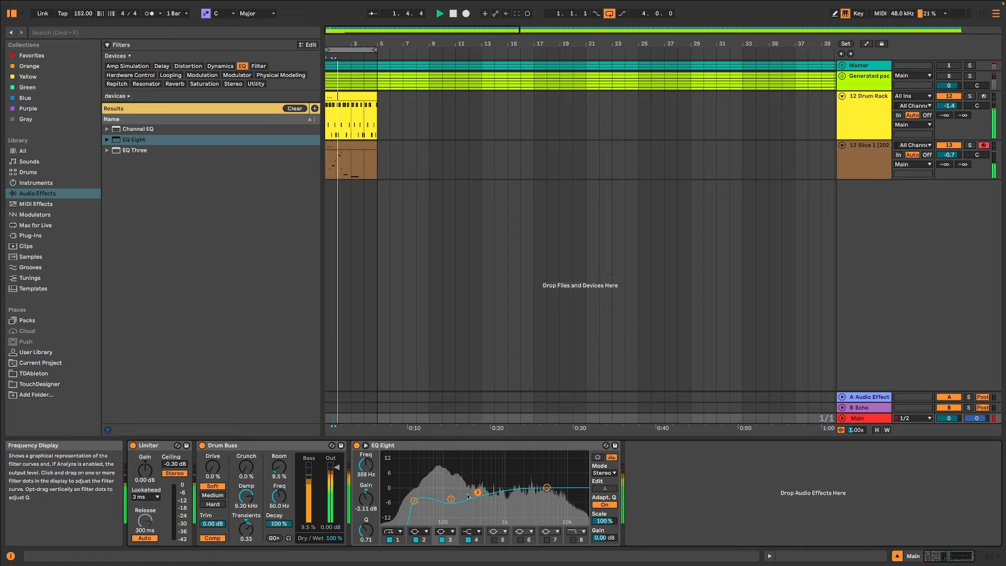
Step: Refine EQ Eight's band 1 low cut to 33.7 Hz with Q 0.75, and set band 2's Q to 0.67
left_click_drag(413, 502, 412, 497)
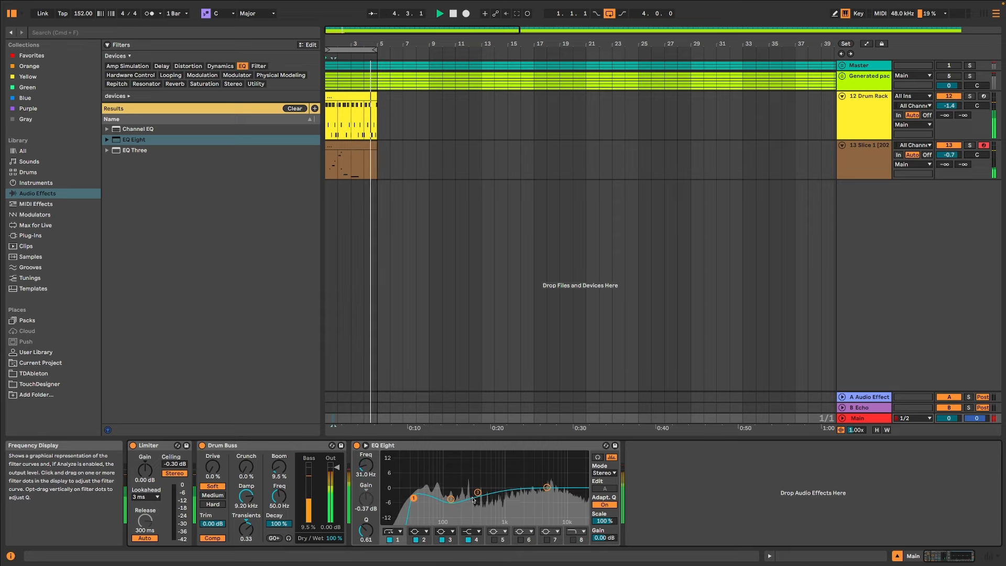
left_click(451, 498)
left_click_drag(366, 530, 366, 534)
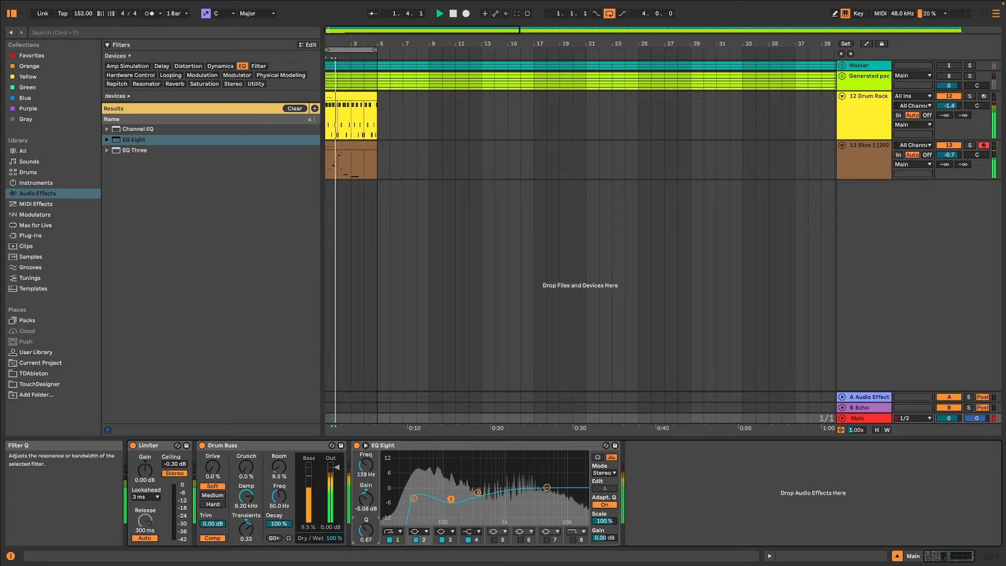
left_click(415, 496)
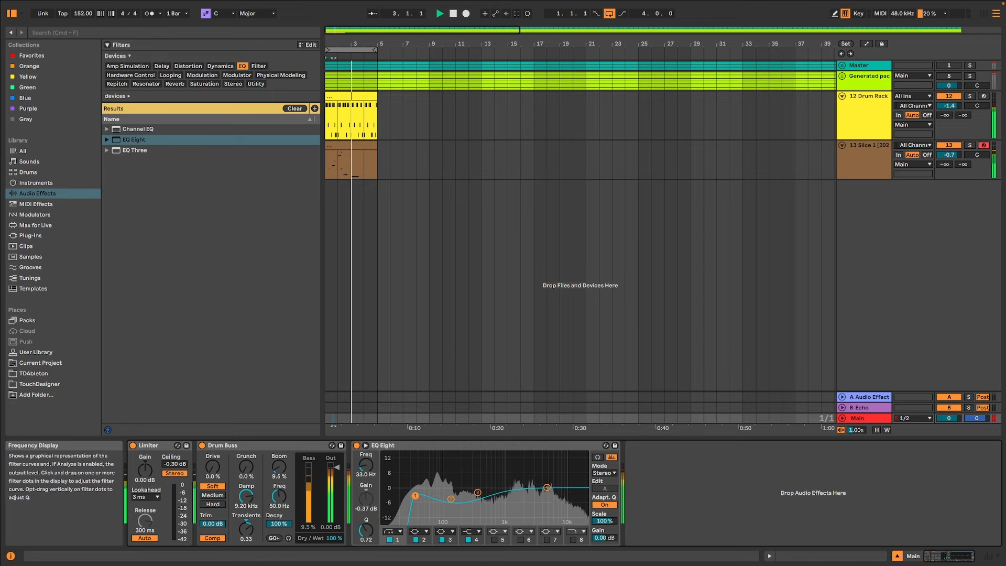
left_click_drag(415, 497, 416, 497)
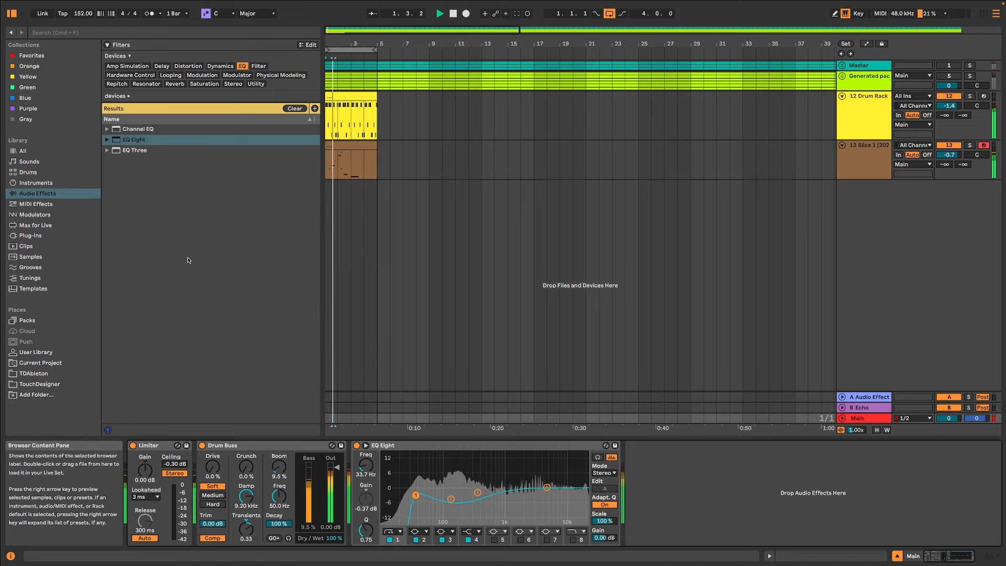
Step: On the Drum Rack track's C1 pad, set the Sampler's volume envelope to 18.1 ms decay with 0.0 dB sustain
left_click(863, 116)
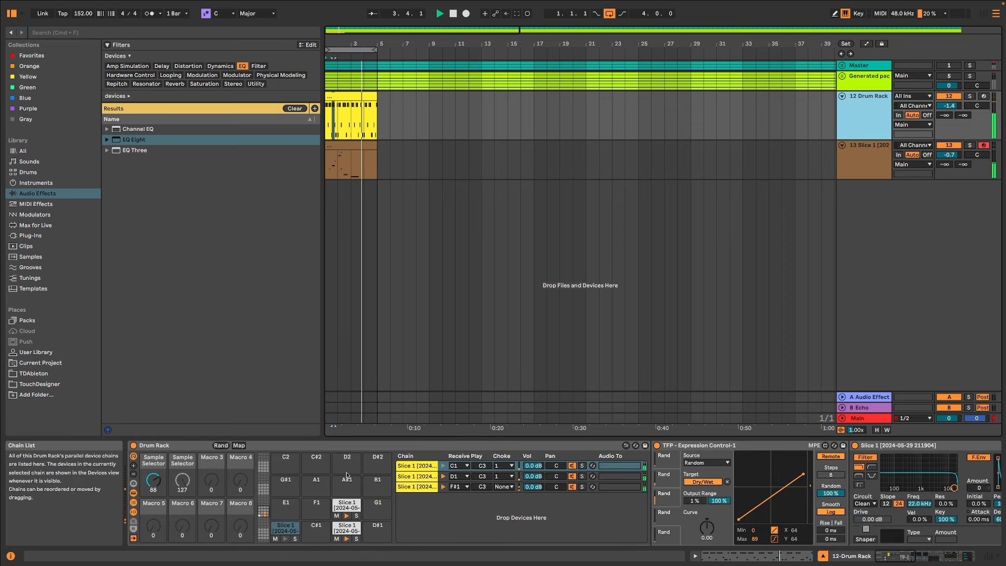
left_click(153, 466)
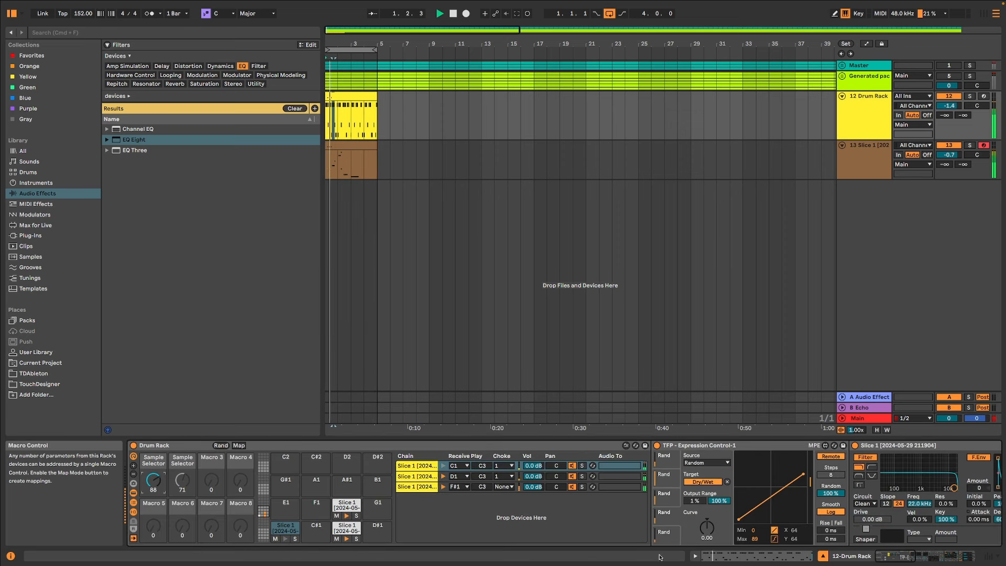
left_click_drag(879, 559, 910, 556)
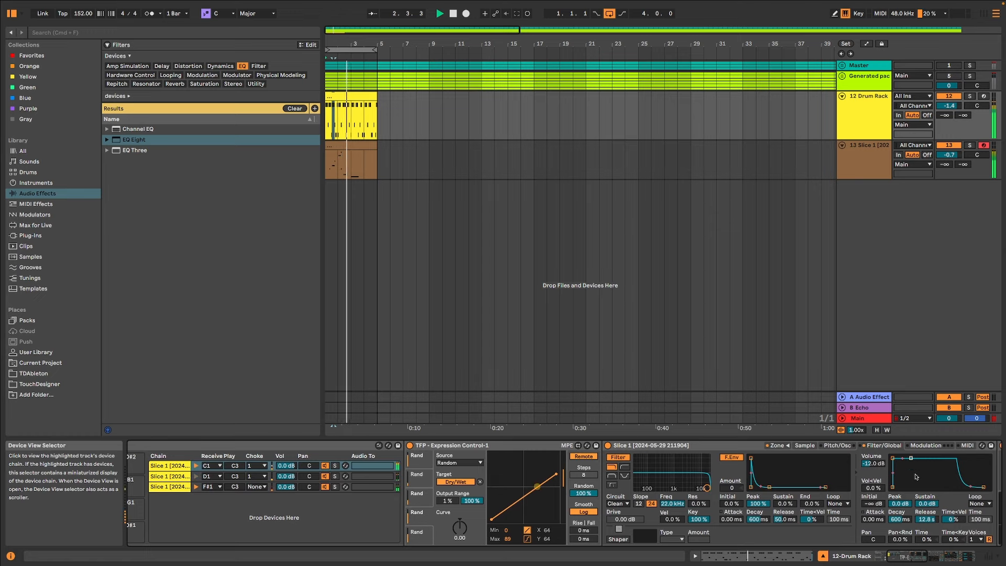
left_click_drag(911, 458, 901, 486)
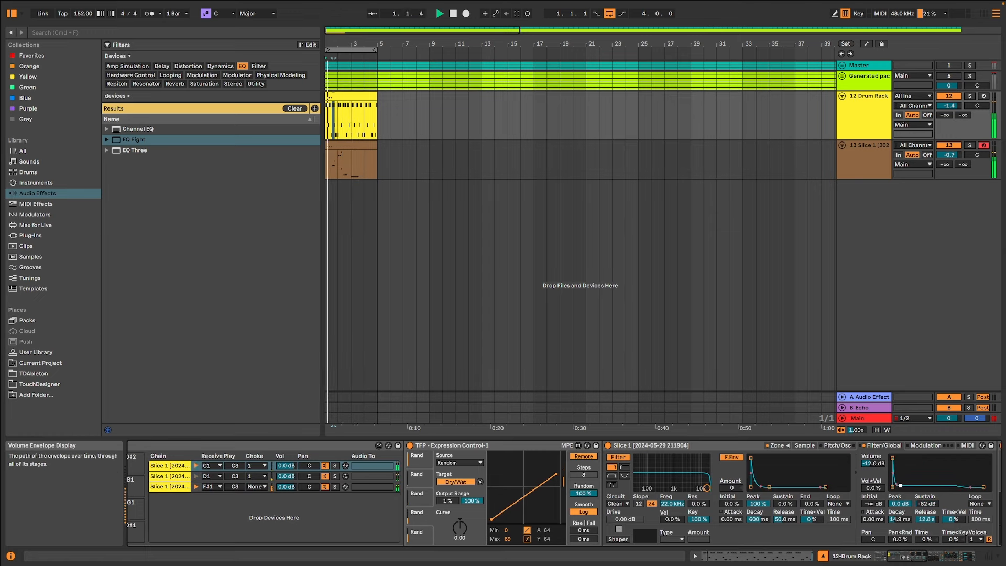
left_click_drag(900, 485, 902, 460)
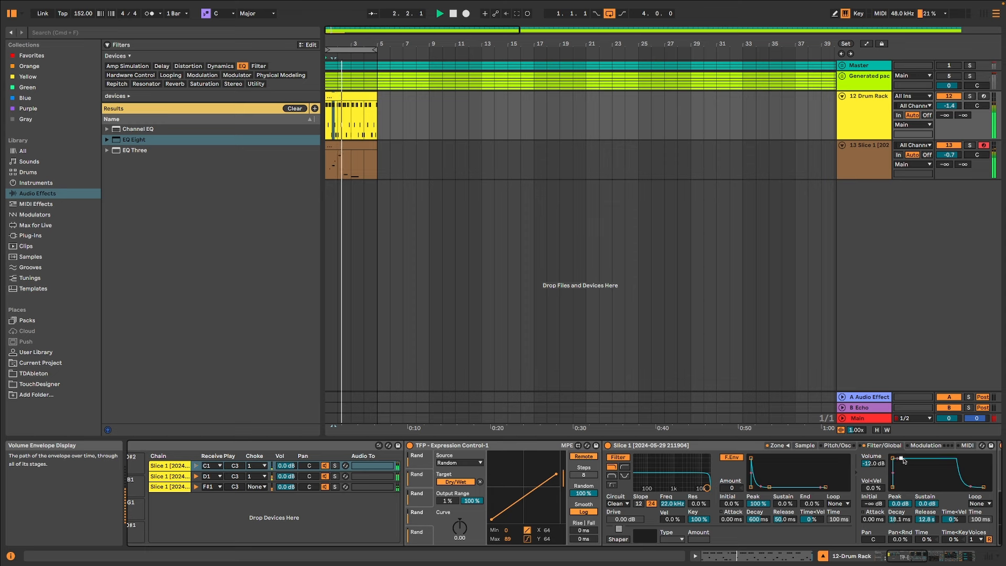
Step: Mute the C1 pad and set the D1 pad Sampler's volume envelope to 57.6 ms decay, -13 dB sustain and 60.0 s release
left_click(878, 555)
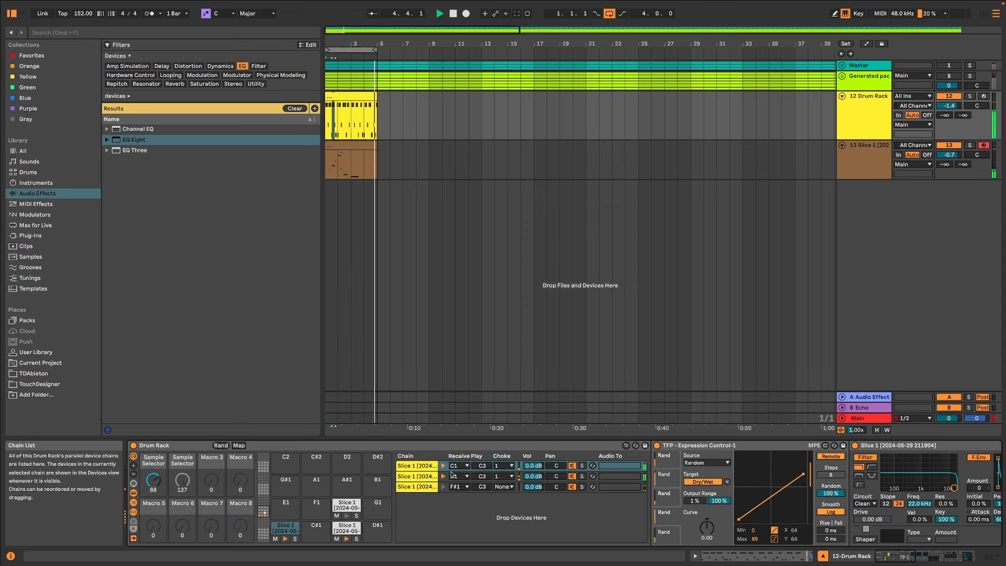
left_click(275, 538)
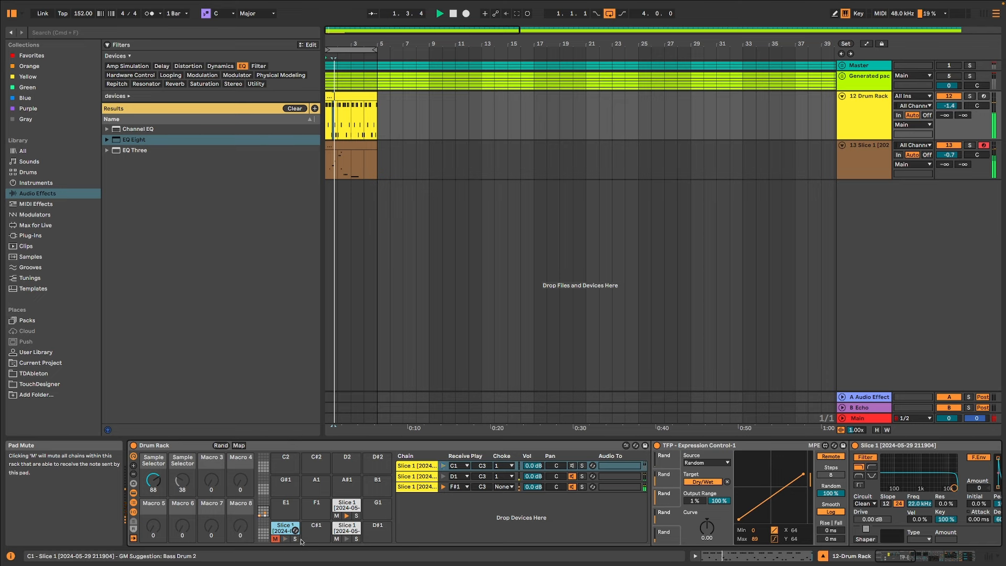
left_click(343, 528)
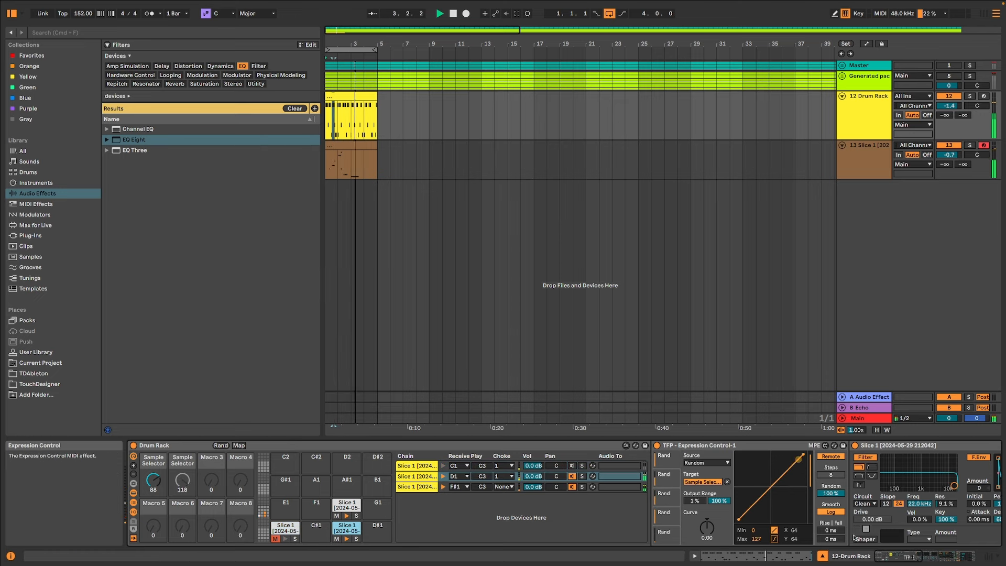
left_click_drag(885, 555, 915, 554)
left_click_drag(639, 487, 654, 468)
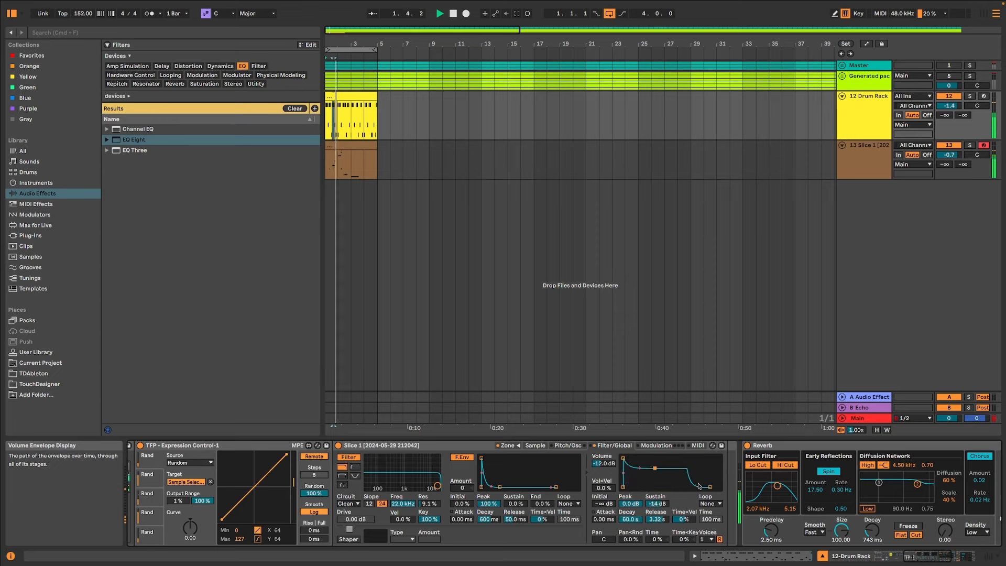
left_click_drag(710, 487, 719, 487)
left_click_drag(652, 470, 635, 466)
Step: High-pass the D1 pad's Sampler at 160 Hz with 25% resonance, and set its volume envelope to 151 ms decay with minimum sustain
left_click(355, 467)
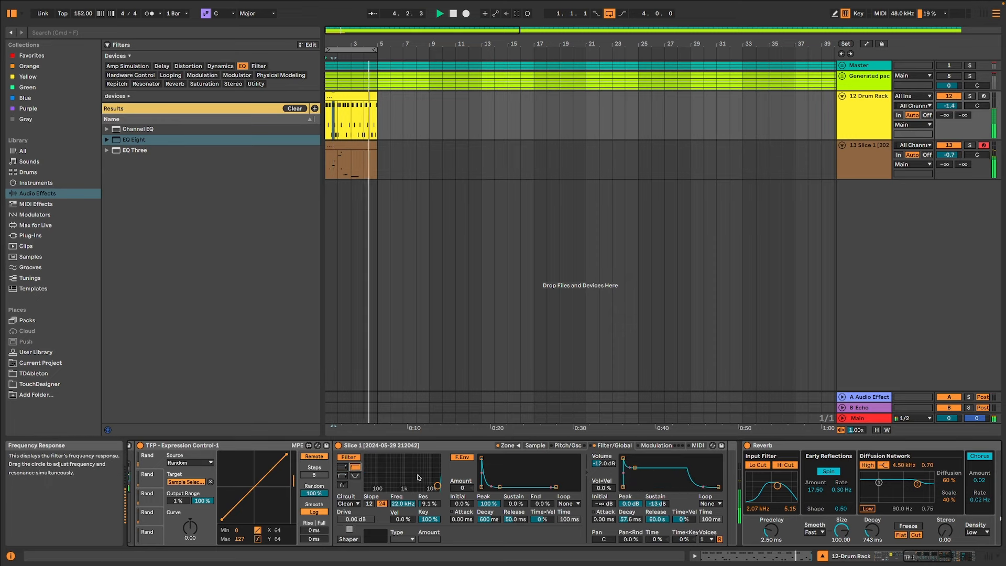
left_click_drag(438, 486, 390, 486)
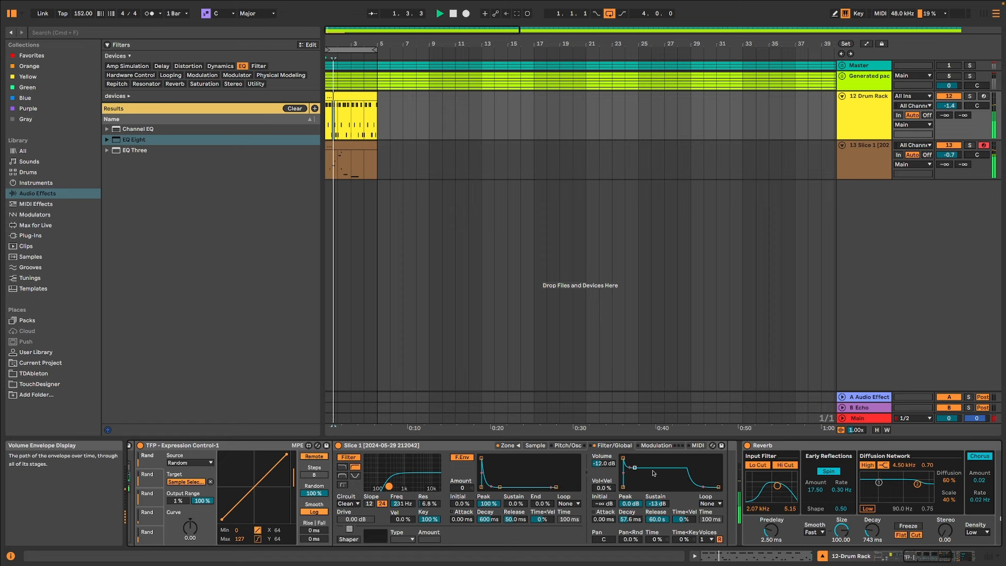
left_click_drag(635, 468, 637, 487)
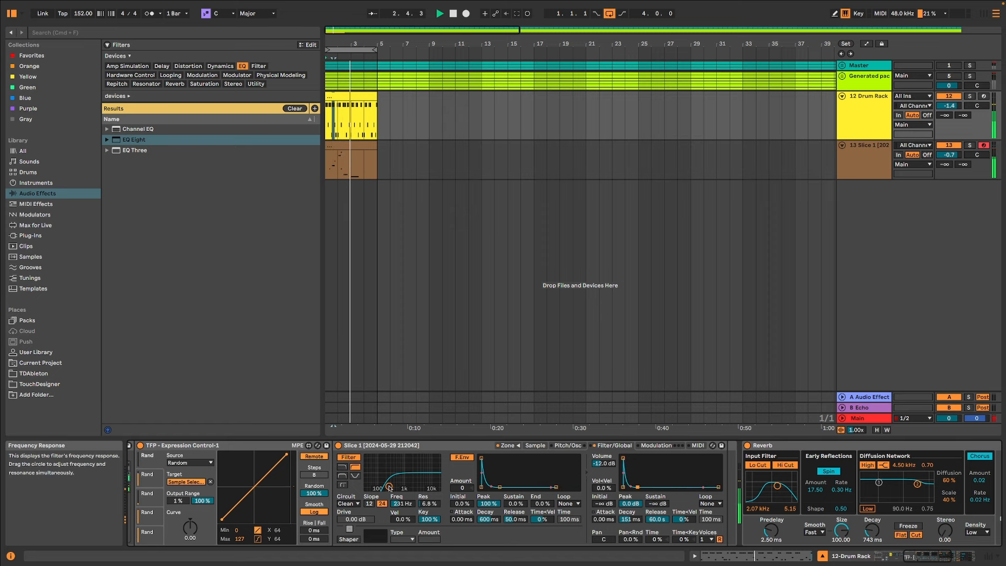
left_click_drag(388, 487, 385, 482)
Step: Deactivate and reactivate the Slice 1 track to compare the beat with and without it
left_click(943, 557)
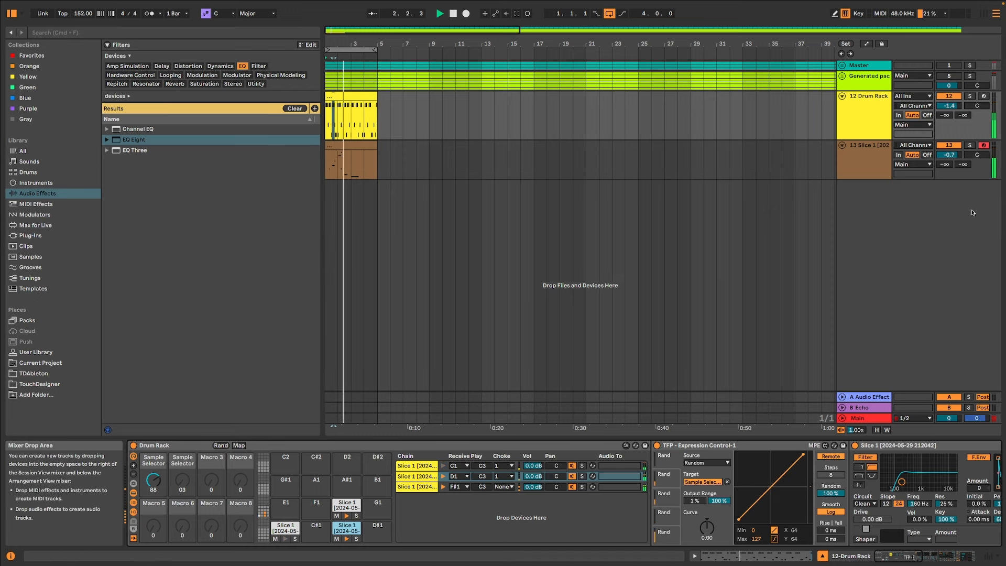
left_click(949, 146)
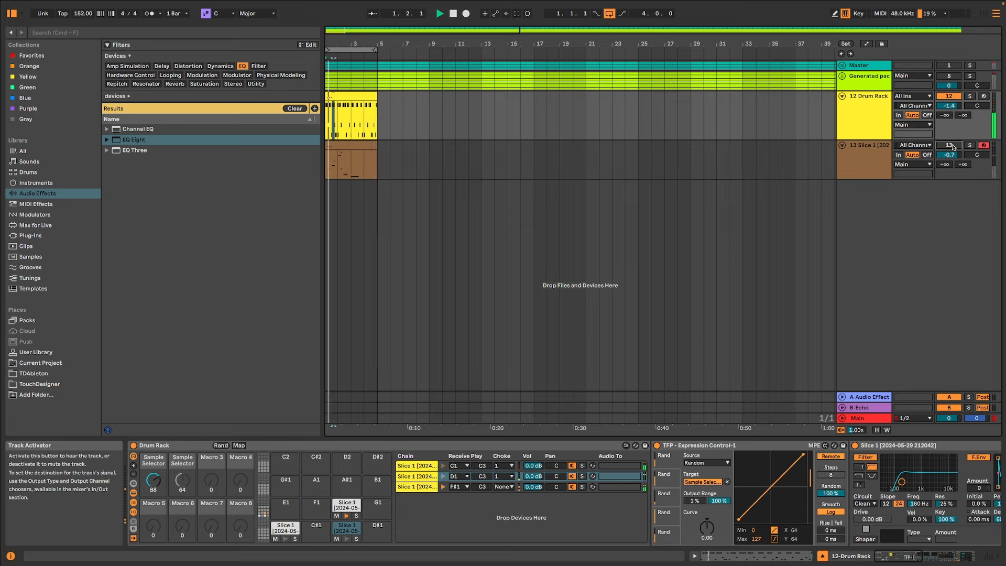
left_click(952, 147)
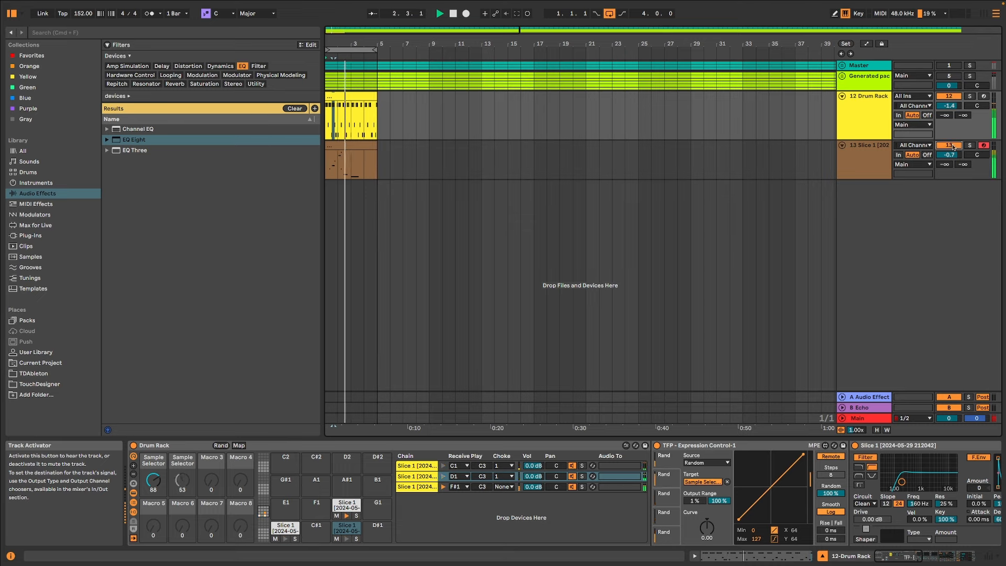